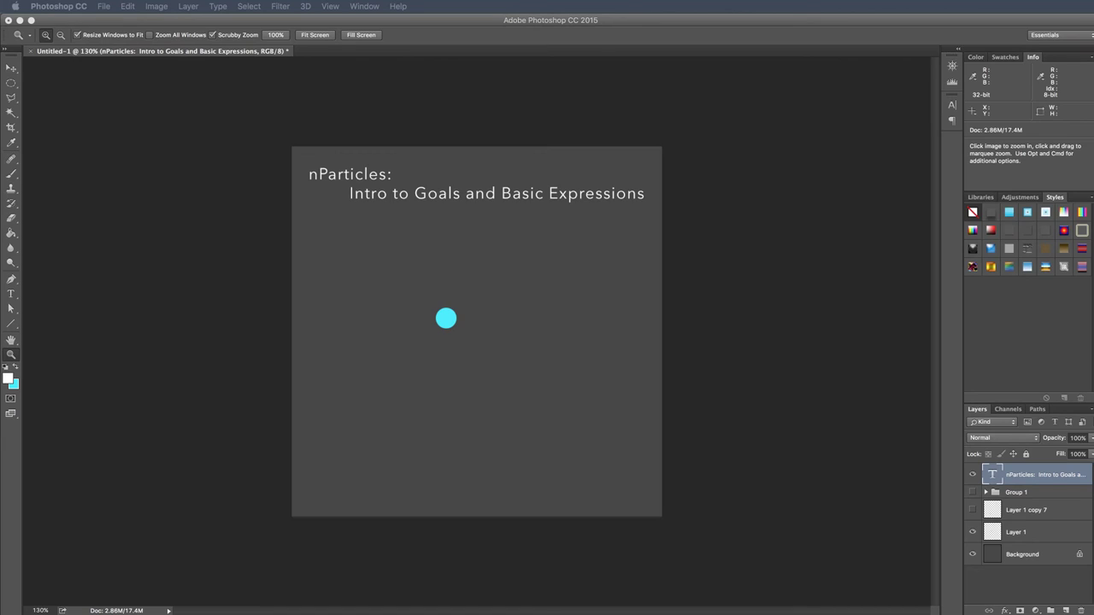
Hide the nParticles title text layer in Photoshop, leaving only the cyan dot visible
click(794, 20)
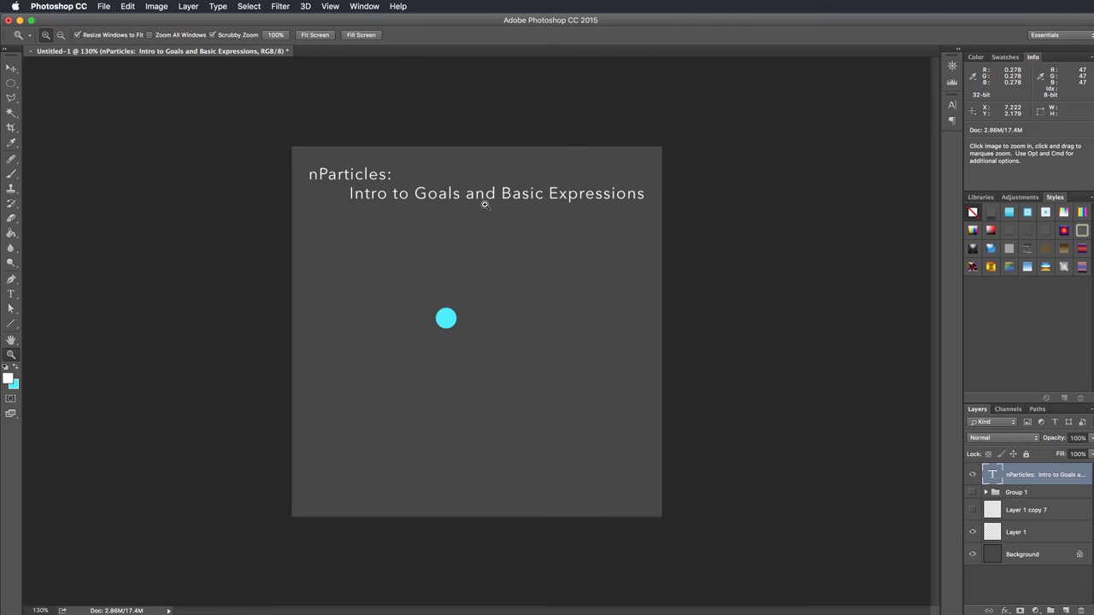
click(973, 476)
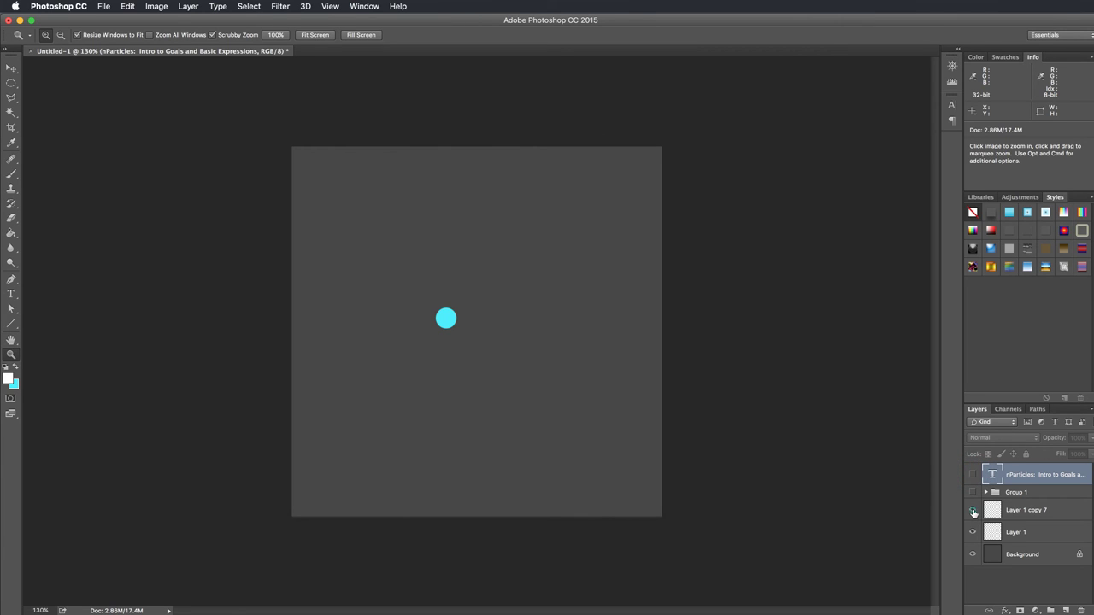
Show the Layer 1 copy 7 teal dots and the Group 1 particle attribute list
click(973, 511)
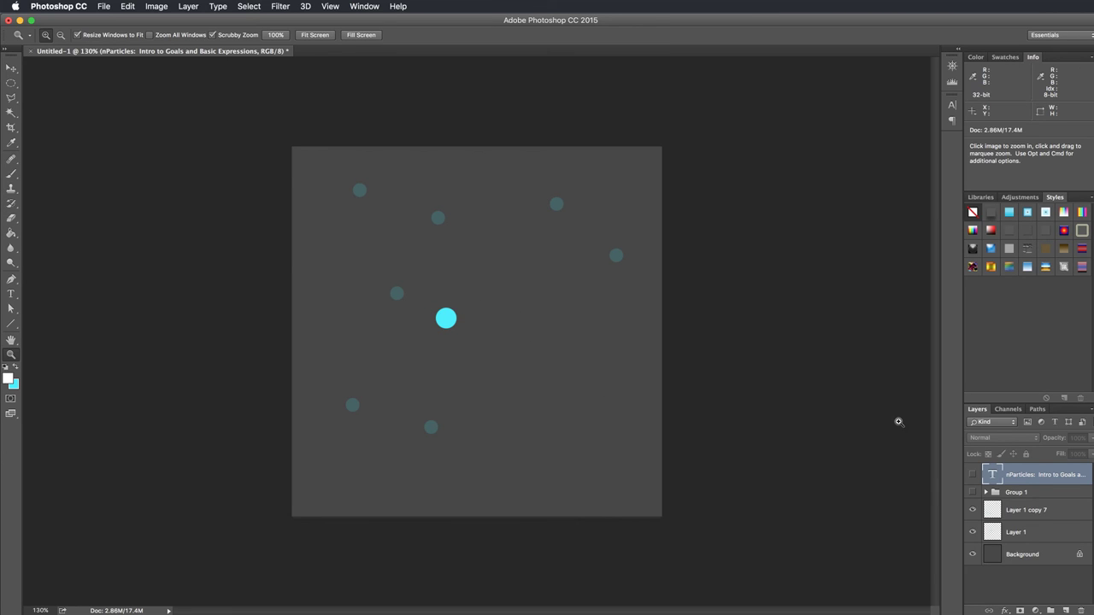
click(972, 493)
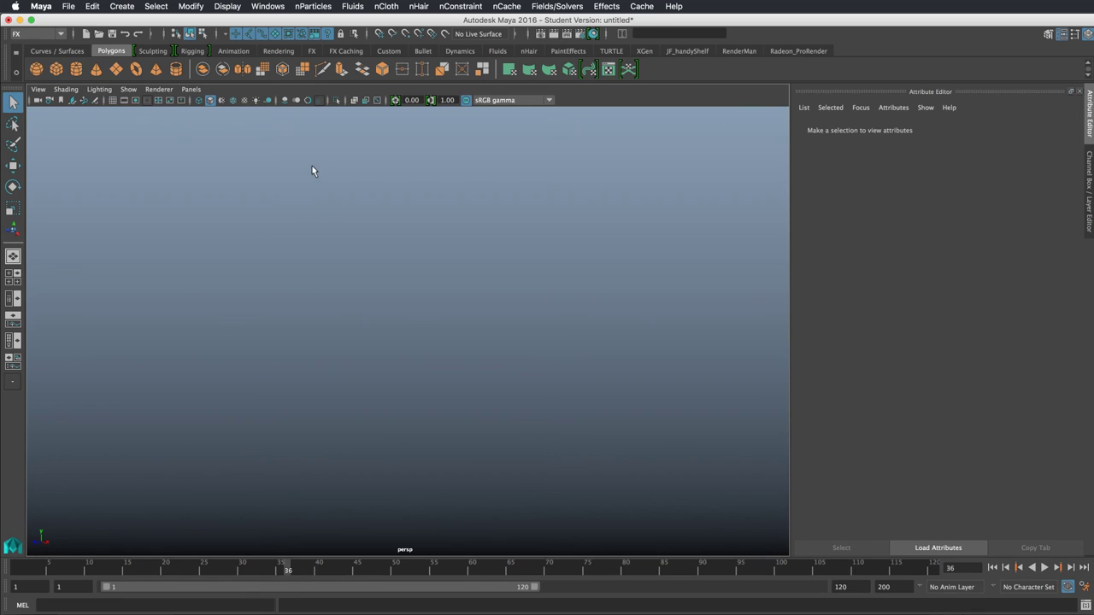
Create an nParticle emitter, raise it along Y, and set its type to Omni
click(312, 6)
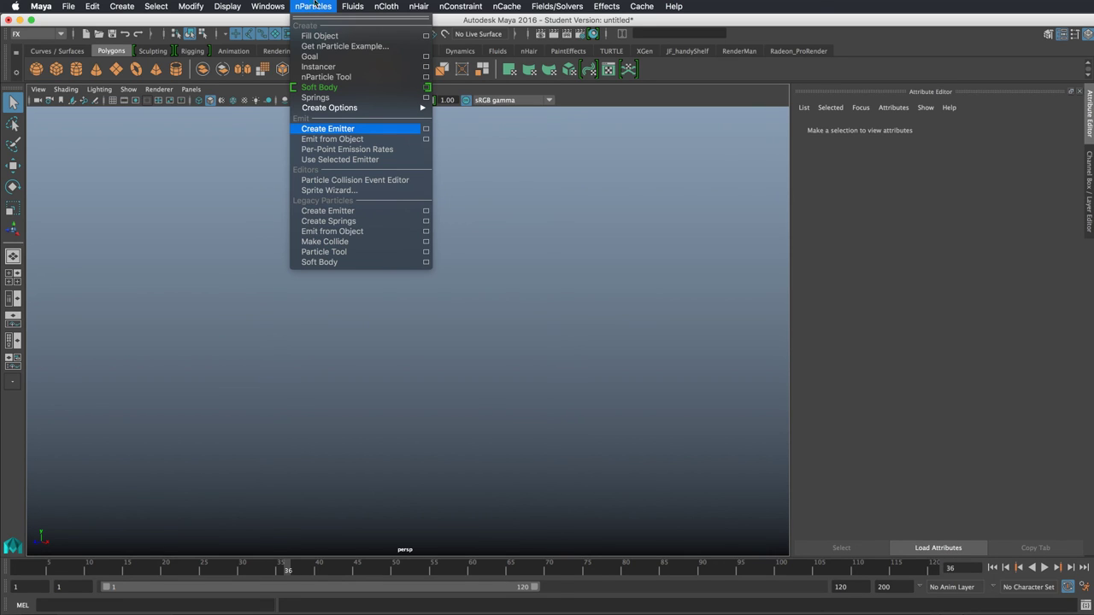
click(325, 130)
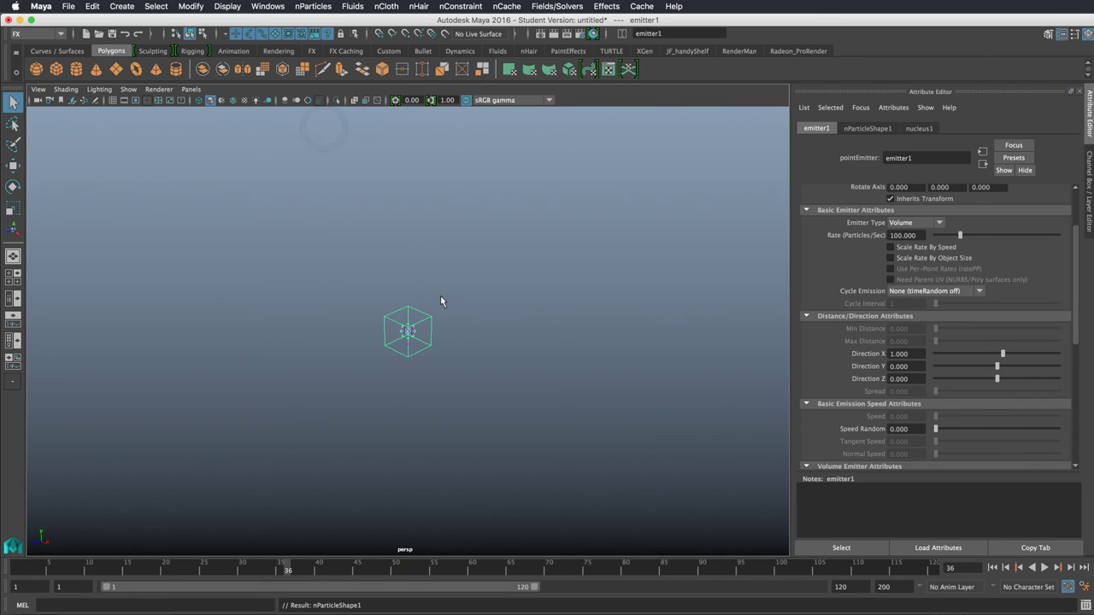
key(w)
drag(408, 287, 408, 205)
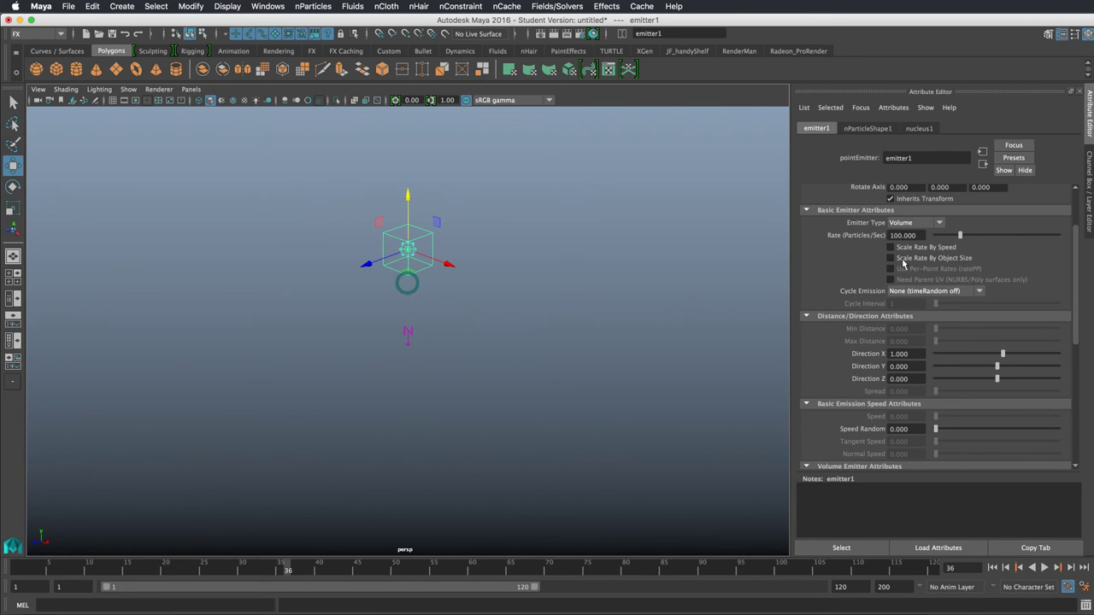
click(911, 223)
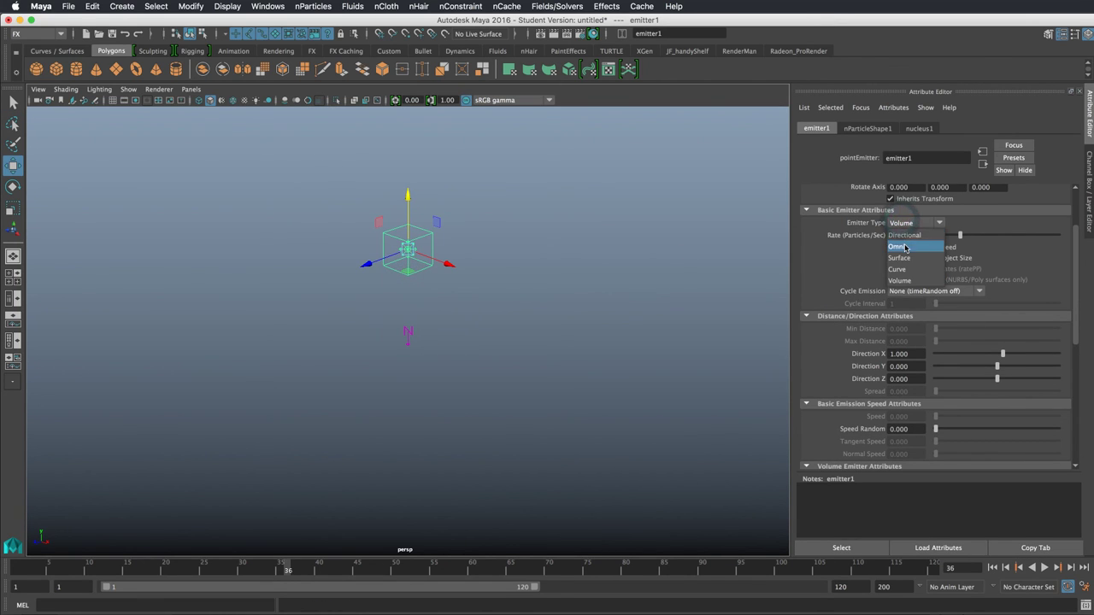
click(906, 247)
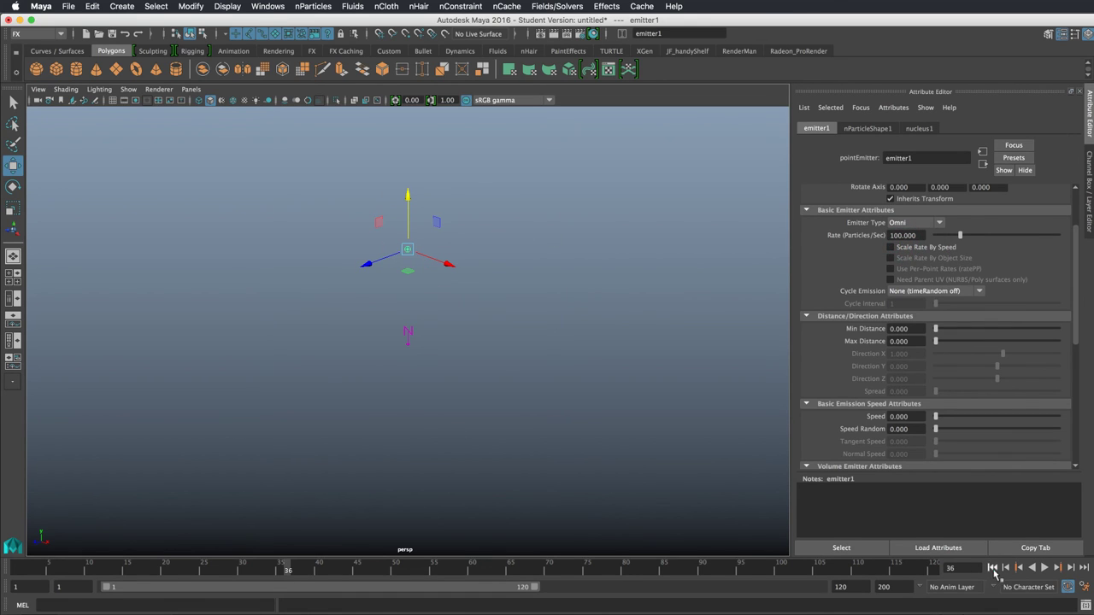
Rewind and play the simulation, stopping at frame 28
click(992, 568)
click(1044, 567)
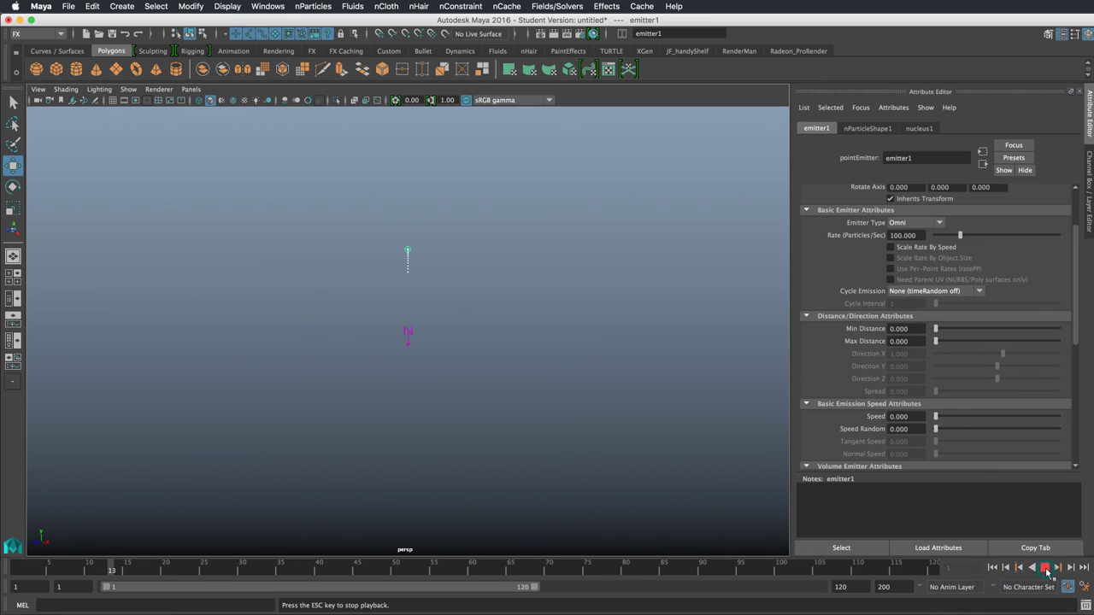
click(1045, 568)
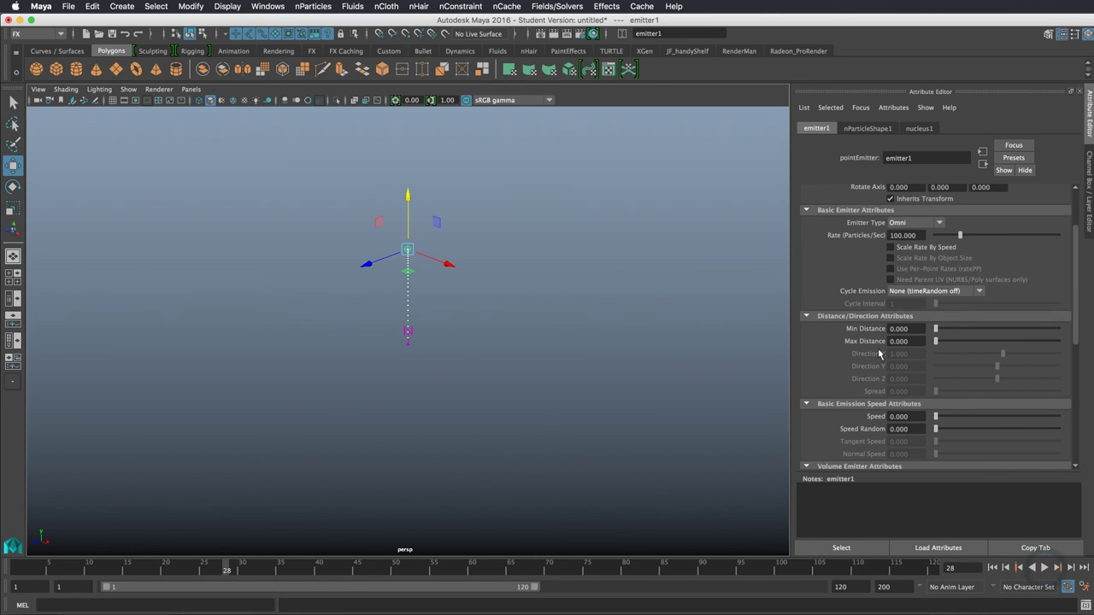
Set nParticle1's Particle Render Type to Spheres
click(420, 289)
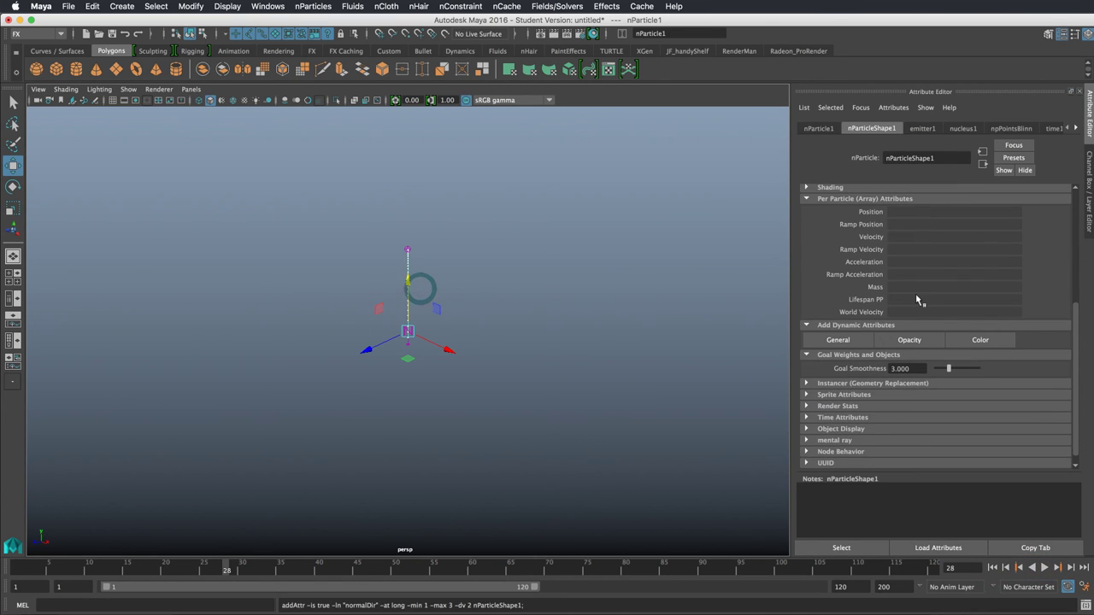
click(833, 188)
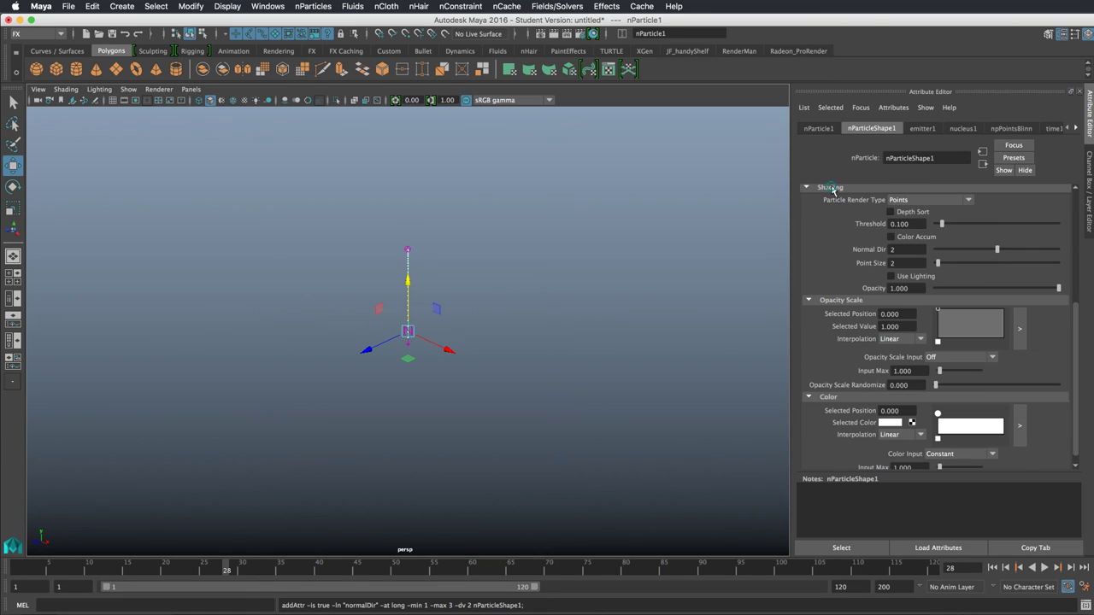
click(934, 199)
click(933, 258)
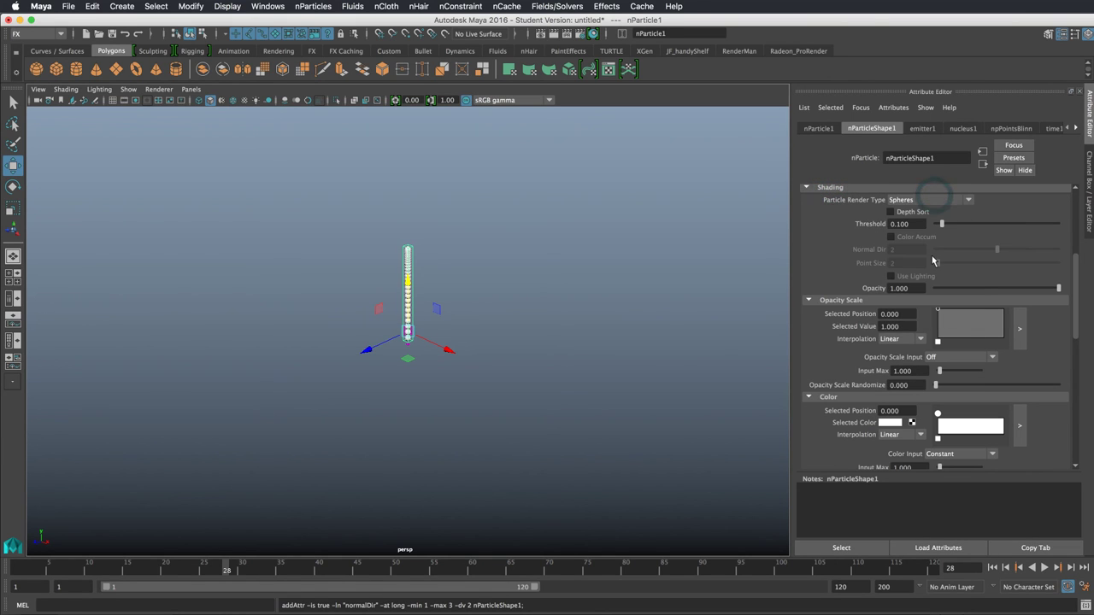
drag(1074, 264, 1028, 200)
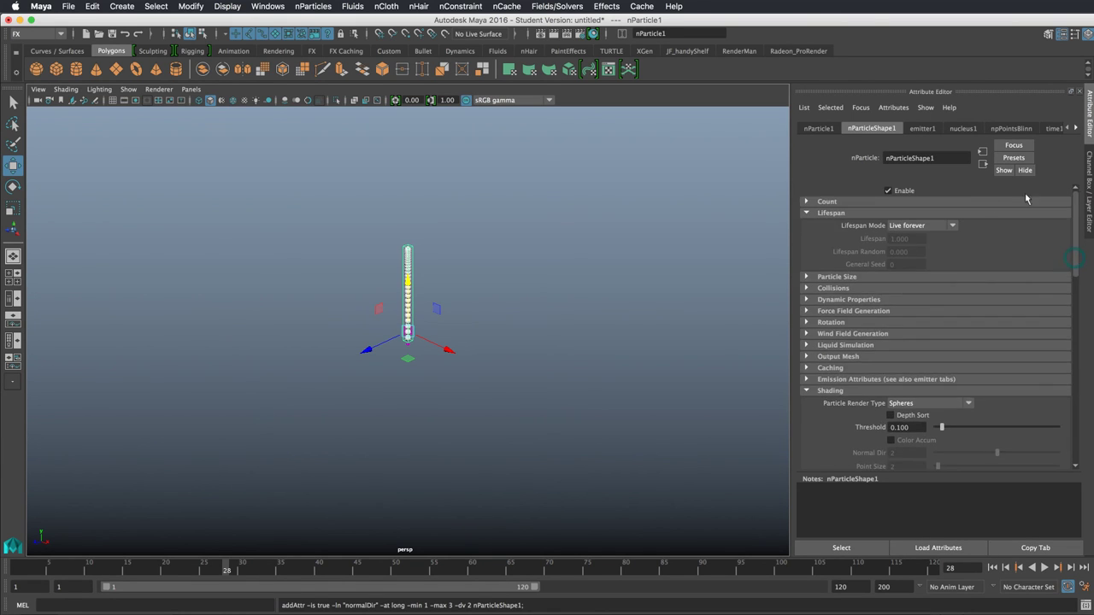
Set the nParticle Particle Size radius to 0.33
click(808, 214)
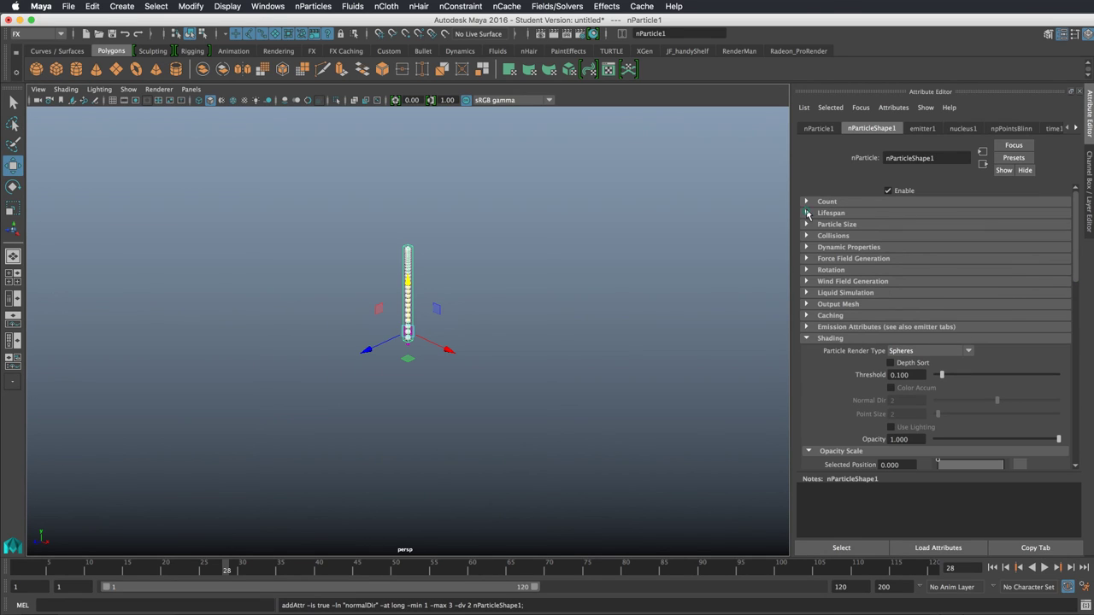
click(805, 225)
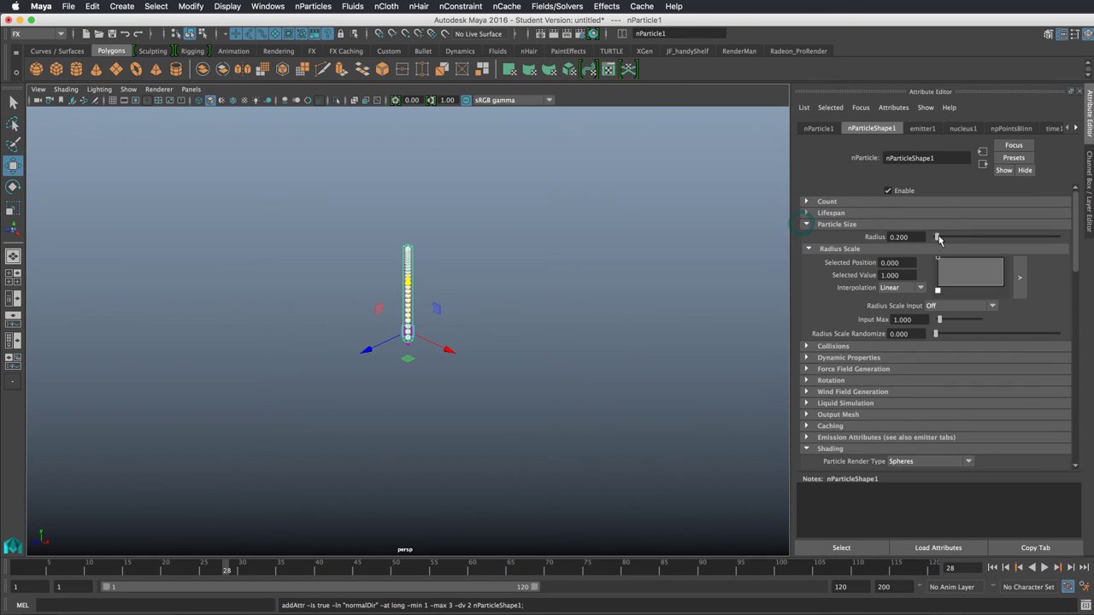
drag(940, 237, 931, 240)
double_click(899, 237)
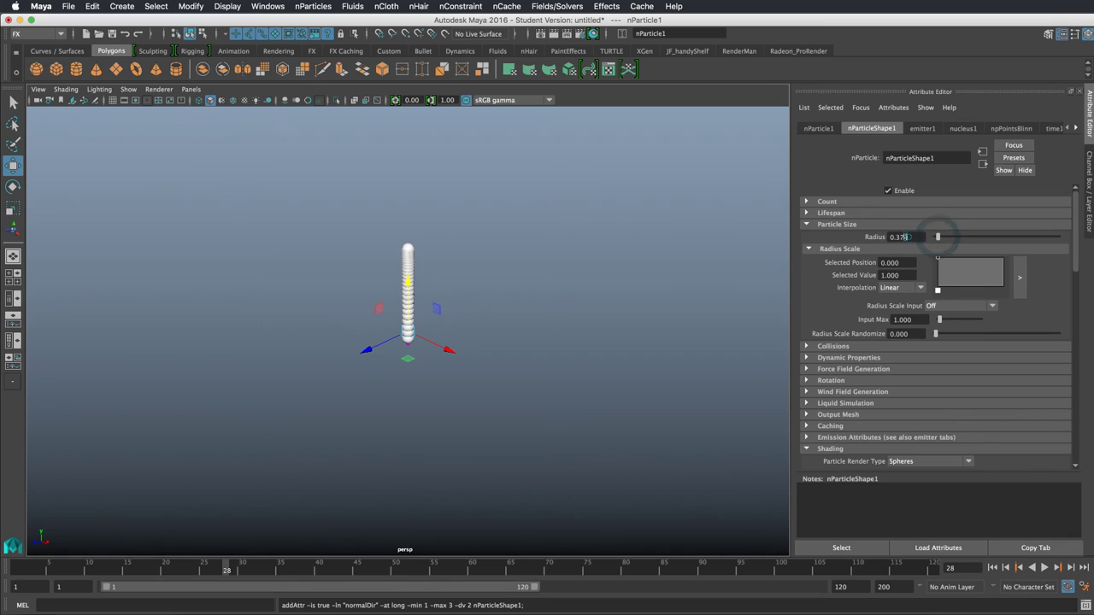
text(0.13)
key(Return)
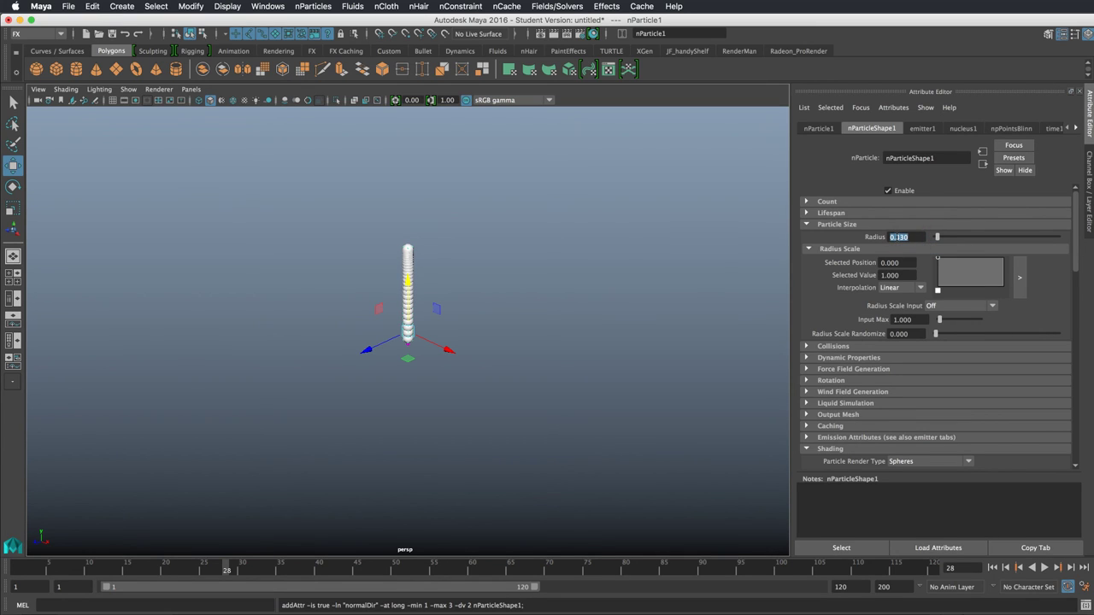
Reselect the particle column and replay the emission from frame 1 to frame 34
click(585, 301)
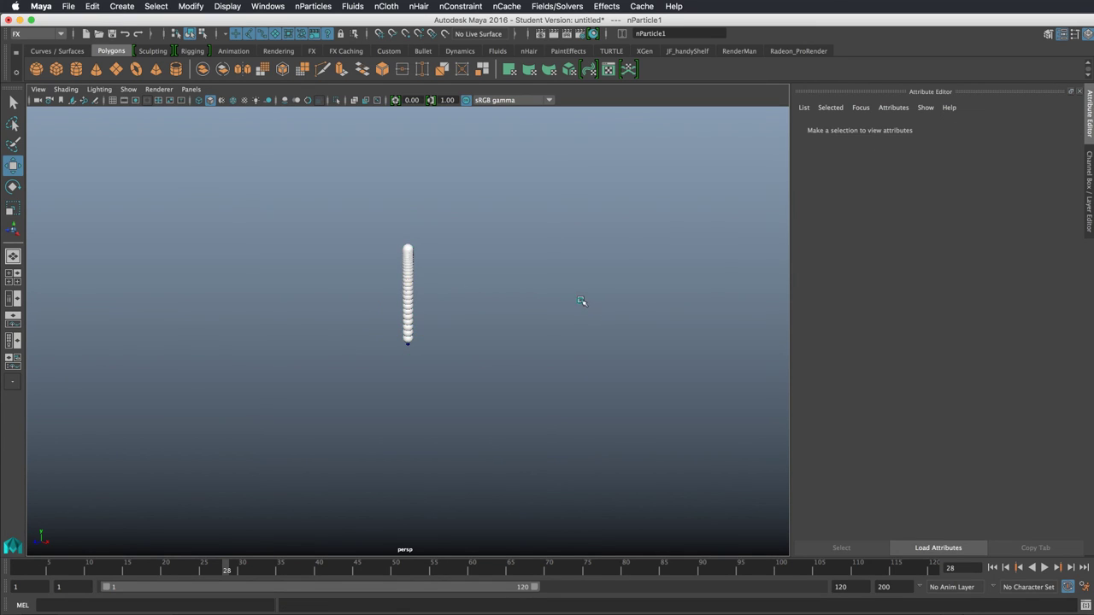
click(405, 287)
click(993, 567)
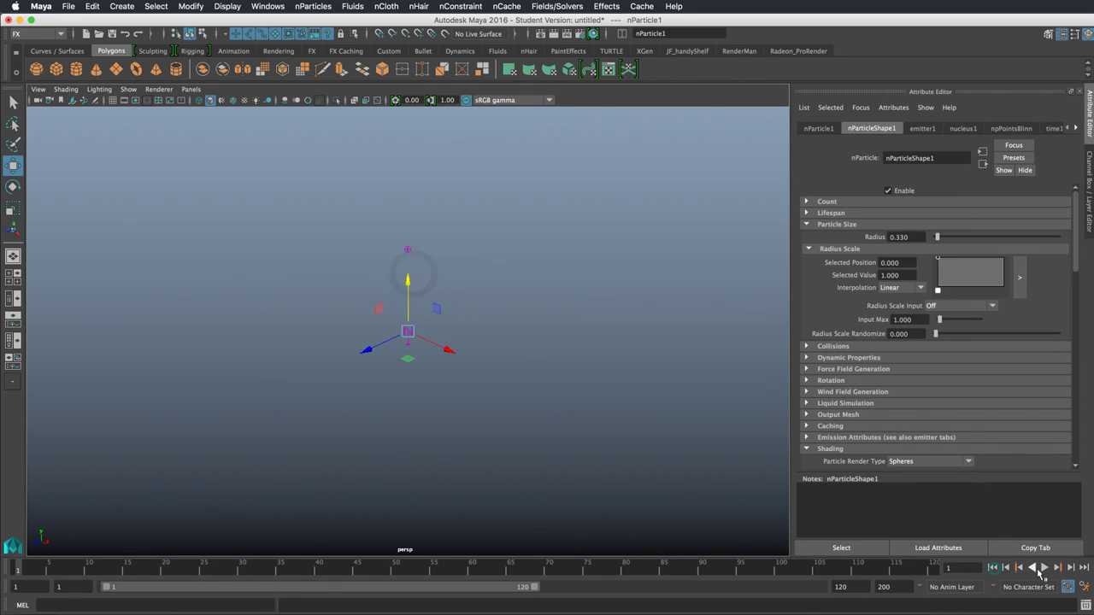
click(1045, 567)
key(Escape)
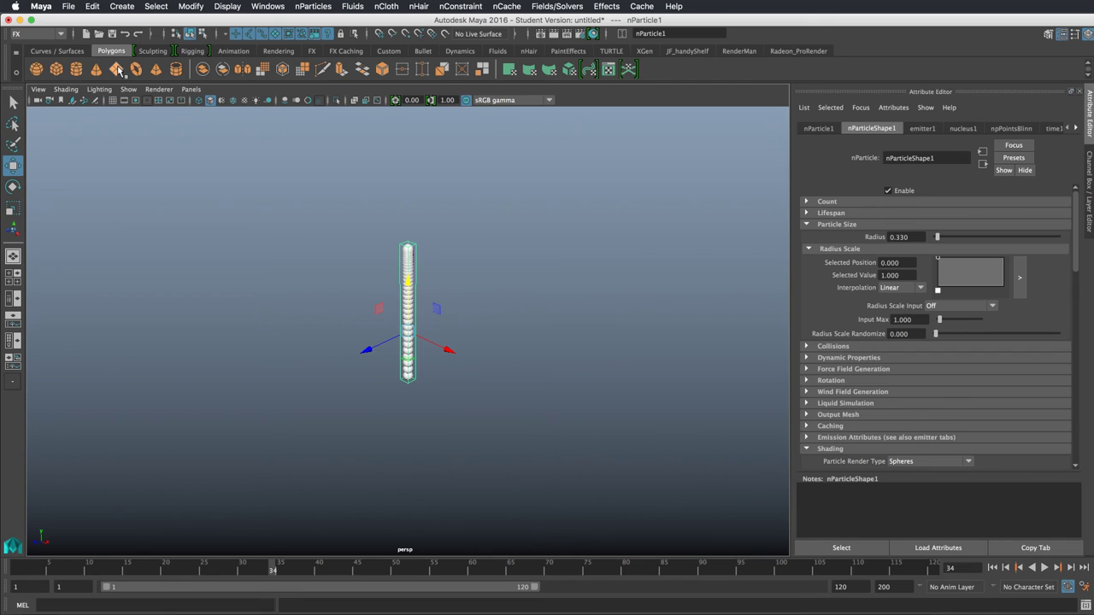
Create a polygon plane and scale it into a ground surface under the particles
click(118, 70)
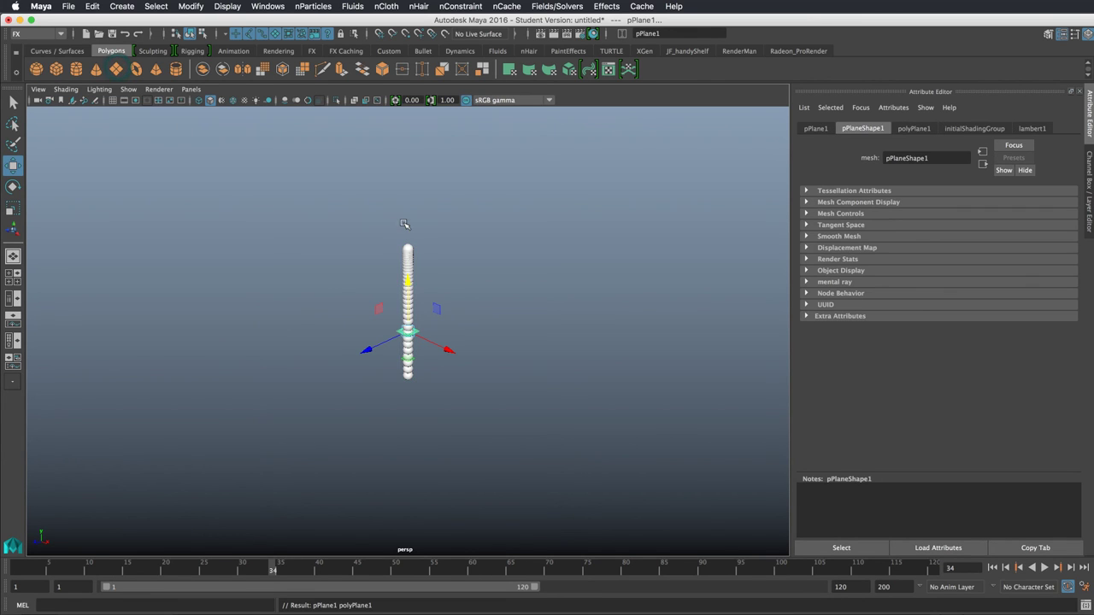
key(r)
middle_drag(250, 293, 527, 288)
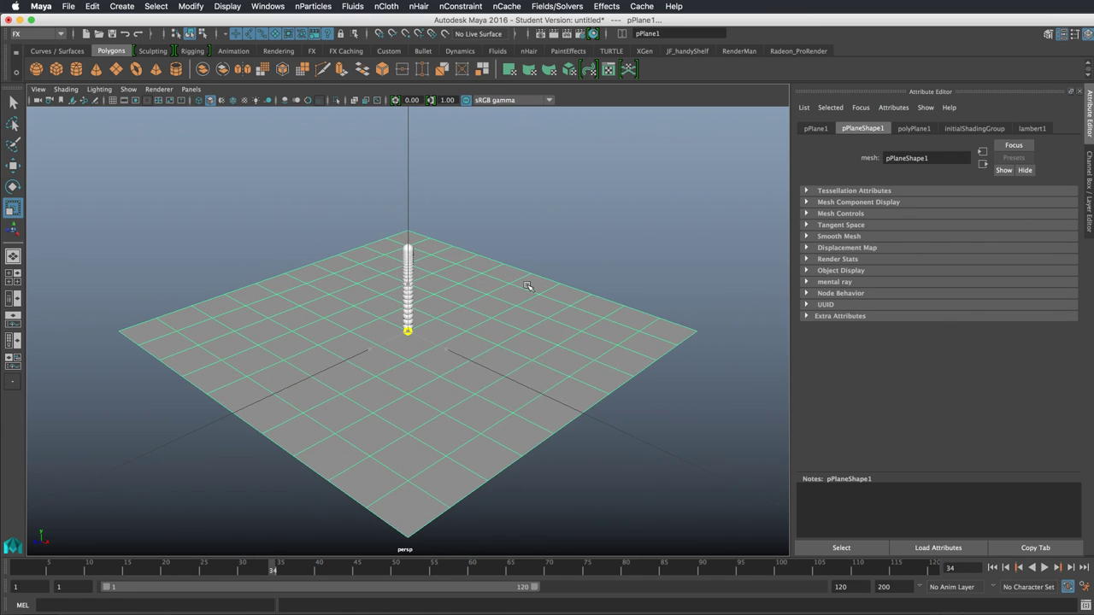
mouse_move(559, 237)
alt+mouse_down()
mouse_move(573, 231)
mouse_move(561, 236)
alt+mouse_up()
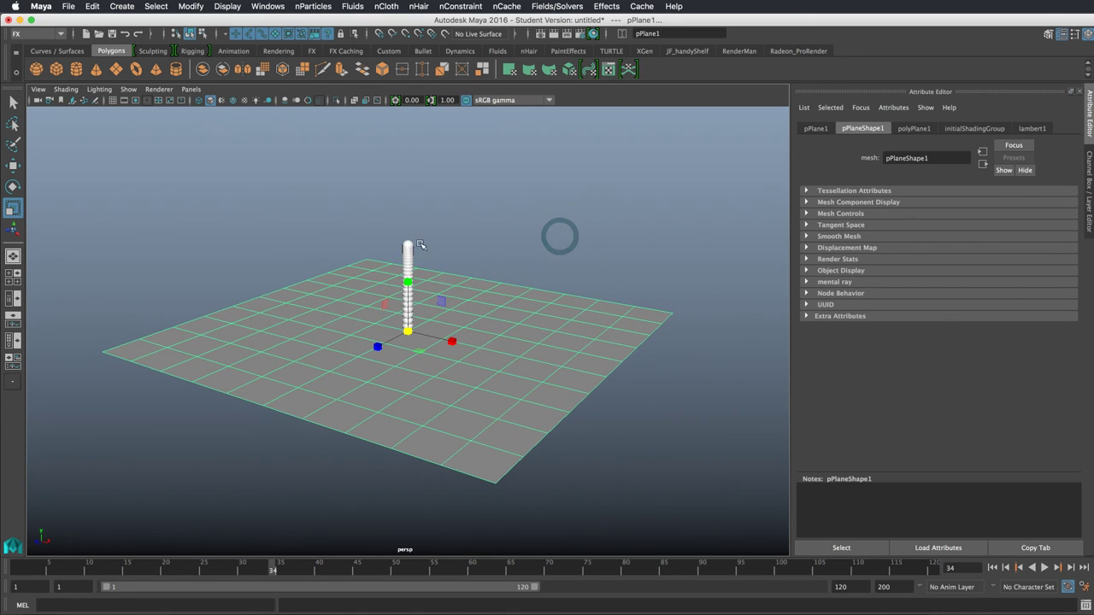
Select the particle column, then the plane, and bring up the nParticles menu
click(410, 268)
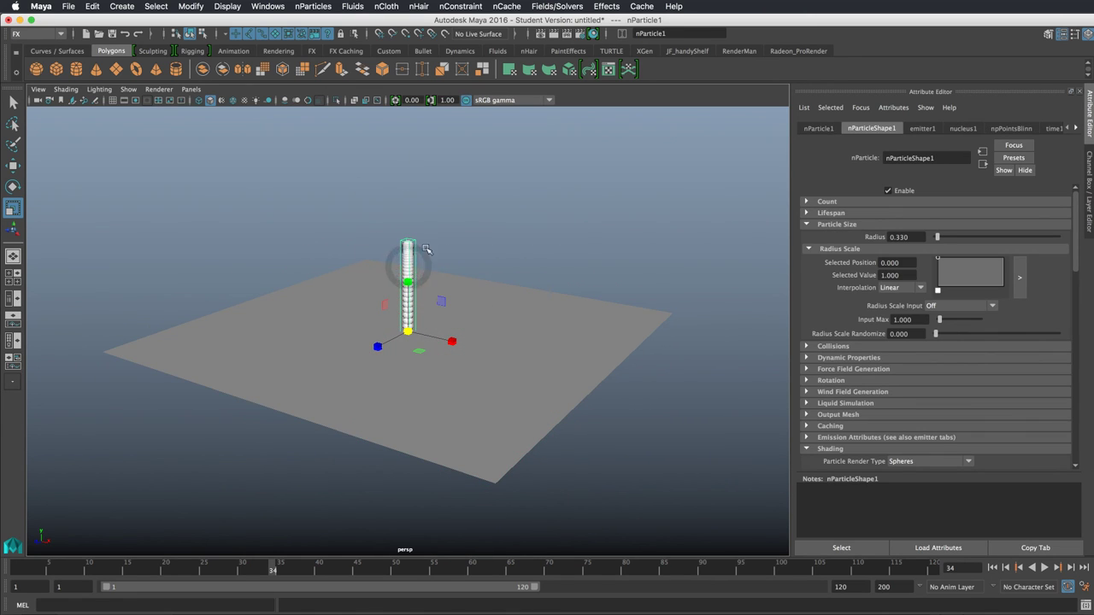
click(462, 215)
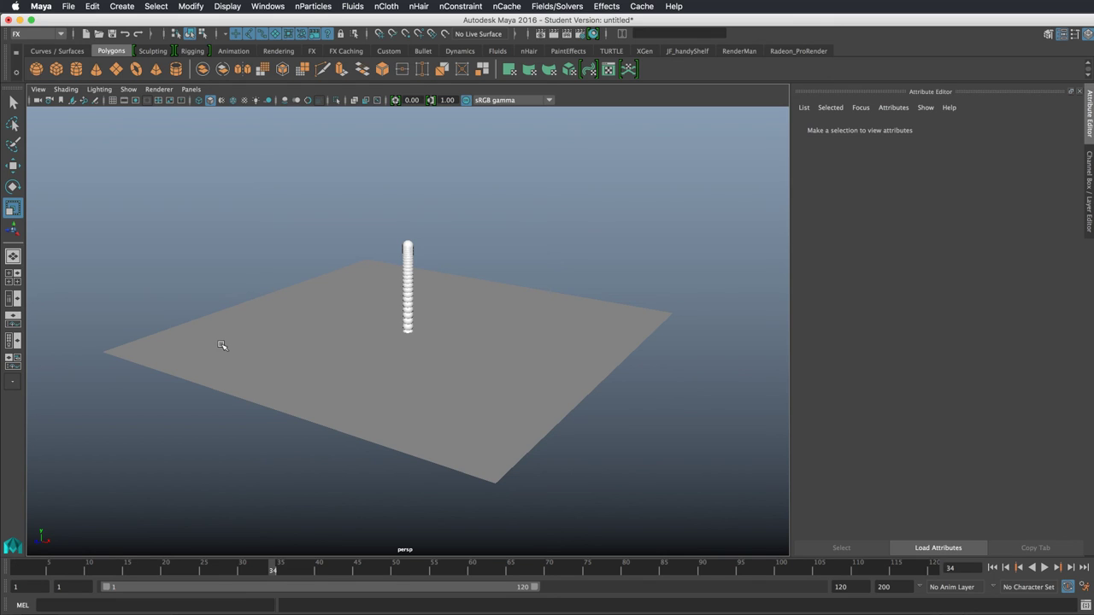
click(409, 272)
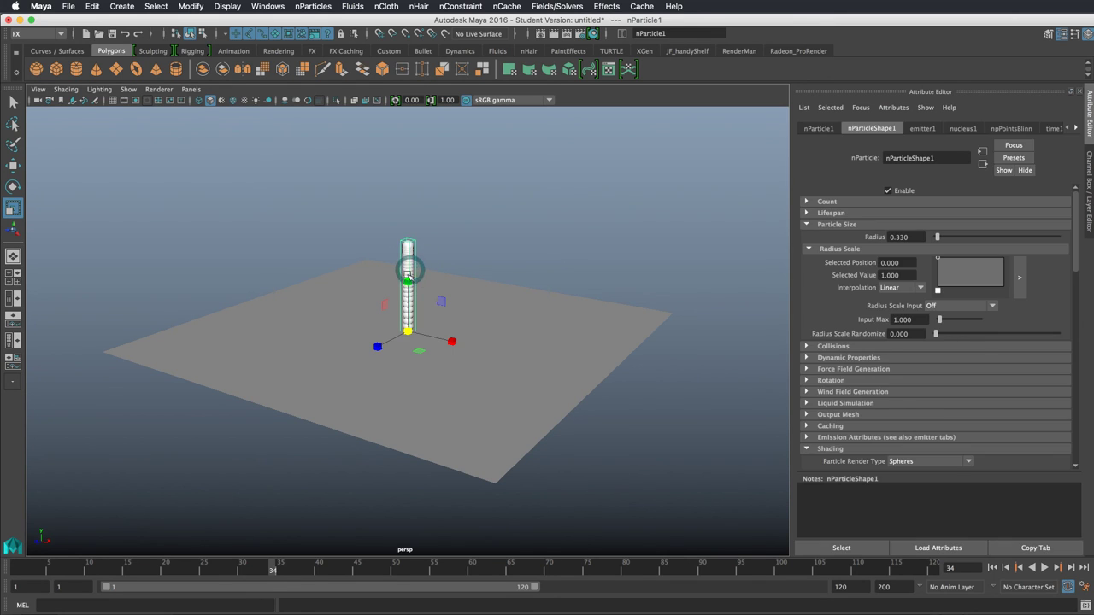
click(518, 307)
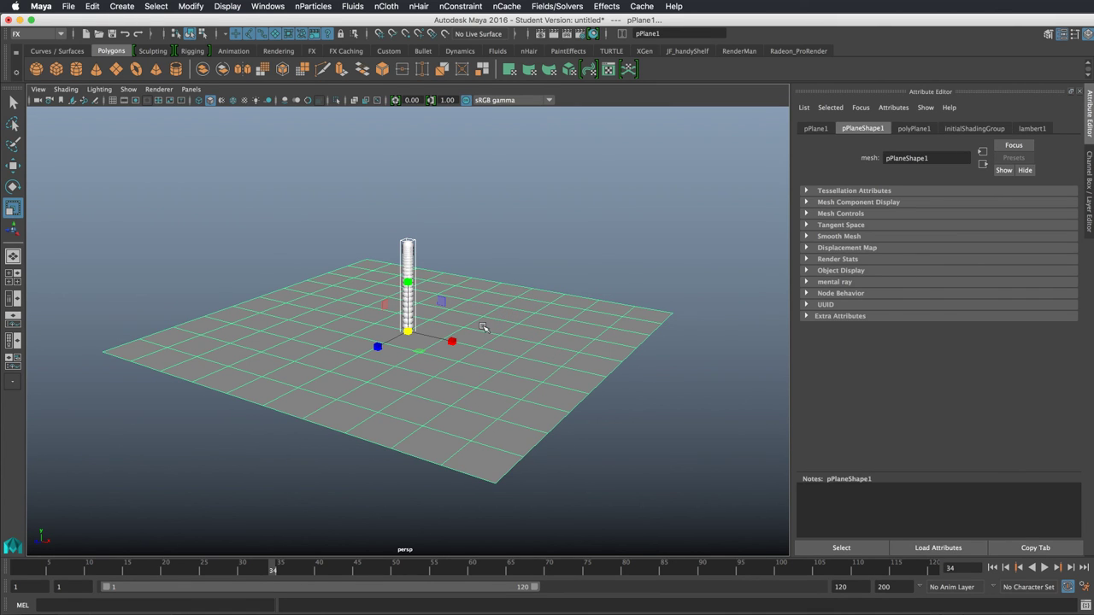
click(310, 6)
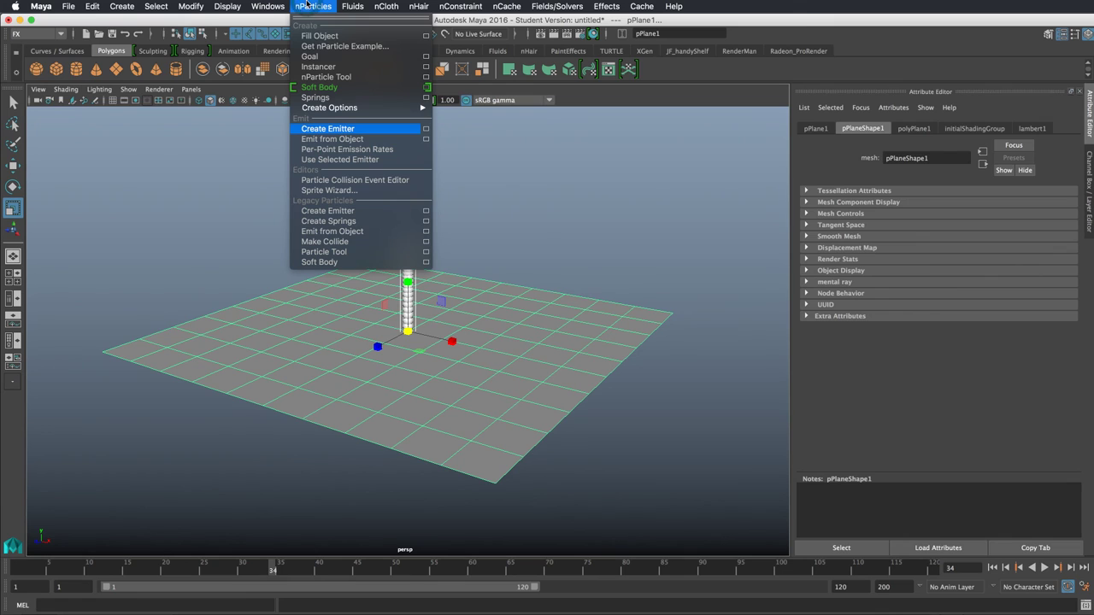
Apply the plane as the particles' goal with Goal weight 0.5
click(426, 56)
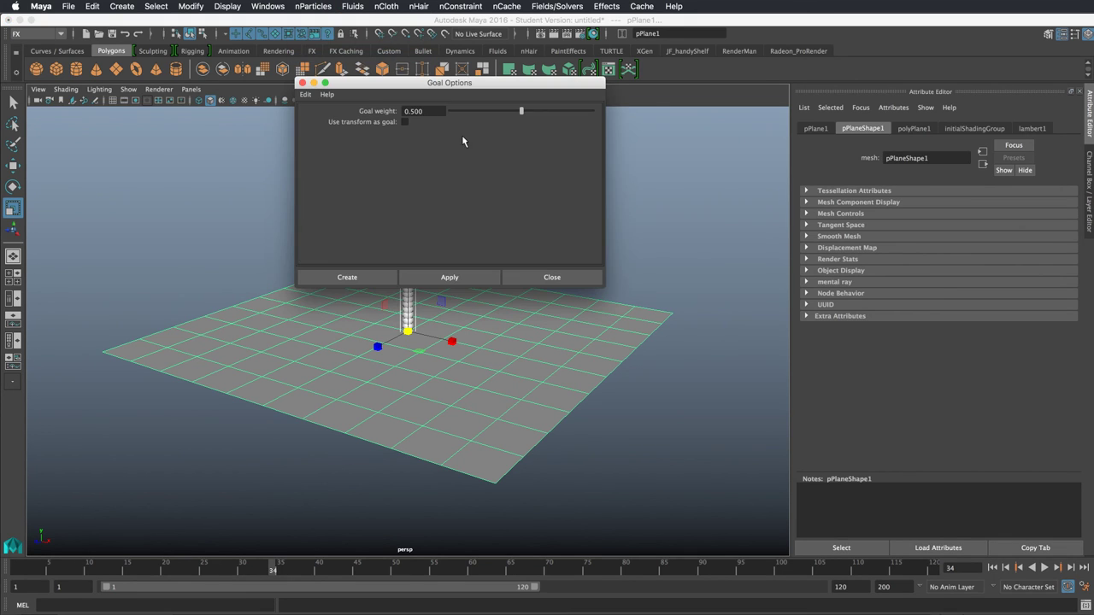
drag(440, 83, 615, 100)
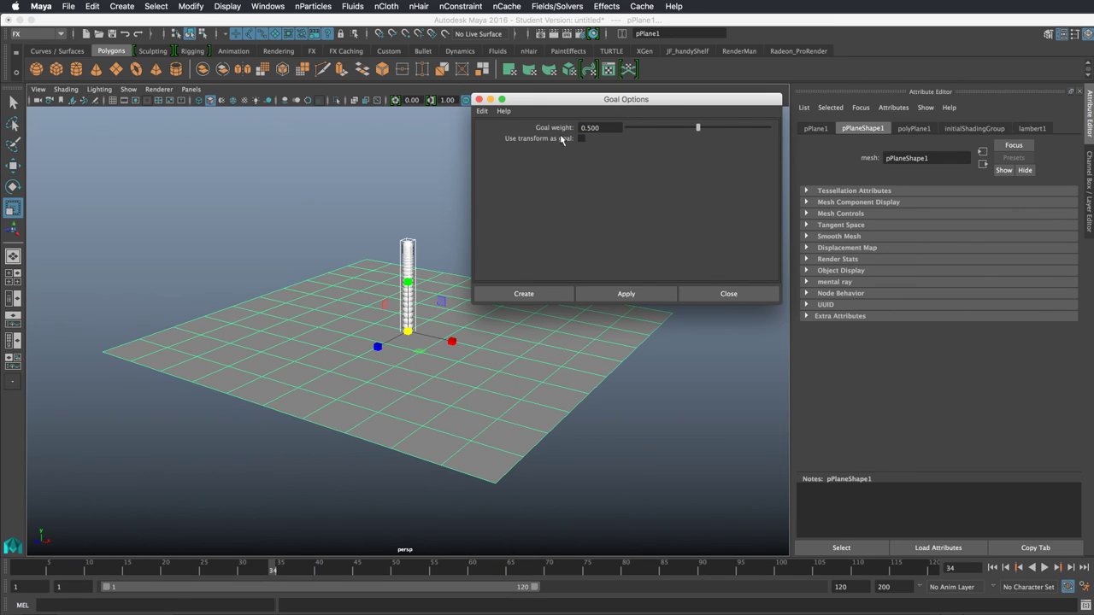
click(629, 295)
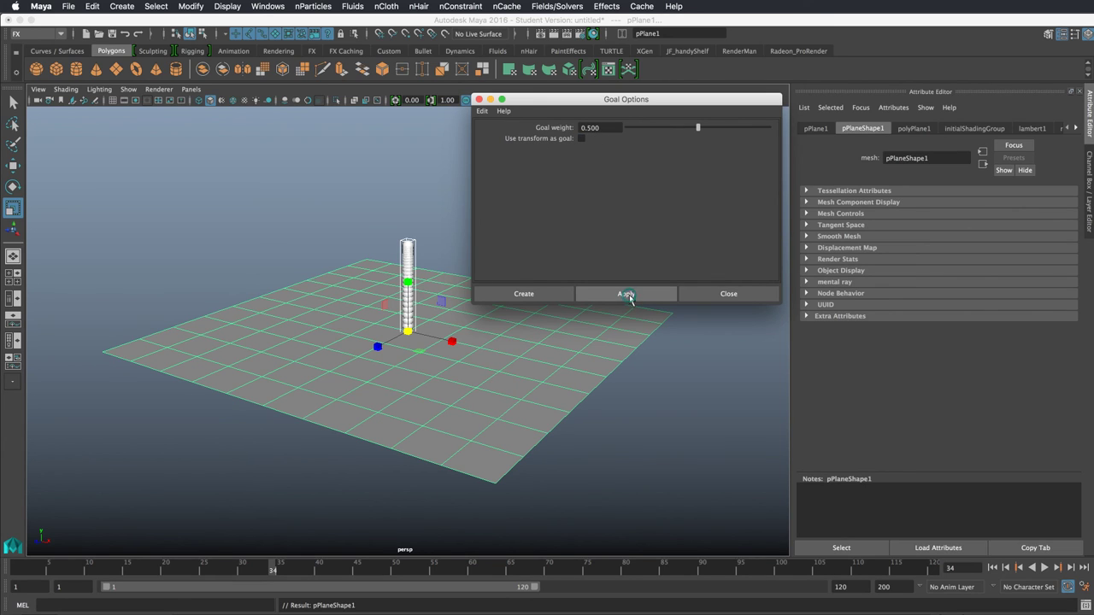
click(728, 295)
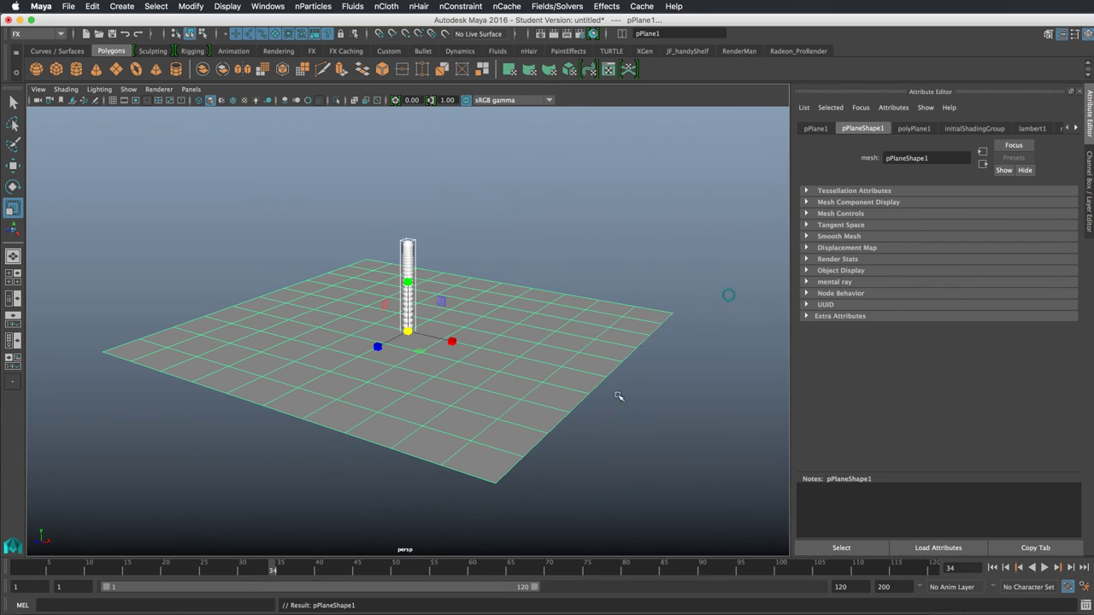
Play to frame 116 to watch particles land on the plane, then select nParticle1 and rewind
click(992, 570)
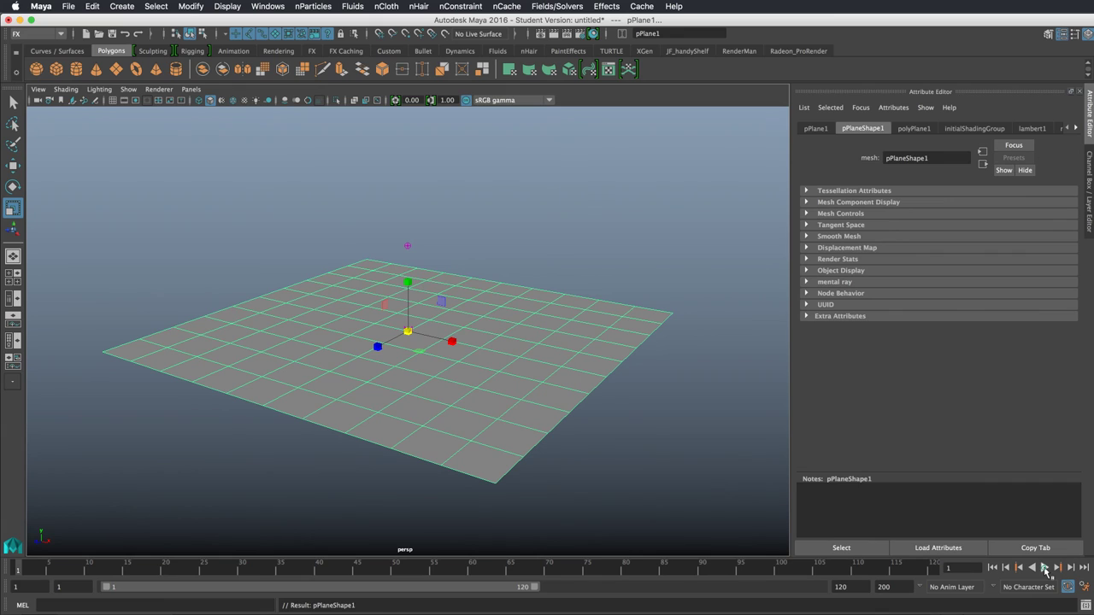
click(1045, 569)
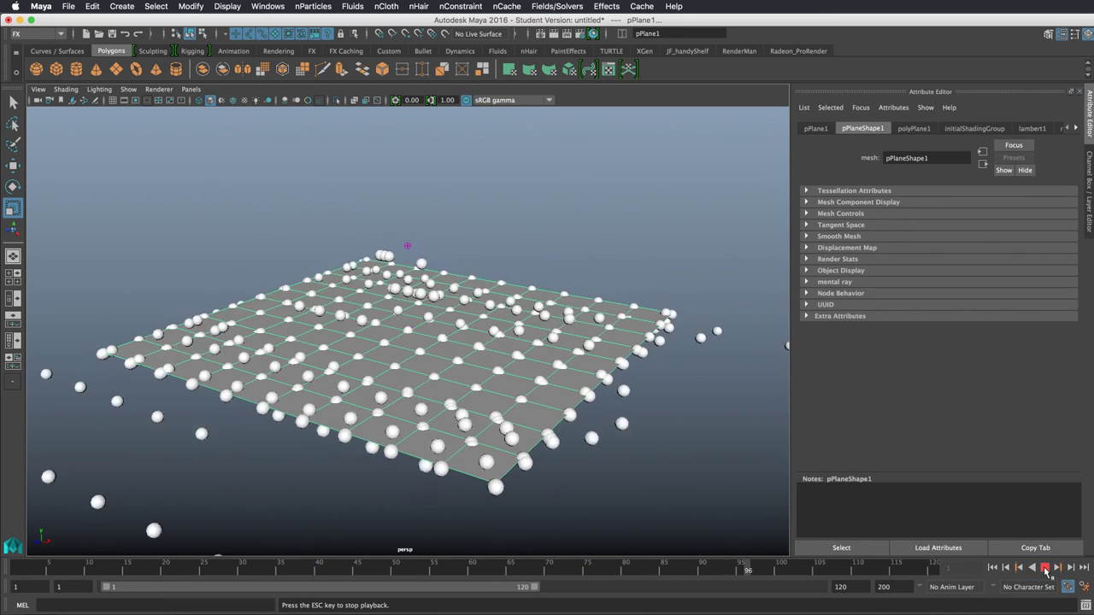
click(1045, 570)
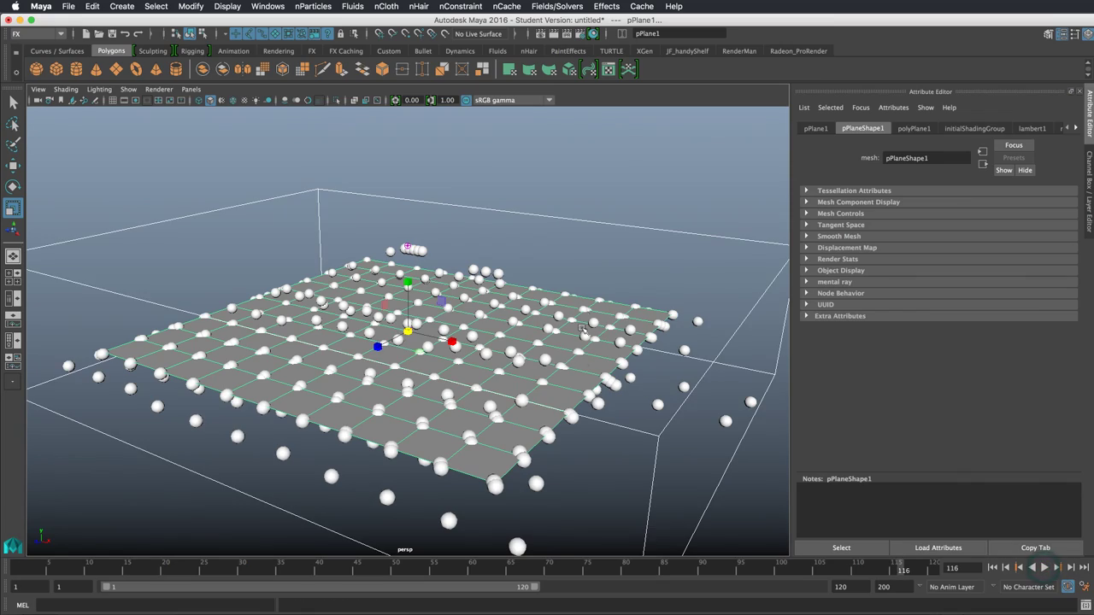
alt+drag(582, 328, 610, 317)
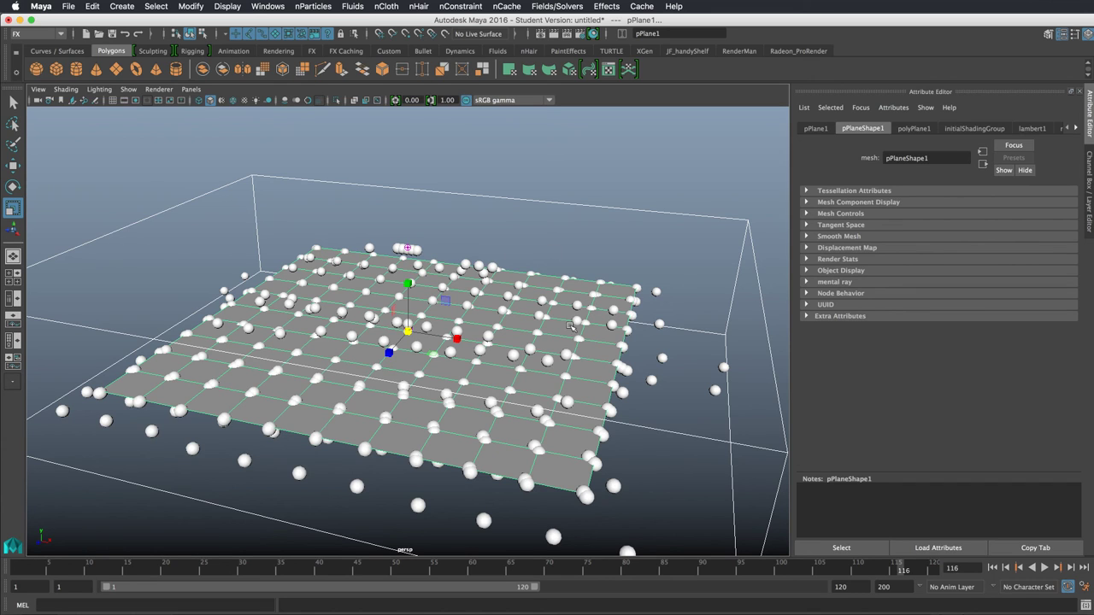
click(731, 359)
click(994, 568)
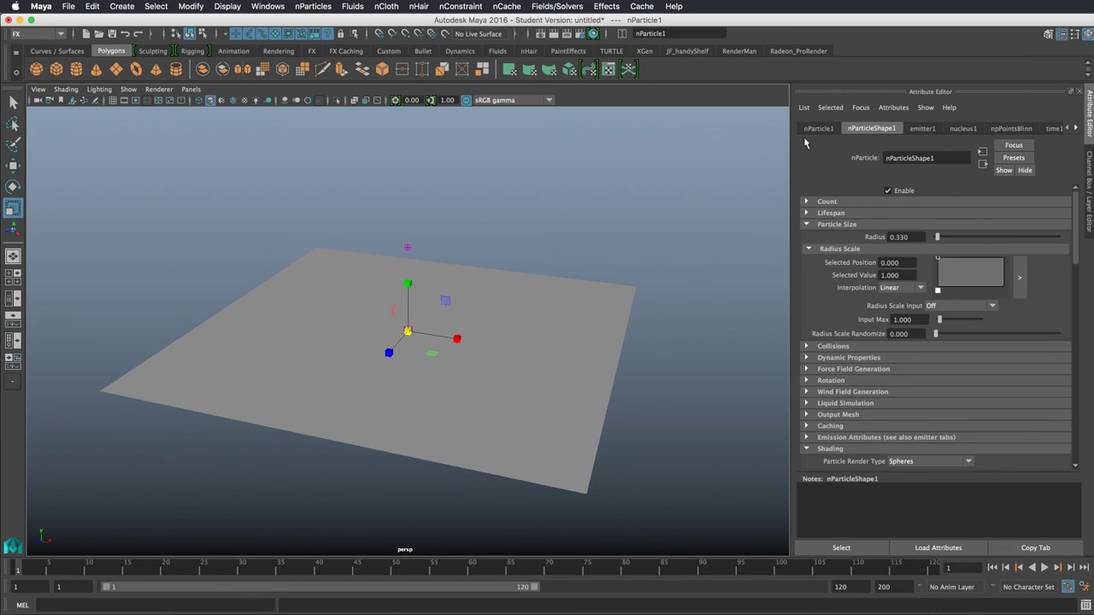
Set emitter1's Rate to 5 particles/sec and replay the simulation to frame 67
click(928, 129)
click(914, 236)
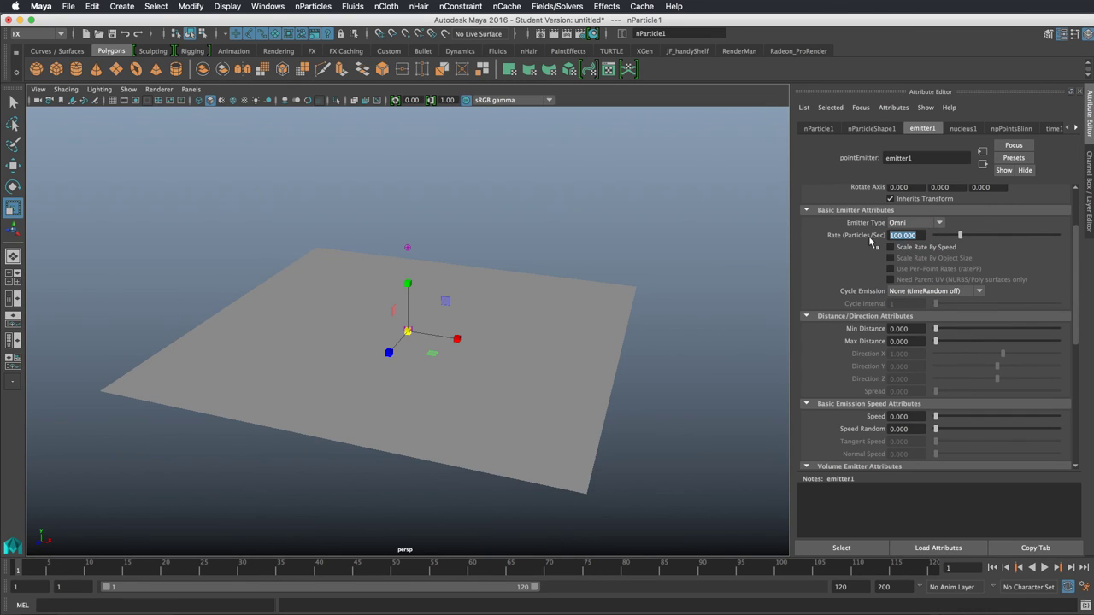
text(5)
key(Return)
click(994, 568)
click(1044, 568)
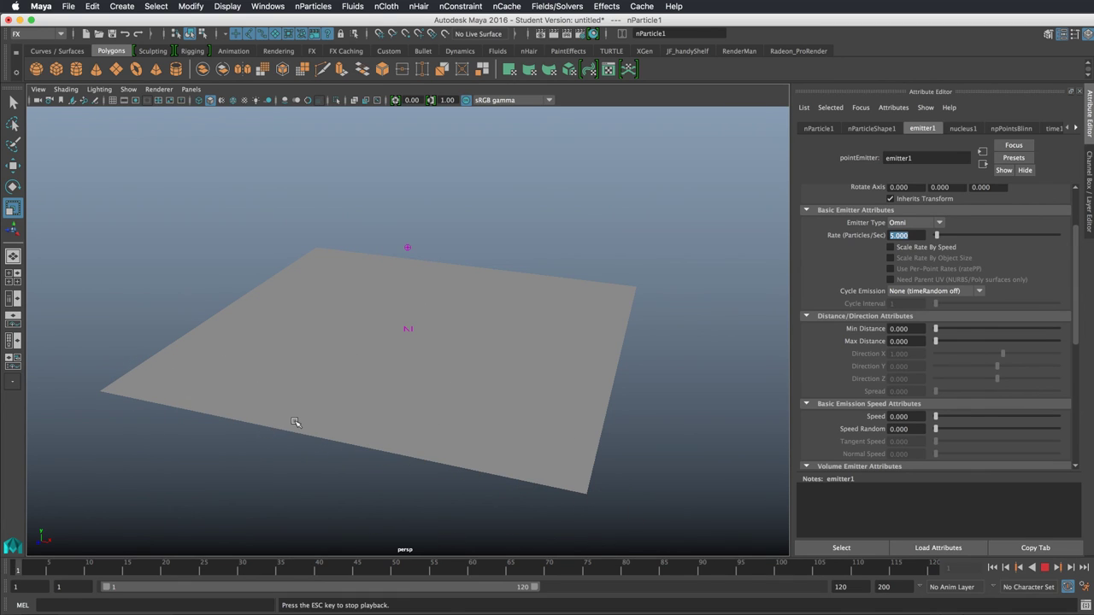
click(1044, 568)
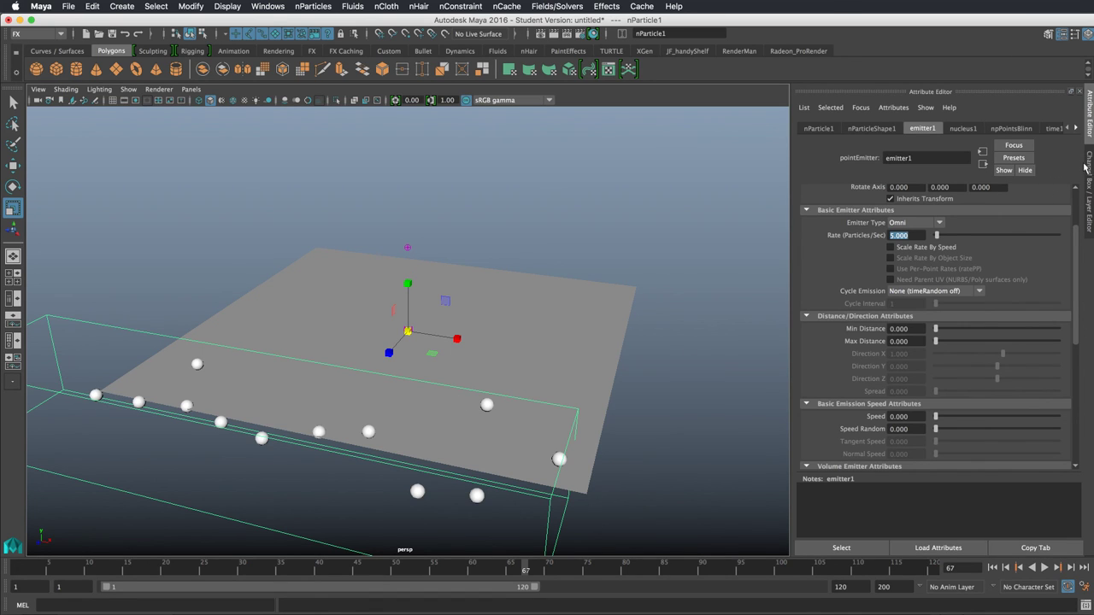
Reselect nParticle1 and show its nParticleShape1 attributes
drag(1076, 228, 1080, 202)
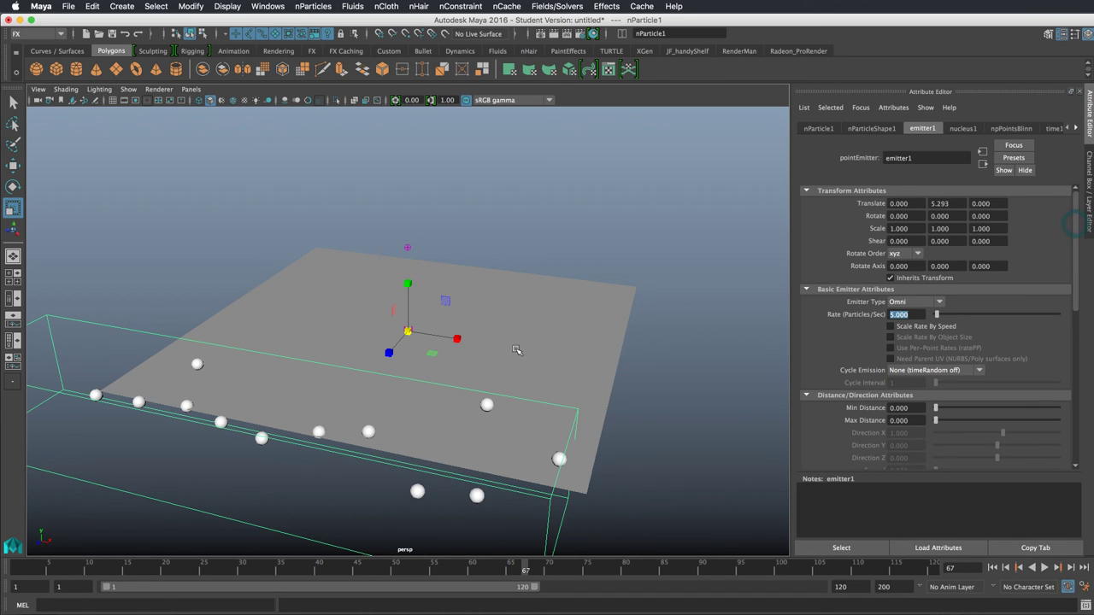
click(487, 404)
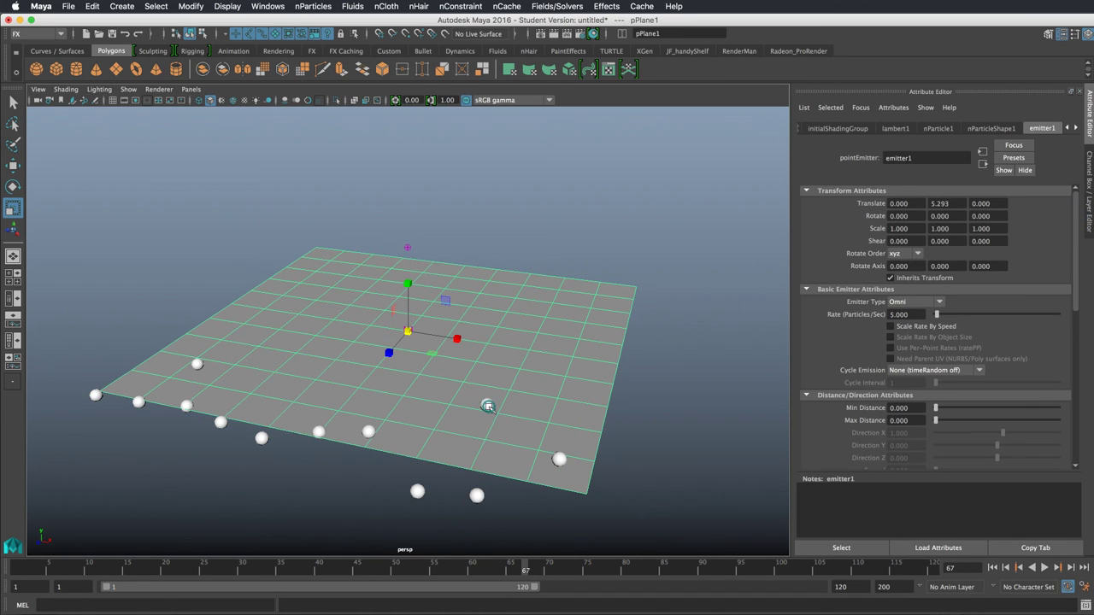
click(260, 438)
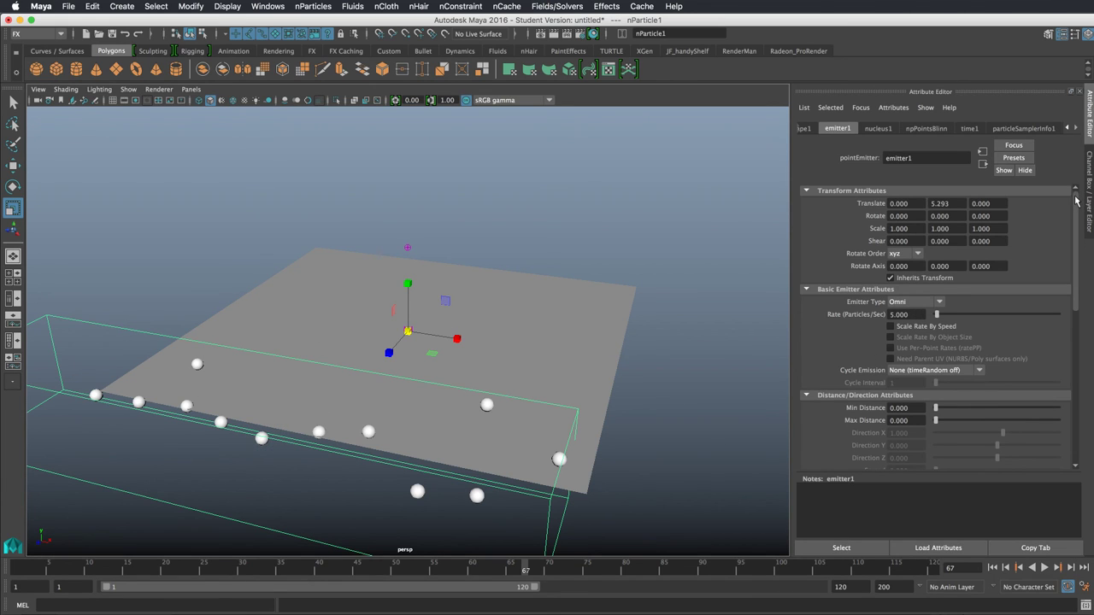
drag(1076, 200, 1077, 302)
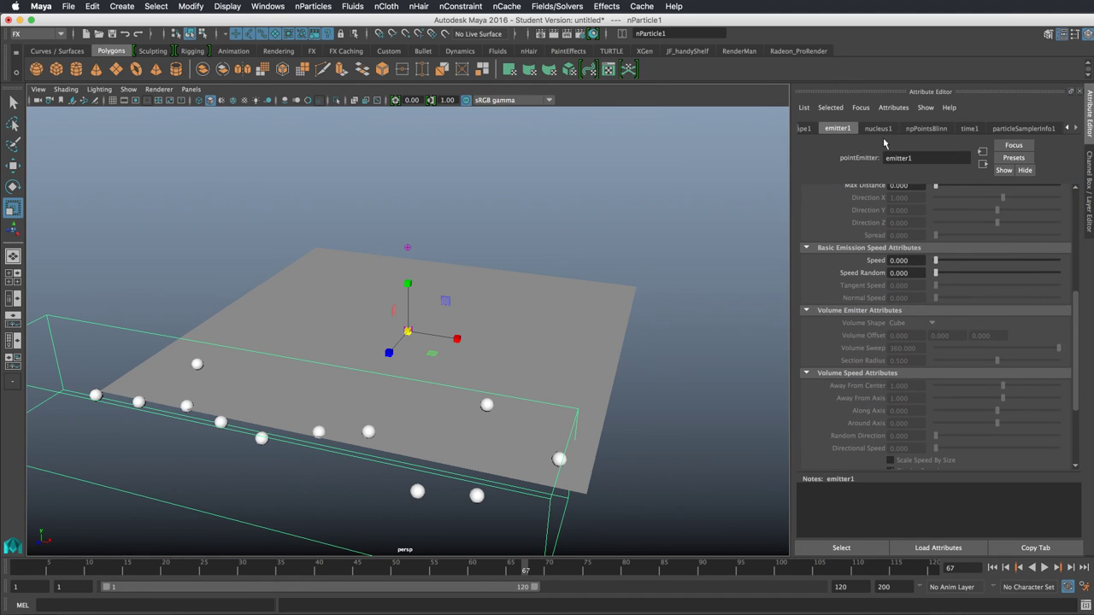
click(803, 129)
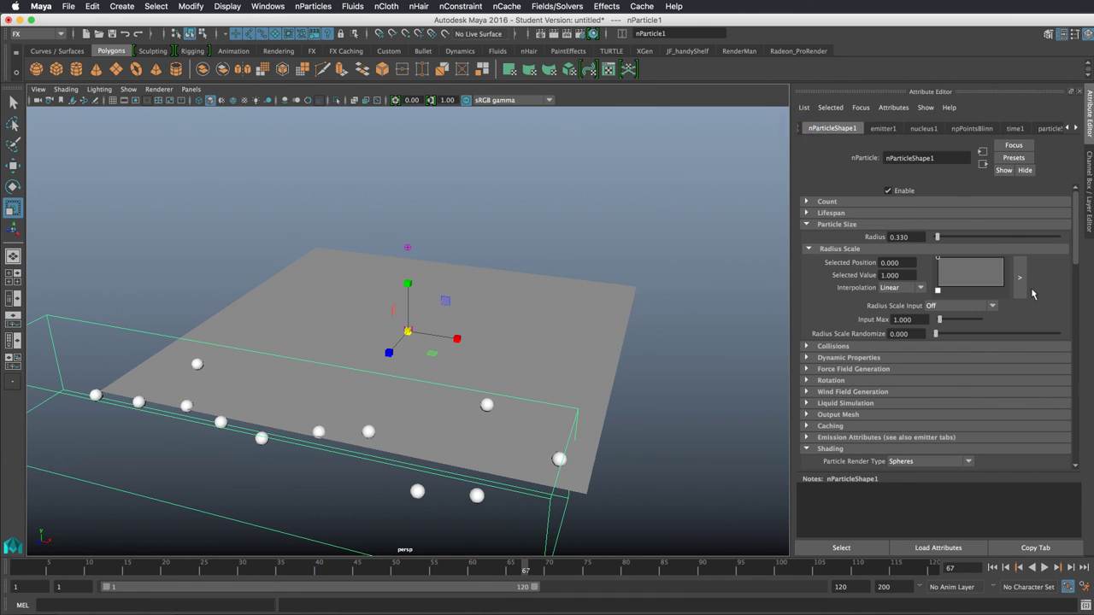
Expand Goal Weights and Objects, showing Goal Smoothness 3.000 and pPlaneShape1 weight 0.500
scroll(1070, 296, down, 5)
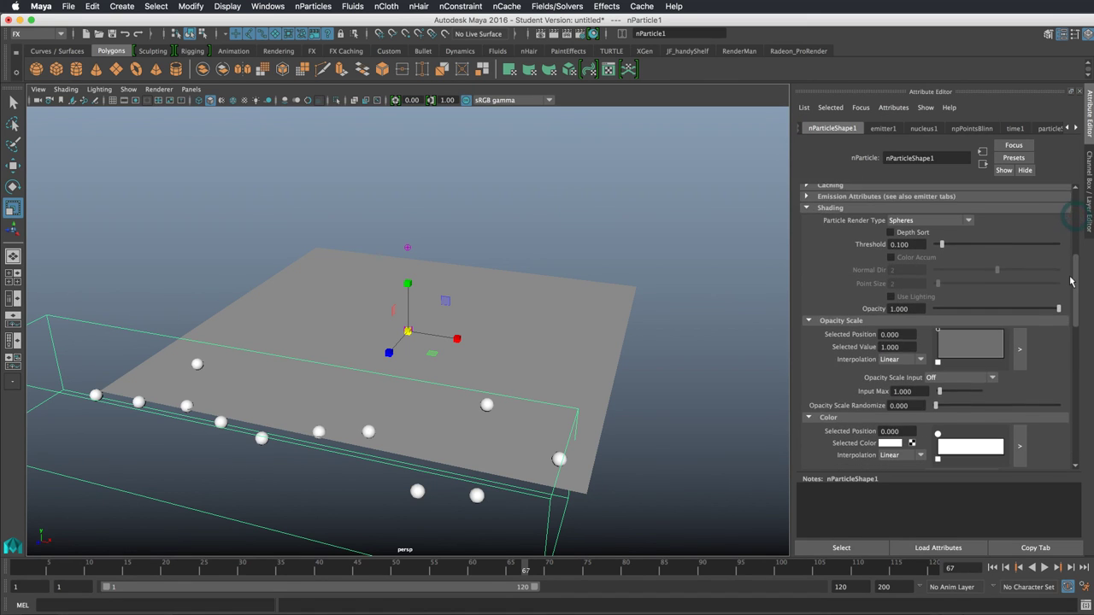
drag(1074, 296, 1076, 408)
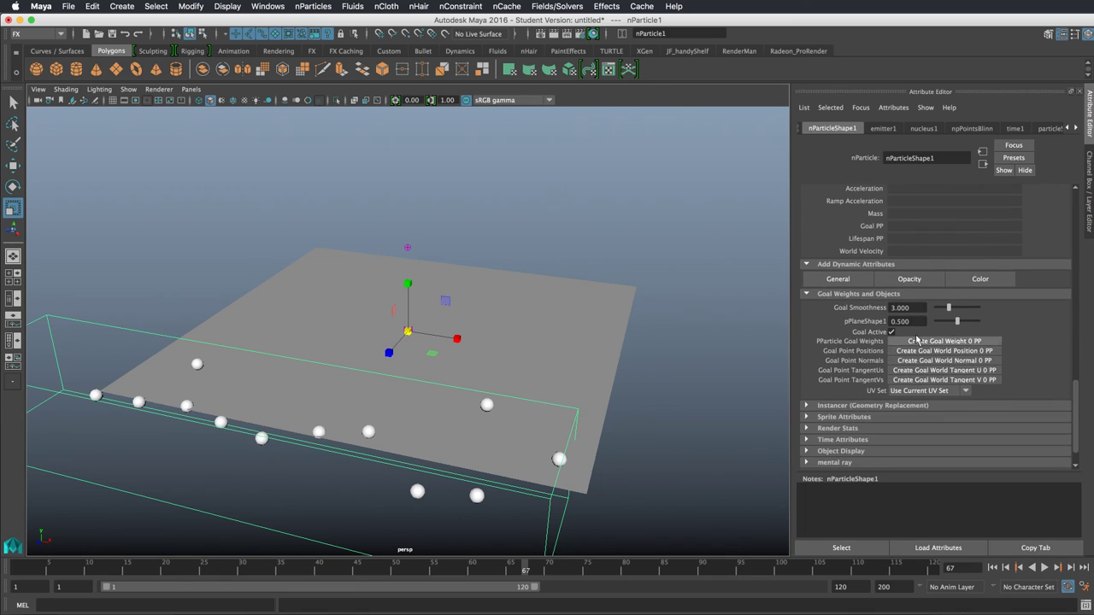
click(807, 294)
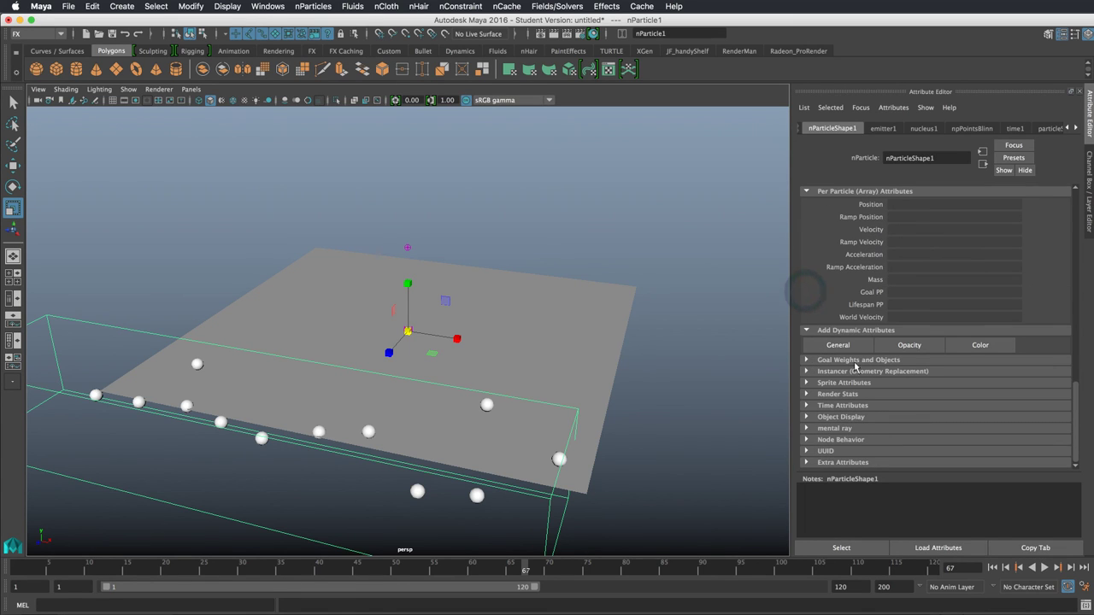
click(807, 363)
drag(1076, 374, 1076, 382)
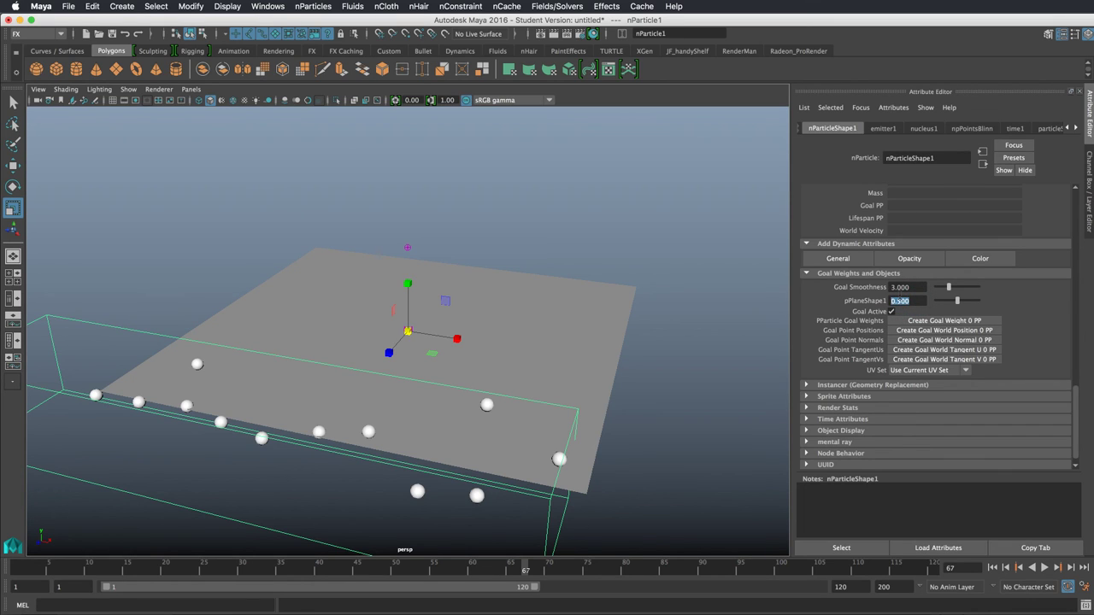
Set the pPlaneShape1 goal weight to 0 and replay the simulation to frame 54
key(Return)
click(993, 568)
click(1045, 568)
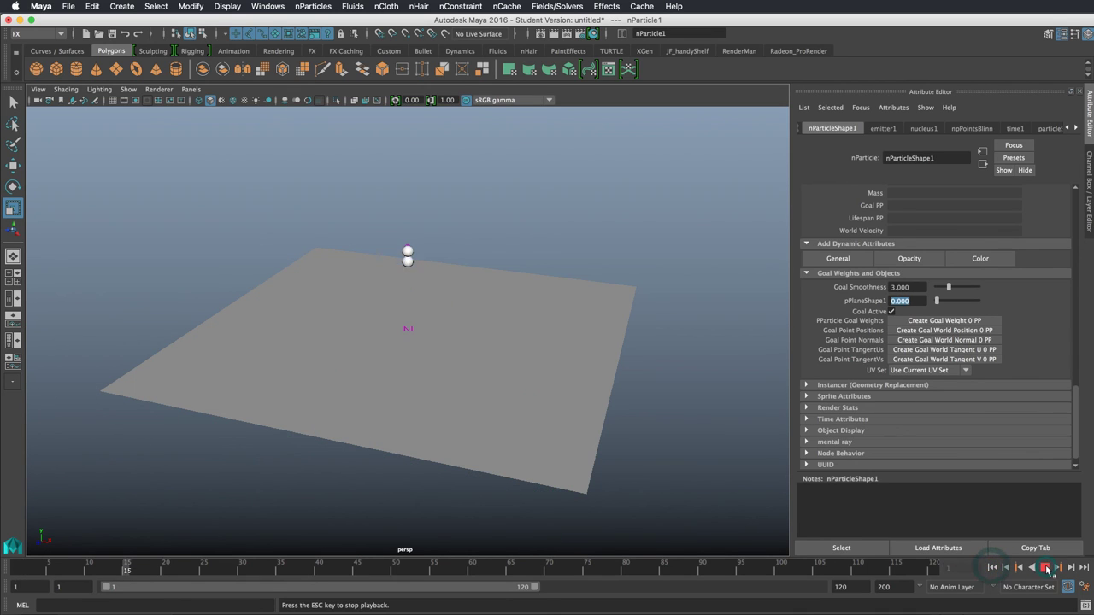
click(1045, 568)
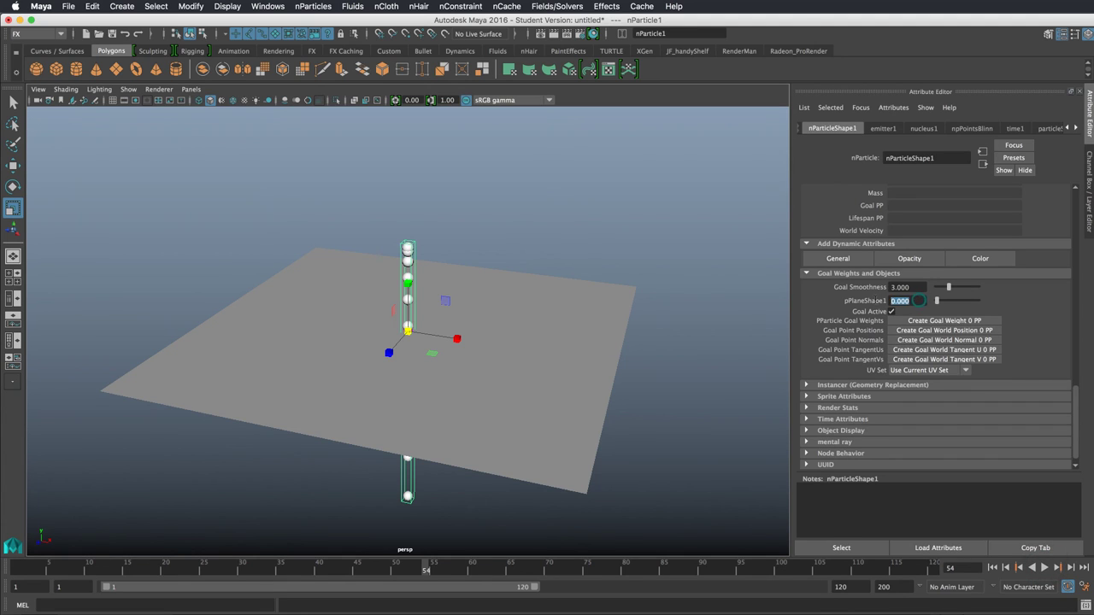
Set the pPlaneShape1 goal weight to 1 and play on to frame 120
text(1)
key(Return)
click(1045, 567)
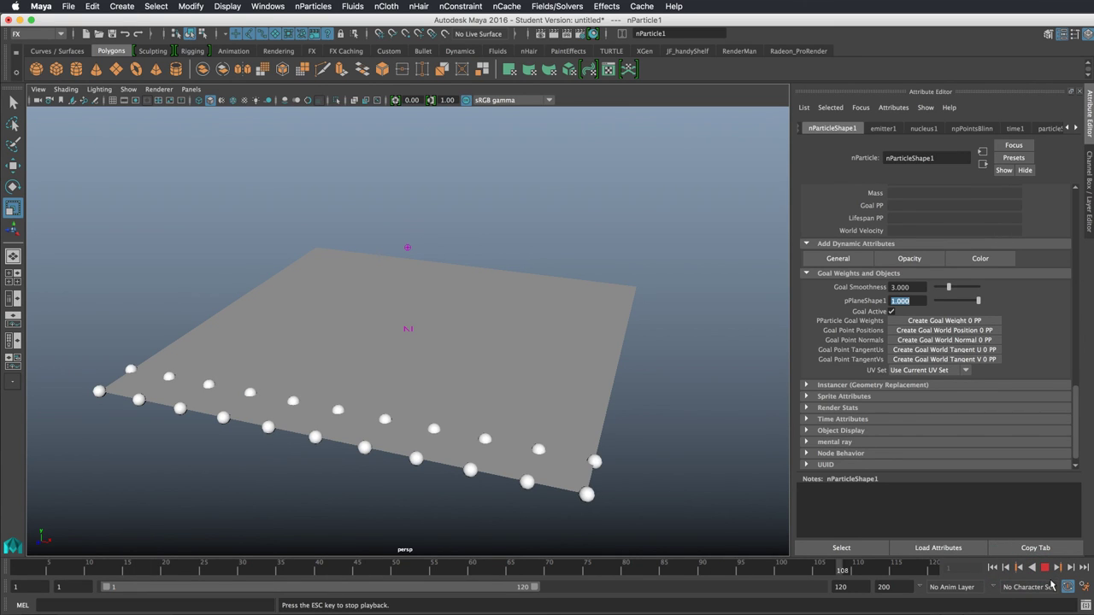
click(1044, 567)
Extend the animation end time to 250, play to frame 151, then select the plane
click(855, 587)
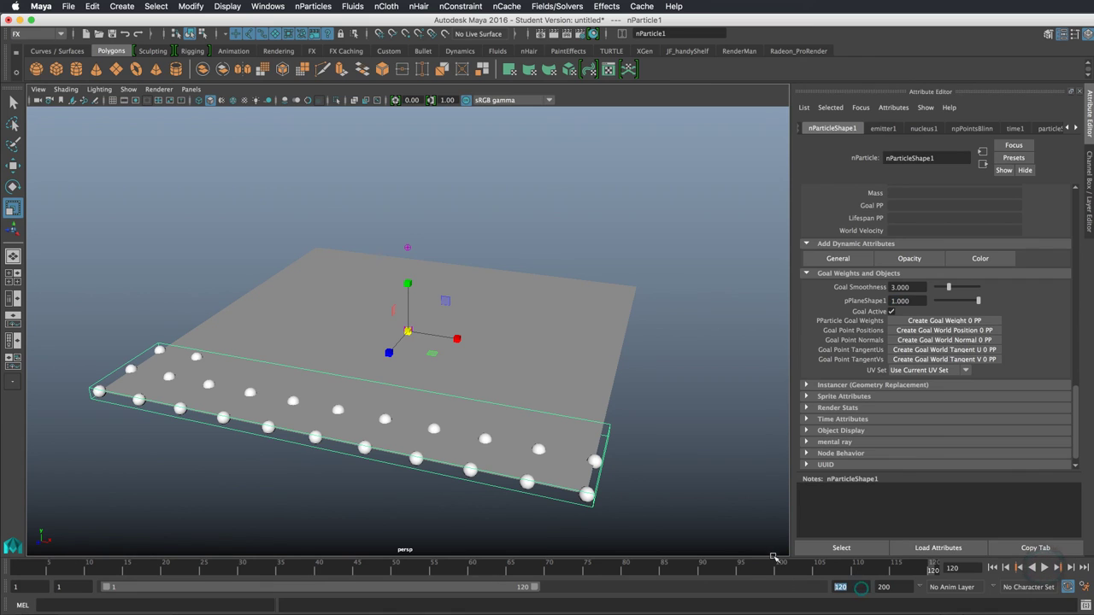
text(250)
key(Return)
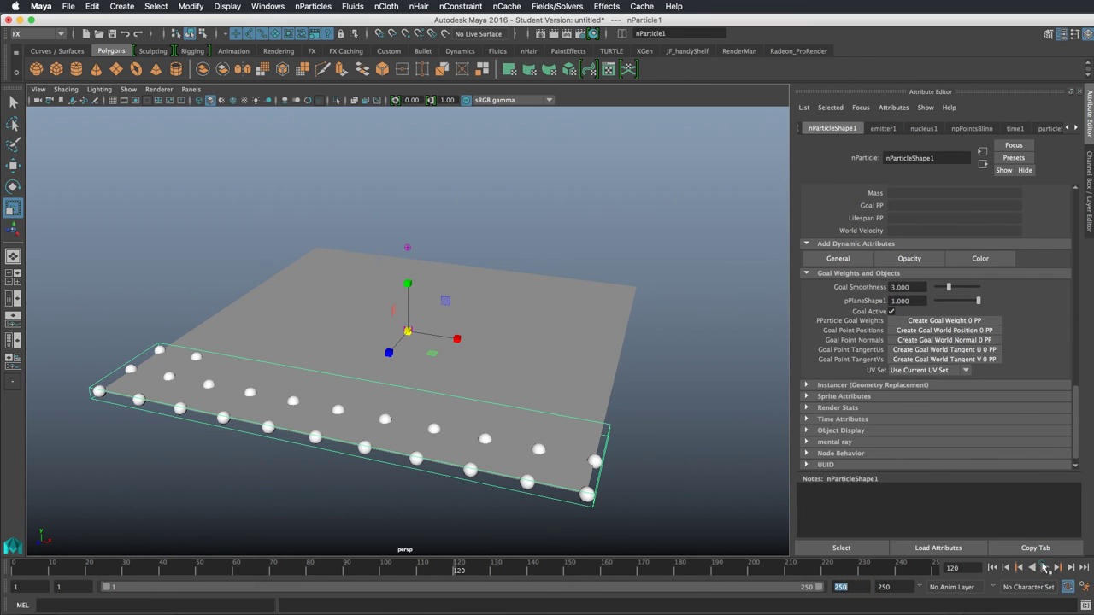
click(1044, 568)
click(1044, 568)
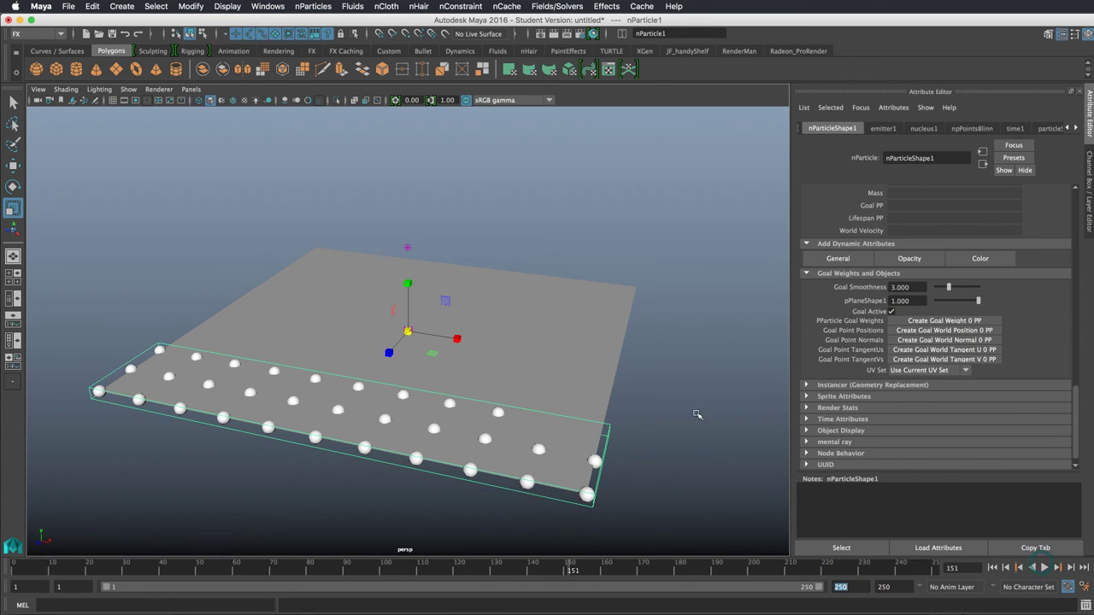
mouse_move(714, 399)
alt+mouse_down()
mouse_move(636, 399)
mouse_move(714, 392)
alt+mouse_up()
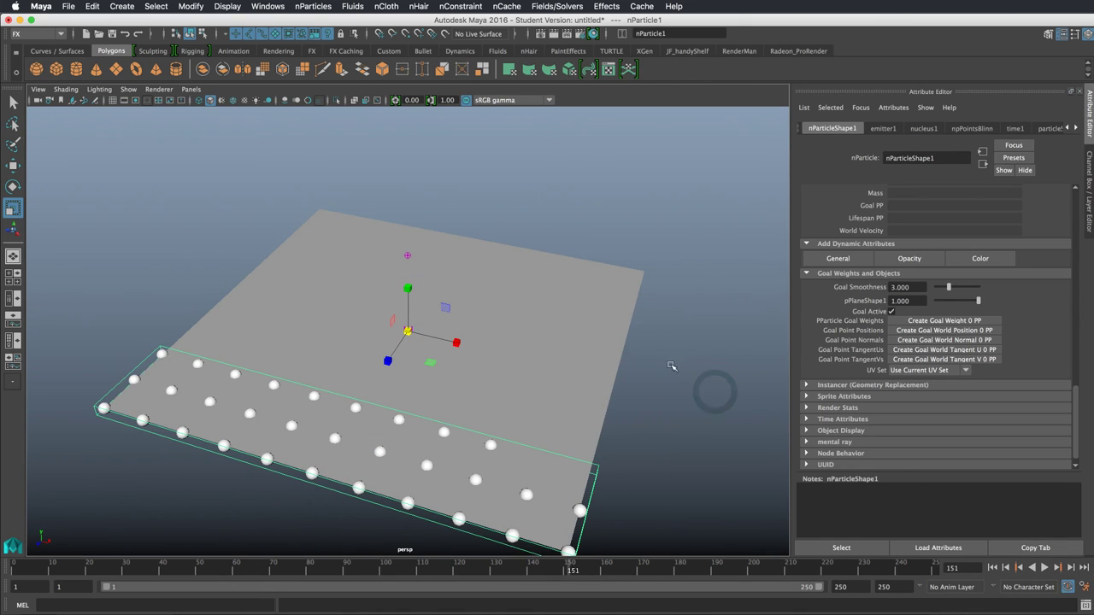
click(294, 244)
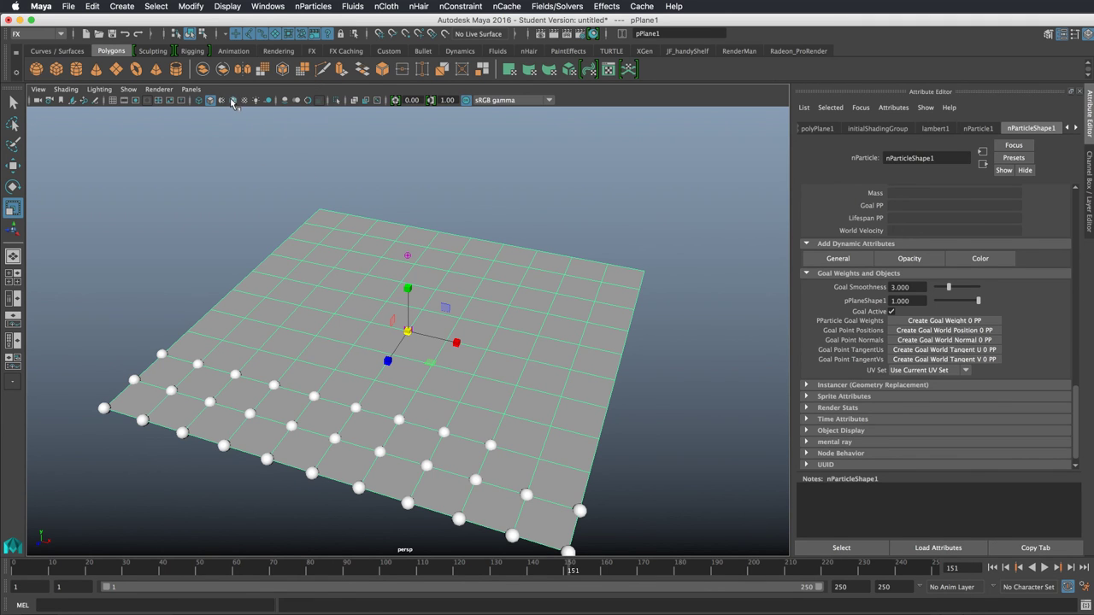
Set emitter1's emission rate to 20 particles per second
click(542, 193)
alt+drag(542, 193, 539, 325)
alt+middle_drag(539, 325, 539, 301)
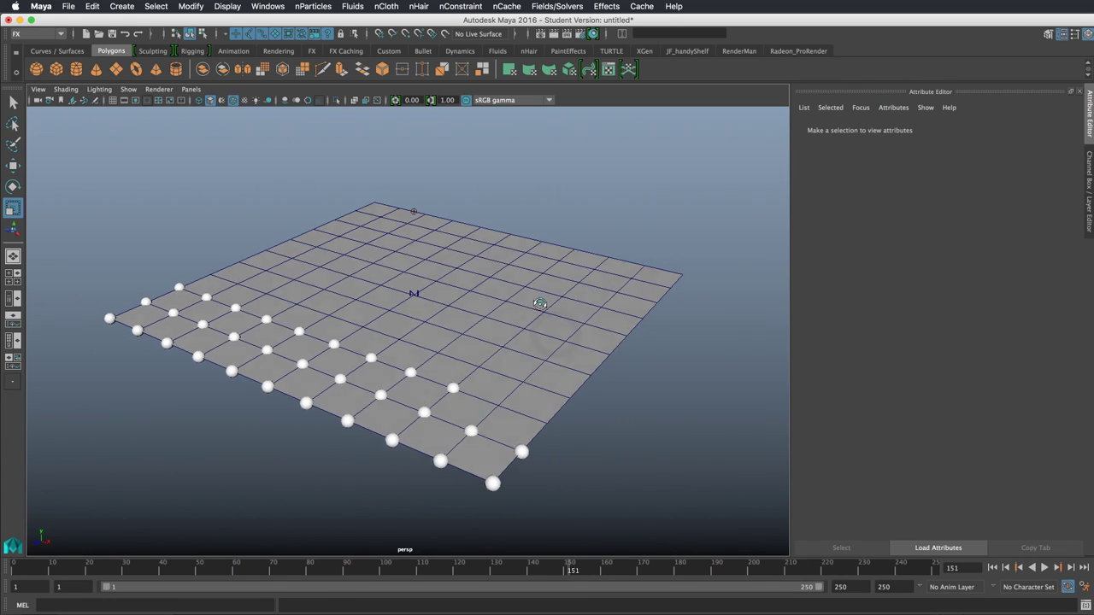
click(414, 212)
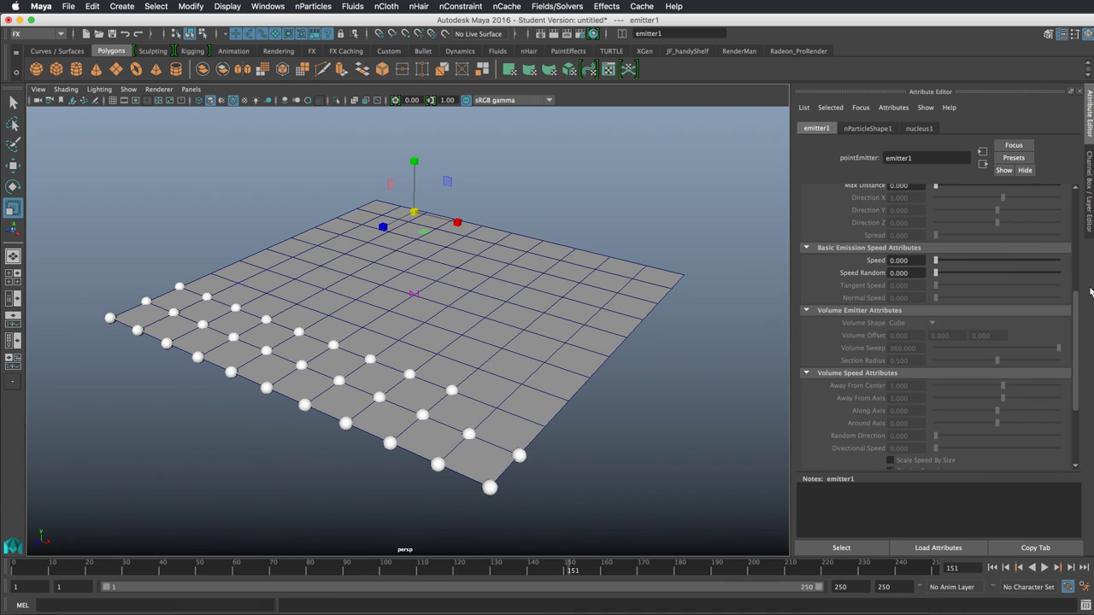
scroll(1064, 287, up, 6)
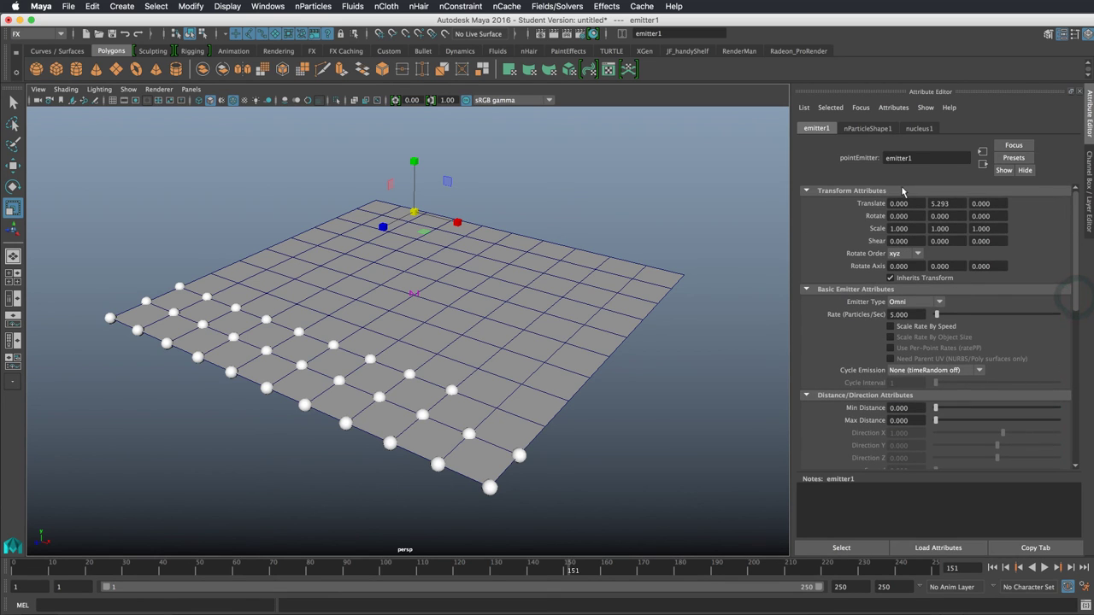
double_click(908, 315)
text(2)
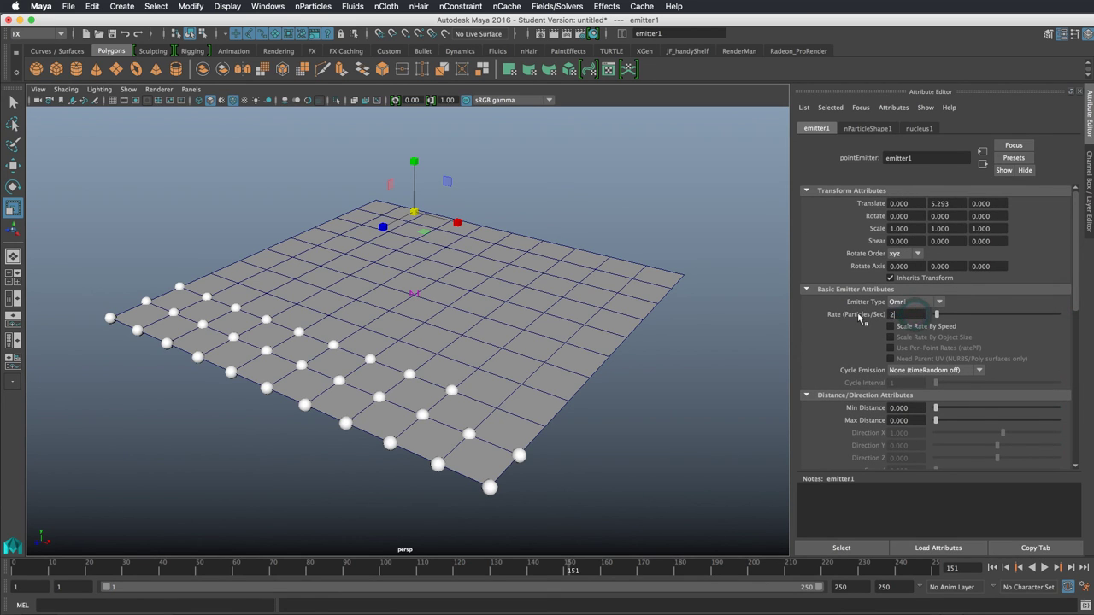
text(0)
key(Return)
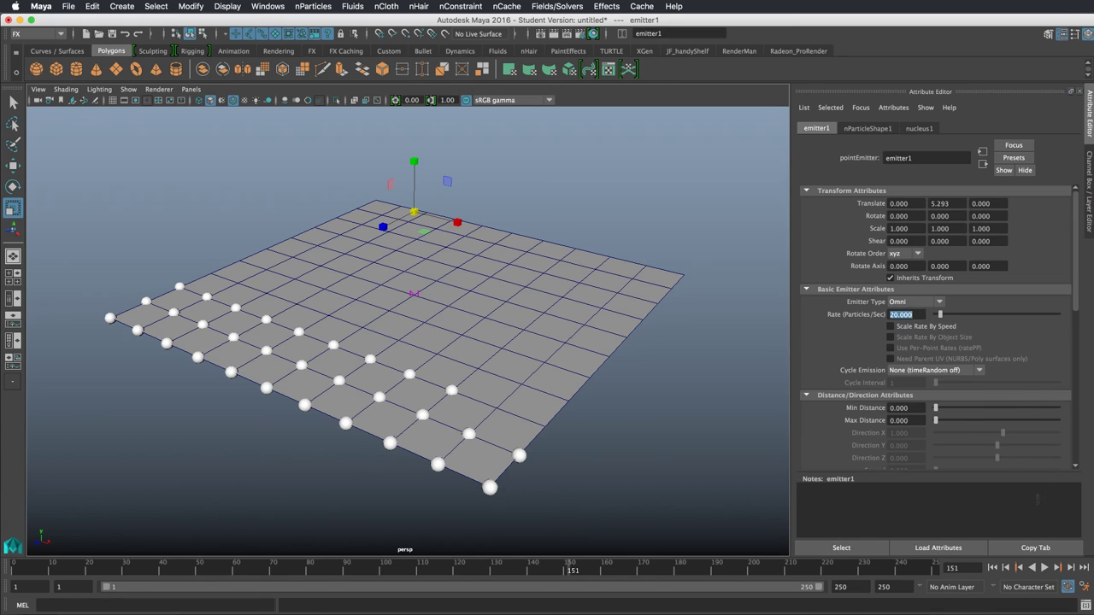
Replay the simulation from the start until spheres fill every vertex of the plane grid
click(992, 567)
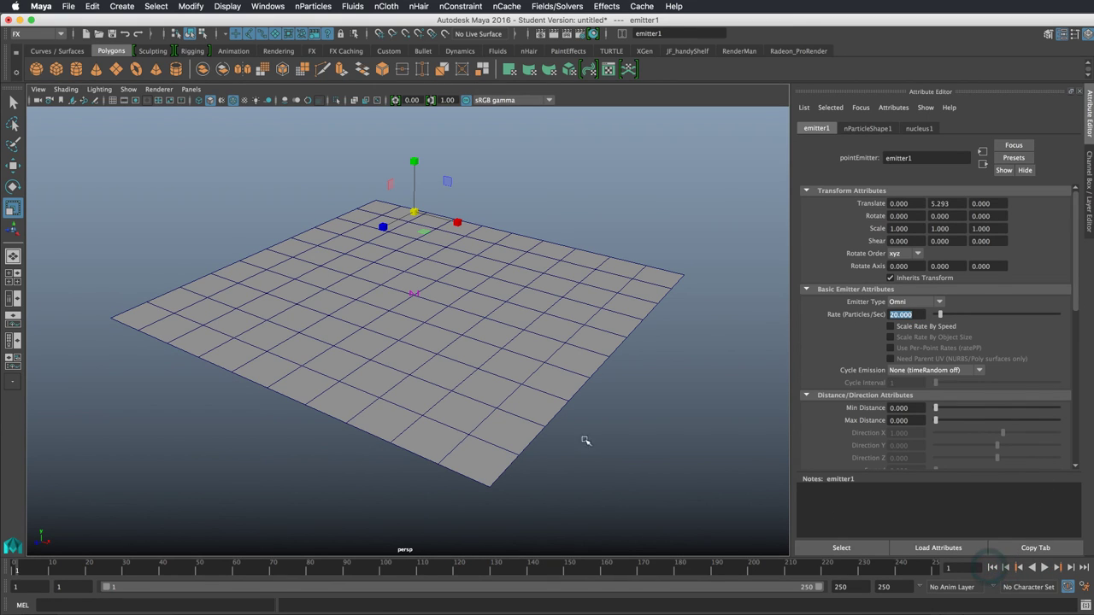
click(1045, 567)
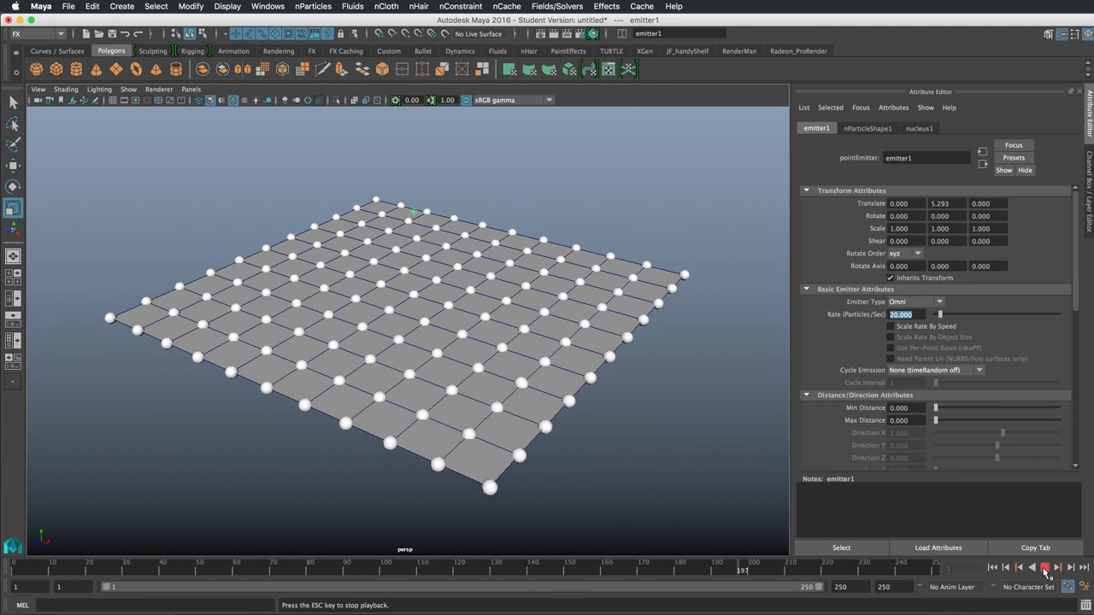
key(Escape)
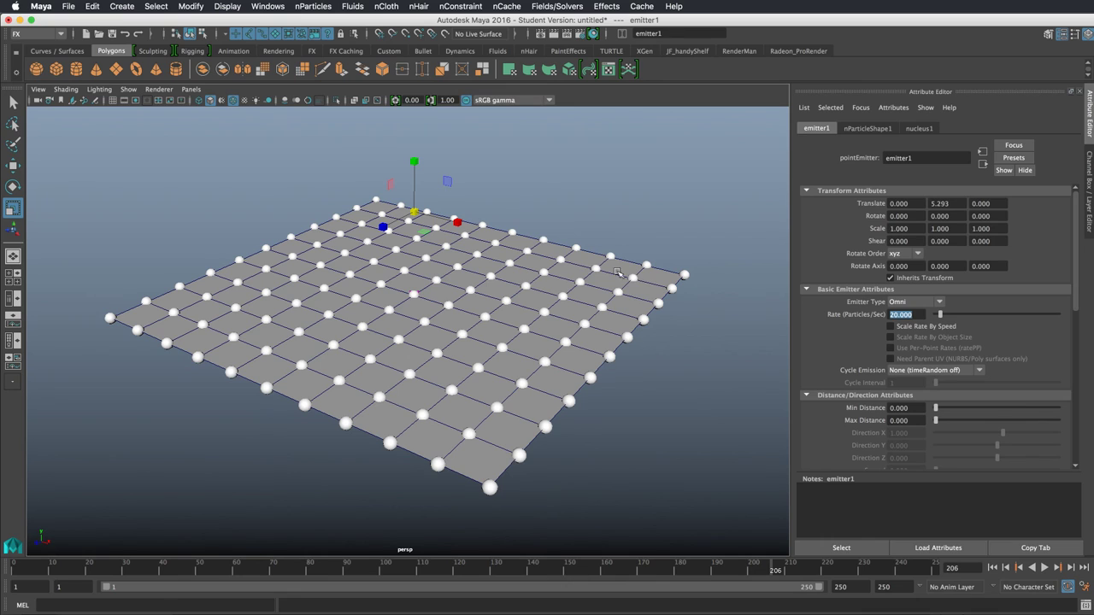
Rewind to frame 1 and check polyPlane1's 10 by 10 subdivisions in the Channel Box
click(992, 567)
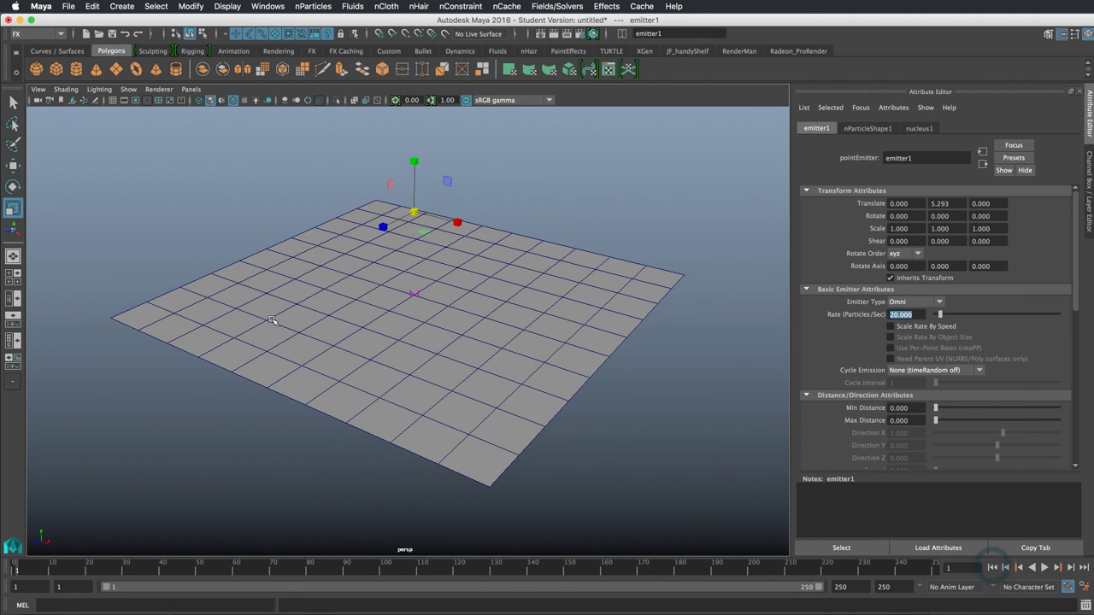
click(1088, 163)
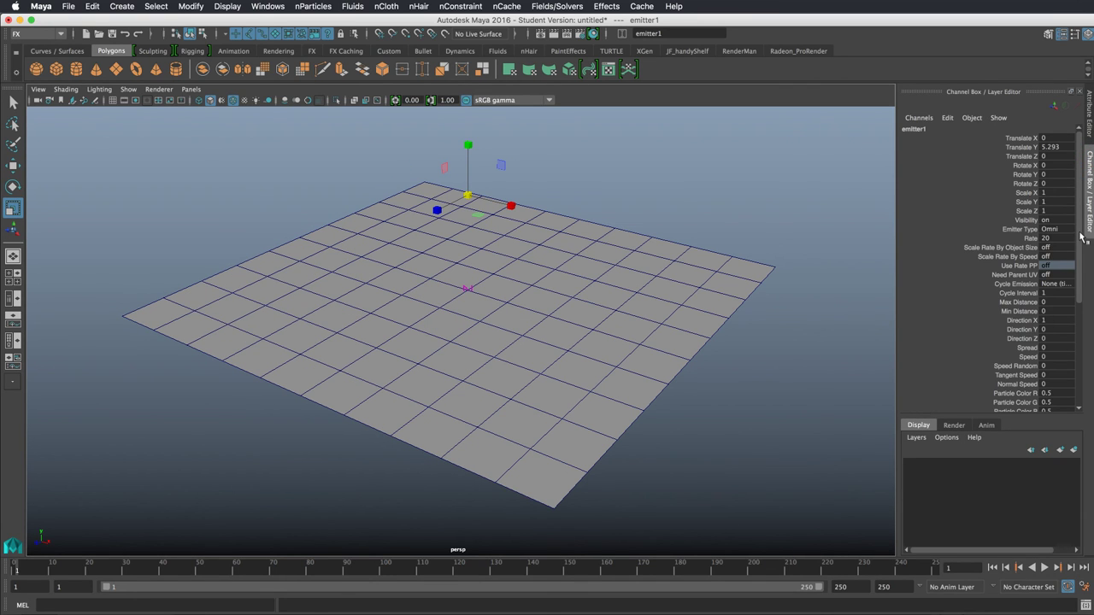
click(691, 303)
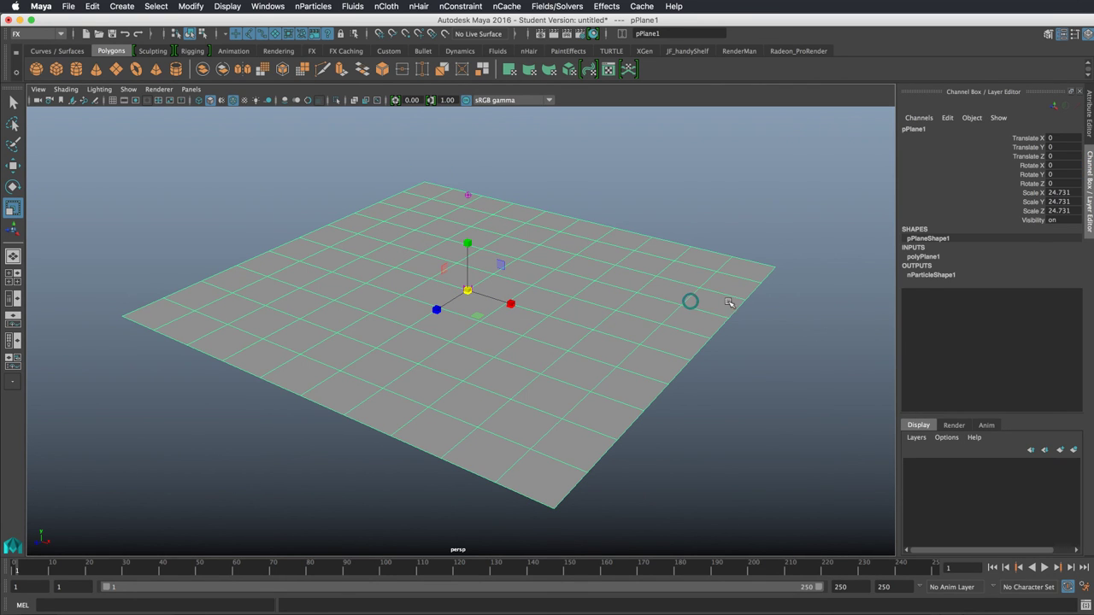
click(925, 257)
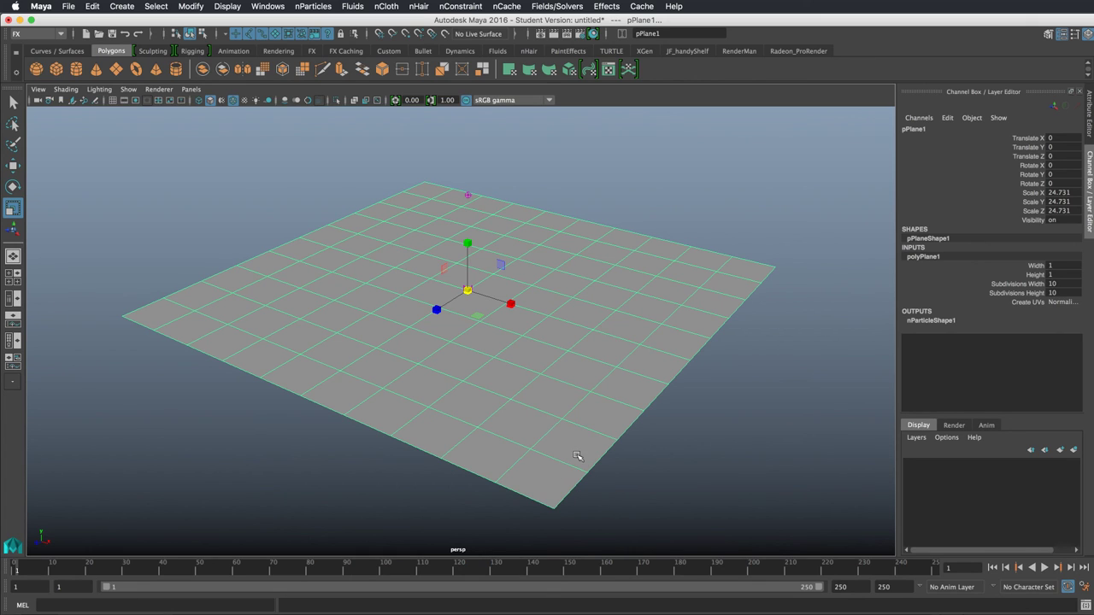
click(727, 303)
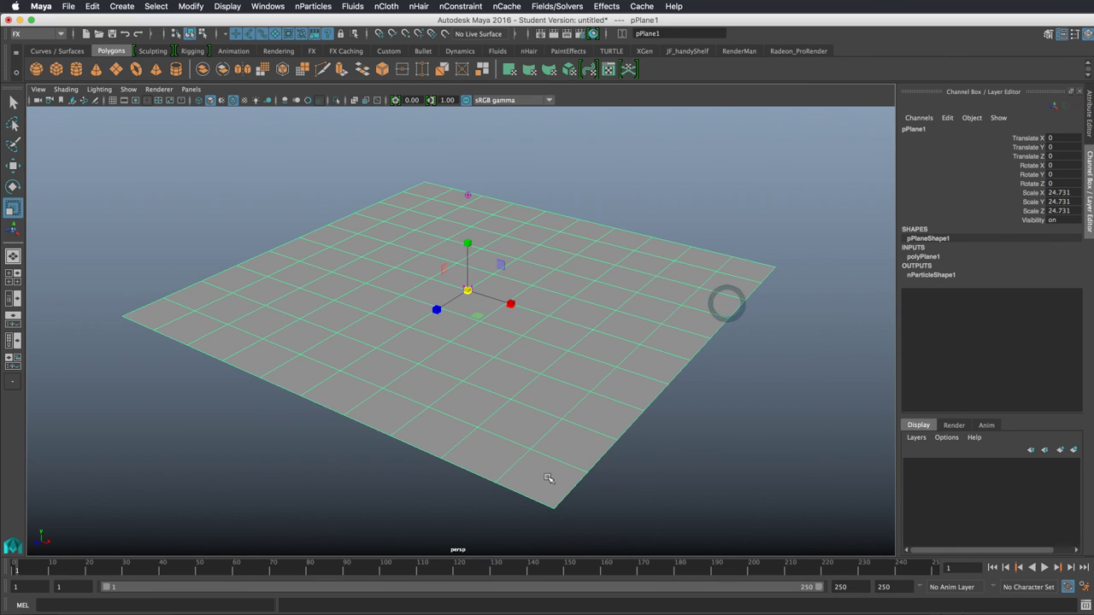
Select the face row f[10:19] in Face mode, then reselect the whole plane
right_drag(551, 489, 552, 487)
click(596, 440)
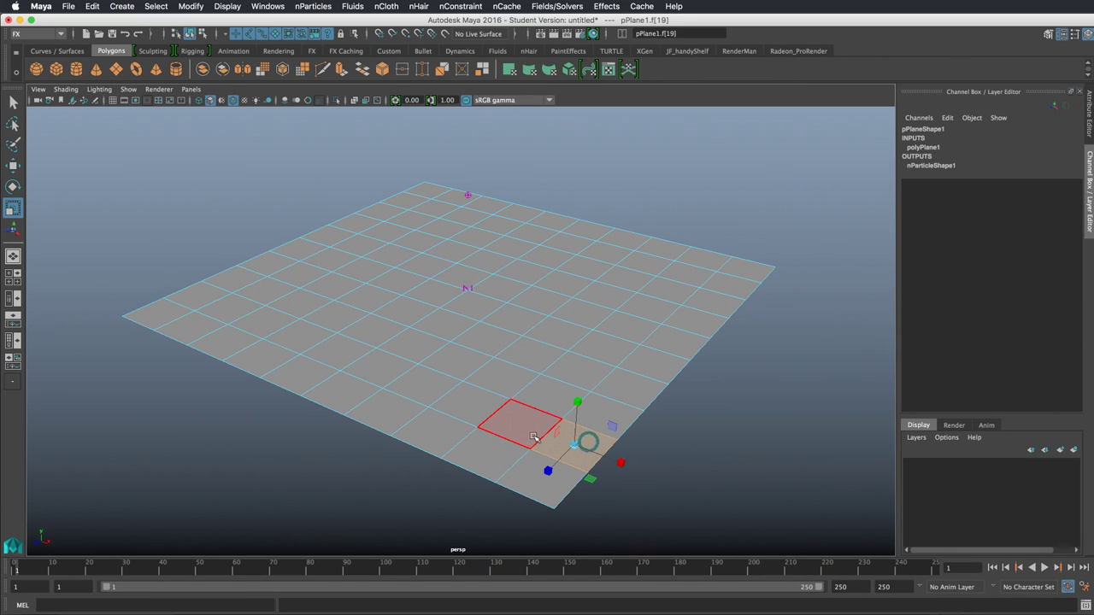
double_click(532, 434)
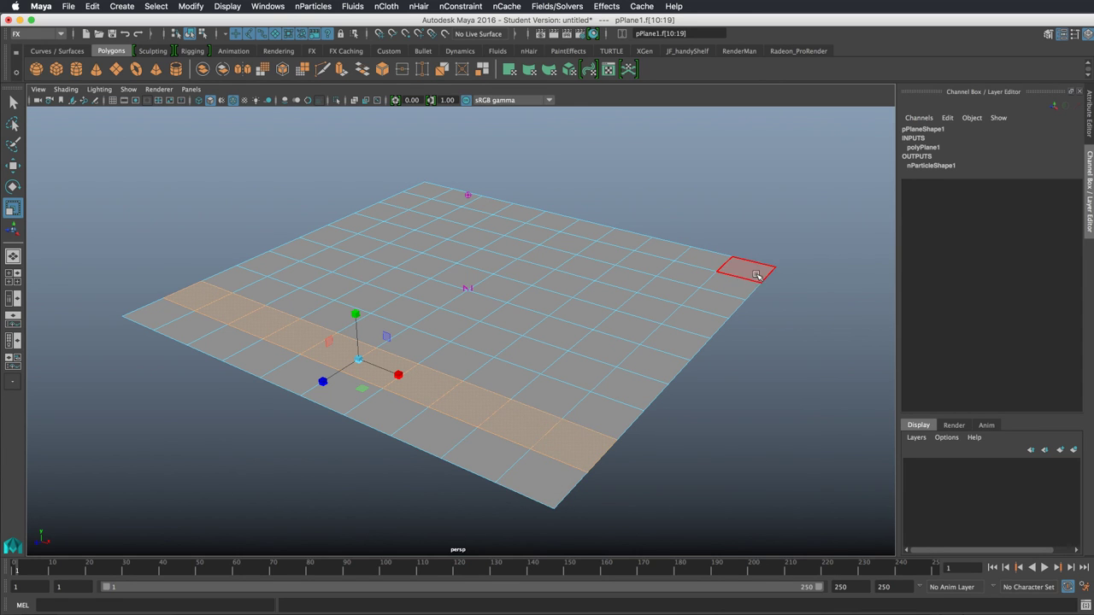
click(547, 462)
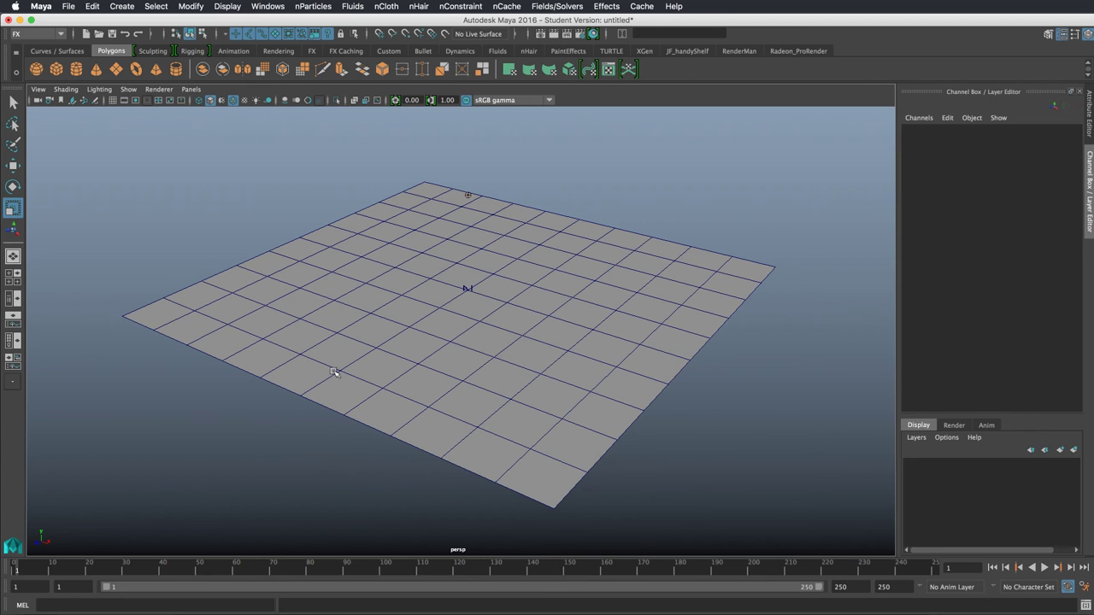
click(524, 343)
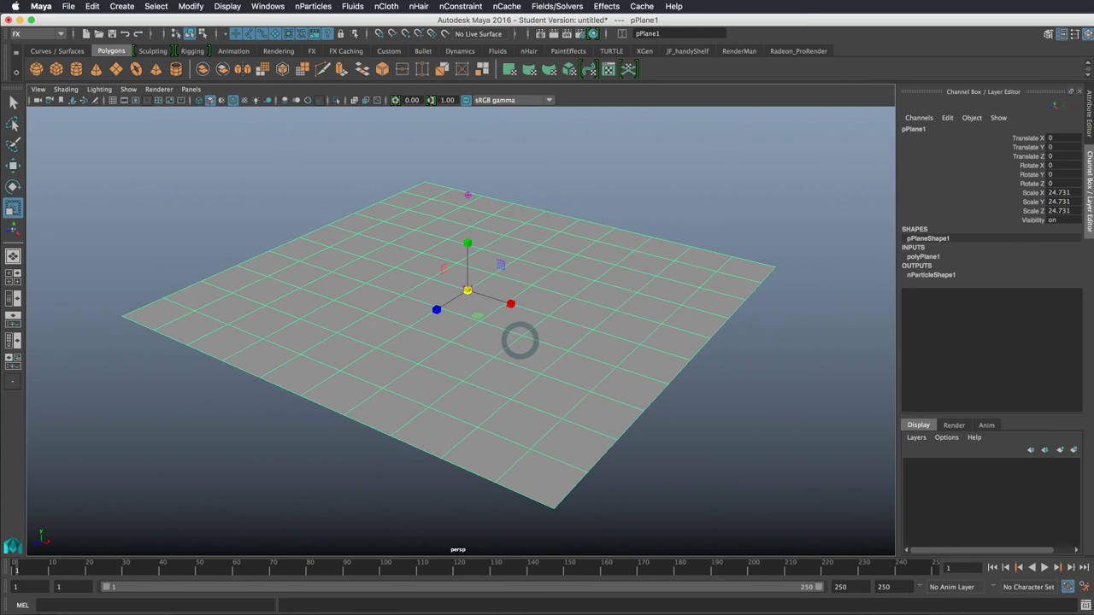
click(656, 596)
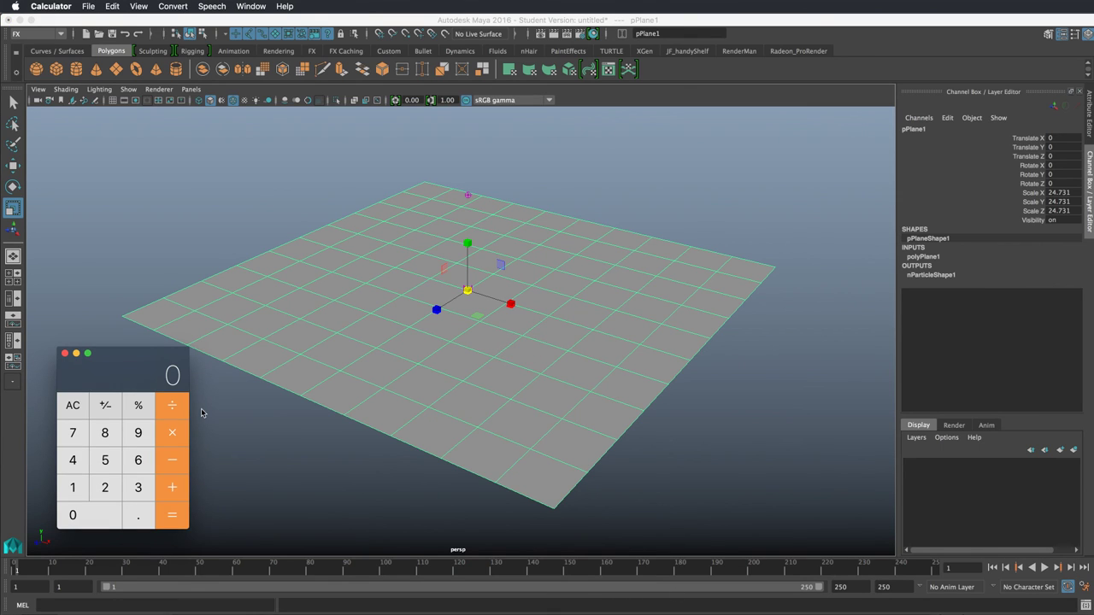
text(11)
key(Return)
click(277, 326)
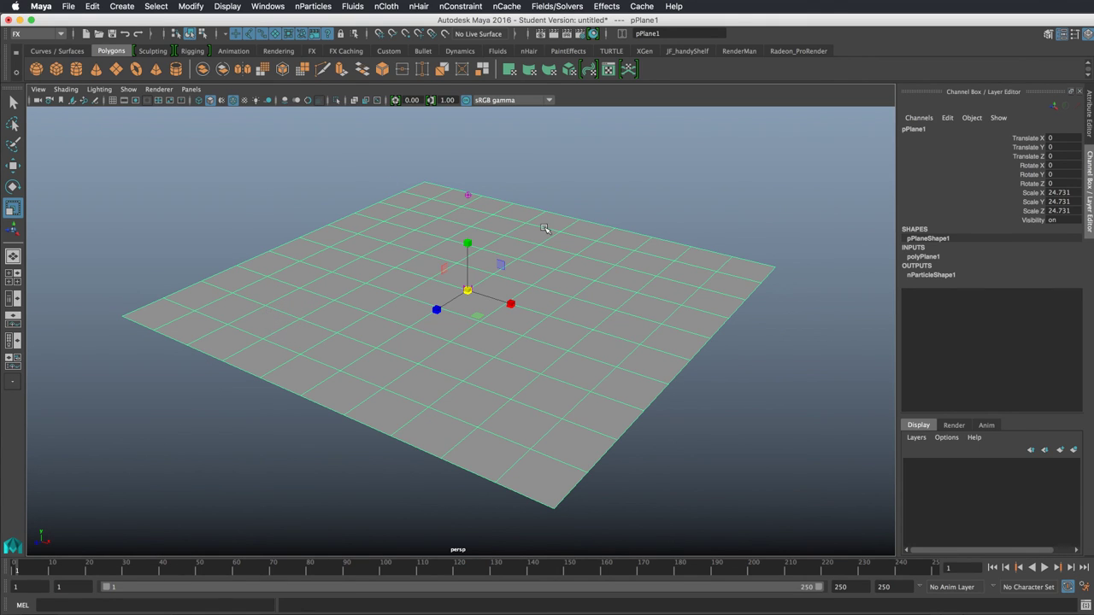
Play the simulation with the emitter selected and stop at frame 30
click(467, 197)
click(1044, 568)
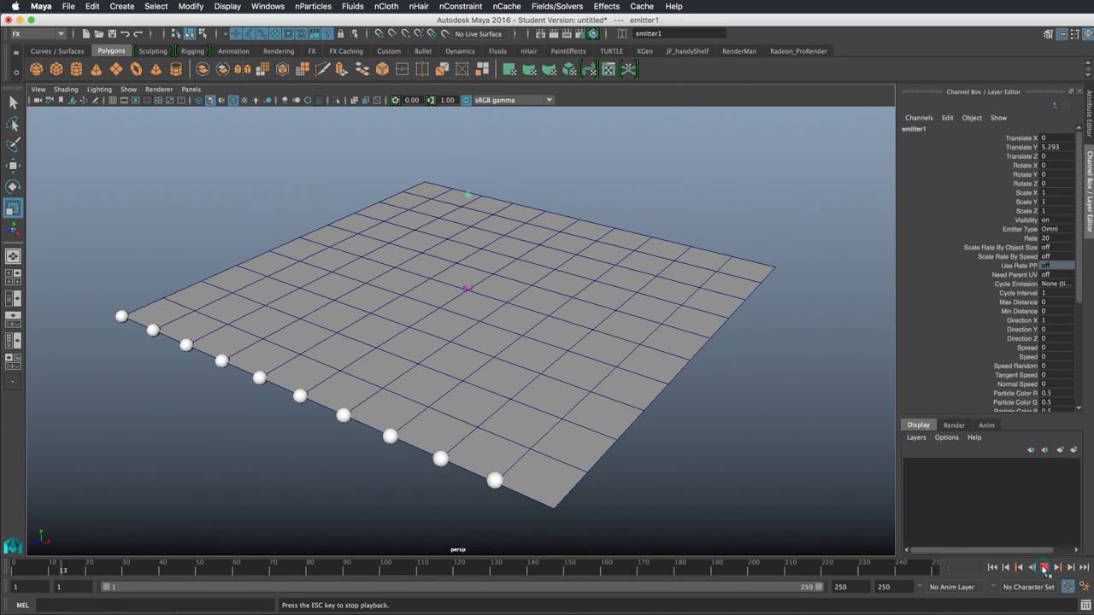
click(1044, 568)
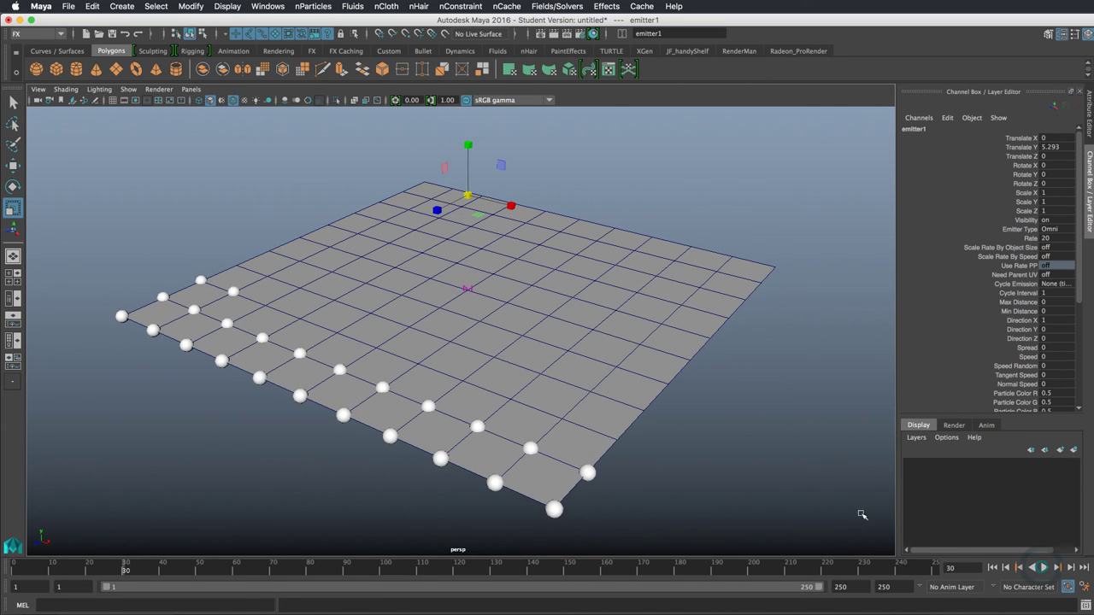
Enter 121 as nParticleShape1's Max Count under Emission Attributes
click(232, 292)
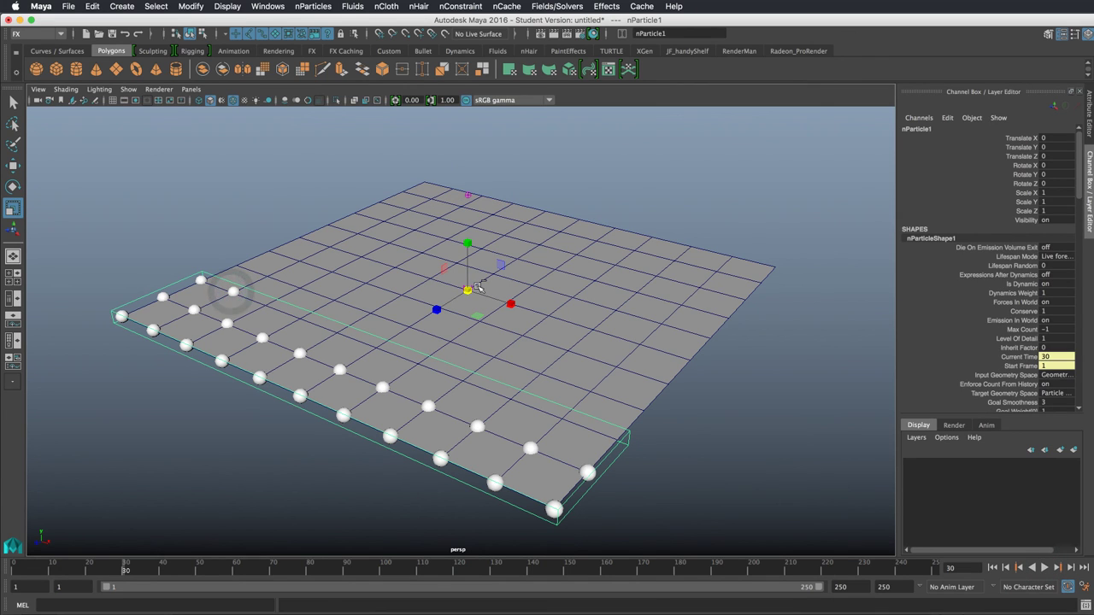
key(ctrl+a)
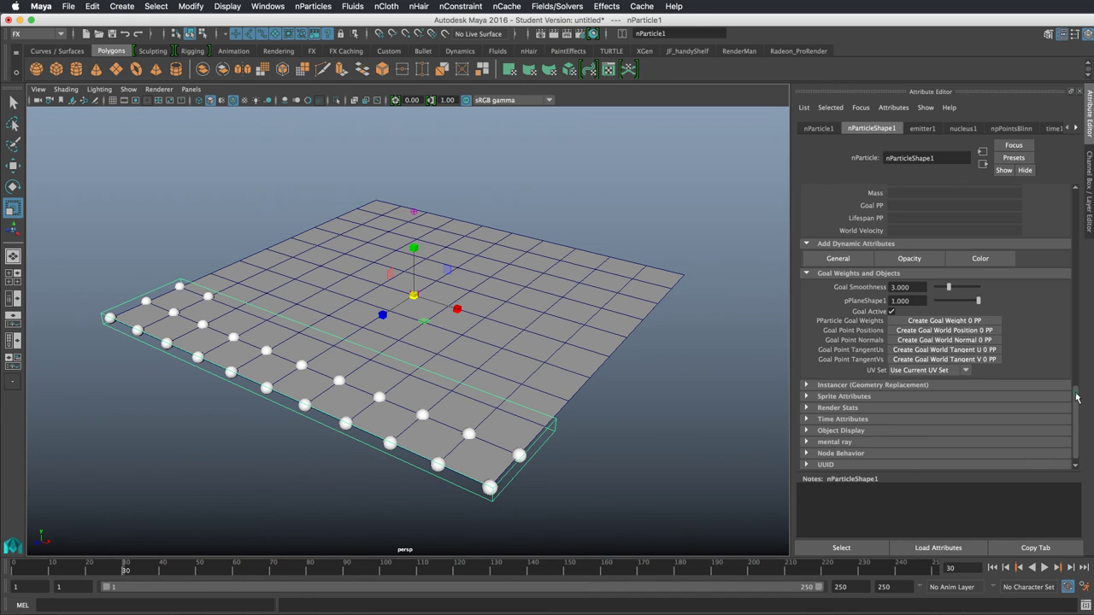
drag(1076, 397, 1070, 244)
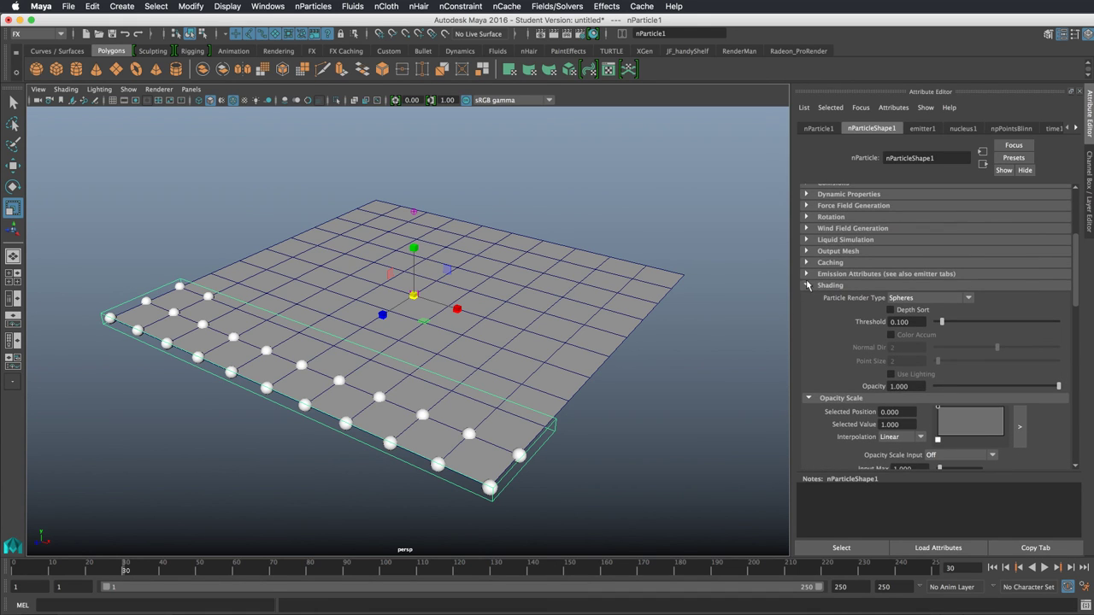
click(903, 275)
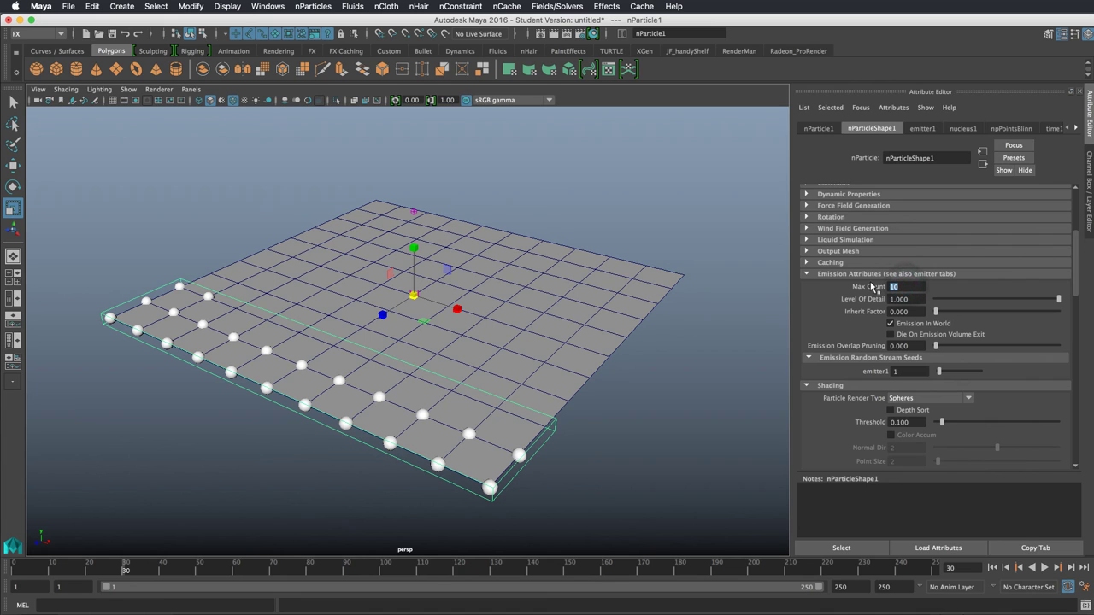
click(992, 567)
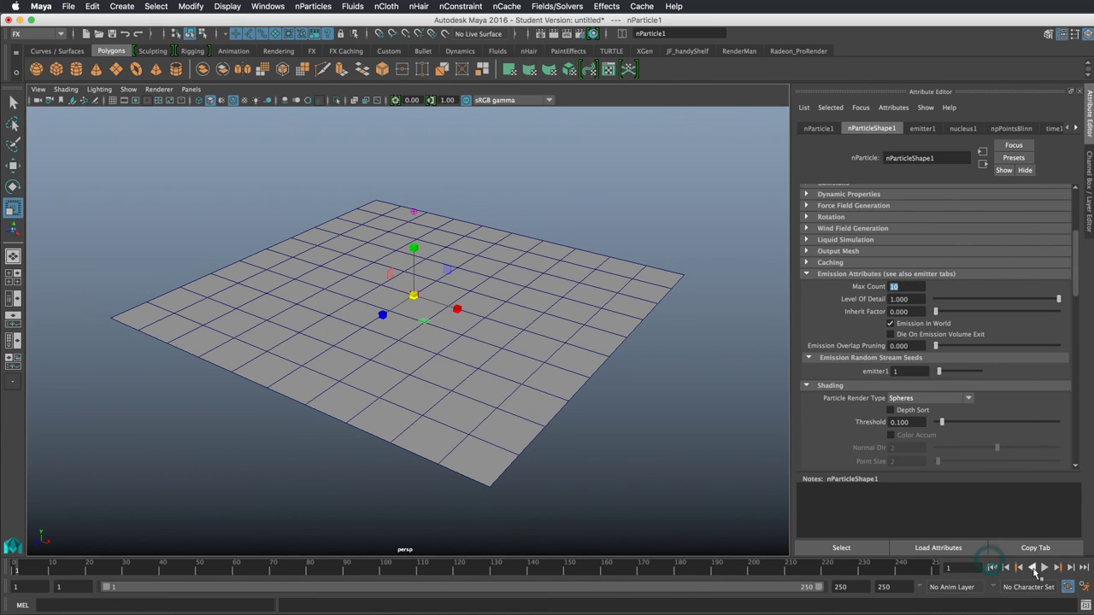
click(1044, 568)
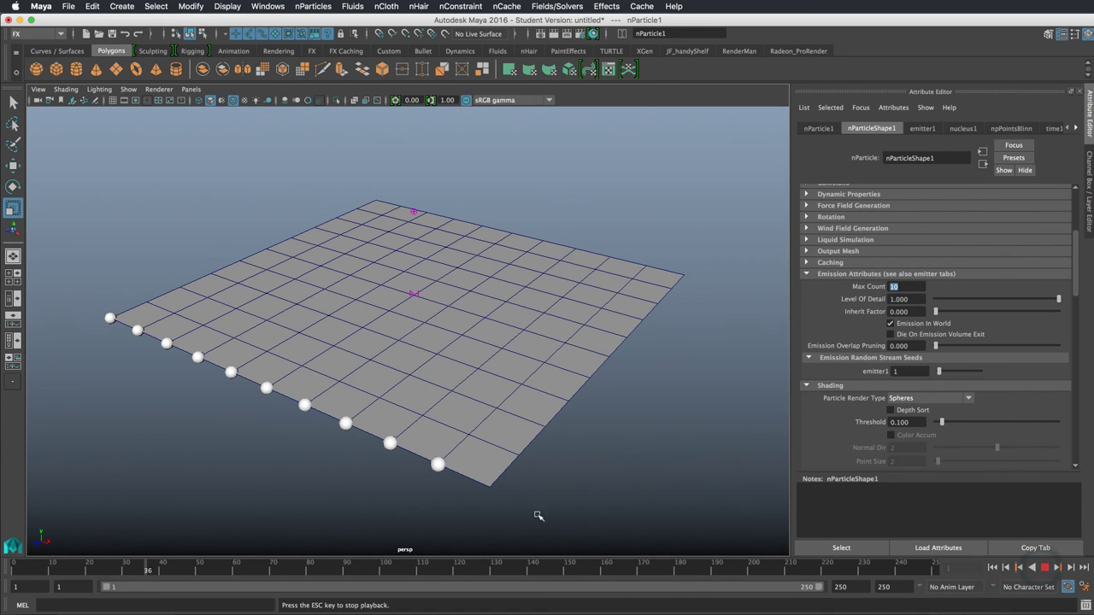
click(1044, 567)
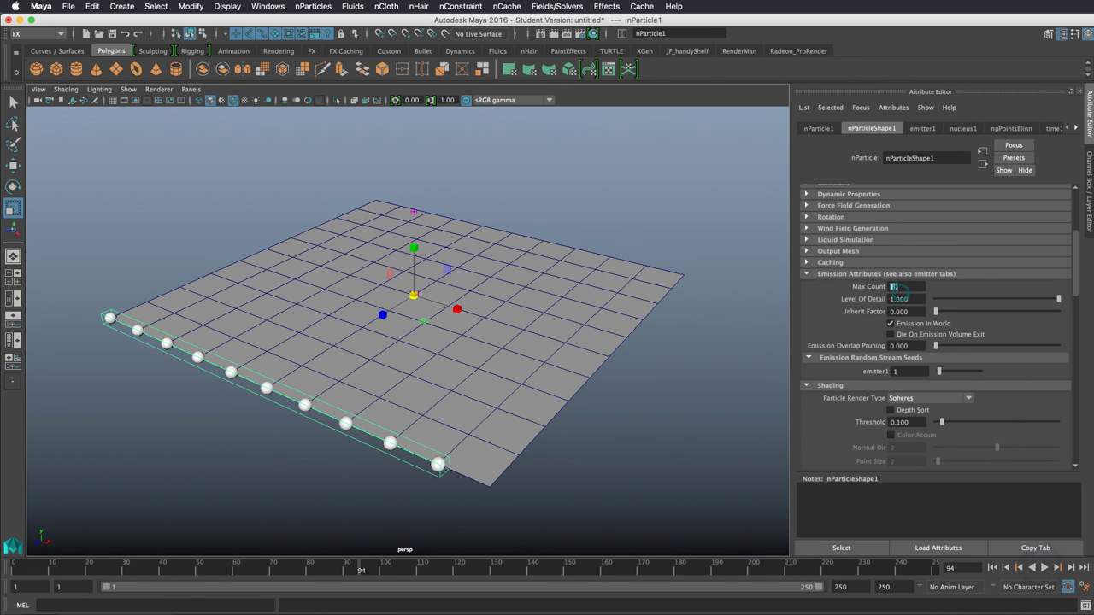
text(121)
Set emitter1's Rate (Particles/Sec) to 500
click(923, 128)
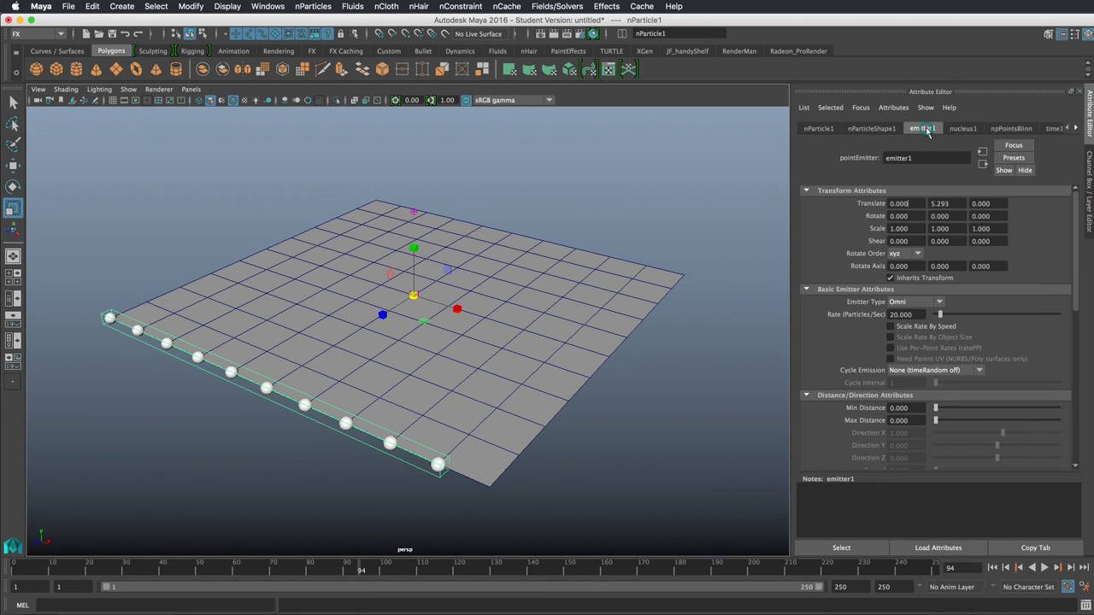
click(918, 314)
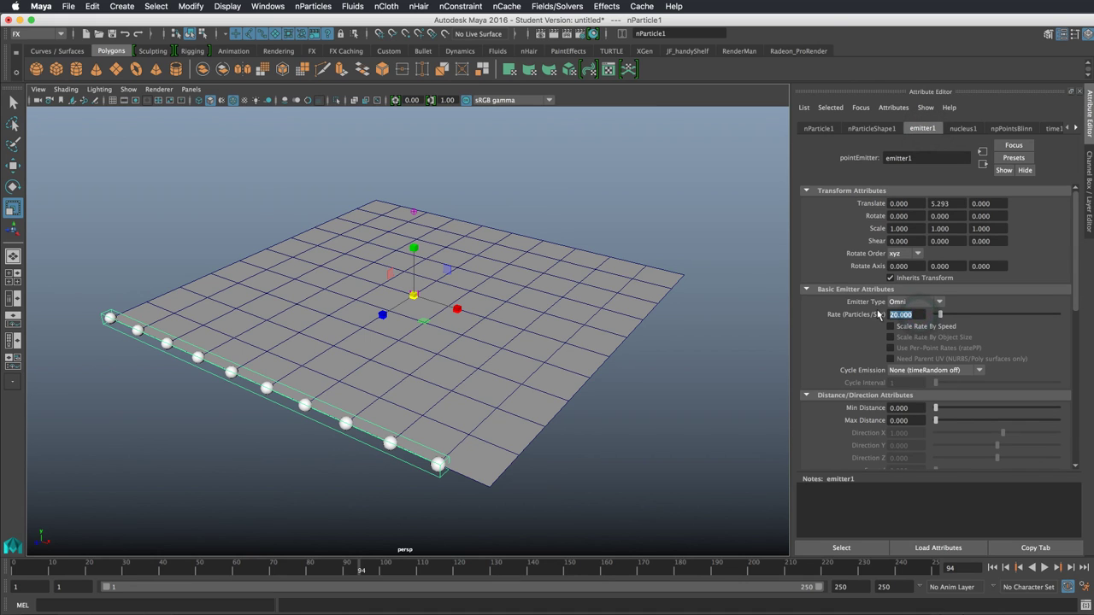
text(500)
key(Return)
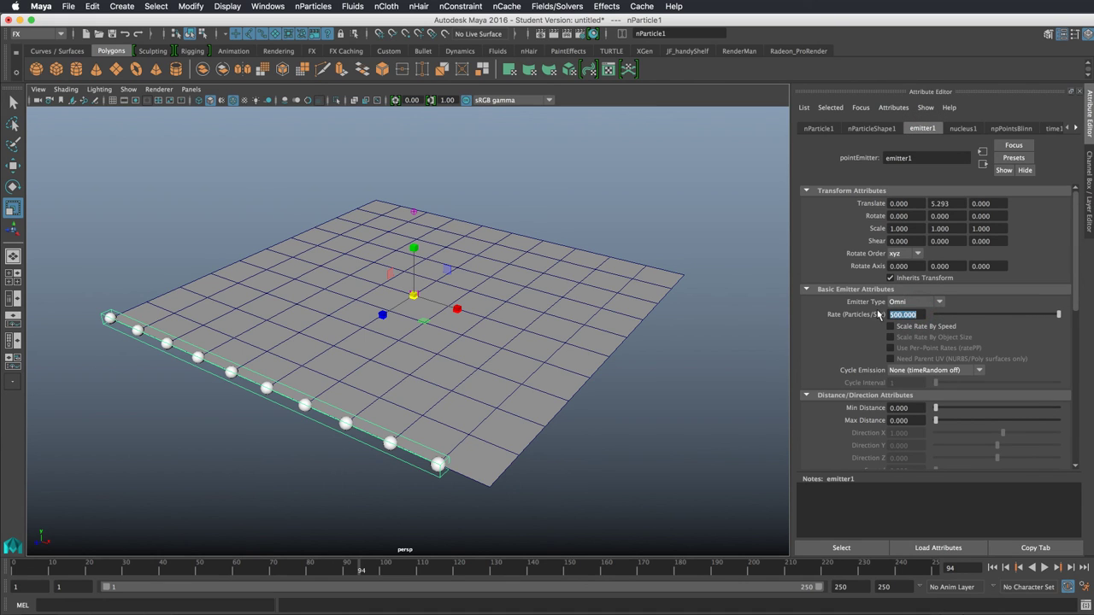
Replay so a sphere lands on every plane vertex, then select the plane
click(993, 568)
click(1045, 567)
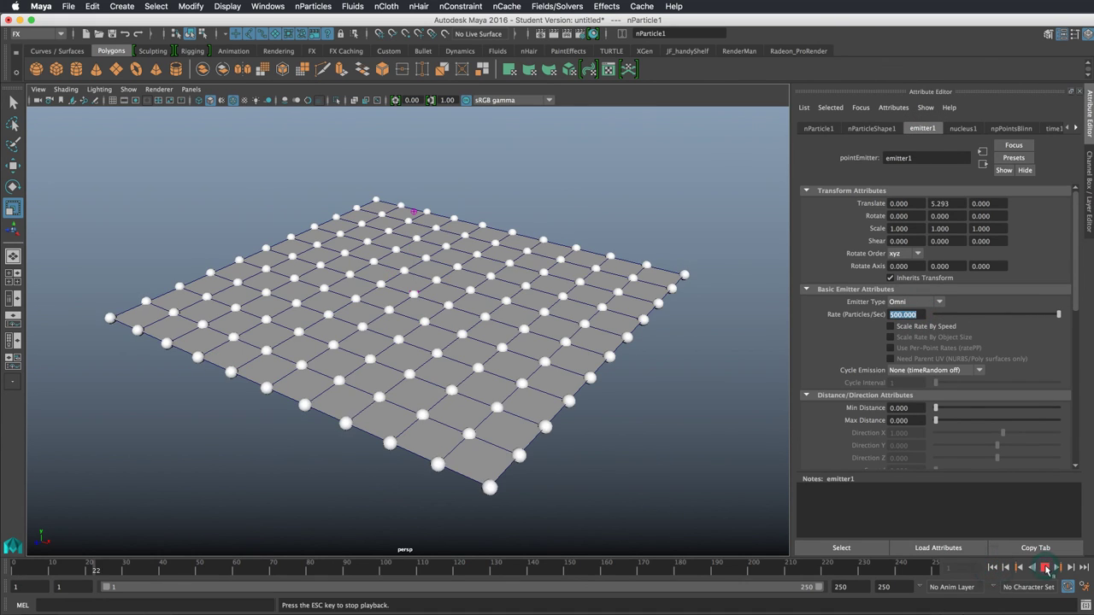
click(1045, 568)
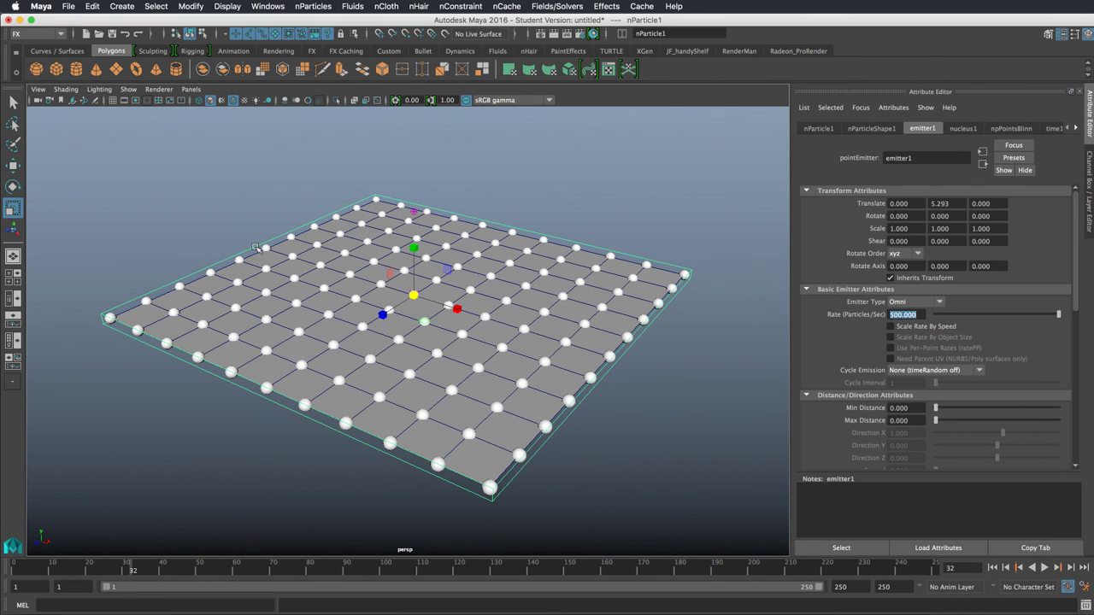
click(424, 329)
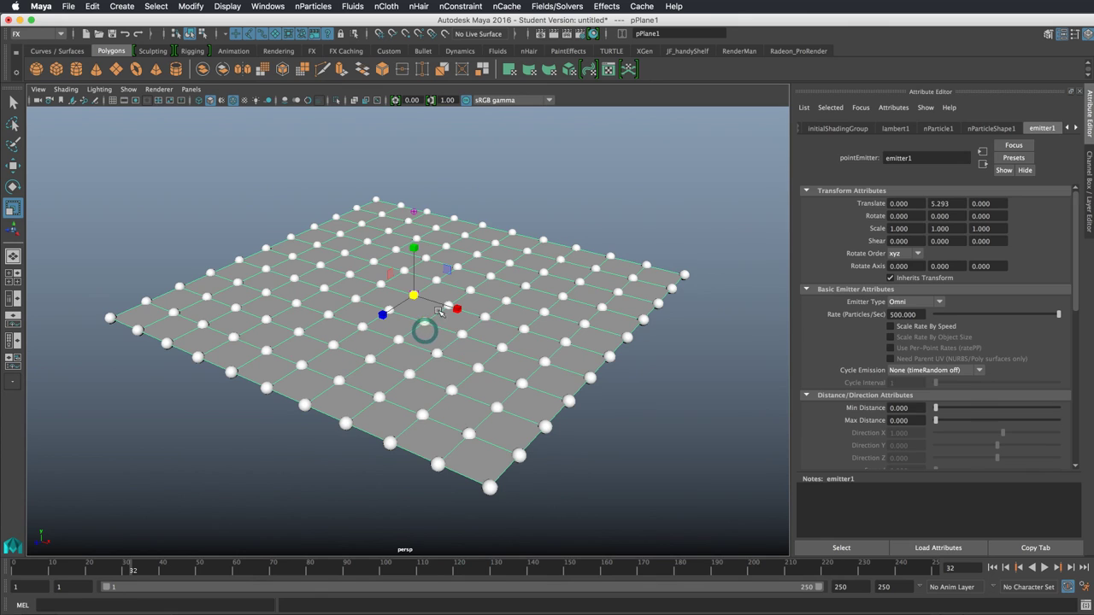
Rotate the plane nearly upright at frame 100
key(e)
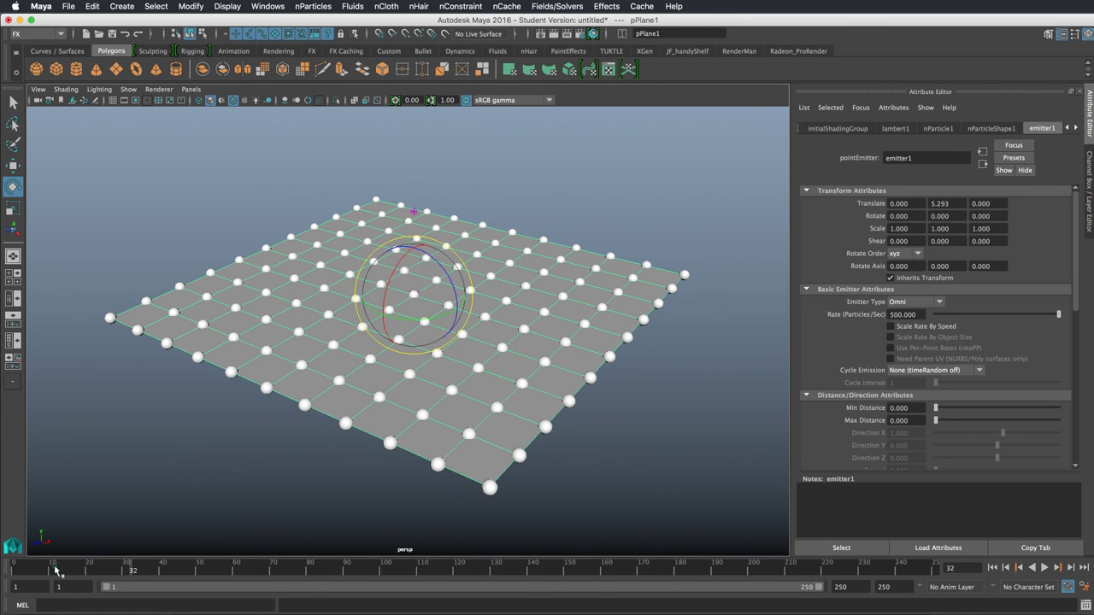
drag(55, 571, 14, 570)
mouse_move(453, 289)
mouse_down()
mouse_move(433, 247)
mouse_move(451, 288)
mouse_up()
key(ctrl+z)
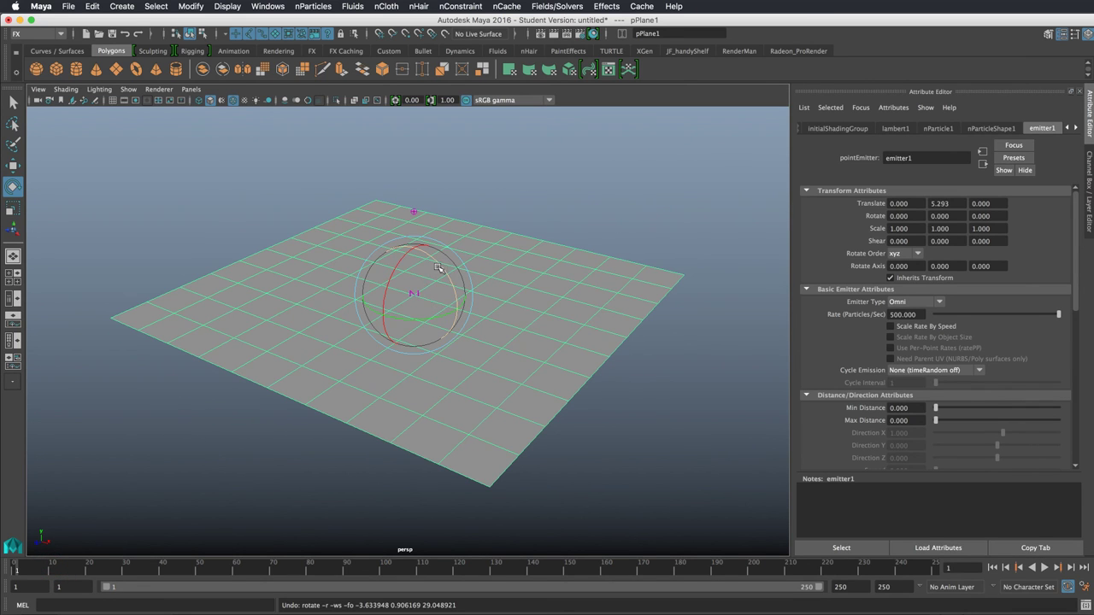
click(386, 566)
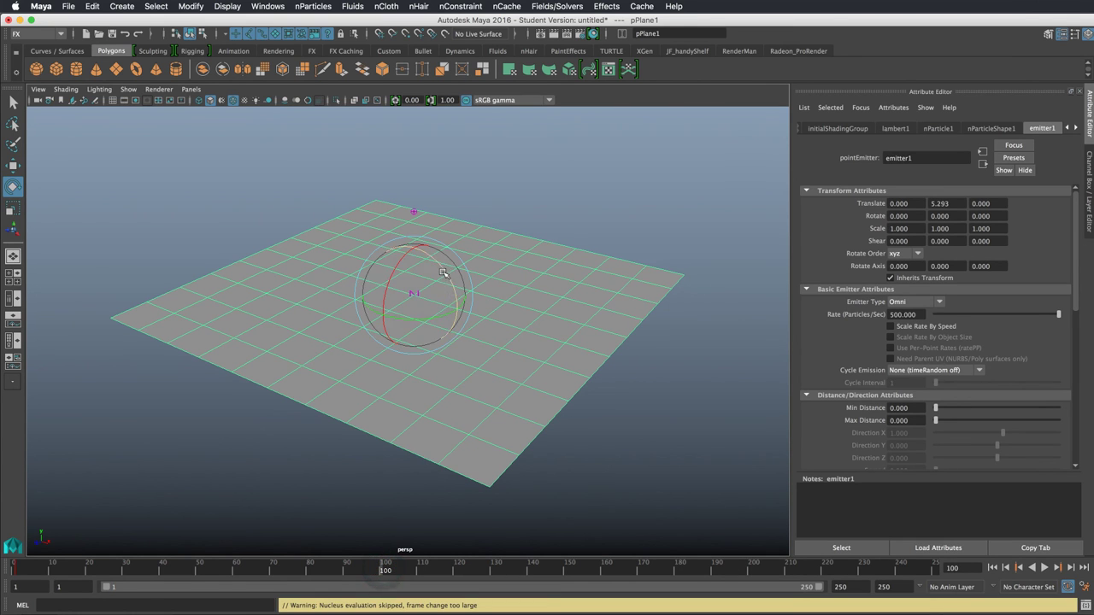
drag(443, 272, 409, 315)
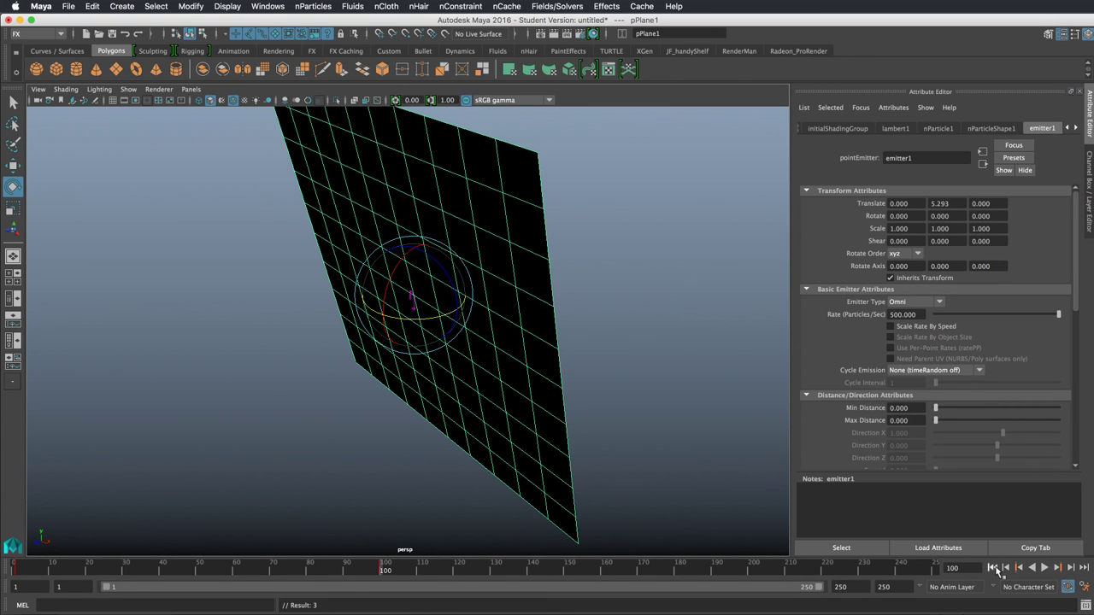
Replay to confirm the particles follow the tilted plane, then return to frame 1
click(994, 568)
click(1045, 568)
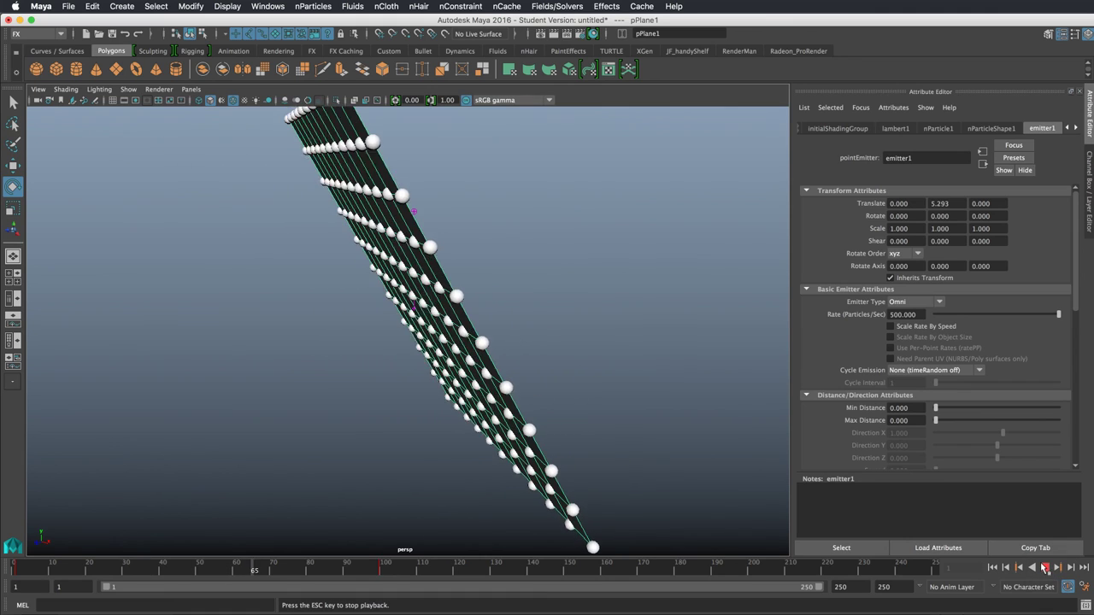
click(994, 568)
key(Escape)
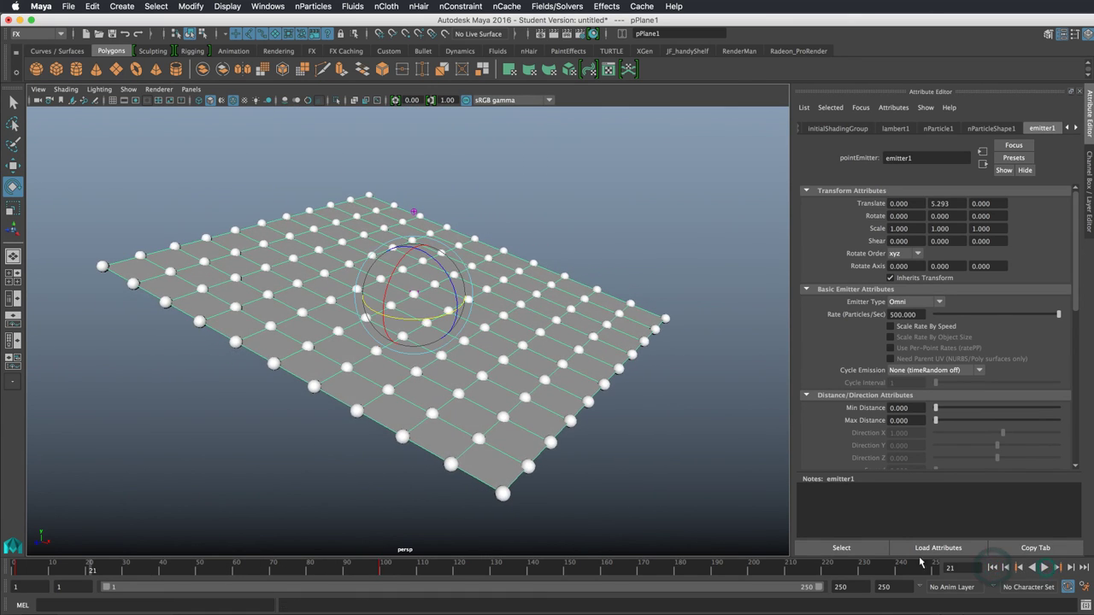
click(993, 568)
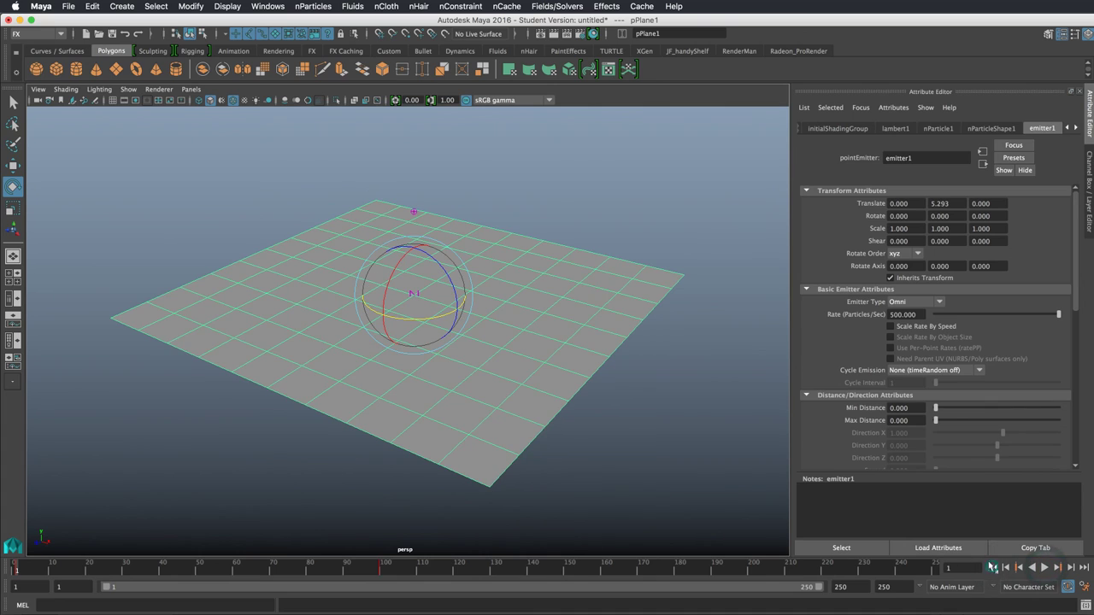
click(471, 366)
Set polyPlane1's Subdivisions Width and Height both to 100 in the Channel Box
click(1090, 163)
click(940, 257)
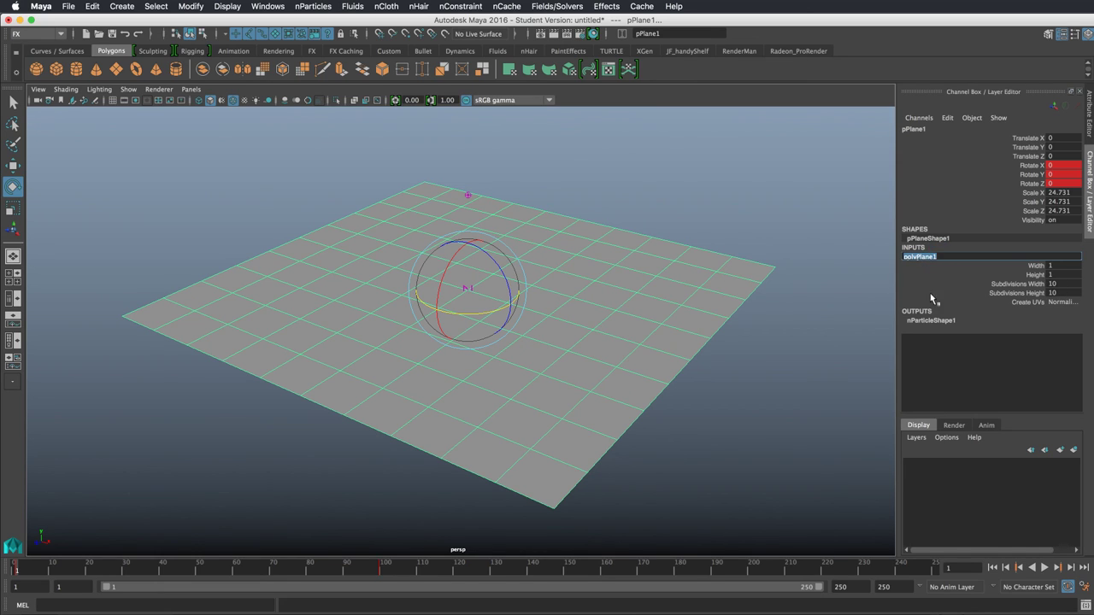
click(1066, 284)
shift+click(1067, 291)
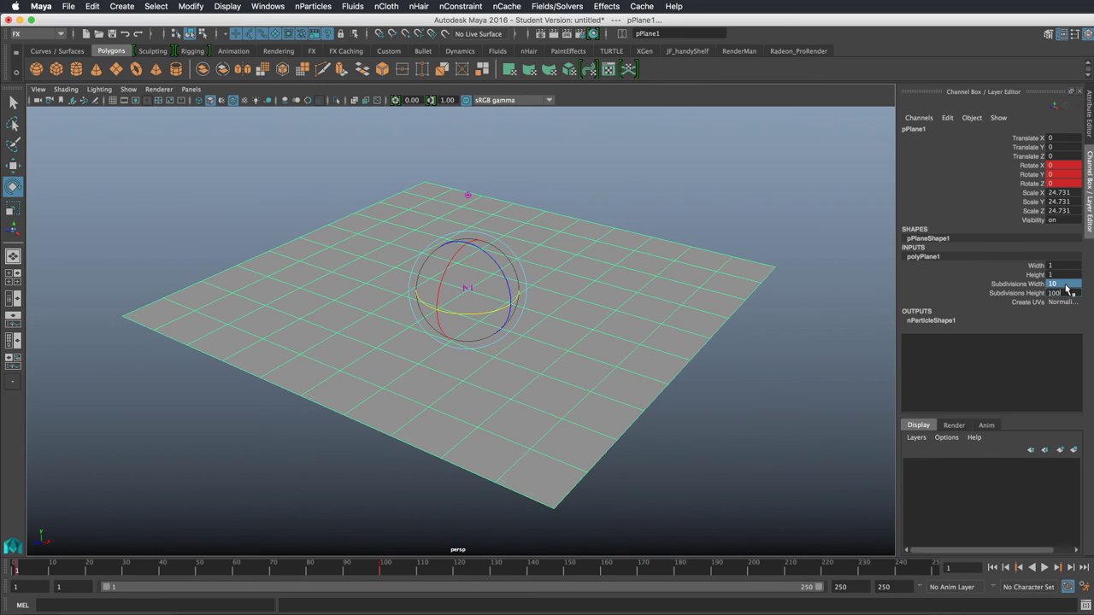
text(100)
key(Return)
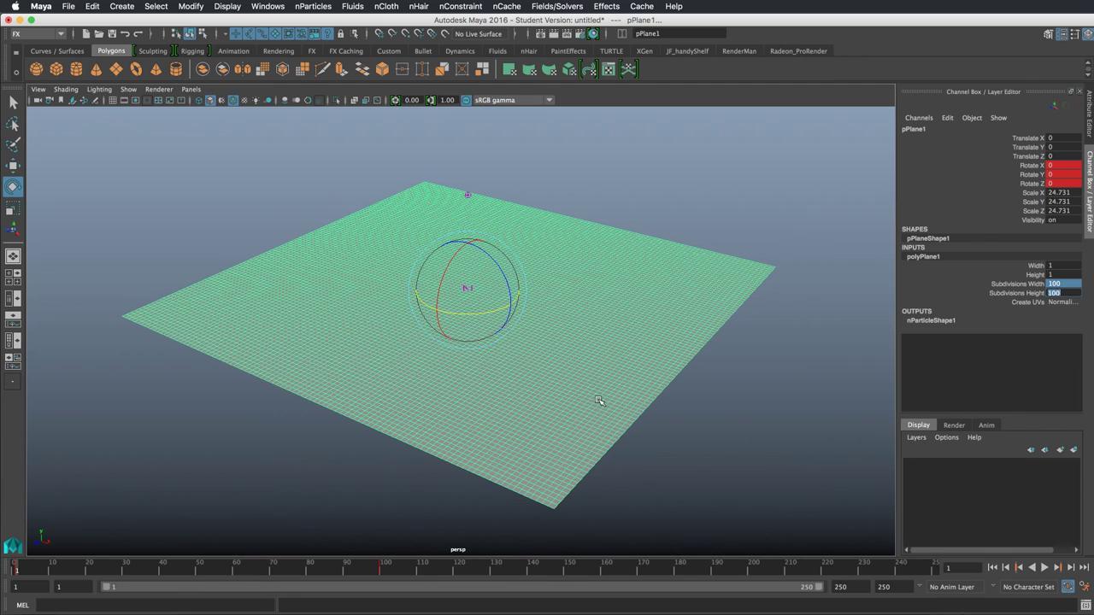
Turn on the Poly Count heads-up display, showing 10201 vertices, then reselect the plane
click(228, 5)
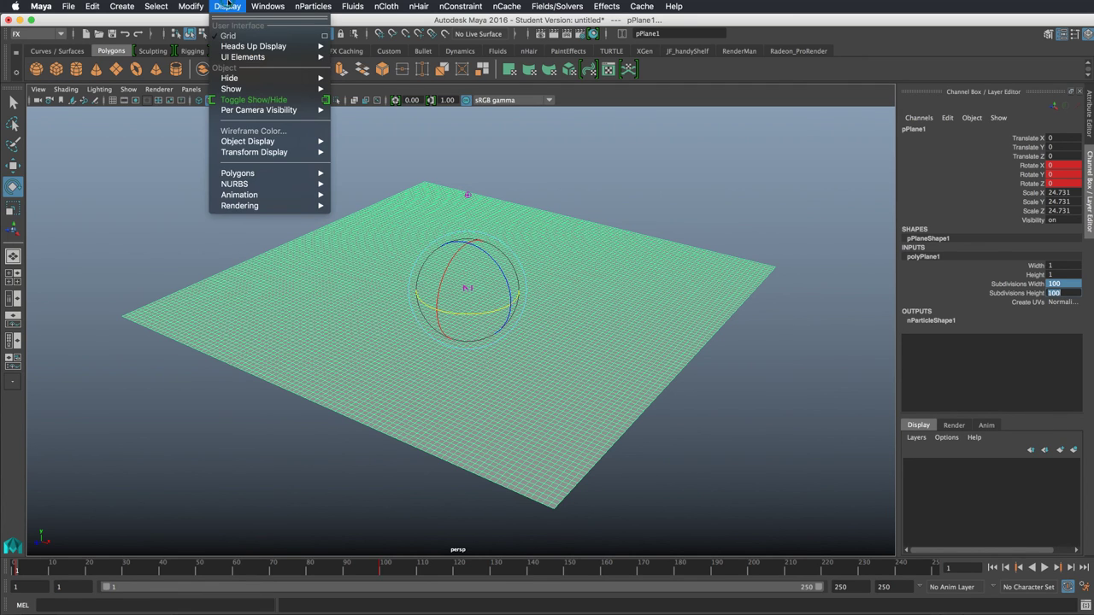
mouse_move(180, 5)
mouse_move(146, 4)
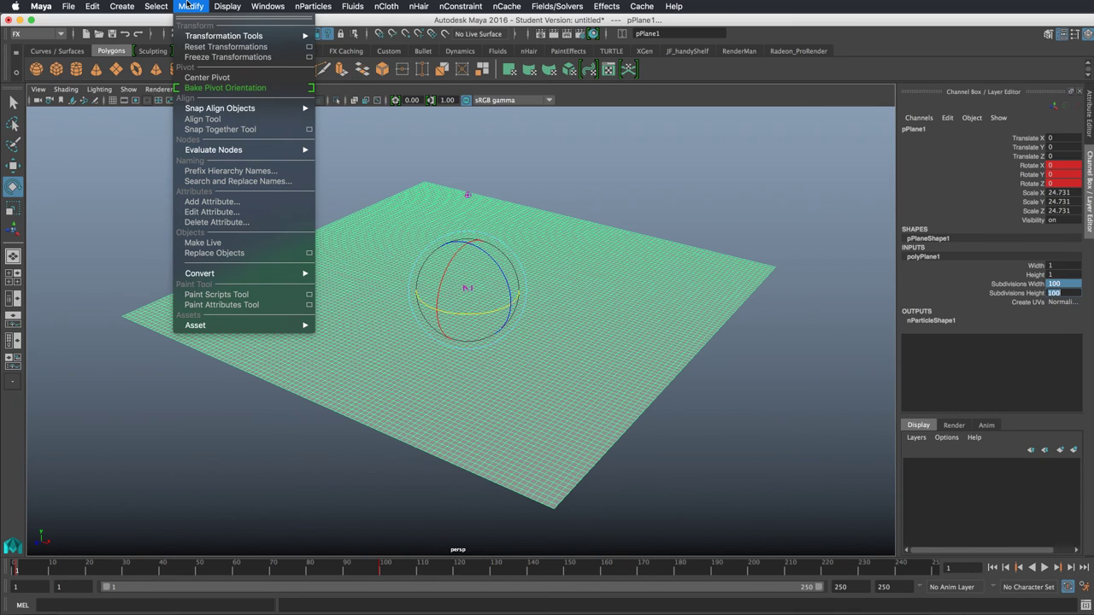
mouse_move(223, 5)
mouse_move(304, 48)
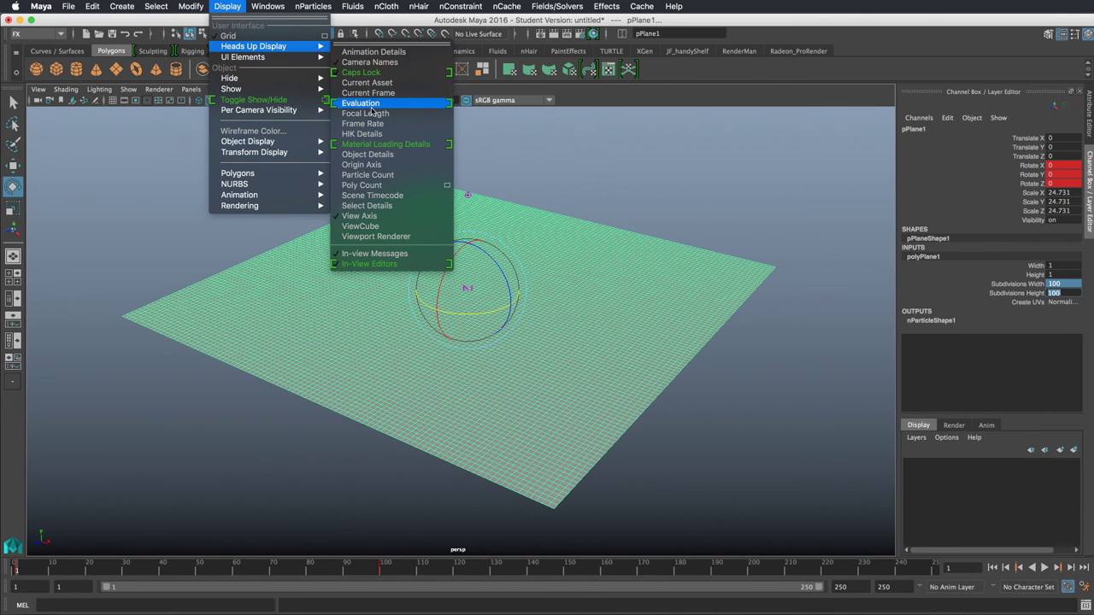
click(401, 185)
click(227, 189)
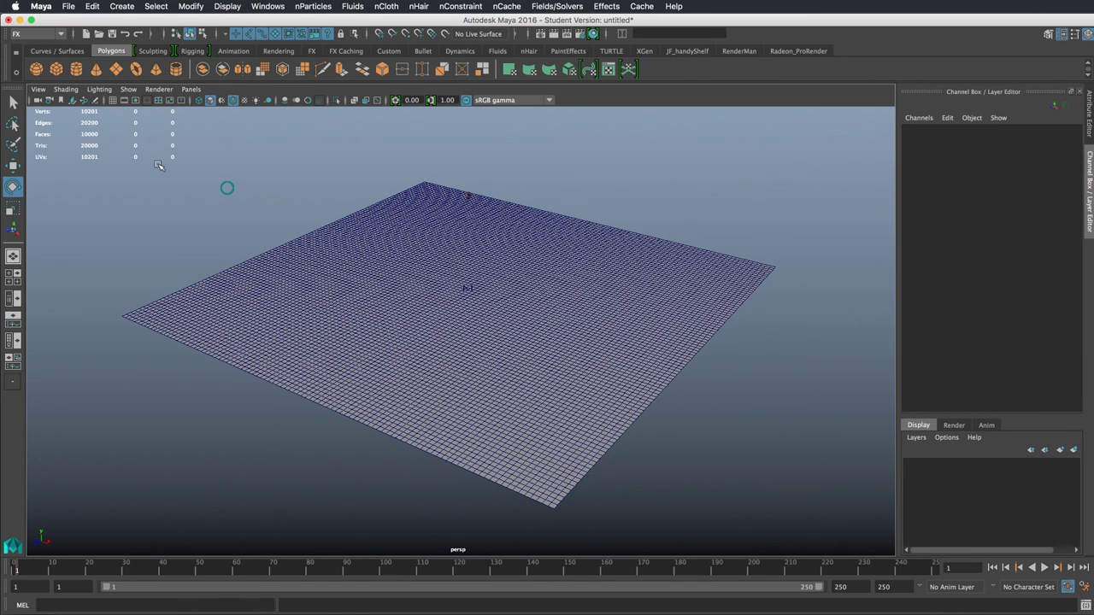
click(668, 259)
click(938, 274)
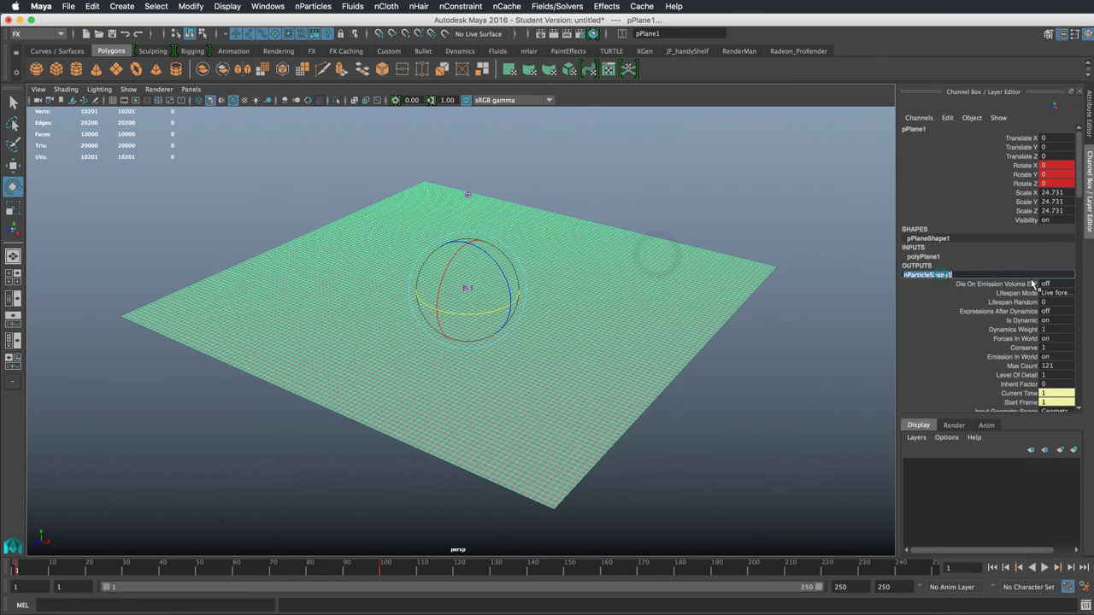
click(926, 258)
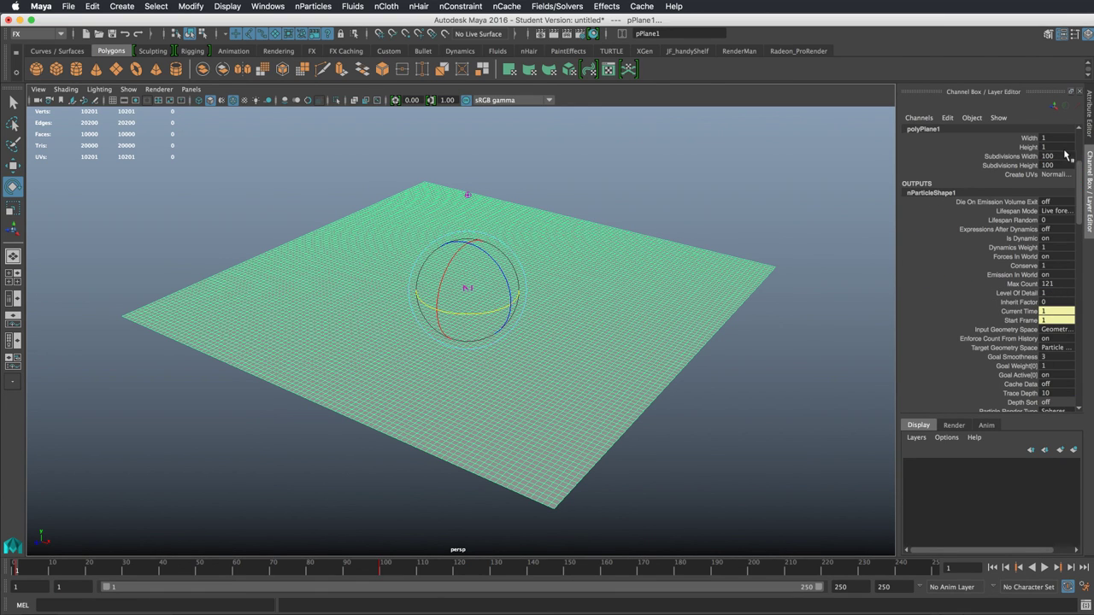
drag(1066, 155, 1066, 165)
text(10)
key(Return)
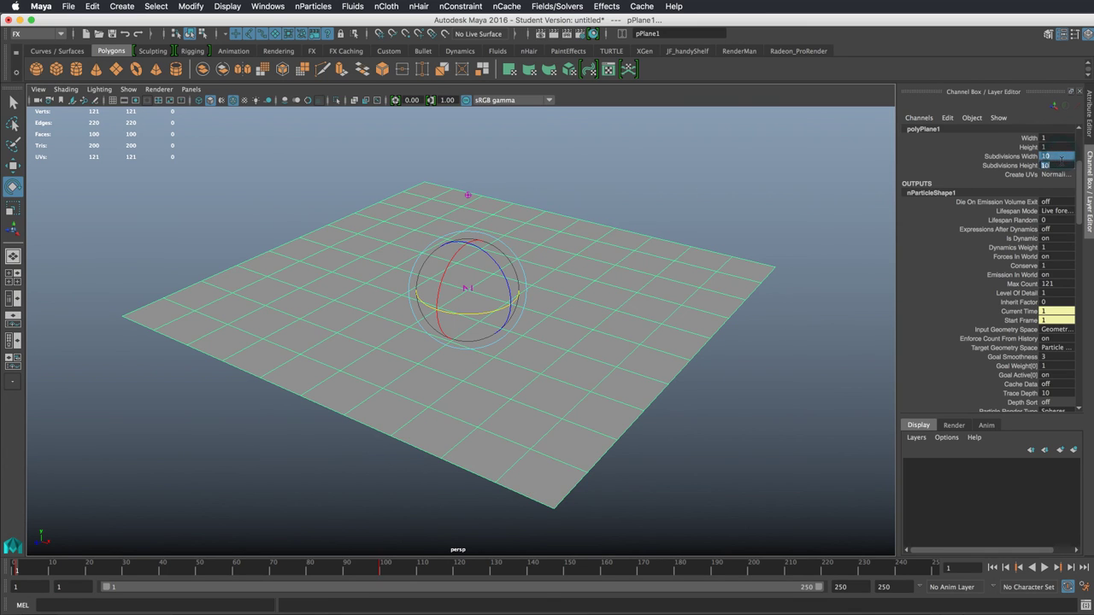
click(799, 192)
click(288, 299)
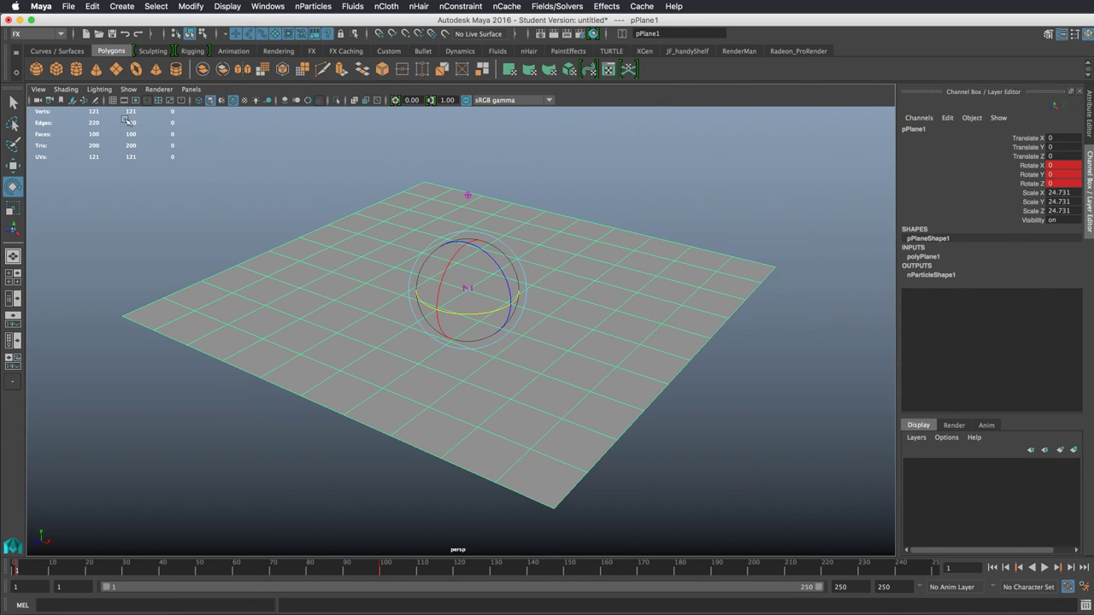
click(923, 256)
drag(1067, 283, 1067, 293)
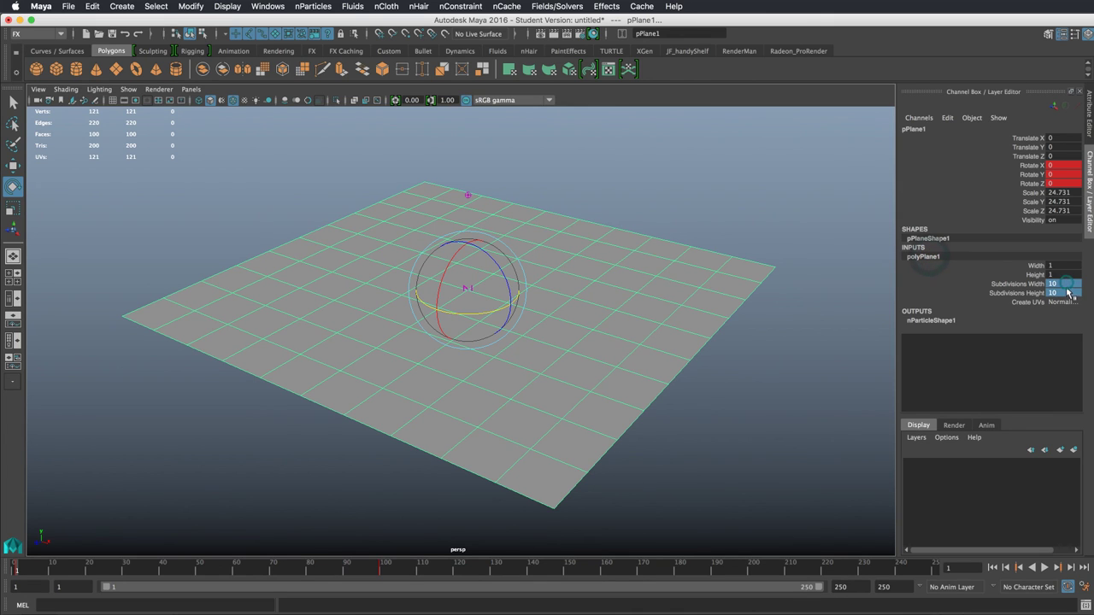
click(1068, 292)
key(Return)
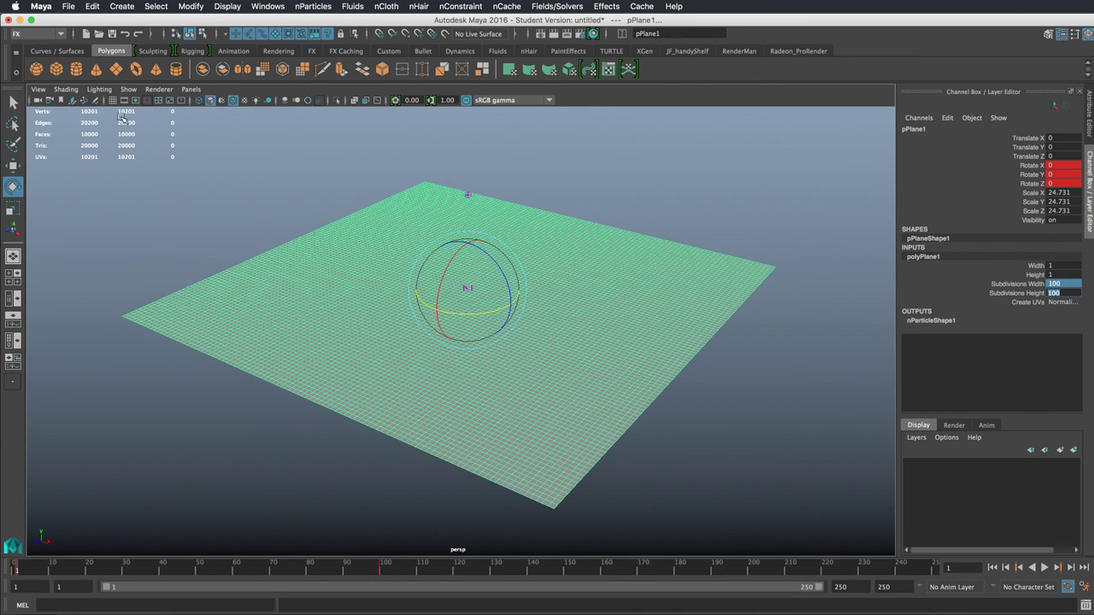
click(343, 227)
click(467, 195)
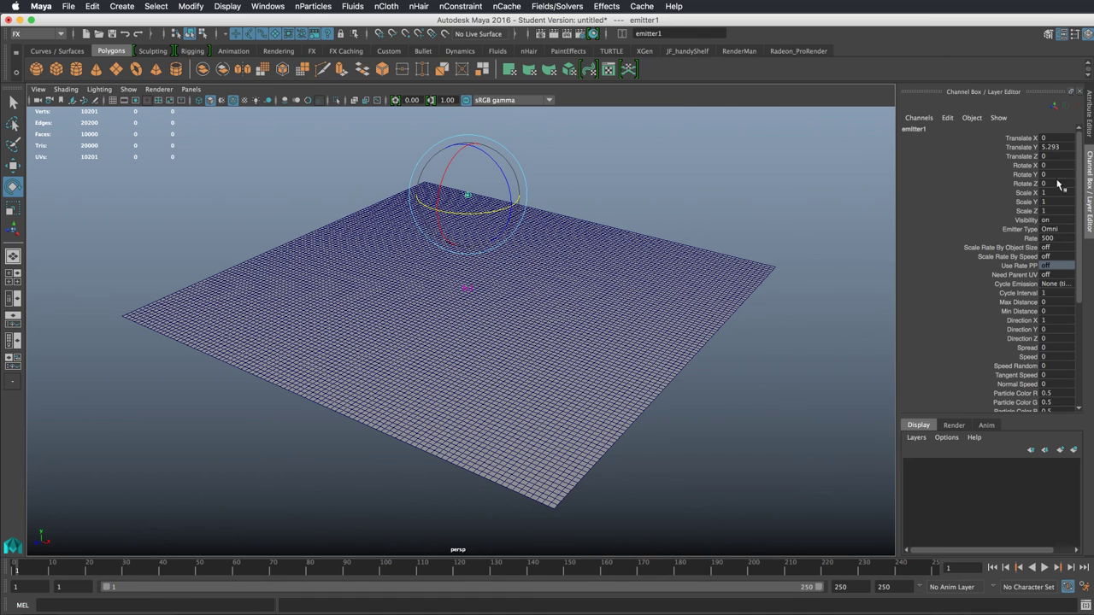
Play the simulation and set the nParticle's Max Count to 10201
mouse_move(1081, 161)
mouse_down()
mouse_move(1081, 282)
mouse_move(1081, 129)
mouse_move(1082, 180)
mouse_up()
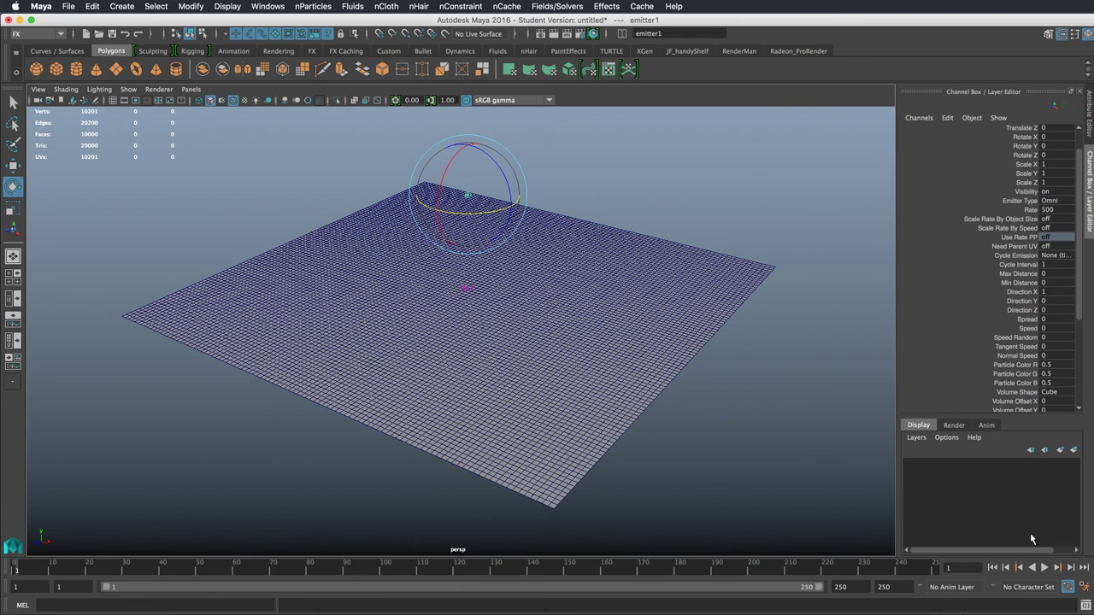
click(1038, 567)
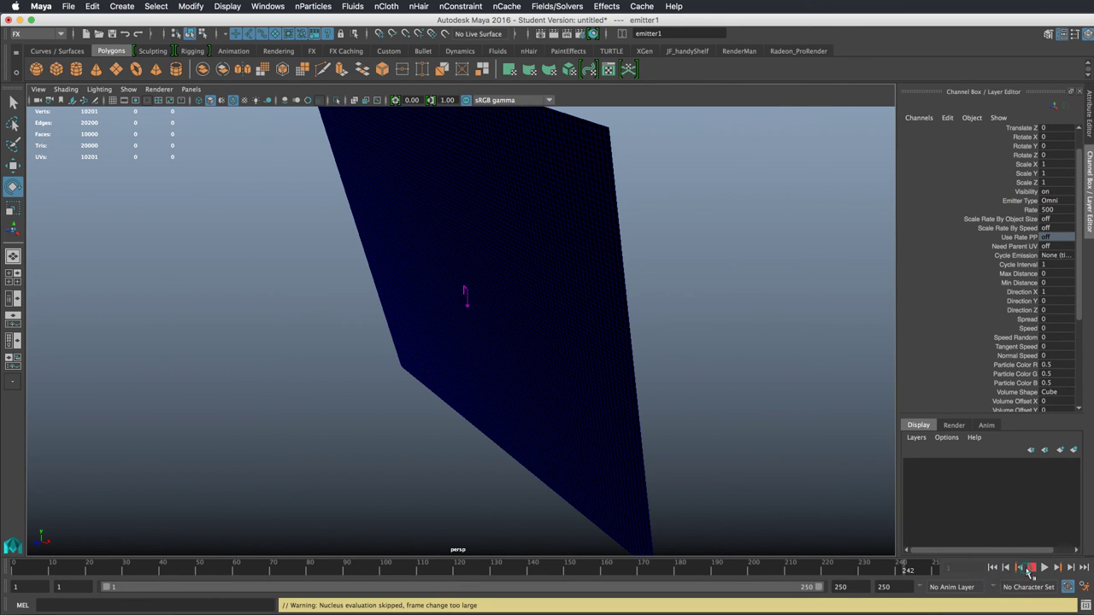
click(1031, 568)
click(1045, 567)
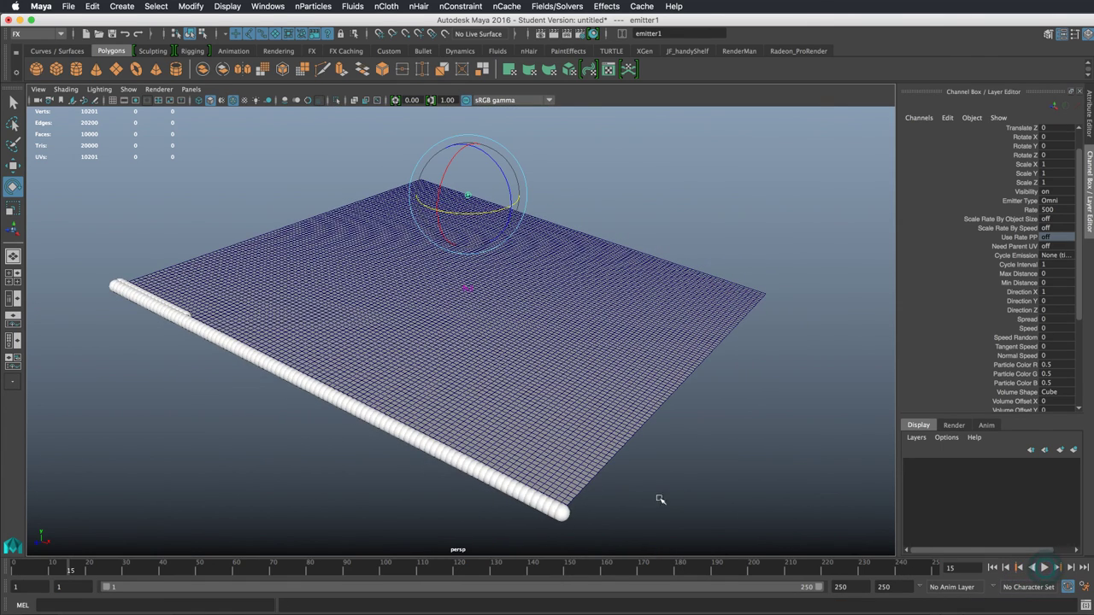
click(564, 512)
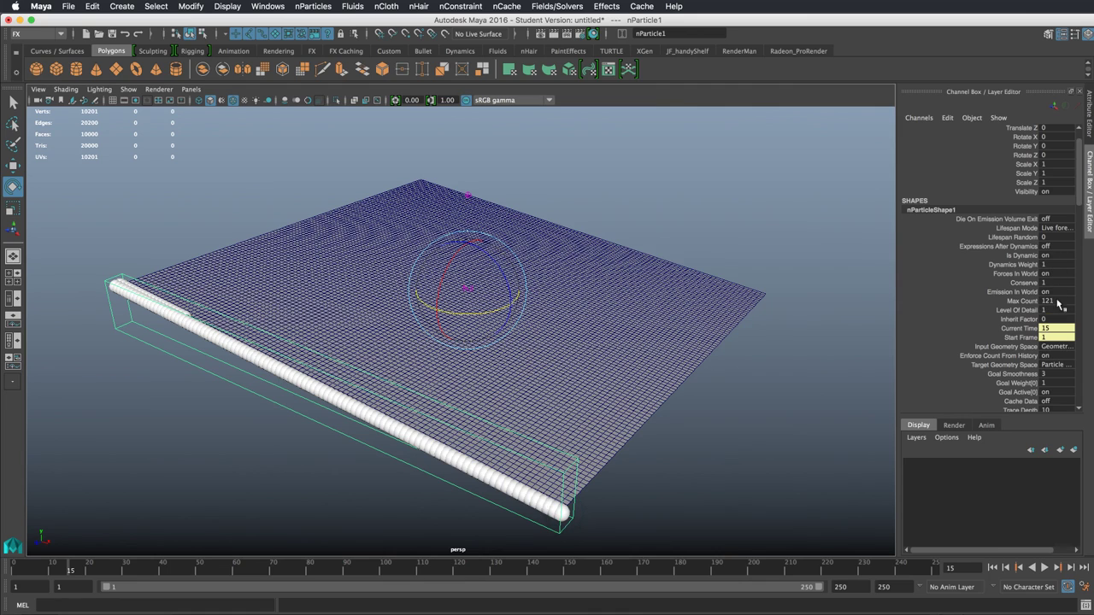
double_click(1059, 301)
Set the emitter's Rate to 500000 in the Channel Box
click(469, 195)
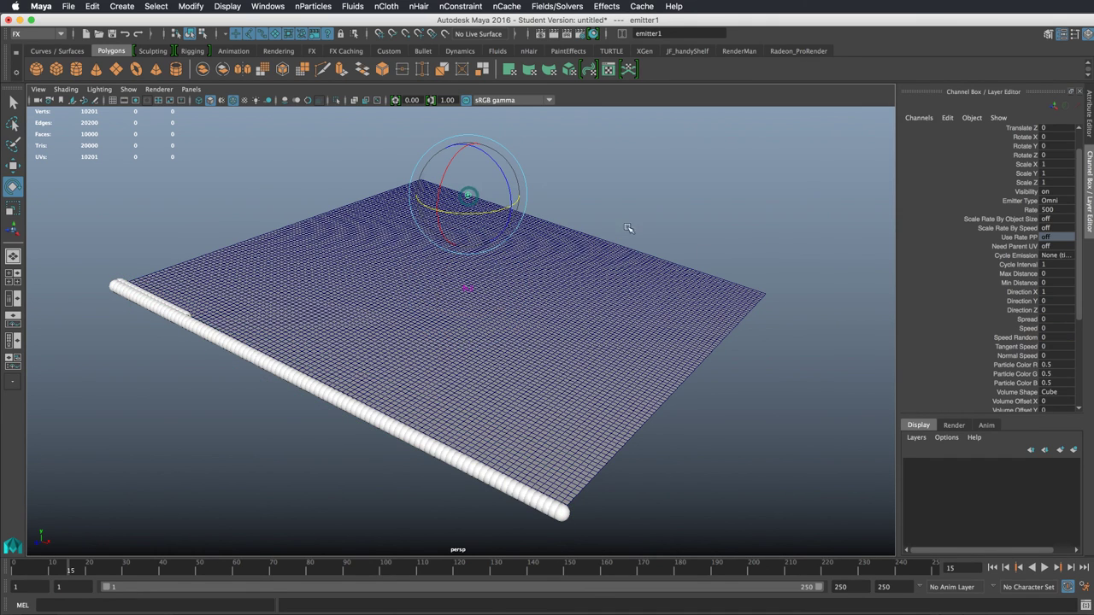
click(1062, 209)
double_click(1061, 211)
text(500000)
key(Return)
Replay so particles blanket the plane, then rewind to frame 1
click(992, 568)
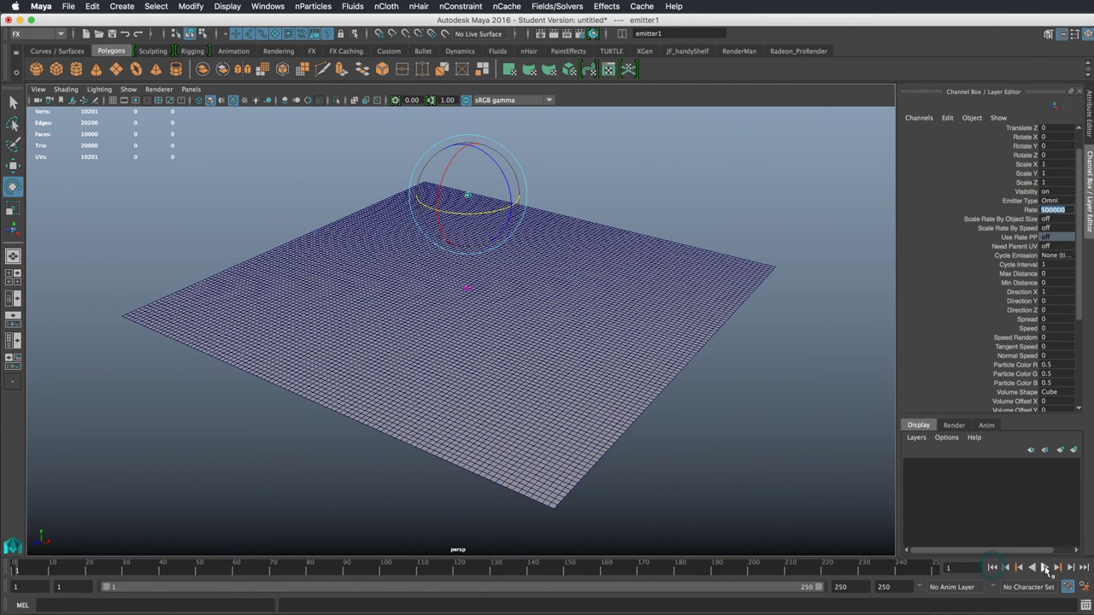
click(1045, 570)
alt+drag(598, 342, 731, 350)
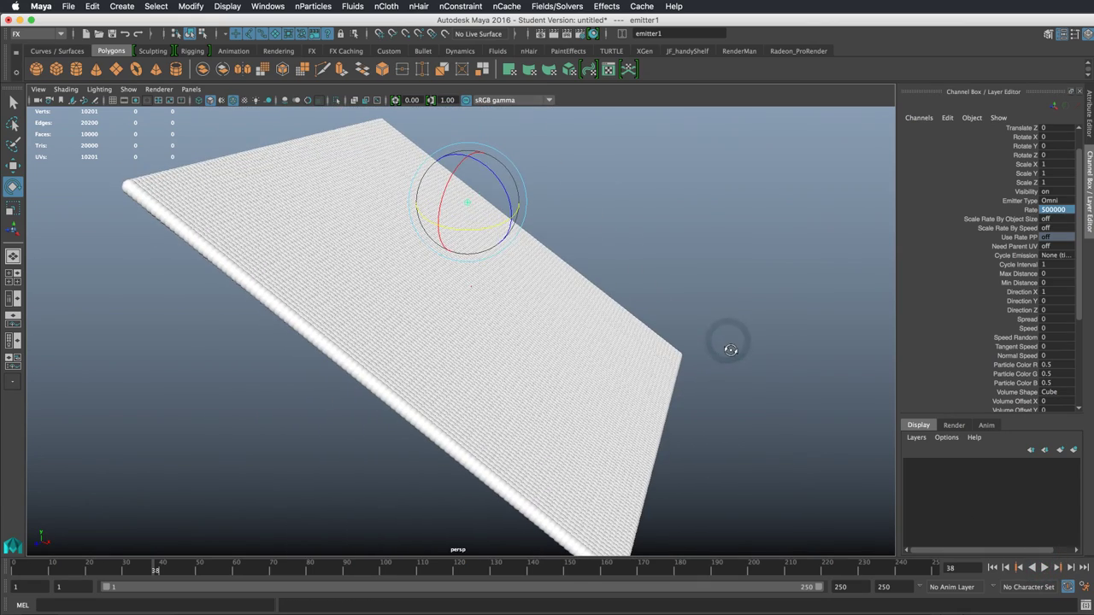
click(995, 567)
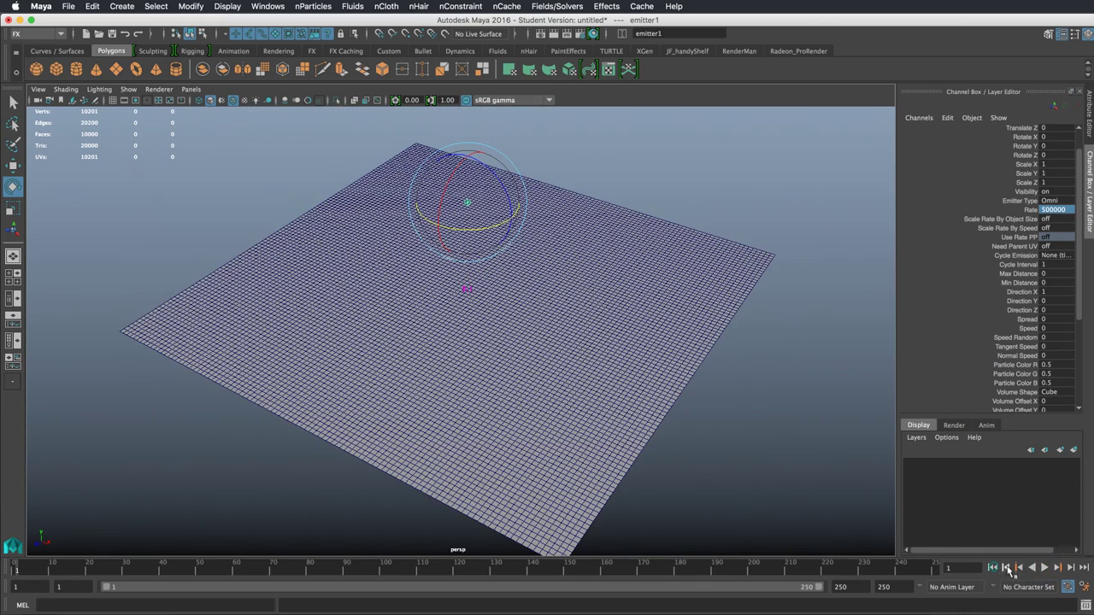
Soft-select a central vertex with wide falloff and raise it into a tall dome
click(560, 318)
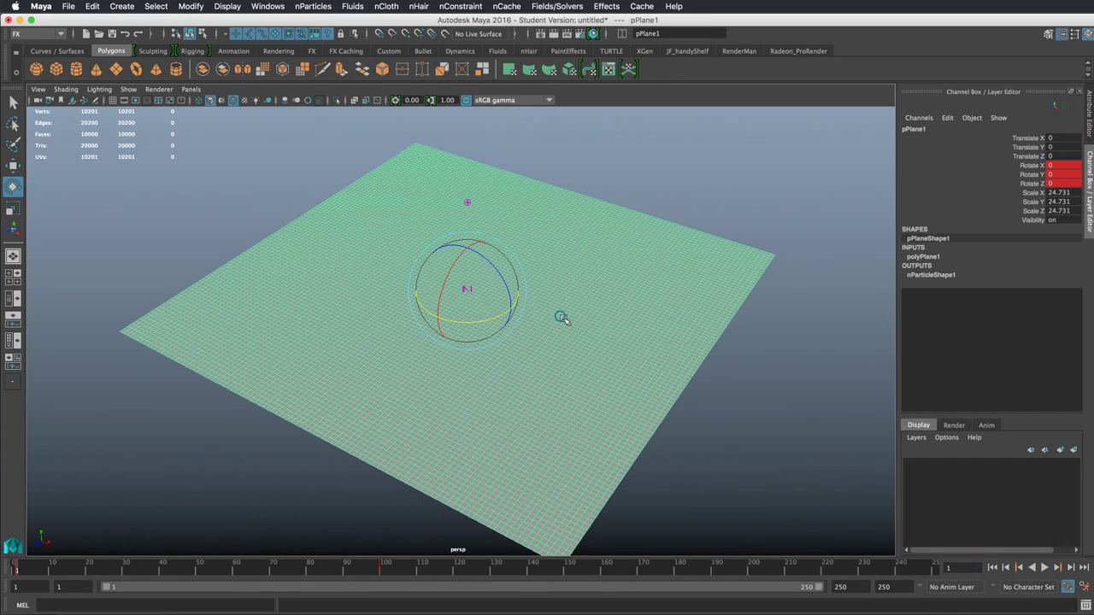
right_click(558, 313)
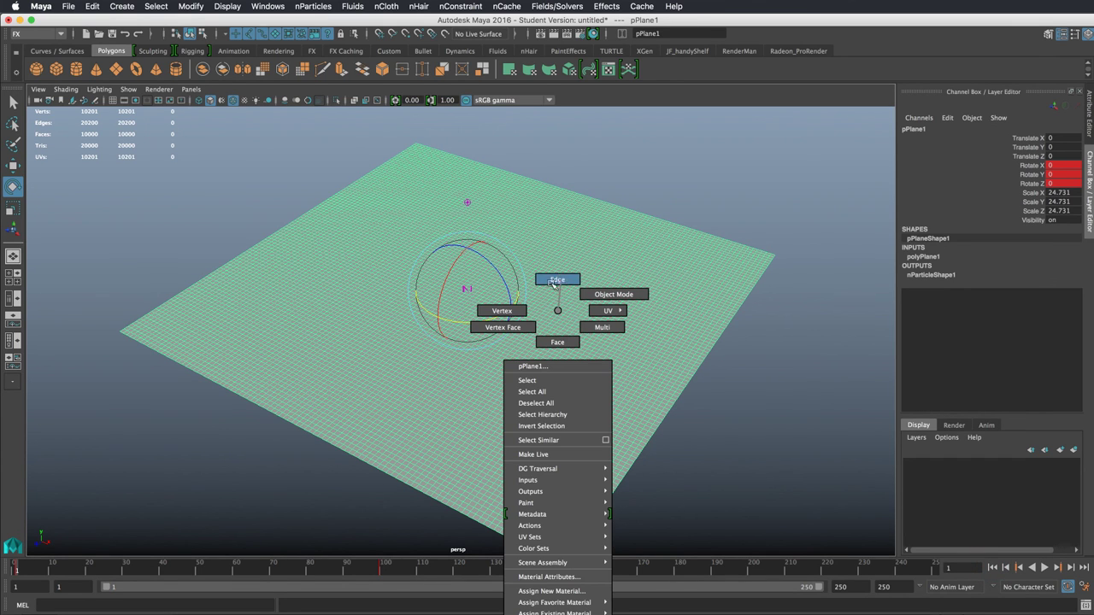
click(502, 311)
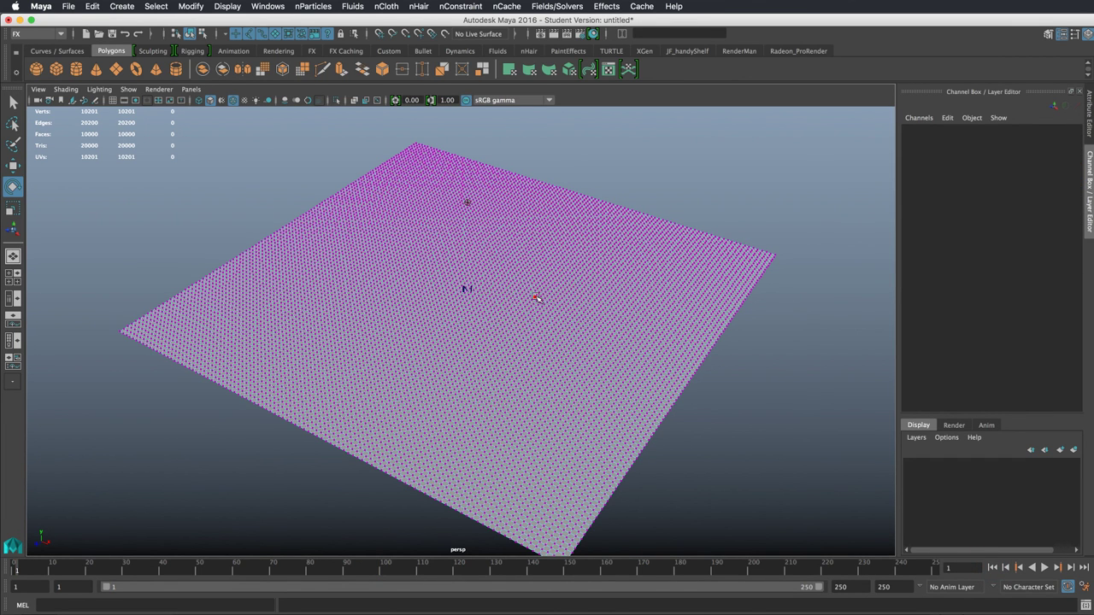
key(b)
click(466, 290)
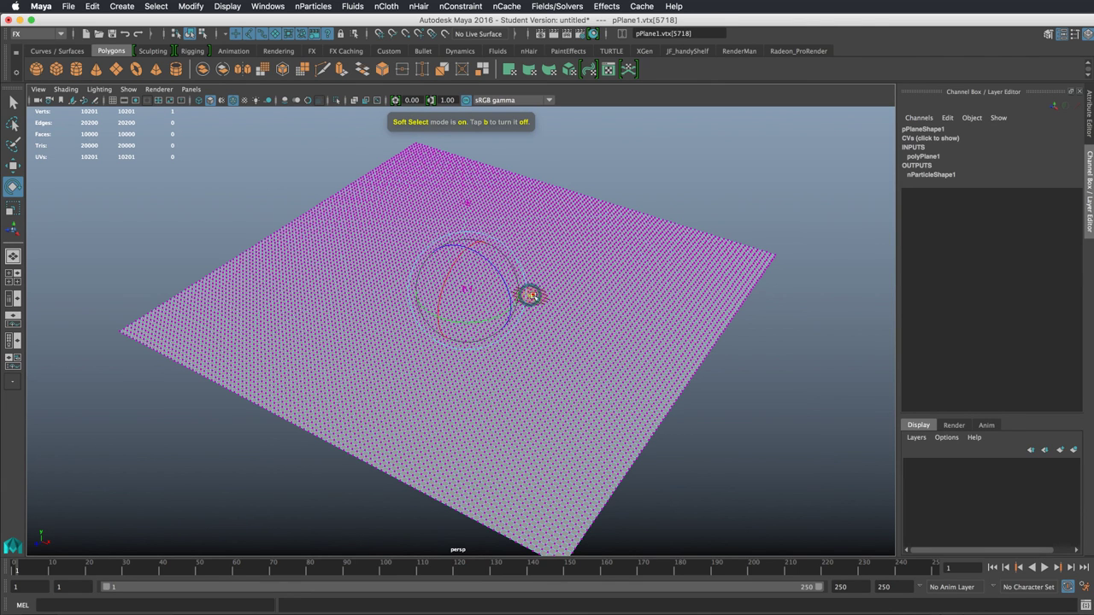
middle_drag(531, 296, 531, 296)
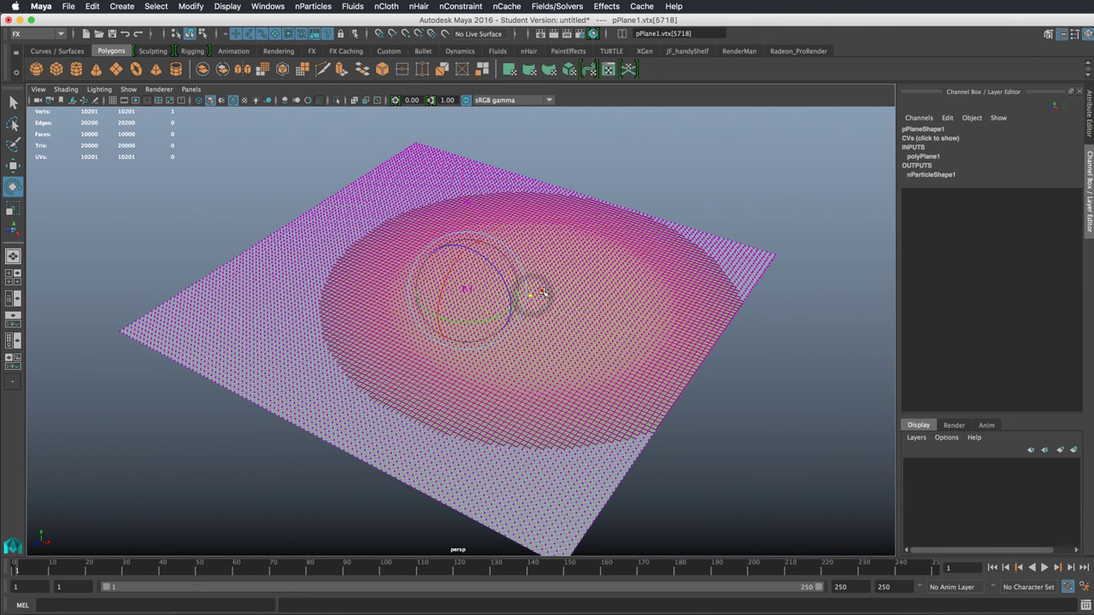
key(w)
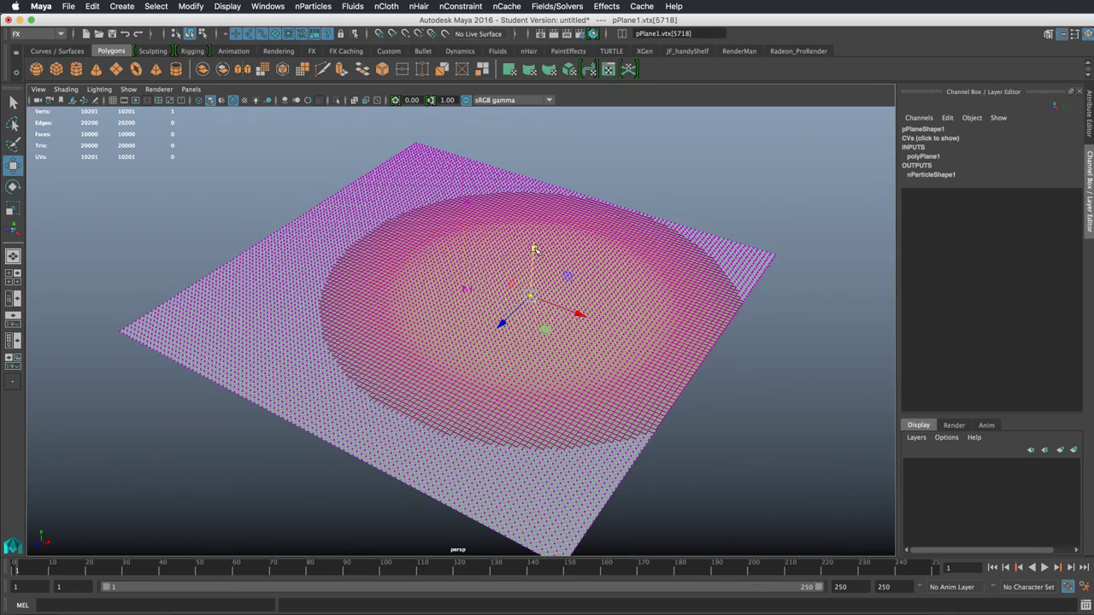
drag(534, 248, 541, 179)
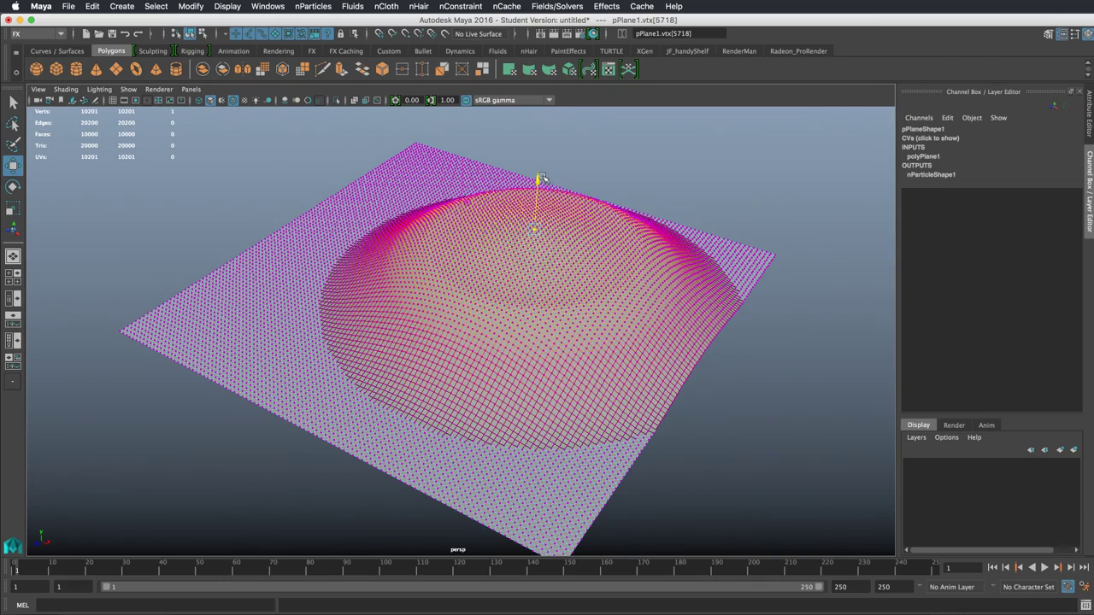
Lift the plane's left side into a curving ridge, then return to object mode
click(309, 232)
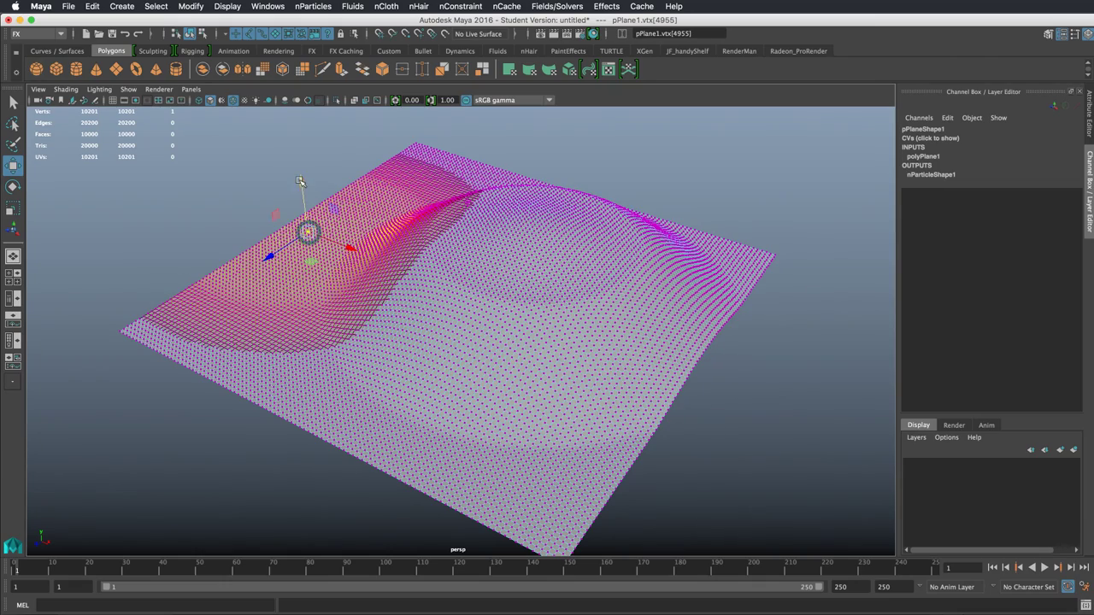
drag(299, 182, 301, 205)
click(740, 164)
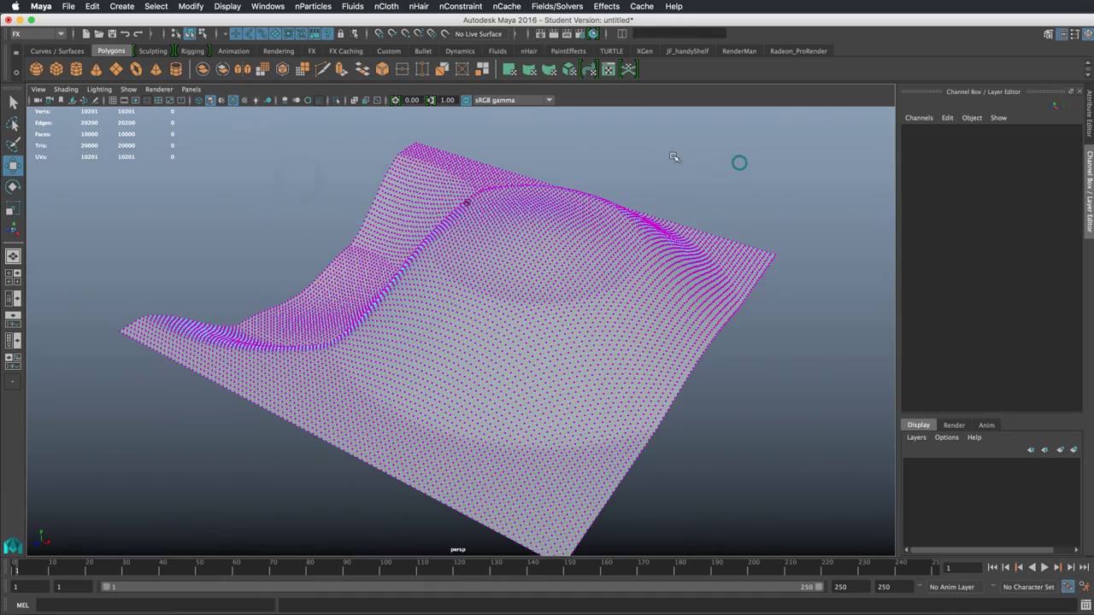
mouse_move(674, 156)
alt+mouse_down()
mouse_move(703, 157)
mouse_move(676, 156)
alt+mouse_up()
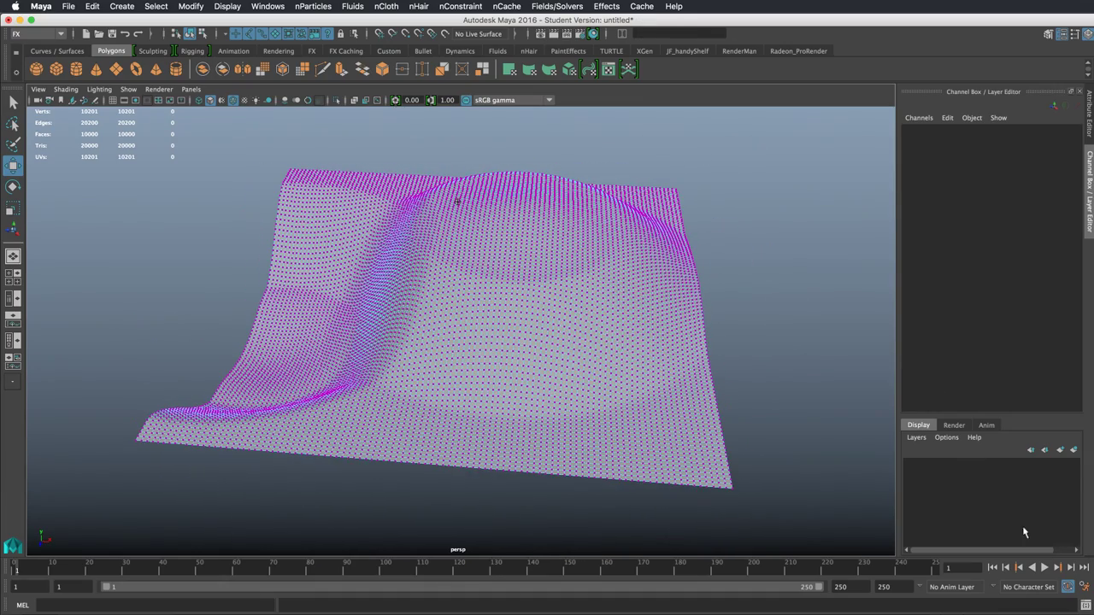
click(684, 434)
key(F8)
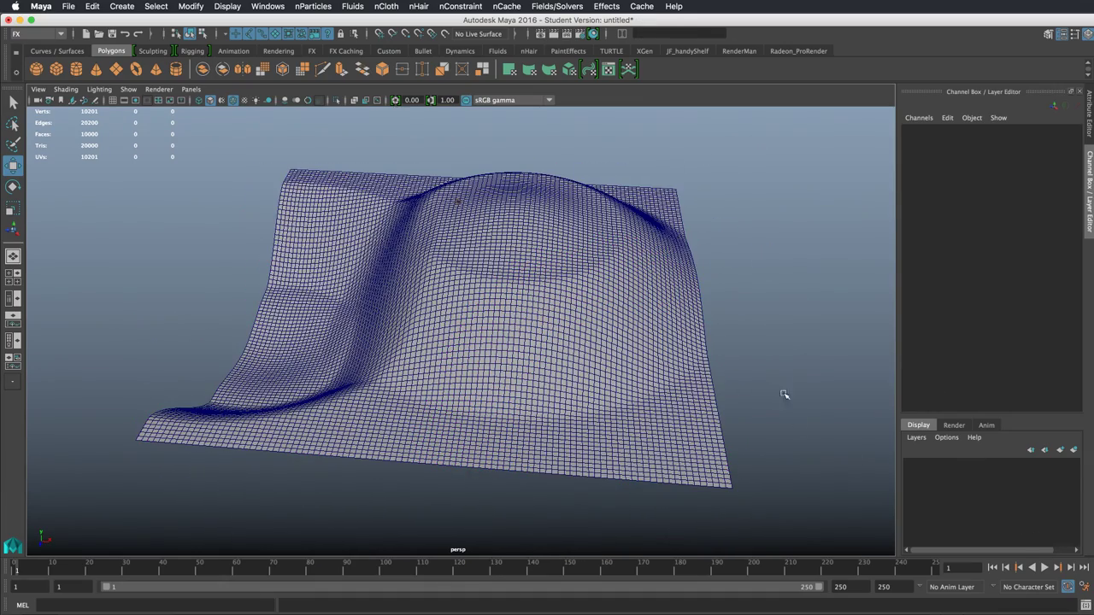
Play particles over the deformed plane, undo the ridge and dome, and rewind to frame 1
click(1045, 568)
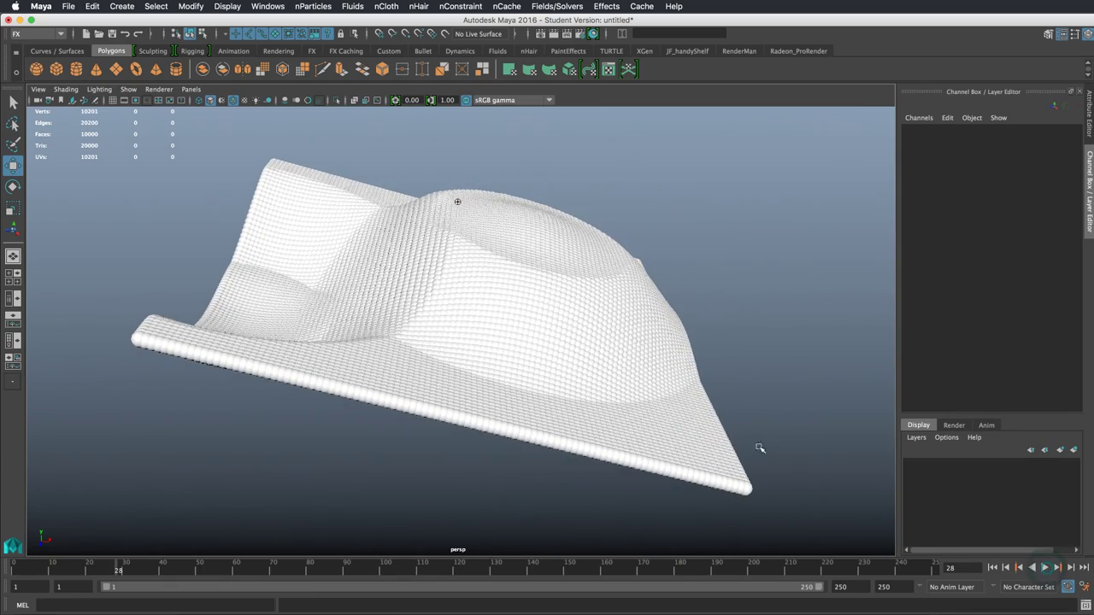
alt+drag(789, 274, 757, 271)
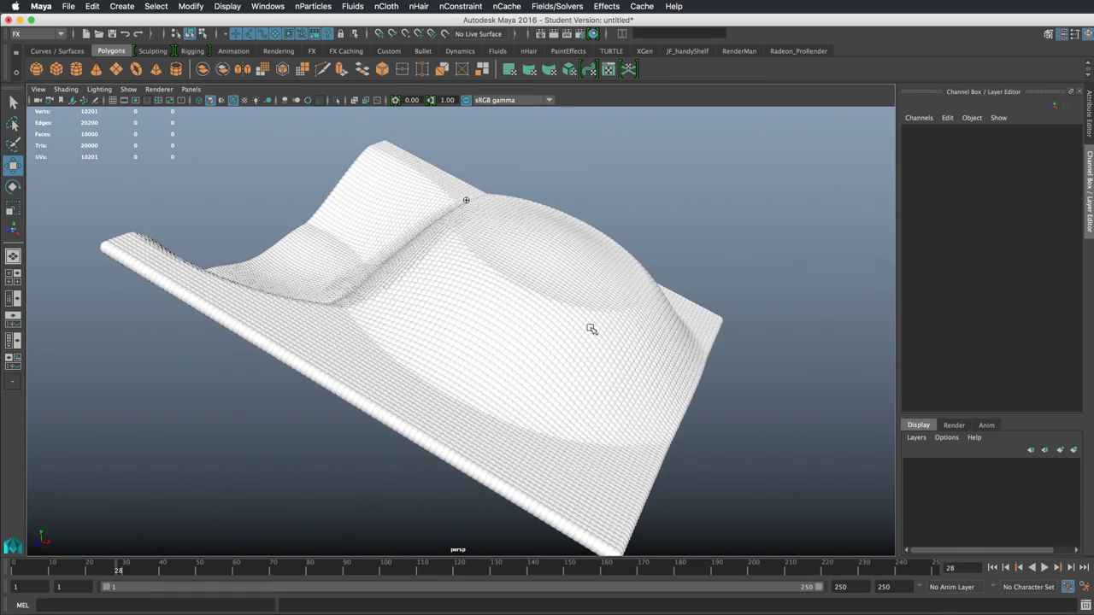
key(z)
key(z)
key(z)
key(z)
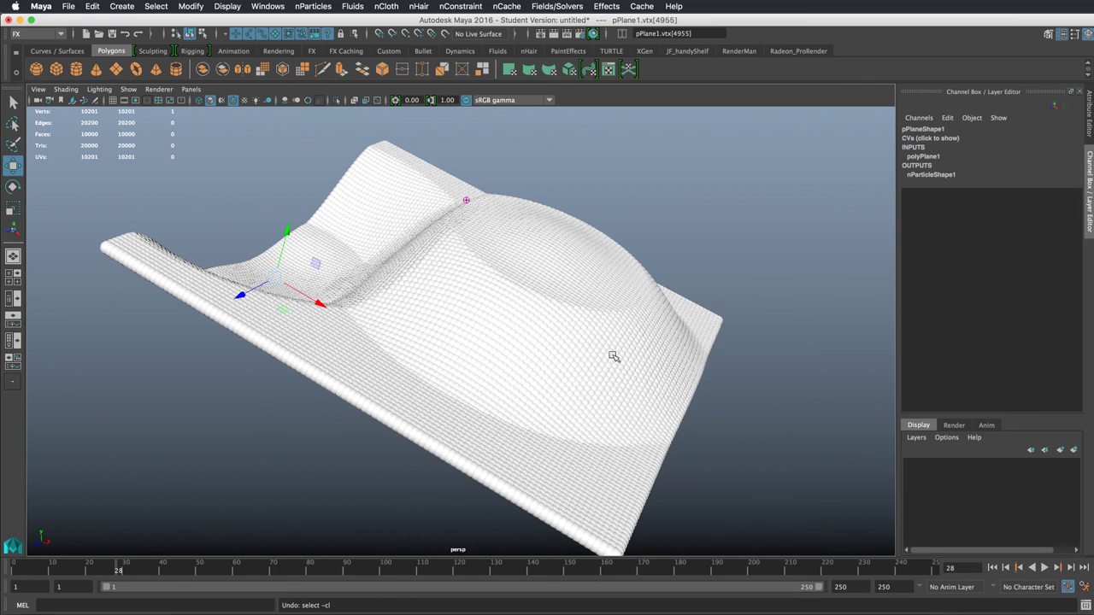
key(z)
key(z)
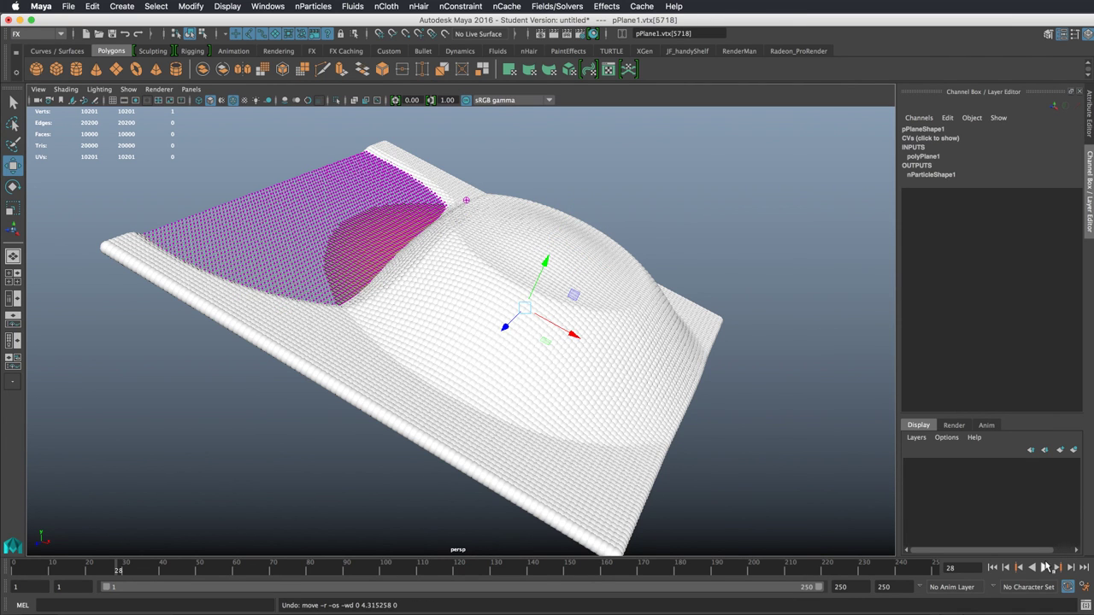
click(993, 568)
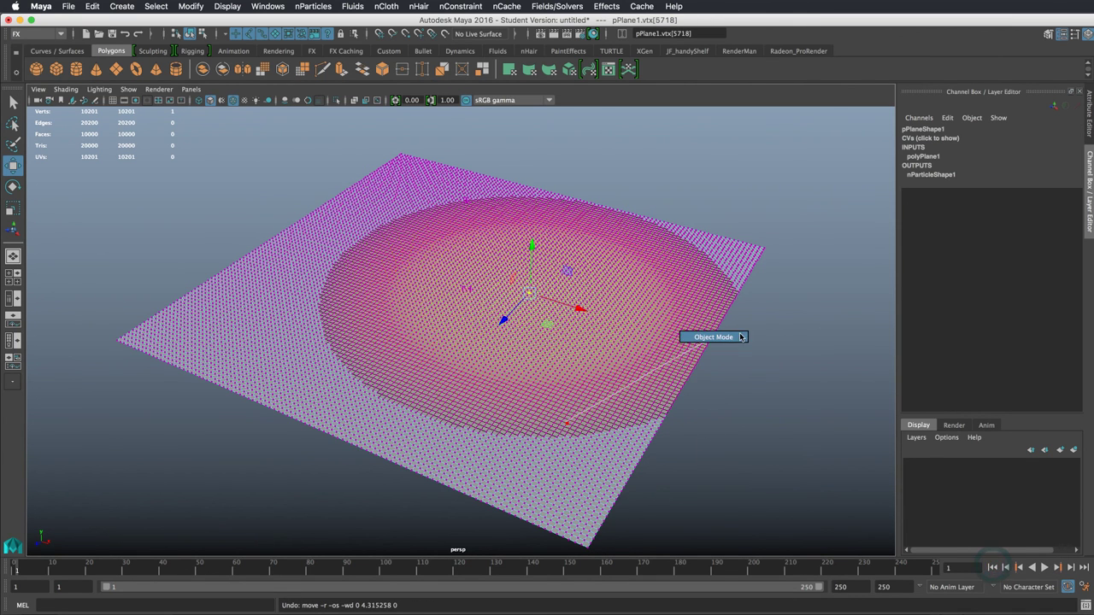
Select pPlane1 and lower polyPlane1's Subdivisions Width from 100 to 12
key(F8)
click(632, 387)
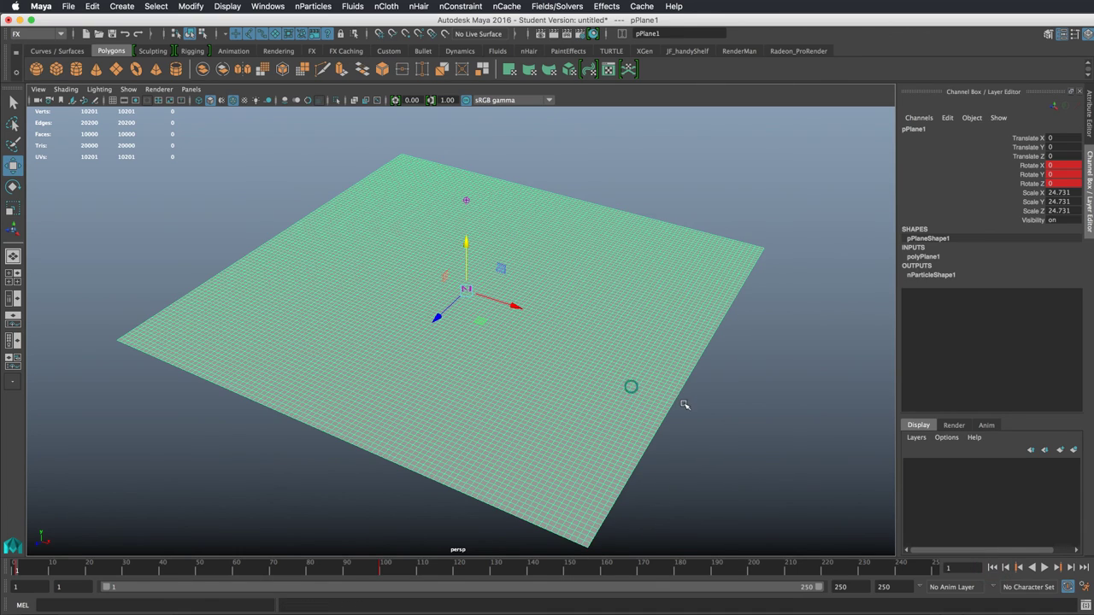
click(925, 257)
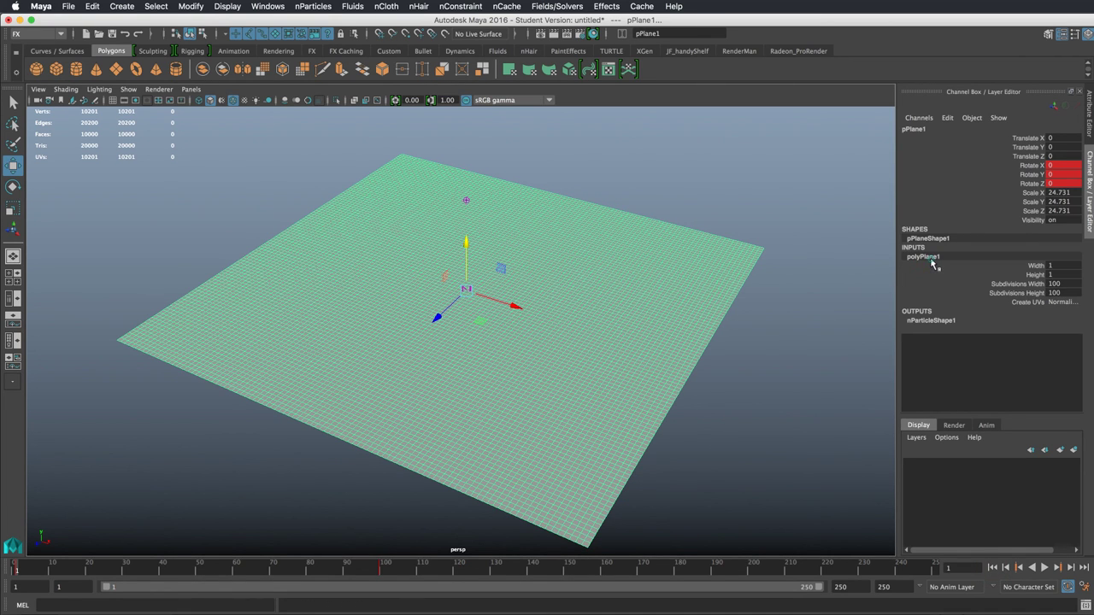
click(1018, 284)
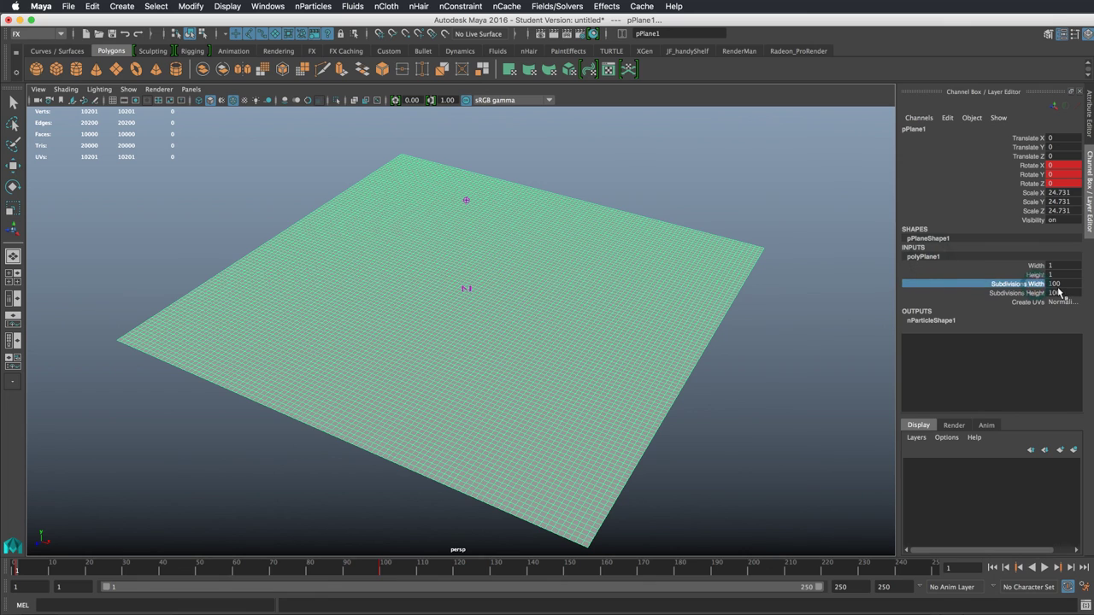
middle_drag(1022, 282, 765, 297)
middle_drag(908, 289, 651, 294)
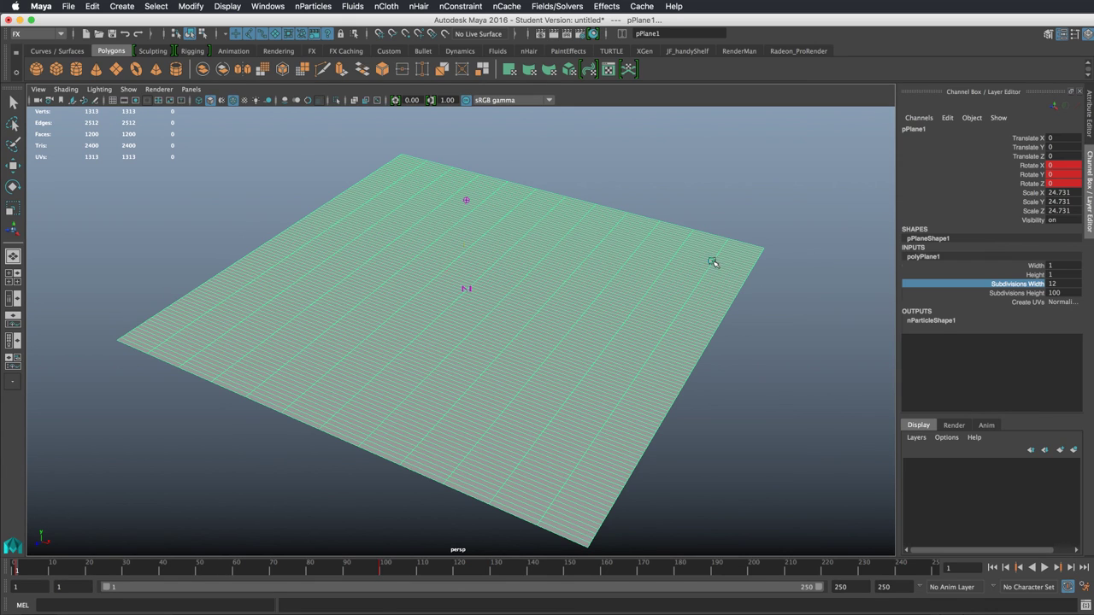
key(w)
click(930, 275)
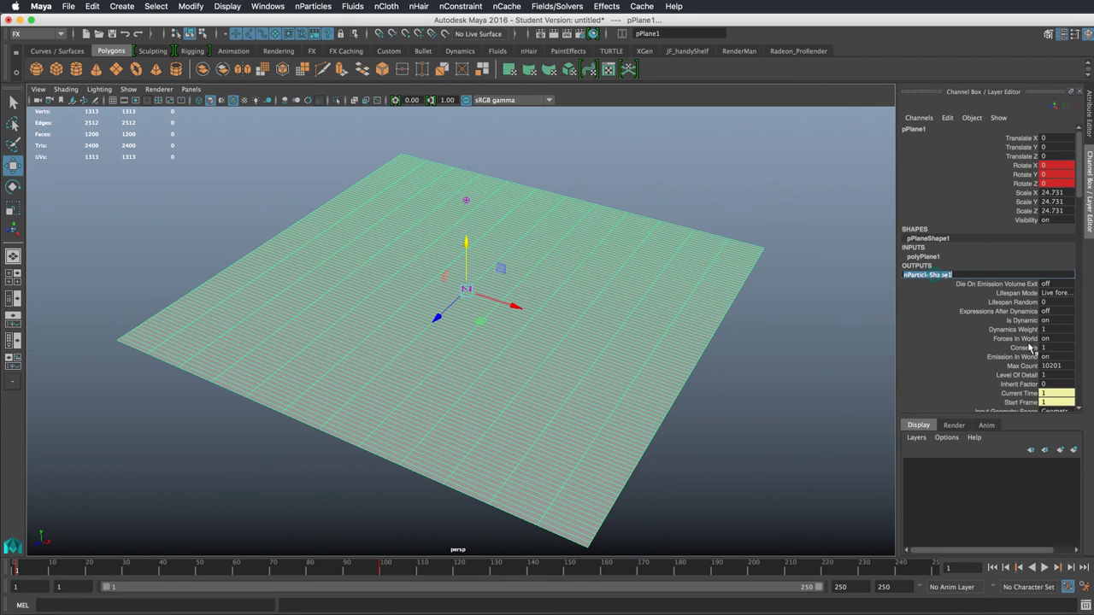
double_click(1055, 366)
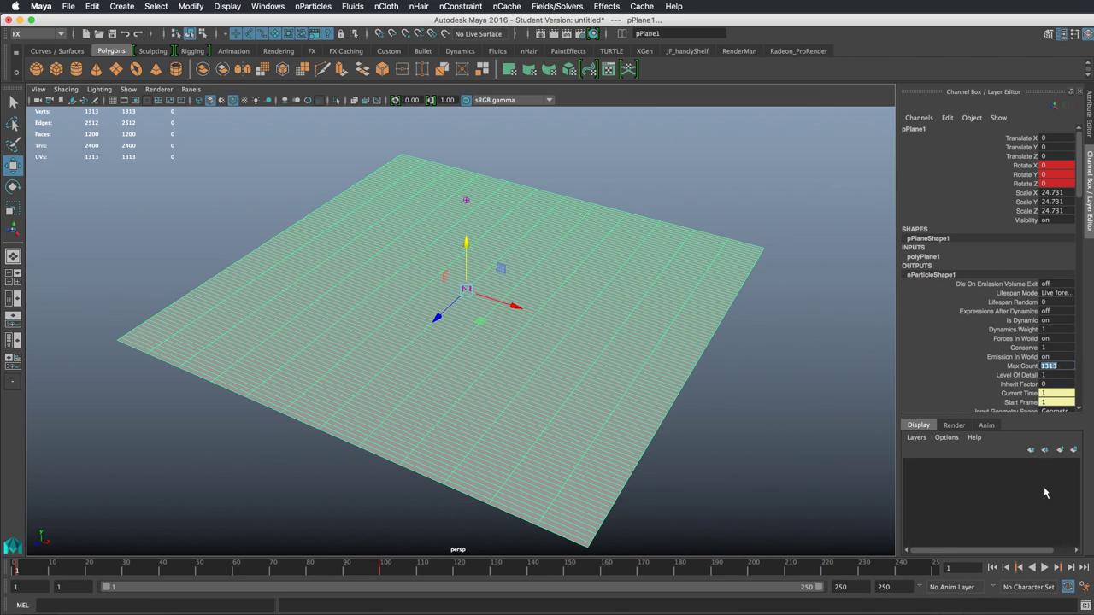
click(1044, 568)
click(1044, 567)
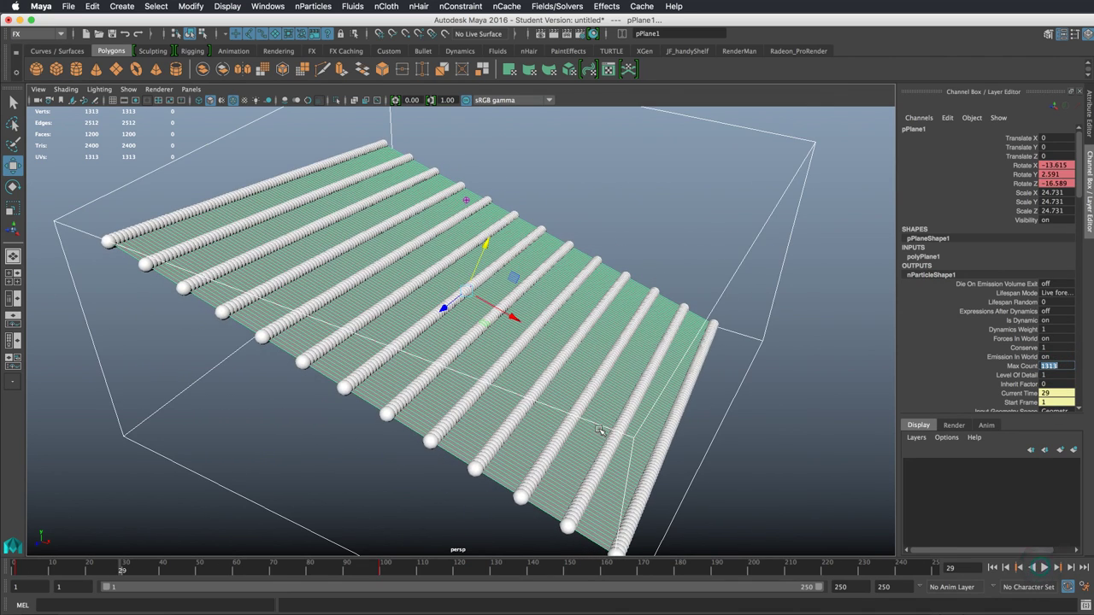
mouse_move(774, 380)
alt+mouse_down()
mouse_move(783, 393)
mouse_move(795, 347)
mouse_move(761, 395)
alt+mouse_up()
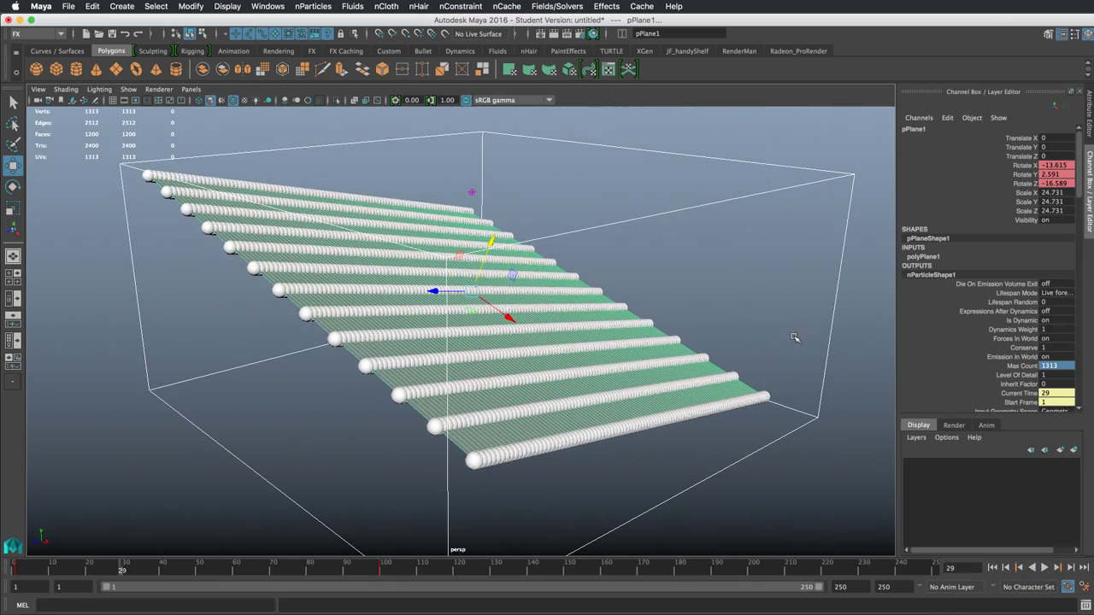
click(992, 568)
alt+drag(785, 461, 611, 428)
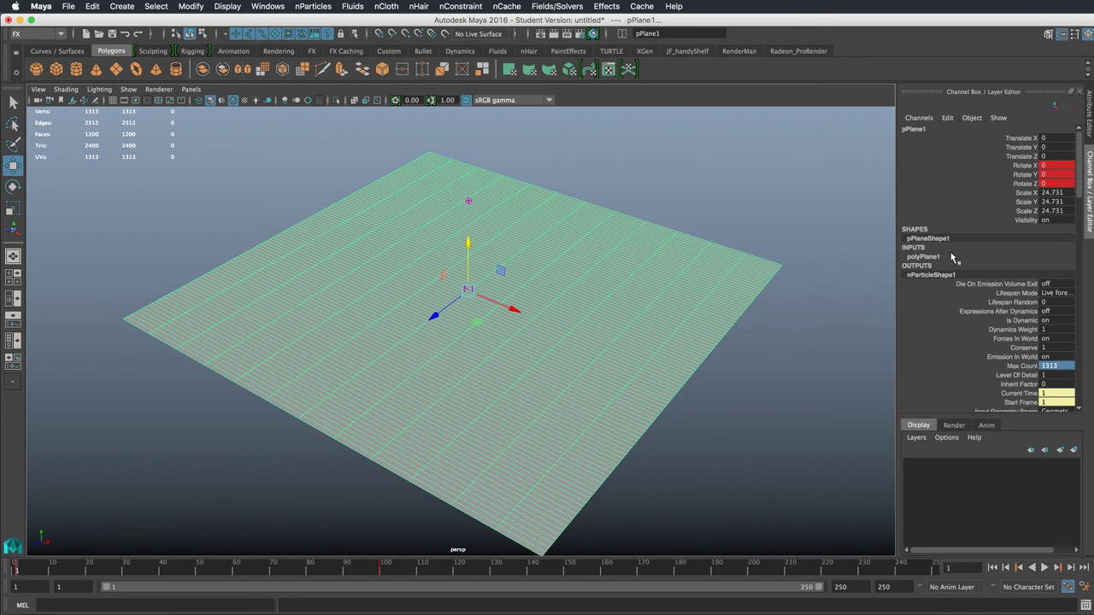
Break the keyed connections on the plane's Rotate X, Y and Z channels
mouse_move(1030, 167)
mouse_down()
mouse_move(1032, 195)
mouse_move(1035, 184)
mouse_up()
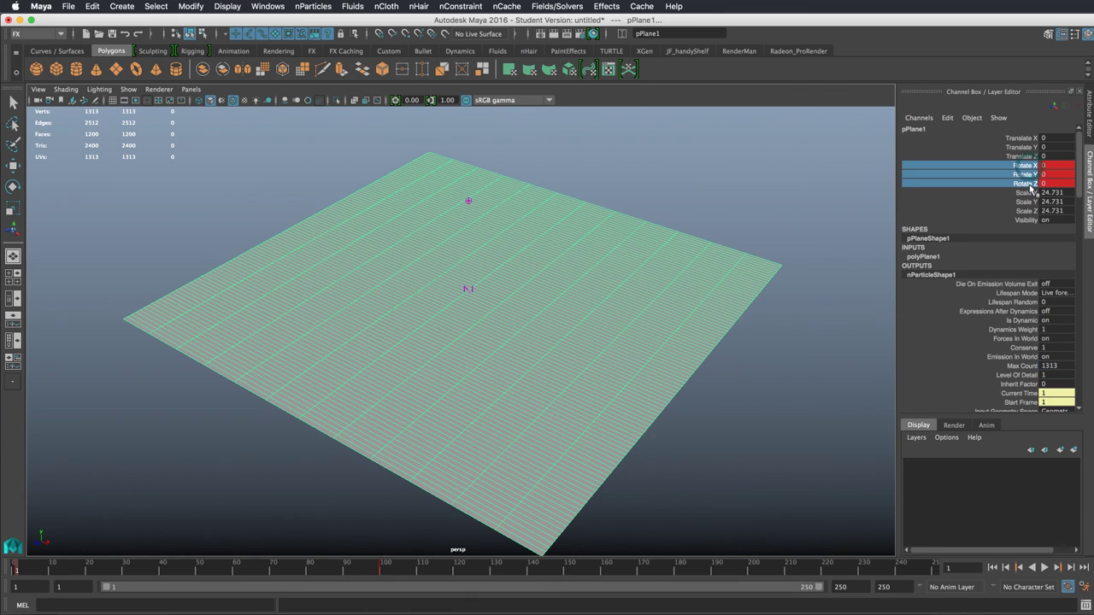
right_click(1036, 184)
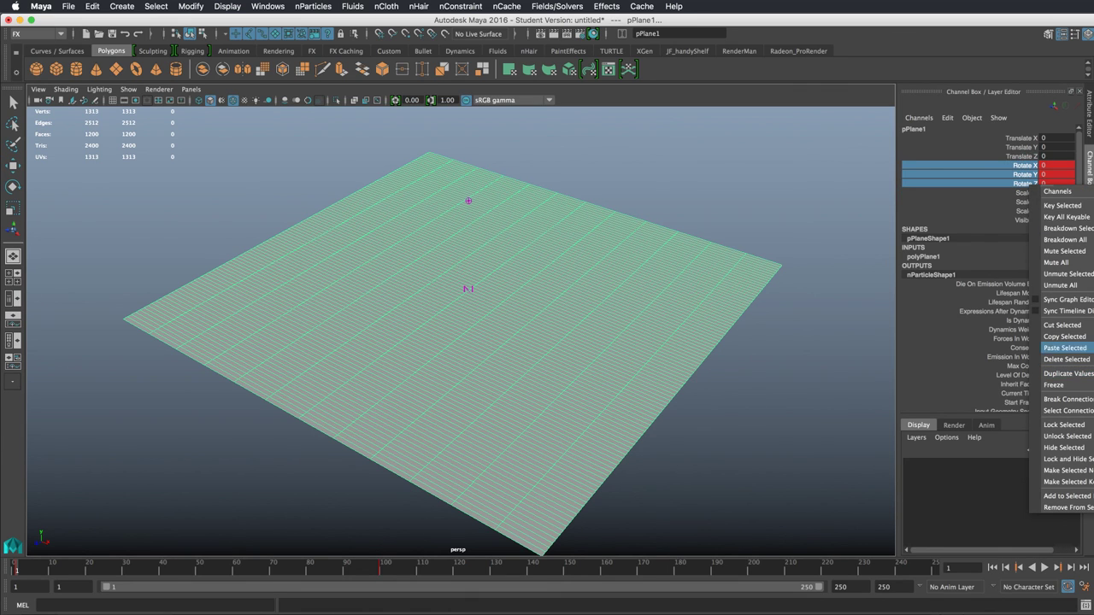
click(1067, 399)
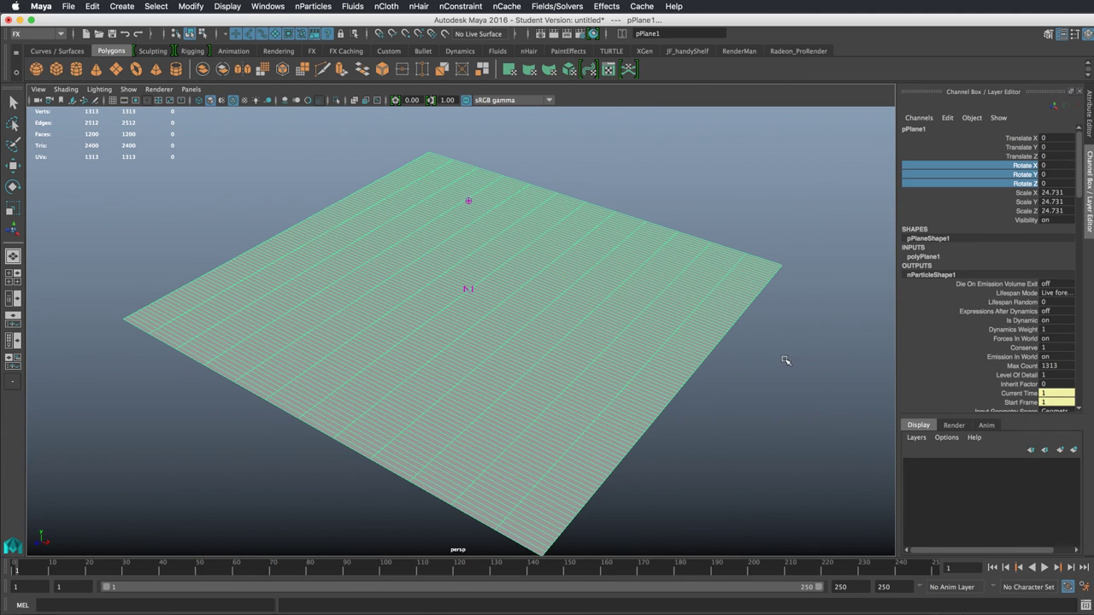
click(696, 316)
Set polyPlane1's subdivisions to 10 by 10, giving 100 faces
key(w)
click(927, 276)
click(927, 275)
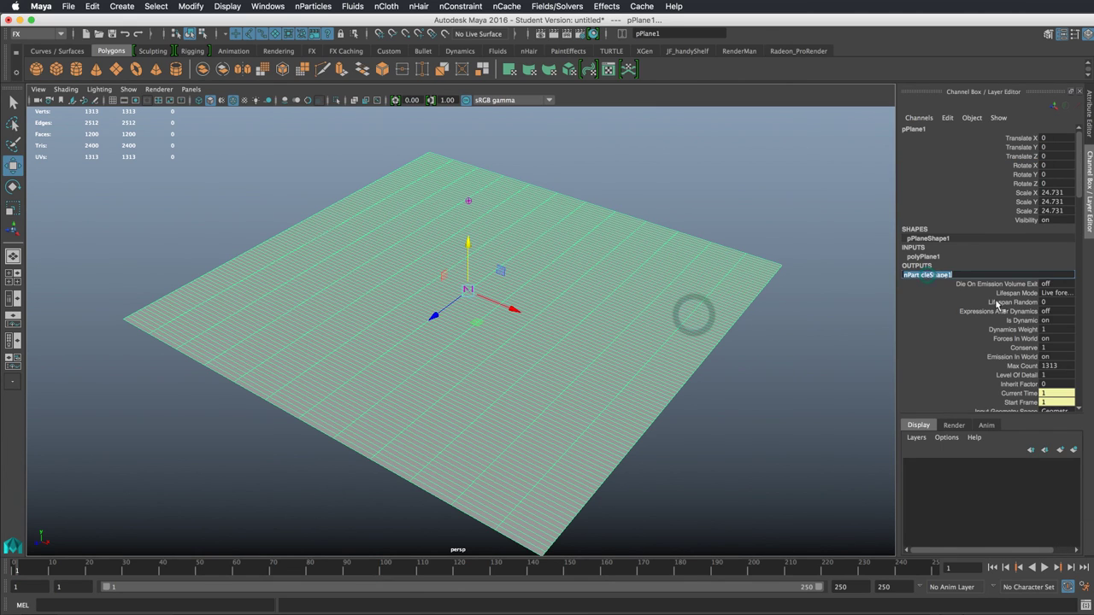
click(939, 257)
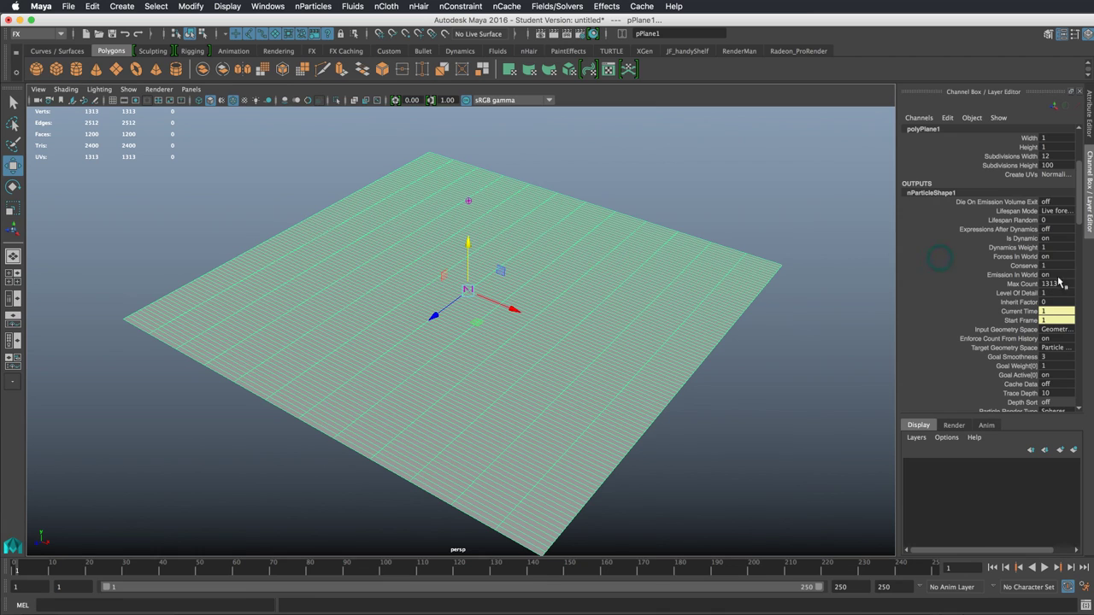
double_click(1047, 157)
text(10)
key(Tab)
double_click(1057, 283)
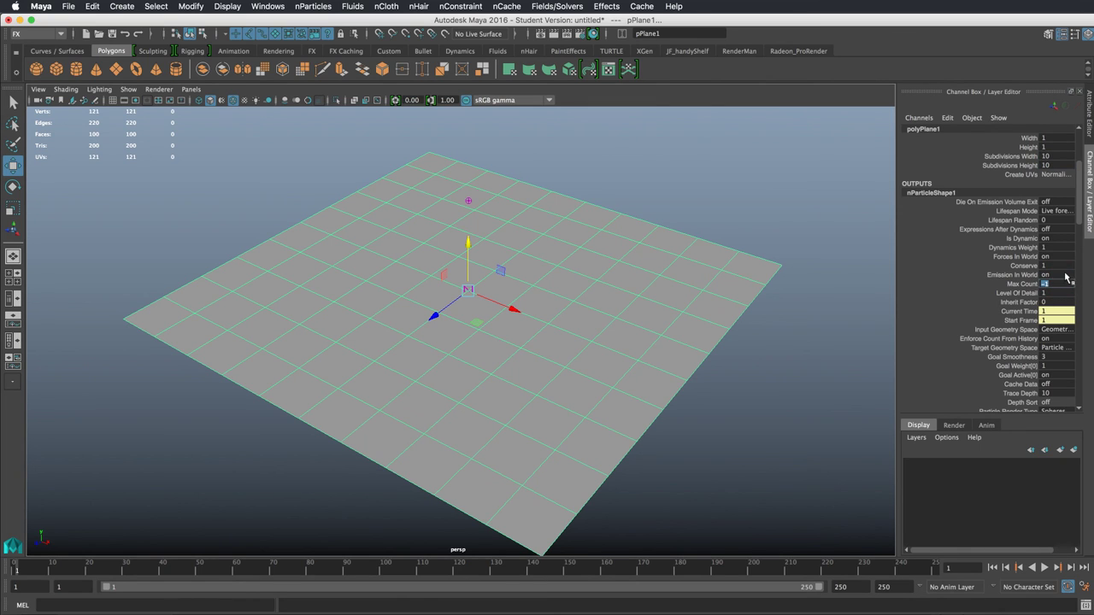
click(467, 201)
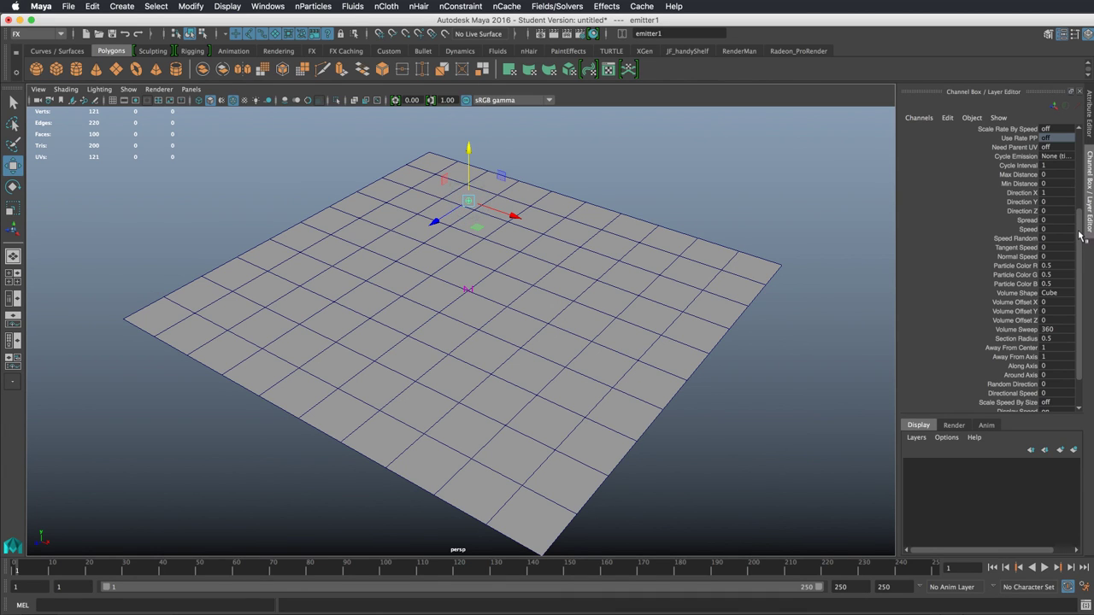
Set emitter1's Rate to 100 and play until spheres sit on every plane vertex
scroll(1087, 233, up, 5)
double_click(1055, 234)
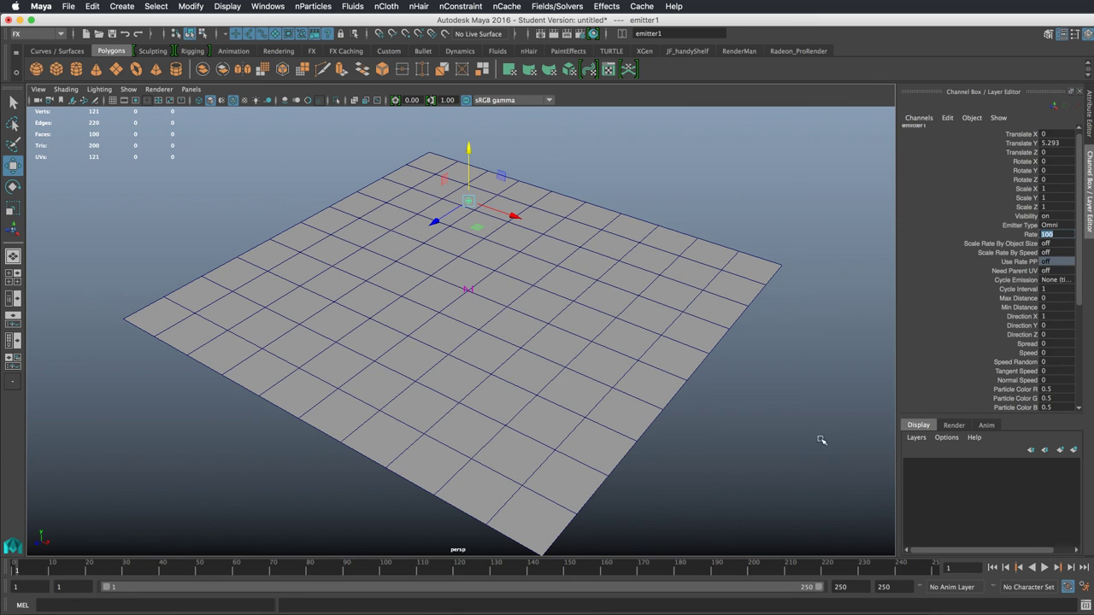
click(1044, 568)
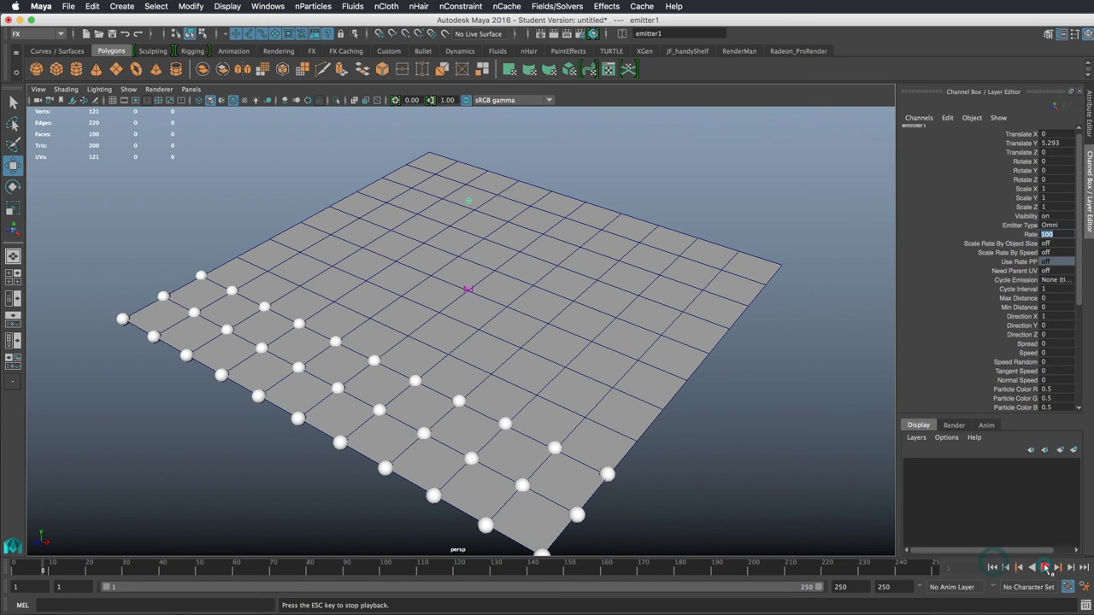
alt+drag(626, 420, 635, 430)
scroll(635, 430, down, 5)
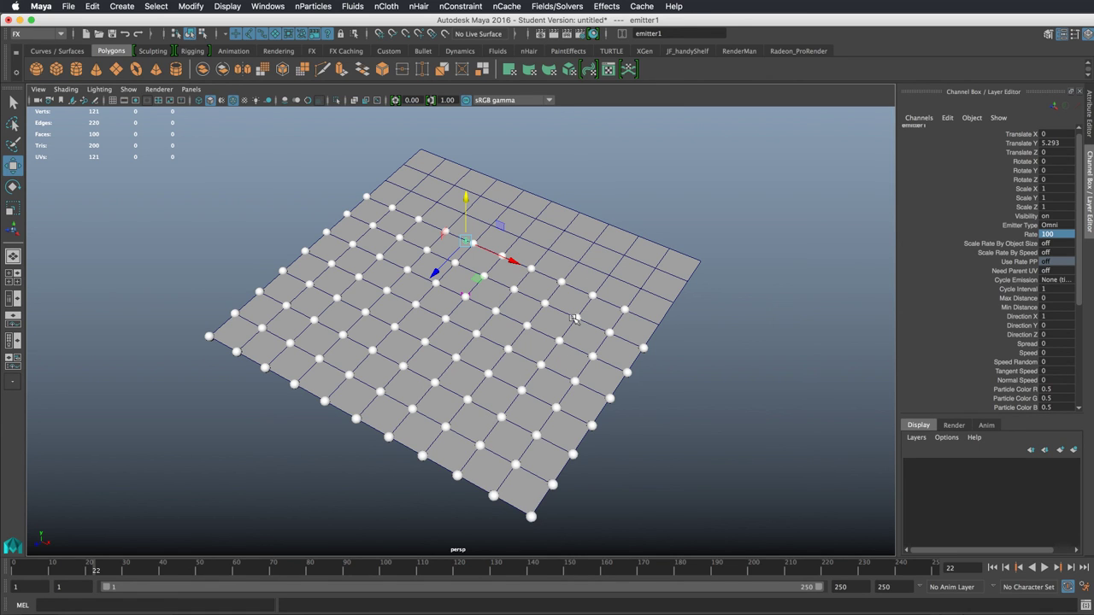
alt+drag(641, 325, 639, 347)
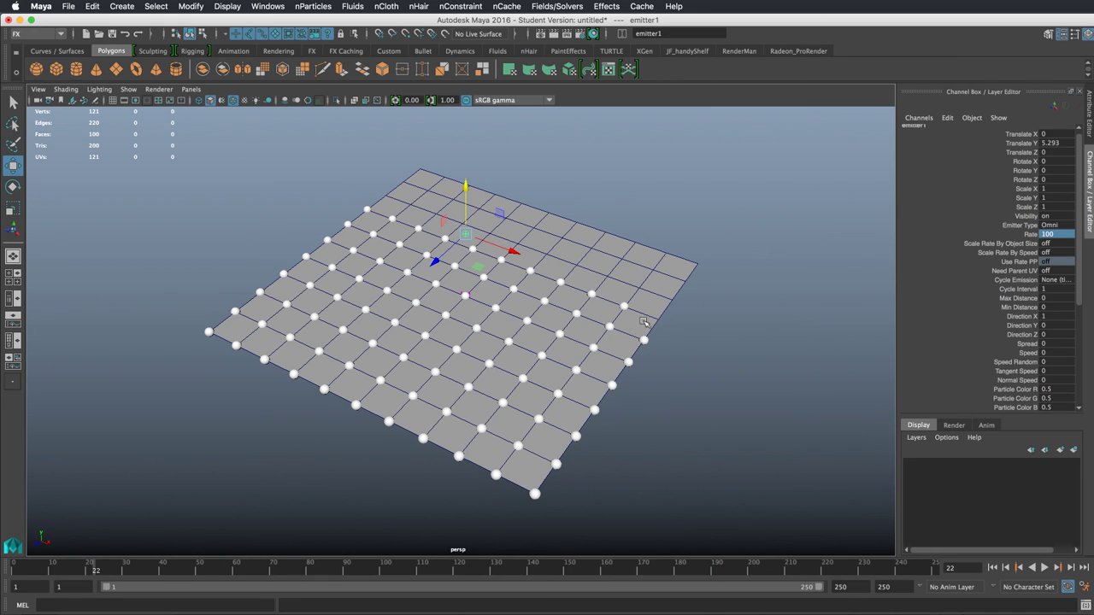
click(645, 341)
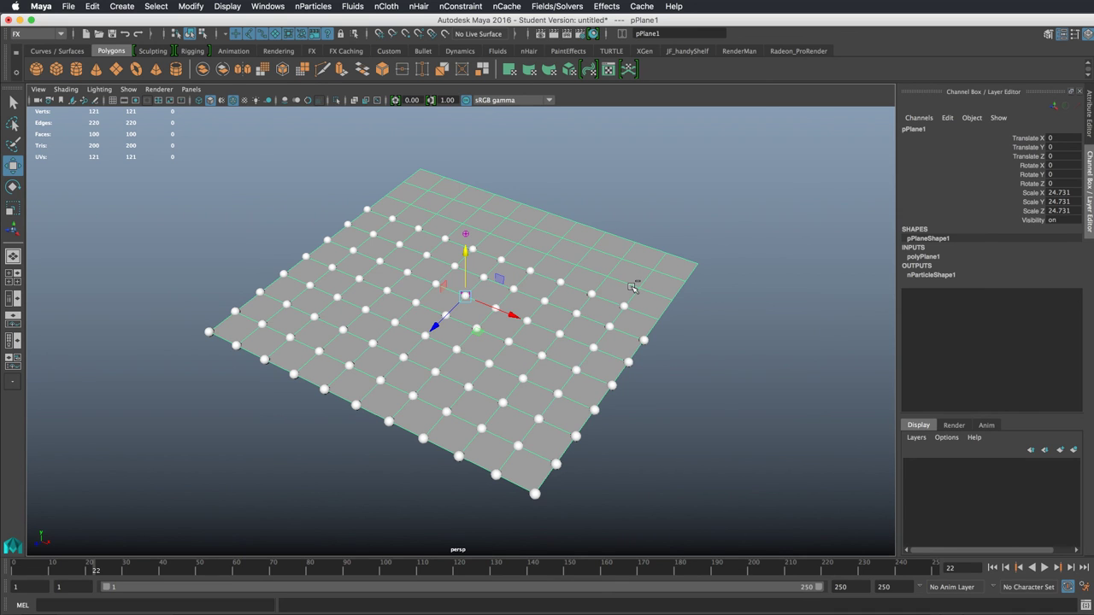
Open the Attribute Editor with Ctrl+A on the nParticle's nParticleShape1 tab
key(ctrl+a)
alt+drag(506, 342, 530, 300)
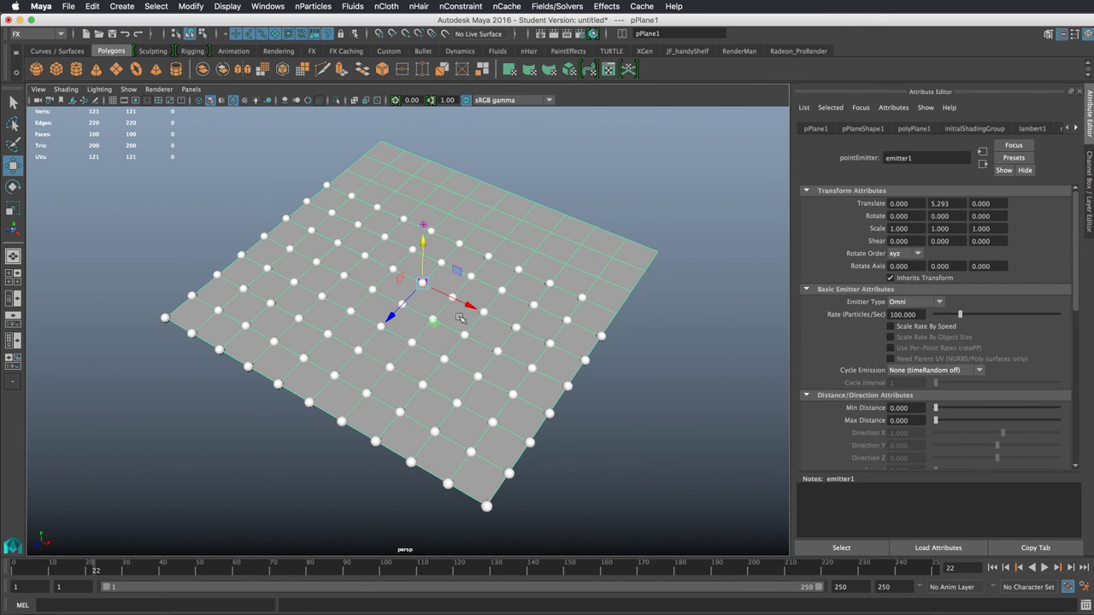
scroll(1076, 224, down, 2)
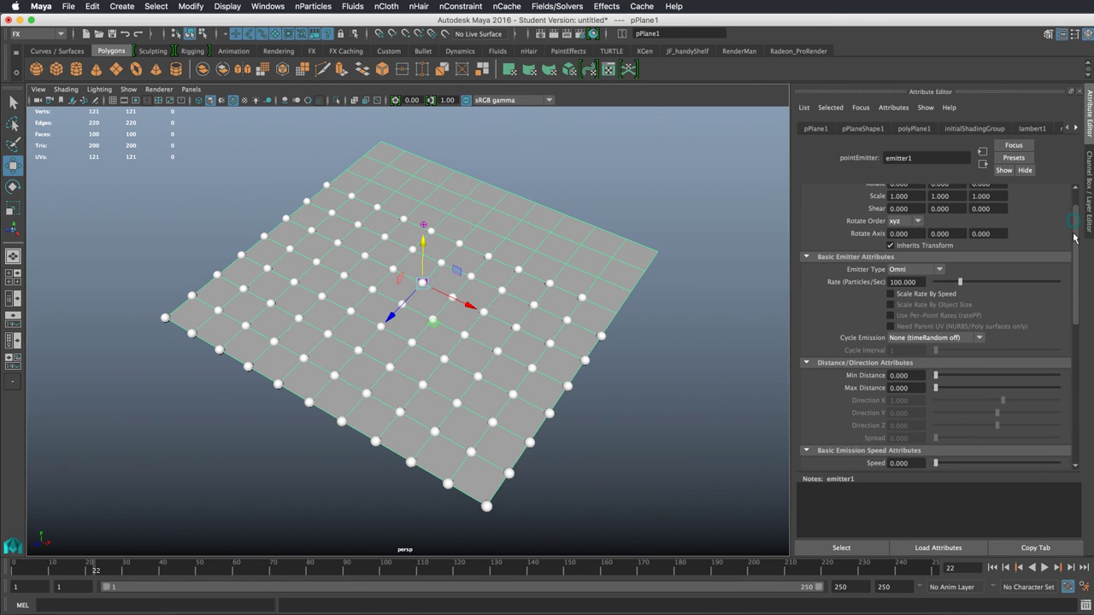
click(551, 286)
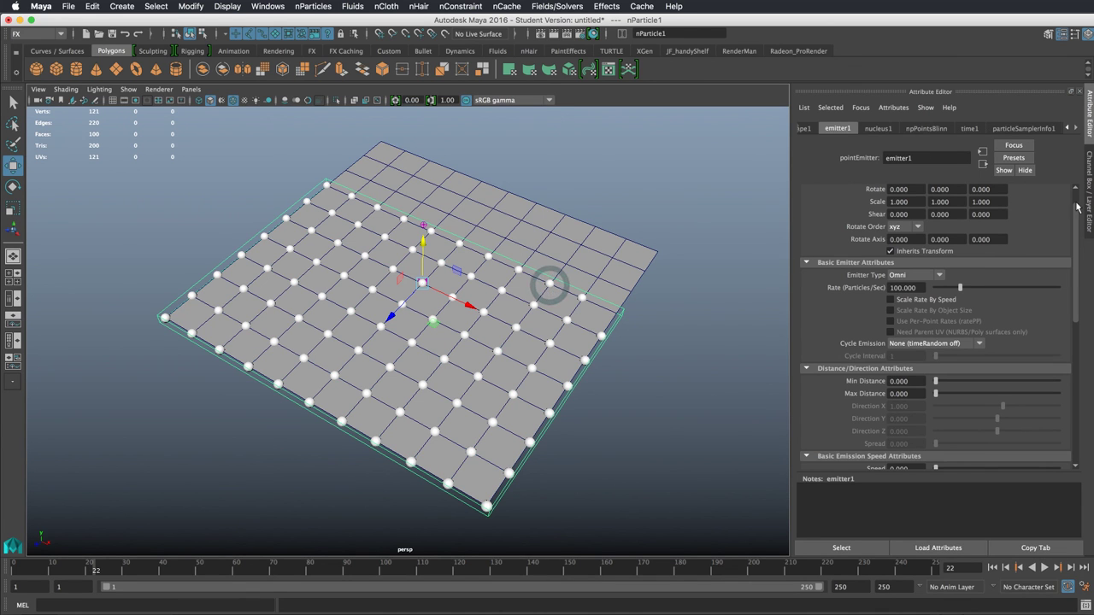
drag(1077, 212, 1080, 173)
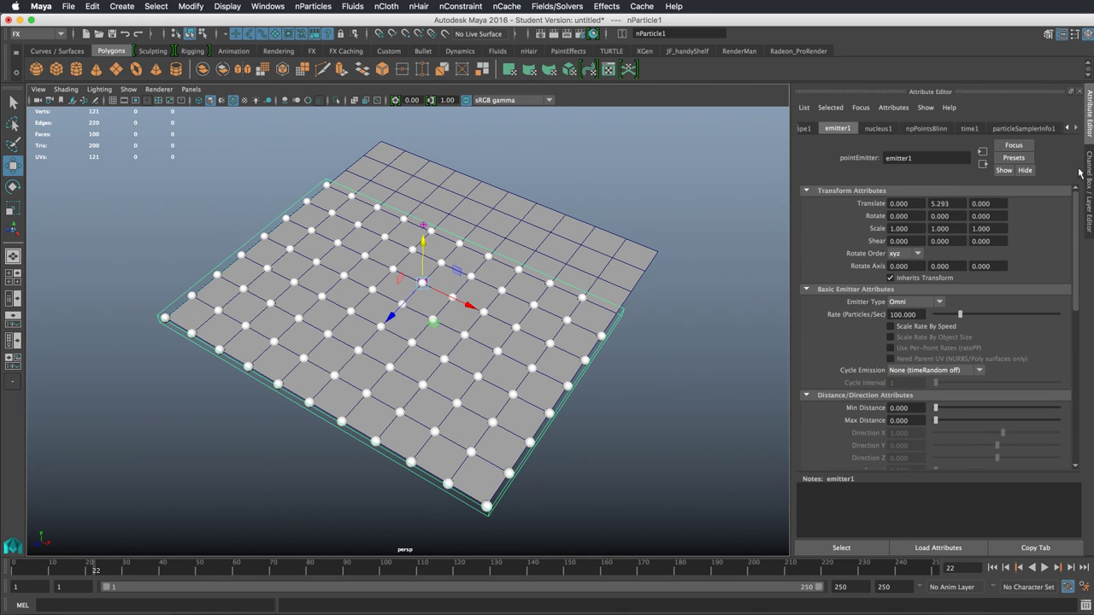
click(806, 129)
Collapse Emission Attributes and Shading to reach the Per Particle (Array) Attributes
click(843, 273)
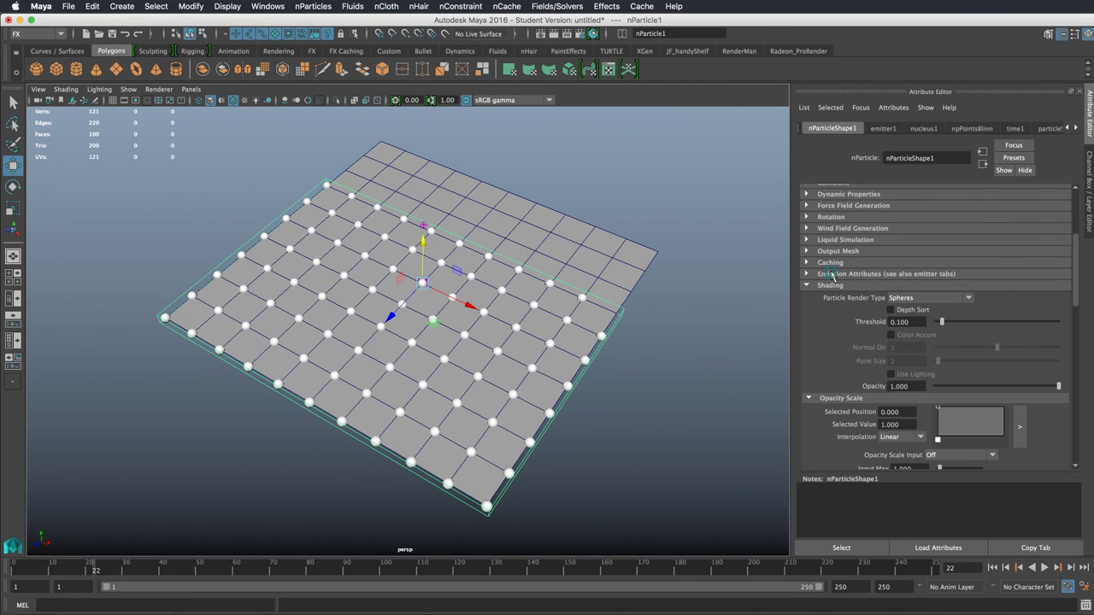
click(831, 285)
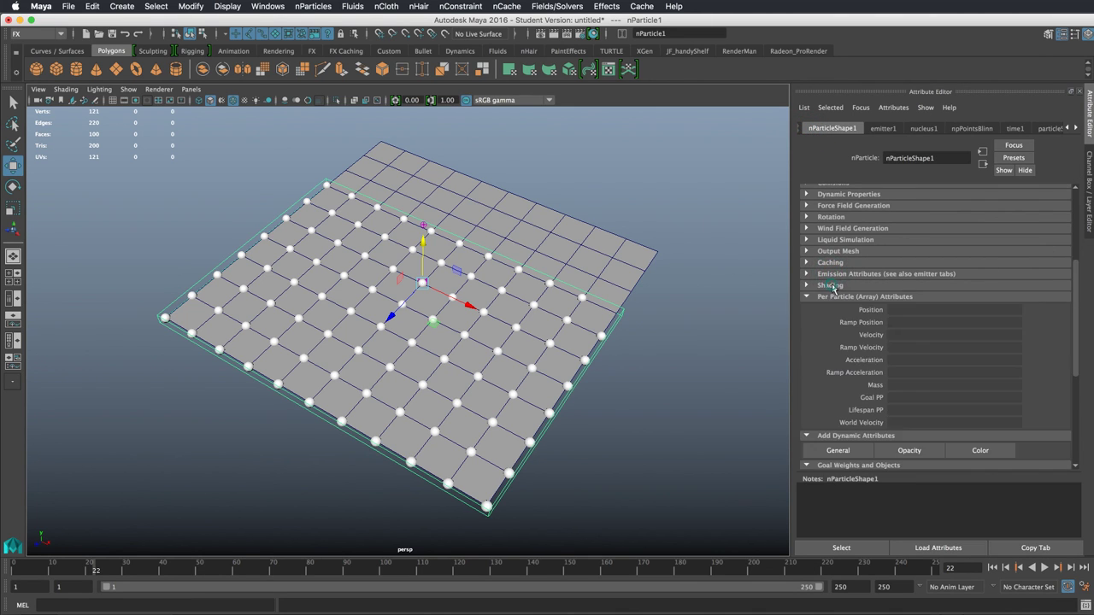
scroll(1074, 293, down, 5)
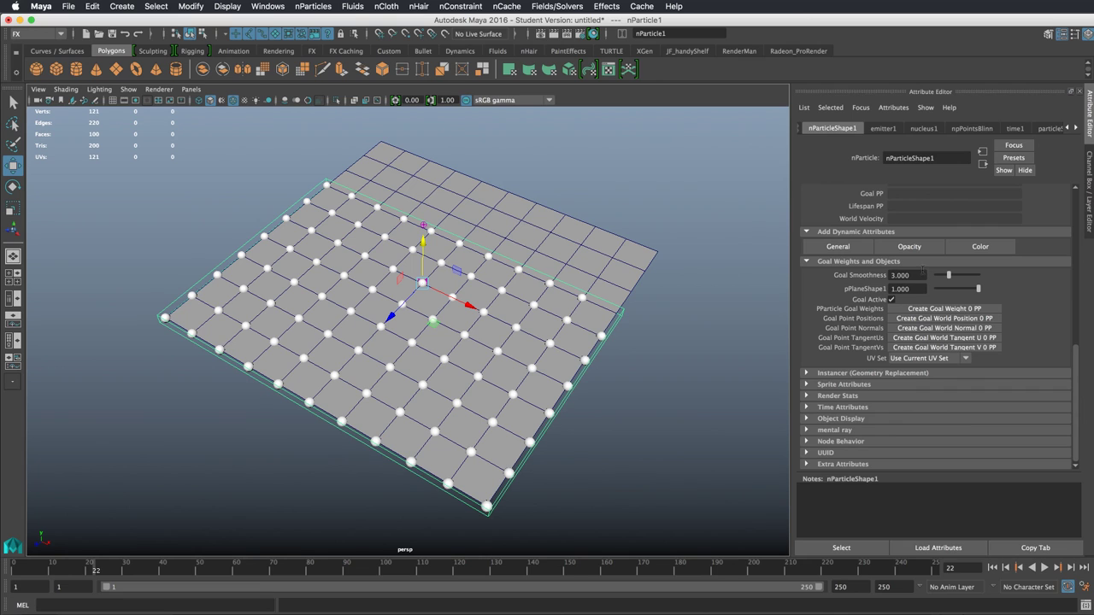
scroll(1075, 366, up, 3)
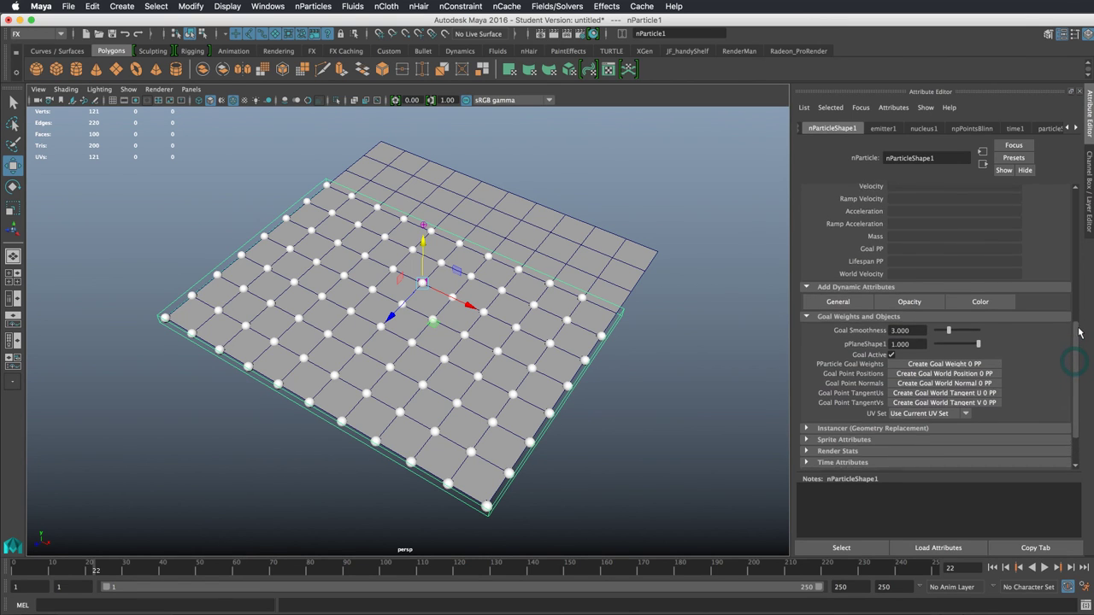
scroll(1079, 308, up, 1)
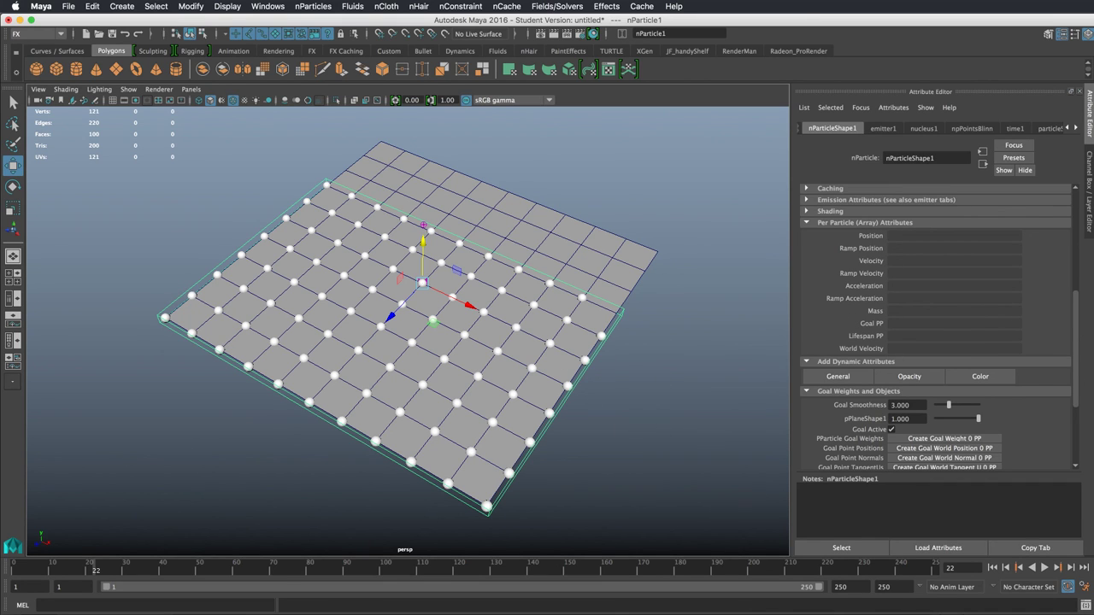
key(super+Tab)
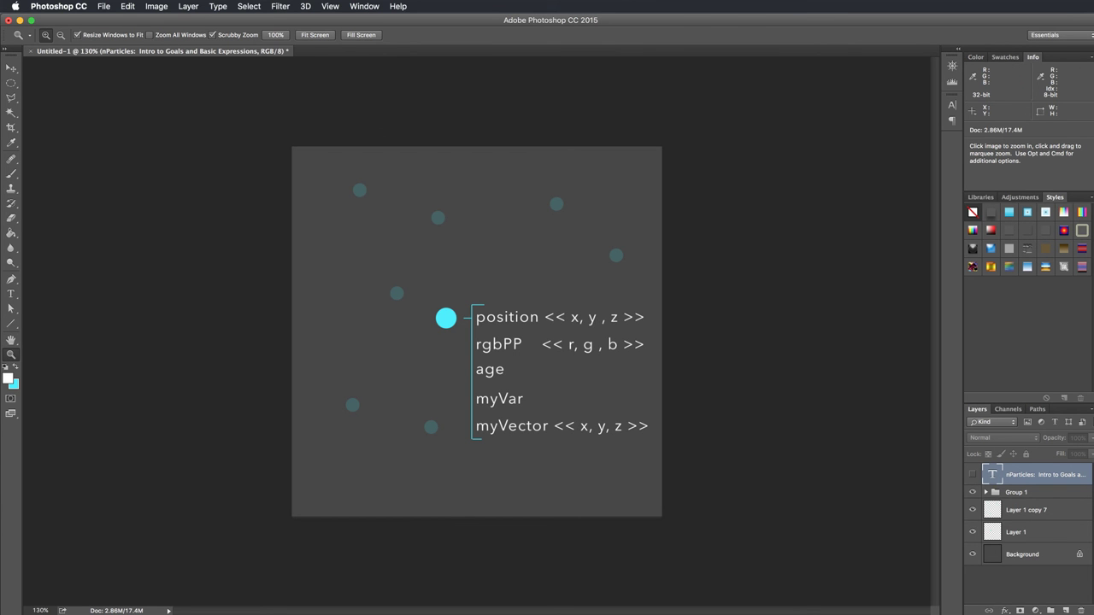
key(super+Tab)
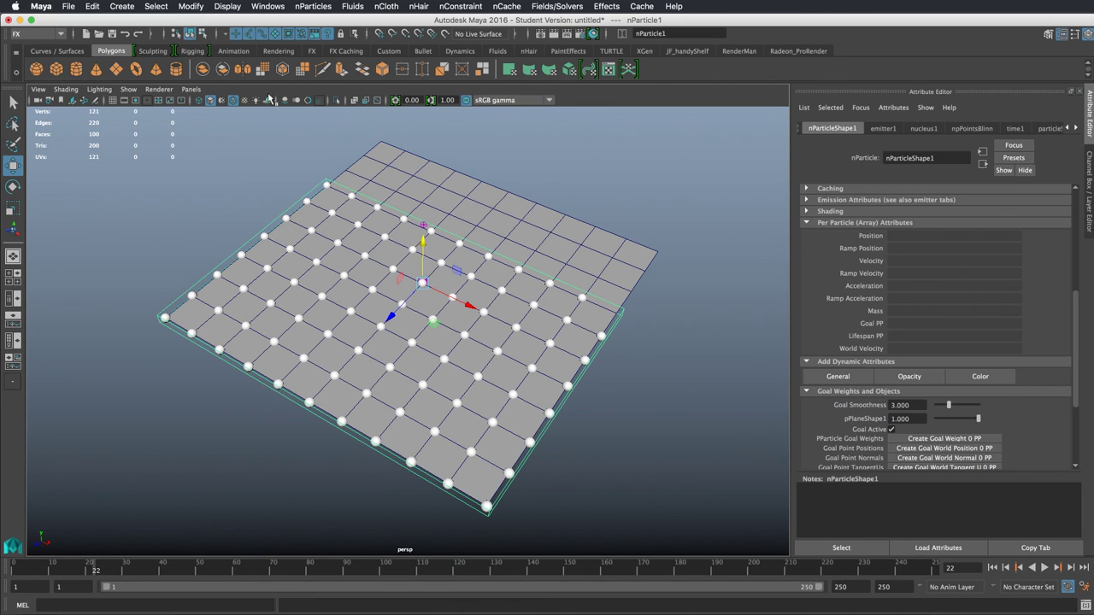
click(271, 6)
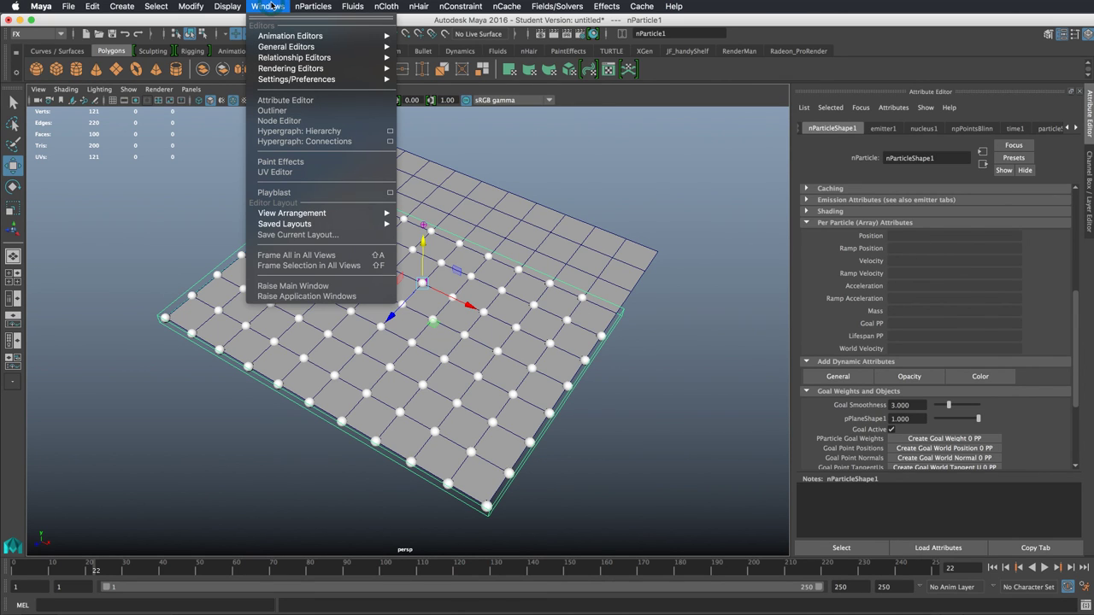
Open the Component Editor and show its per-particle value columns
mouse_move(280, 43)
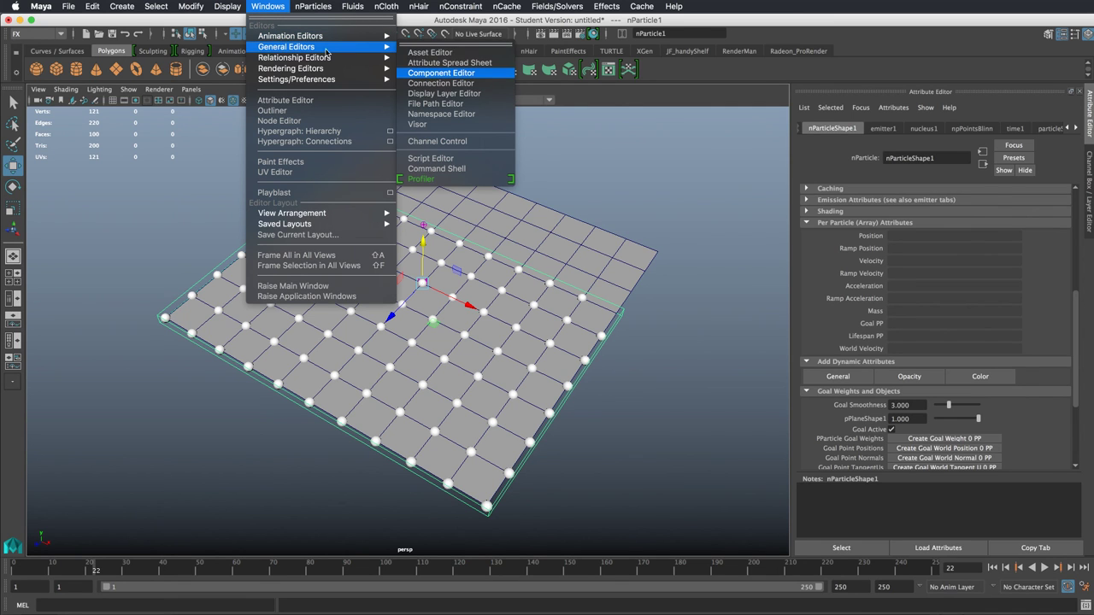
click(432, 75)
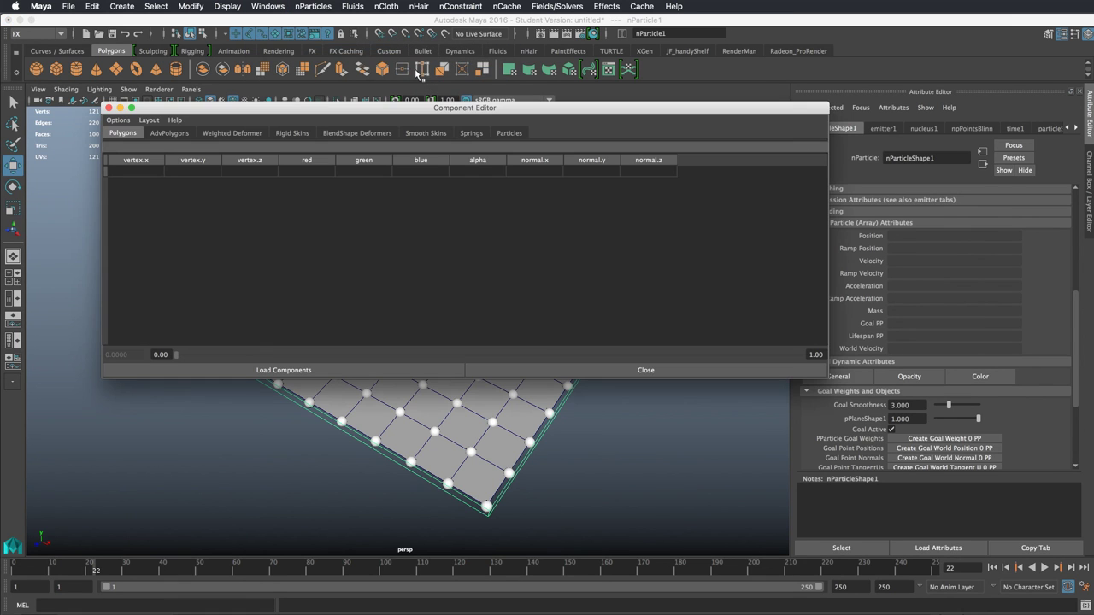
drag(537, 105, 553, 75)
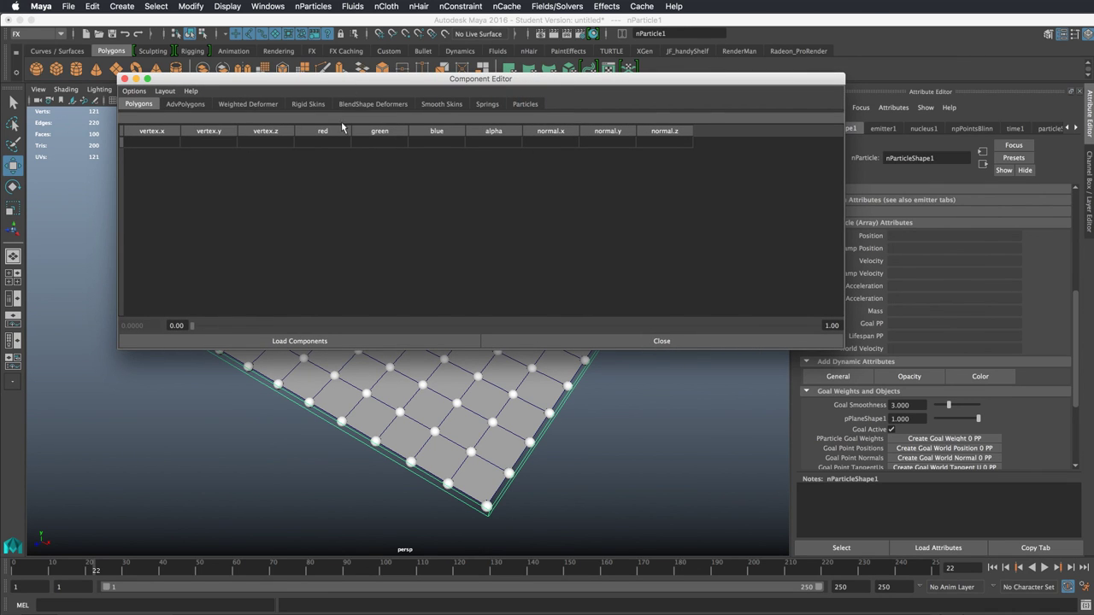
click(459, 399)
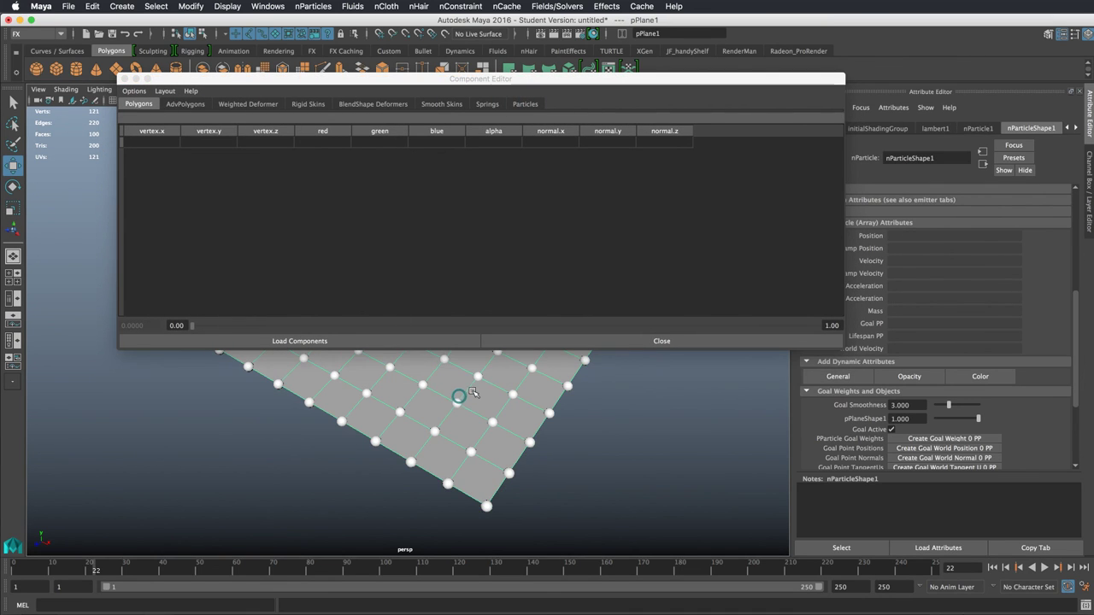
click(248, 108)
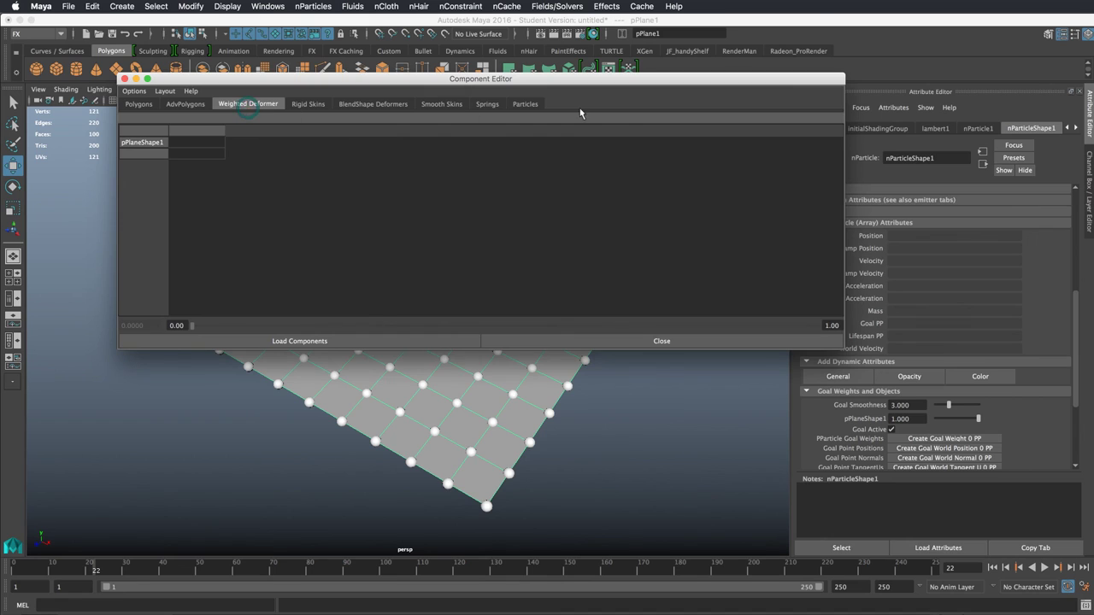
click(524, 104)
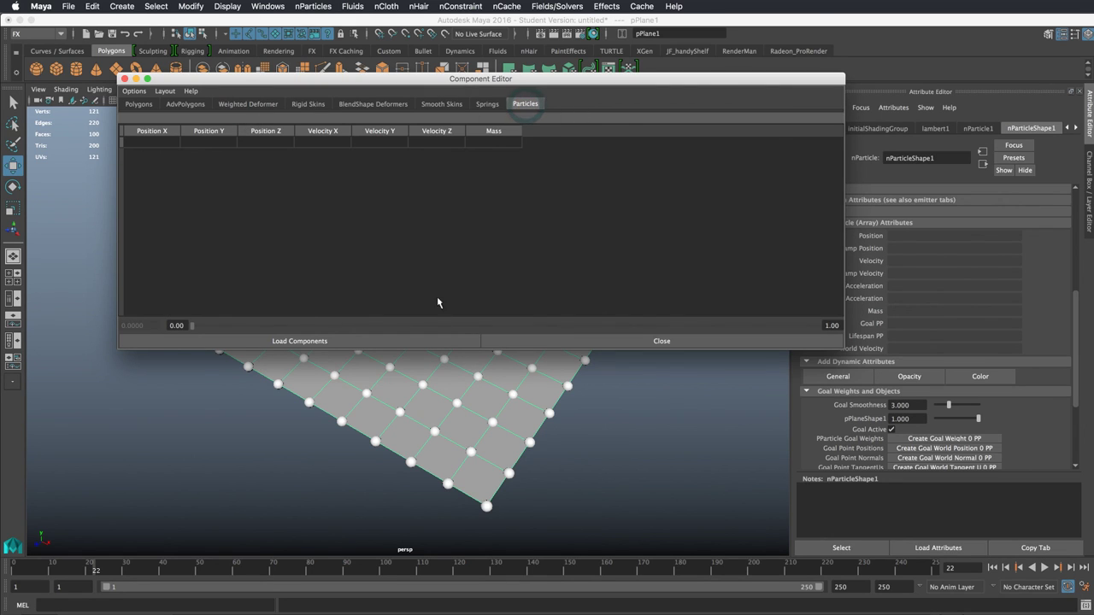
Switch nParticle1 to particle component mode and select particle pt[32] to list its values
right_click(458, 404)
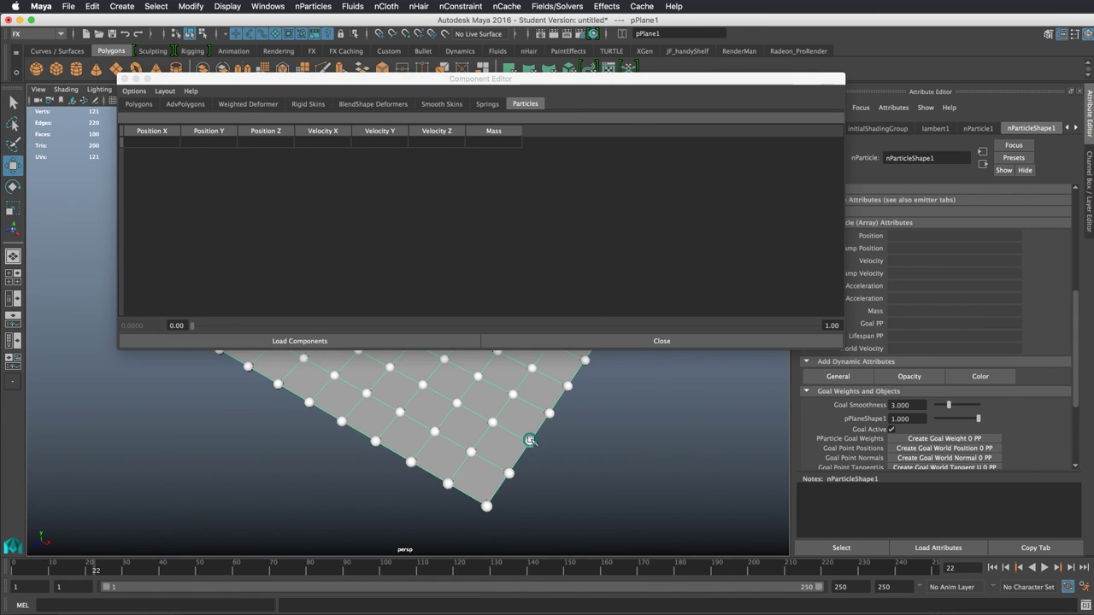
click(530, 442)
right_click(530, 442)
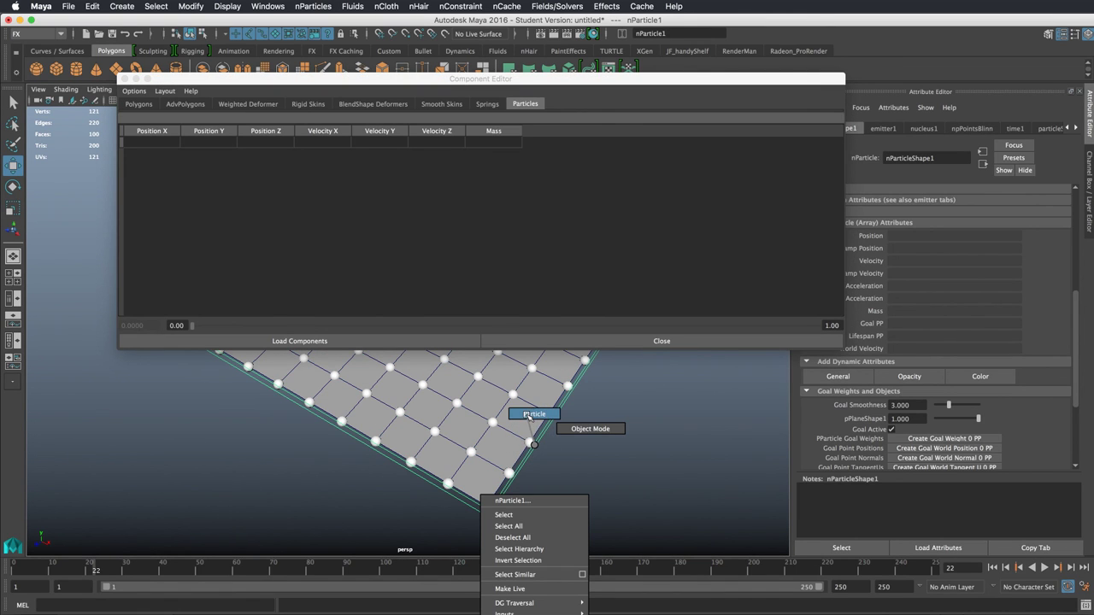
click(536, 414)
click(531, 442)
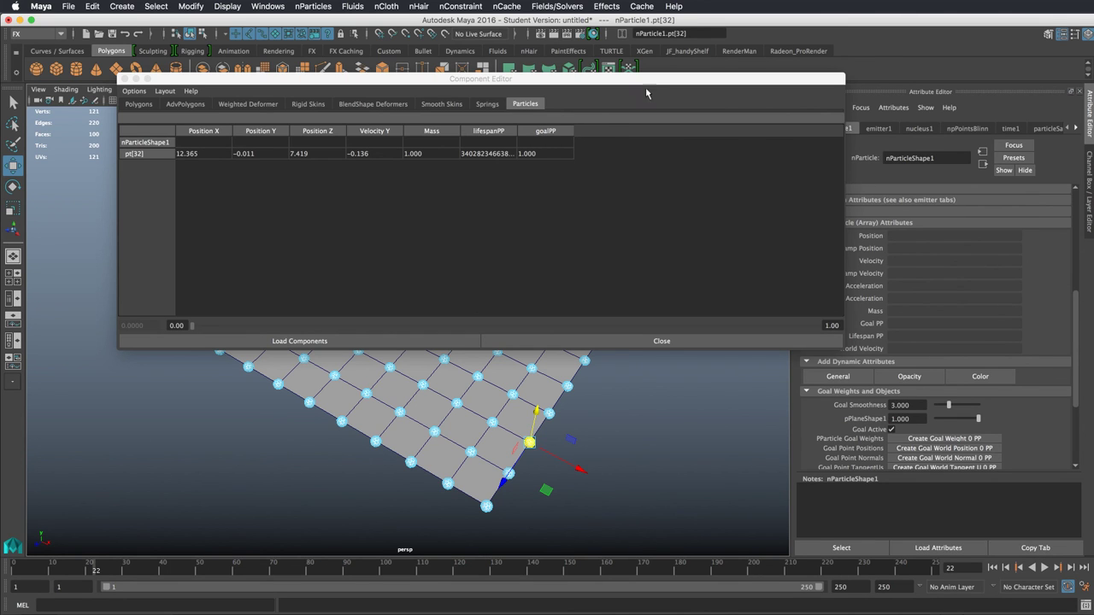
drag(647, 79, 576, 72)
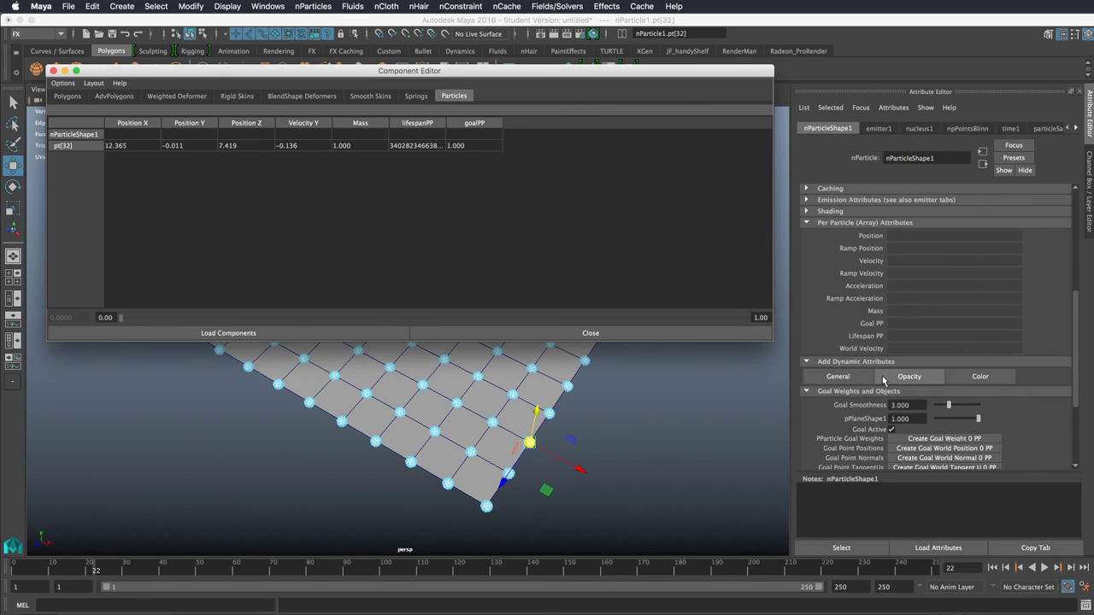
Add goalU and goalV from the Particle list of Add Dynamic Attributes > General
click(838, 376)
drag(750, 354, 642, 191)
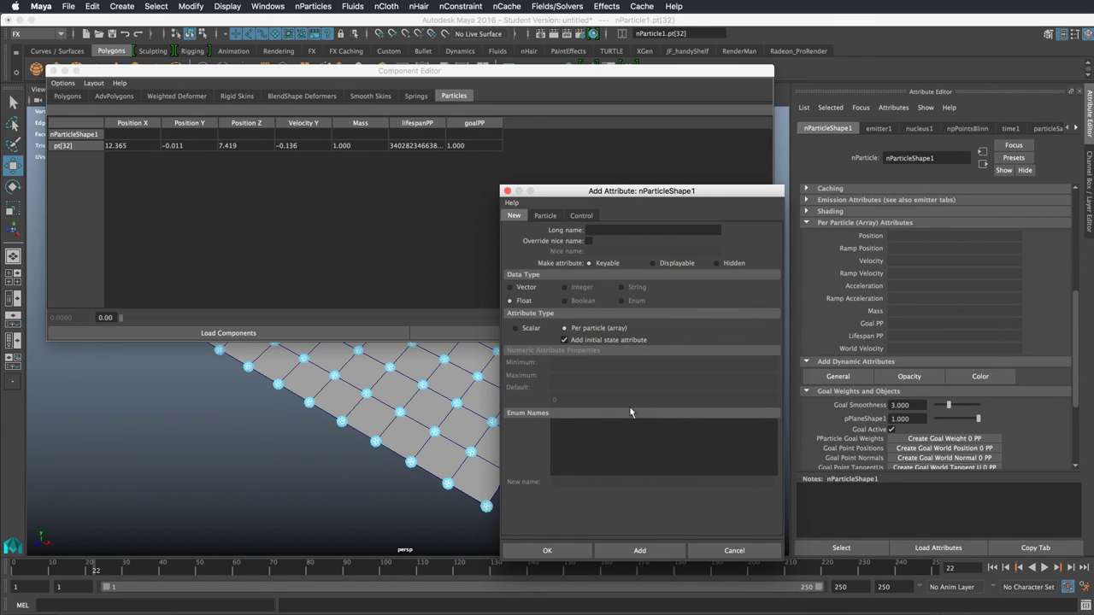
click(545, 217)
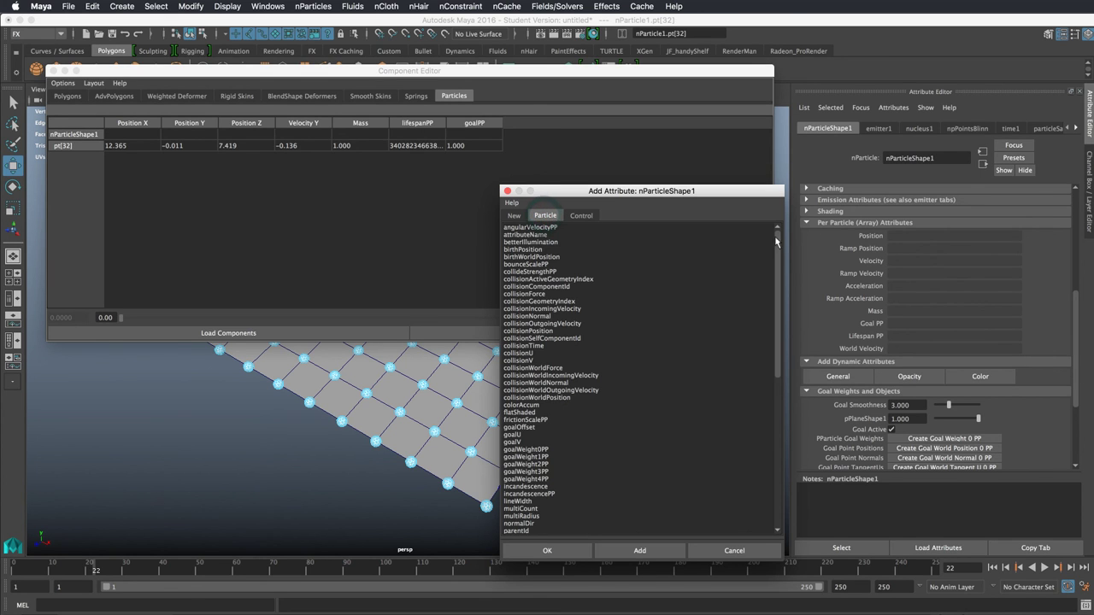
scroll(775, 259, down, 3)
drag(776, 256, 766, 204)
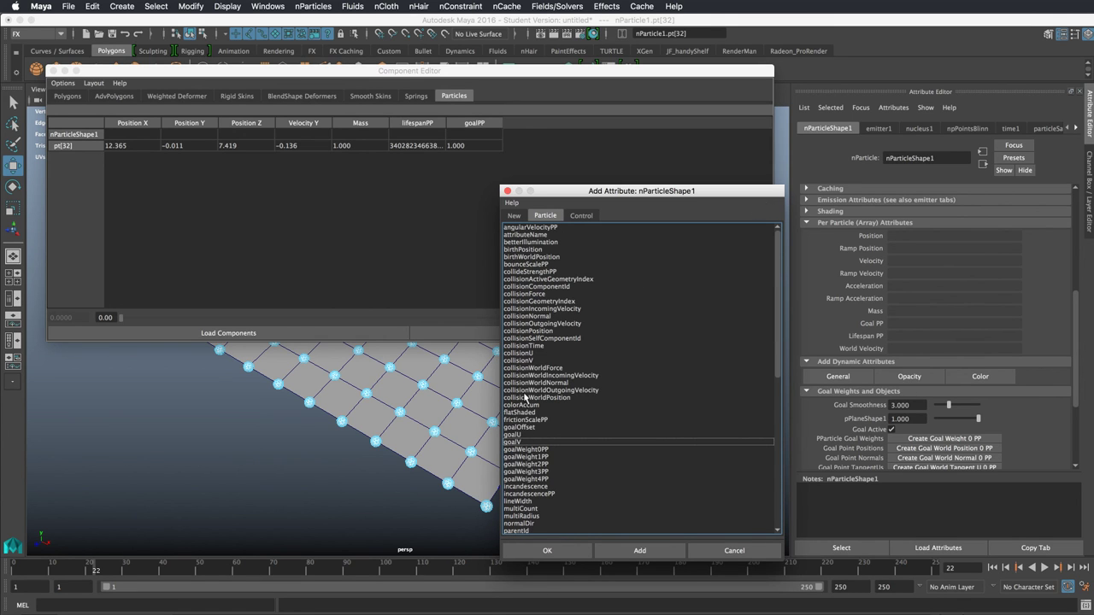
click(512, 435)
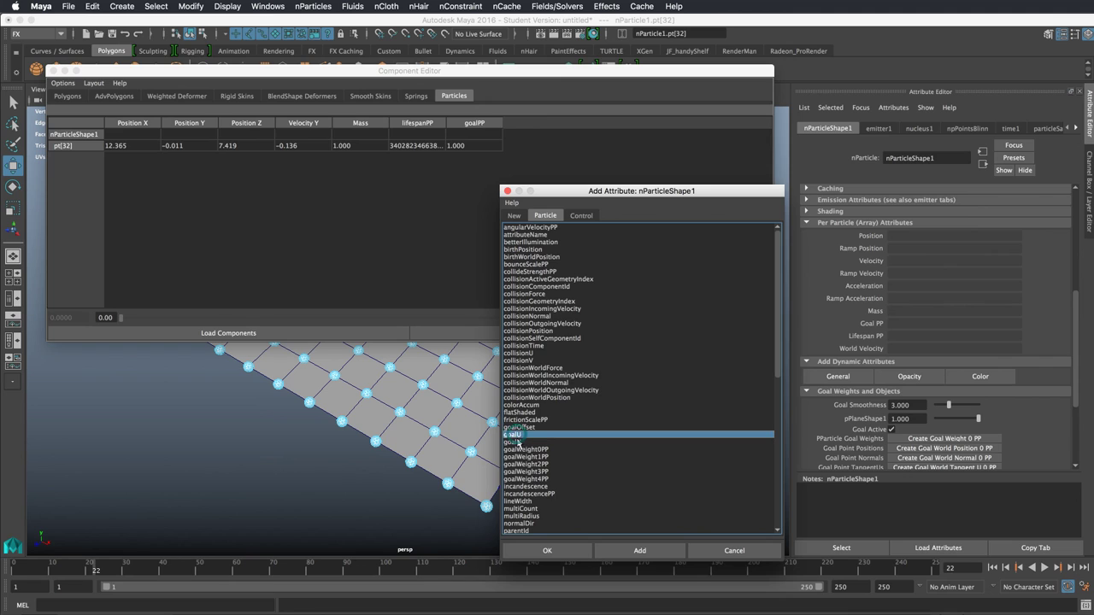
shift+click(518, 443)
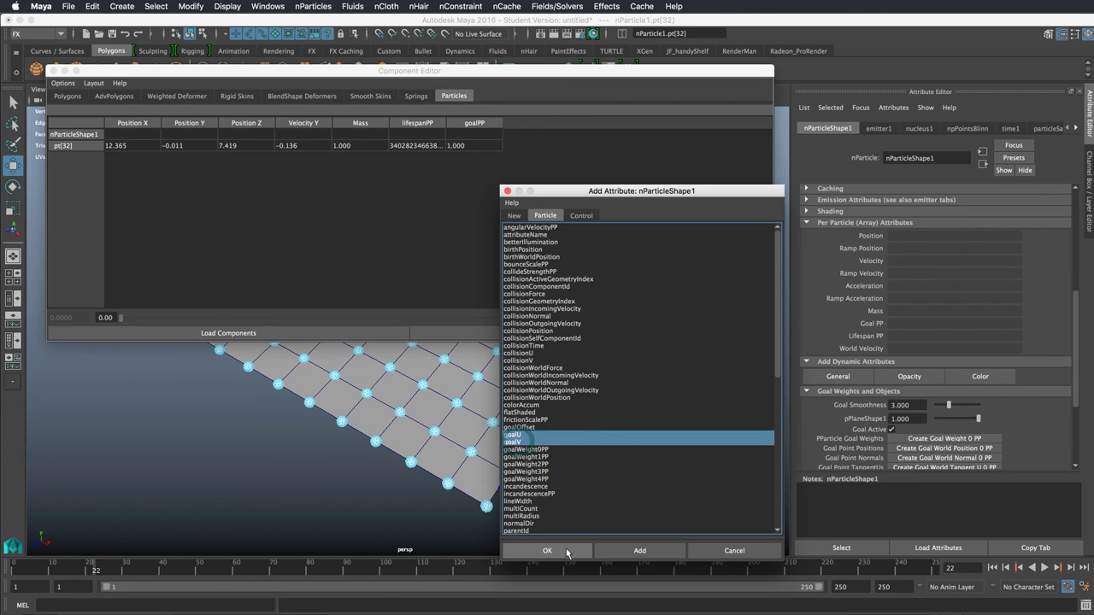
click(636, 552)
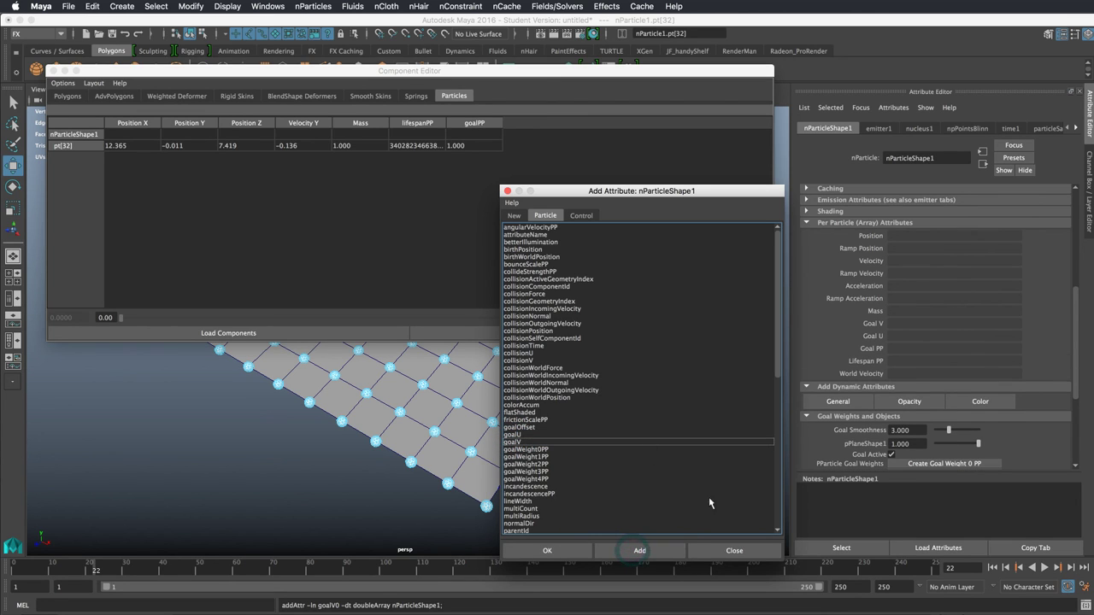
click(735, 552)
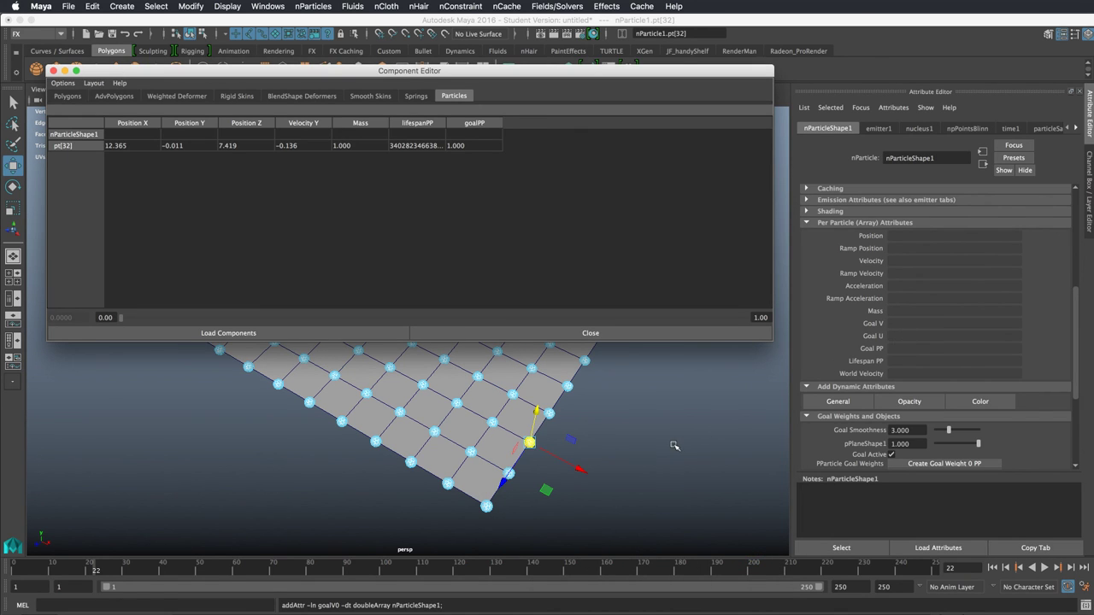
Check particle pt[54] shows goalU and goalV at 0, then return to Object Mode
click(602, 409)
click(568, 386)
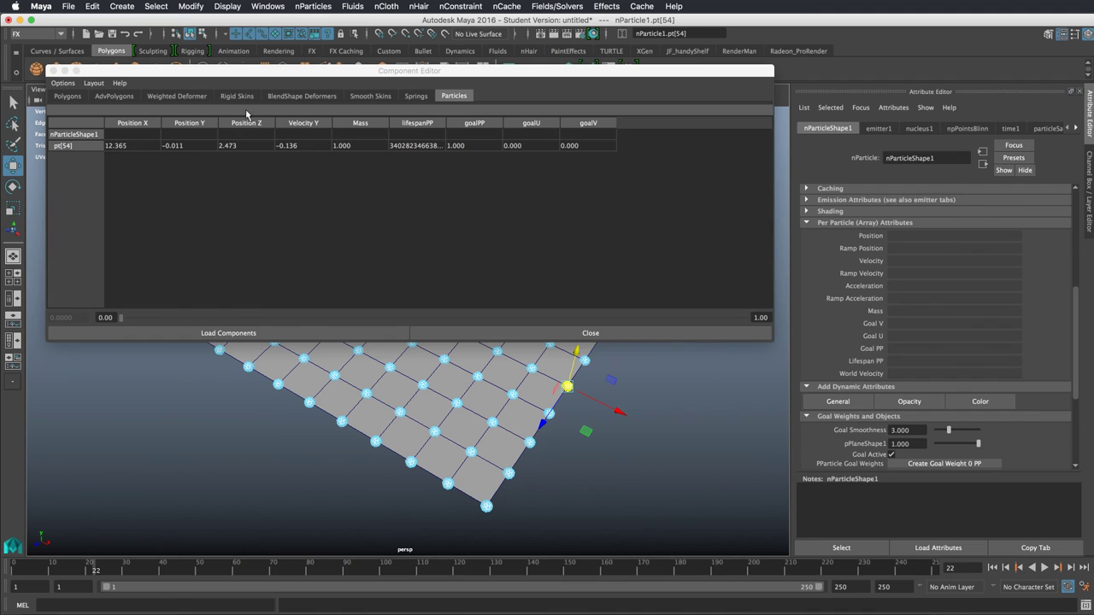
click(53, 71)
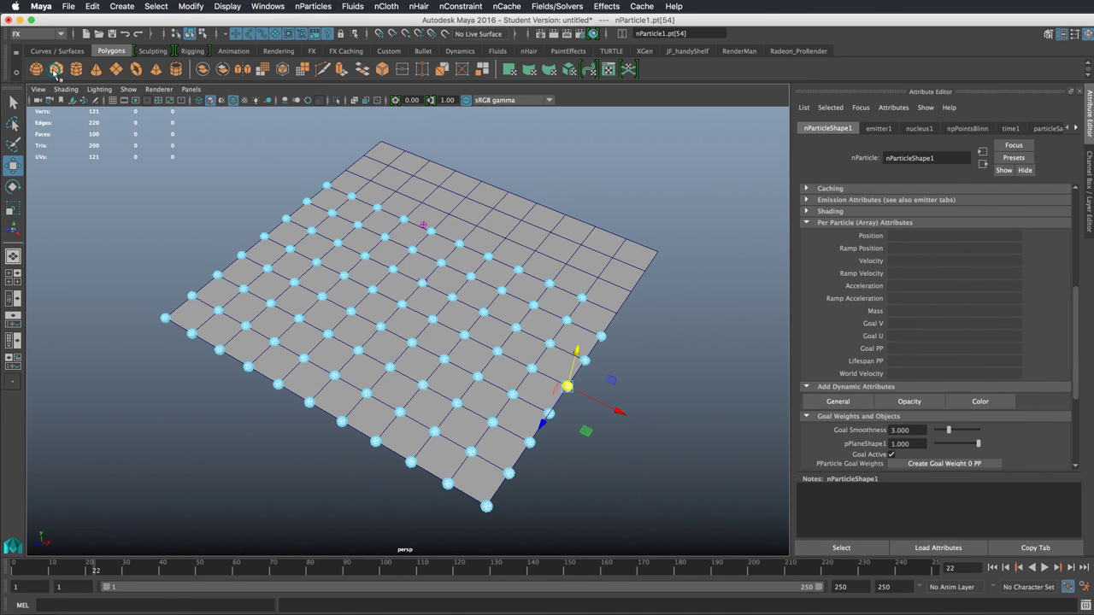
right_click(550, 416)
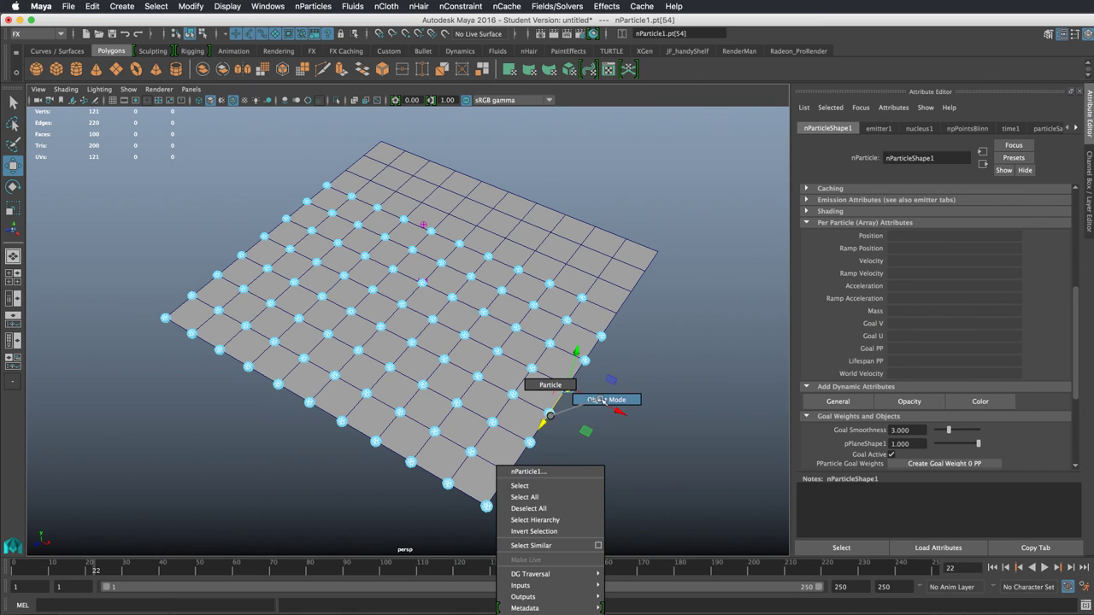
click(602, 400)
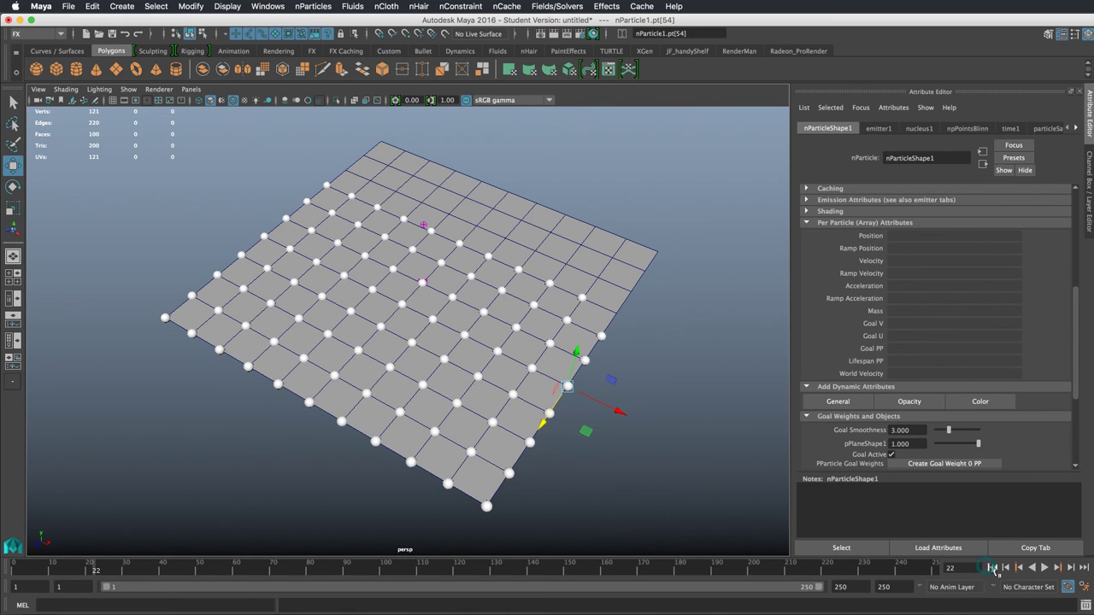
Rewind and play the simulation, then expand Count to see 116 particles
click(992, 568)
click(1044, 568)
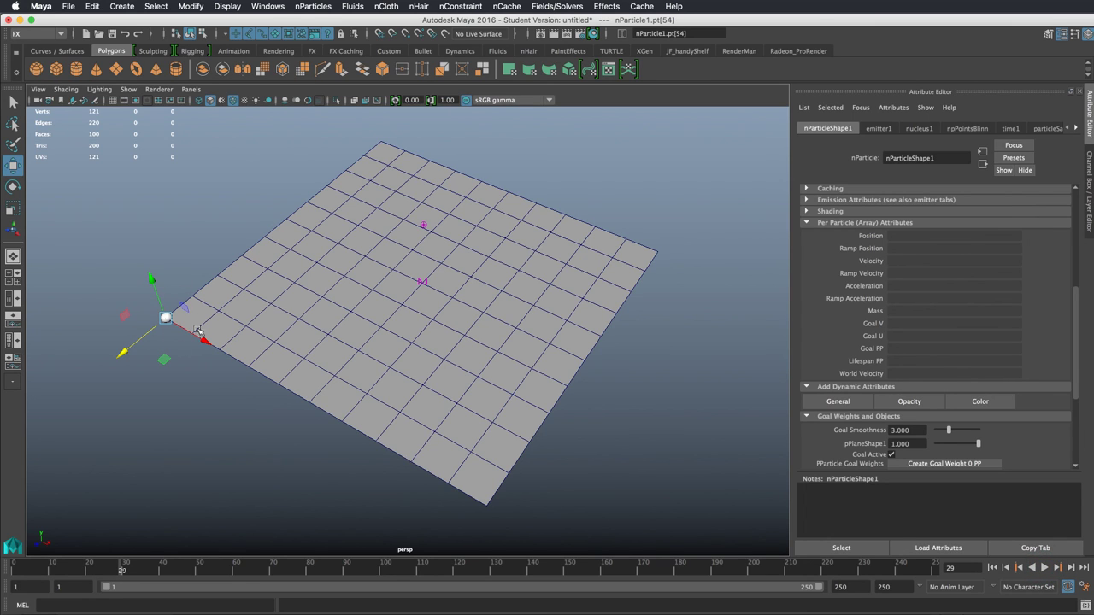
click(1078, 209)
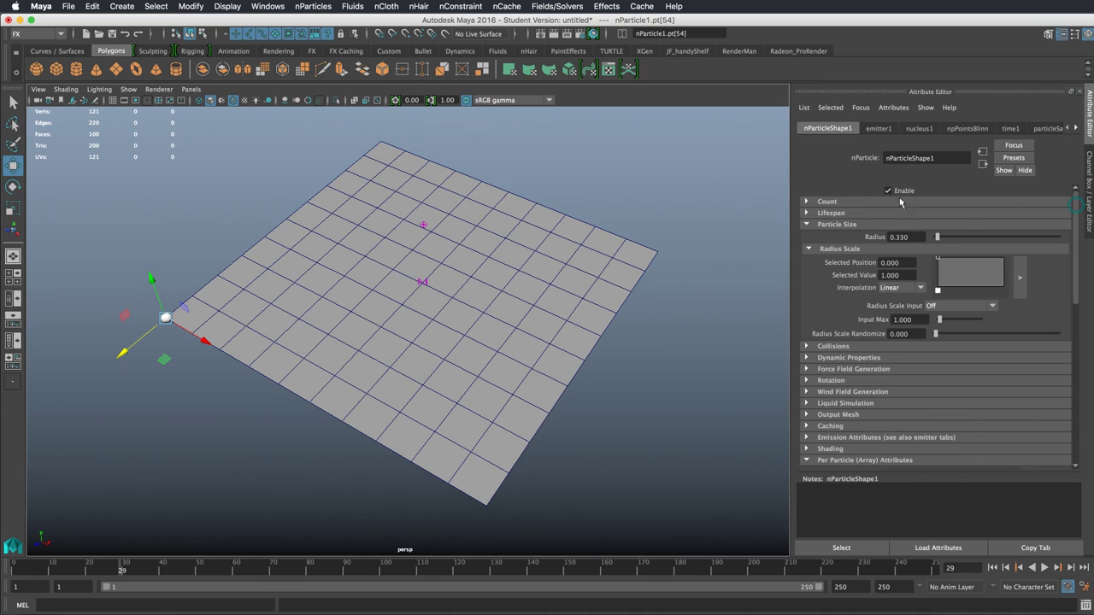
click(804, 201)
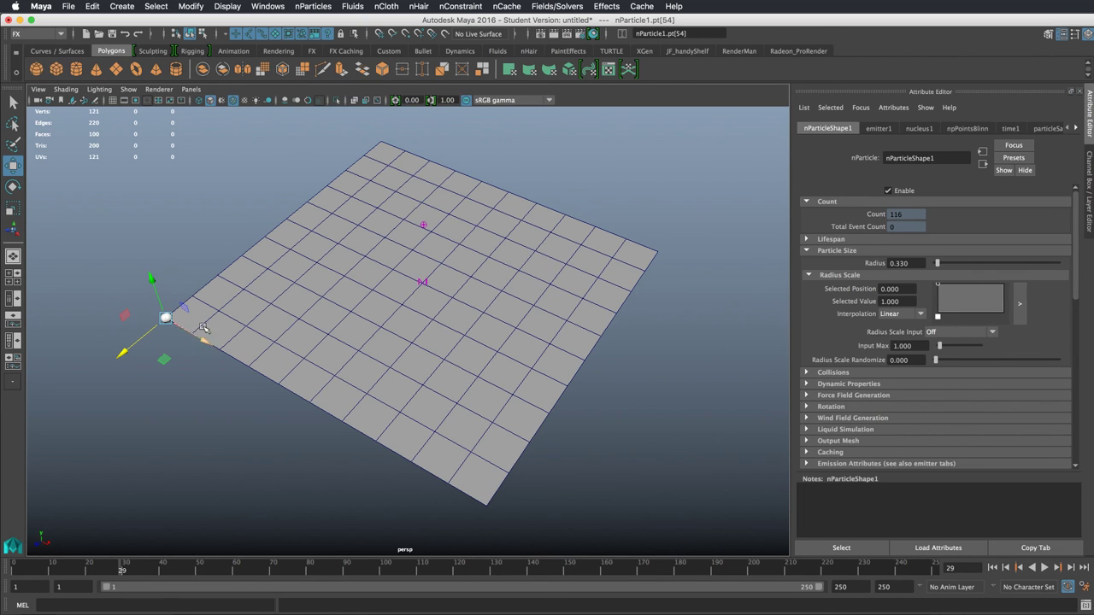
scroll(1079, 240, down, 12)
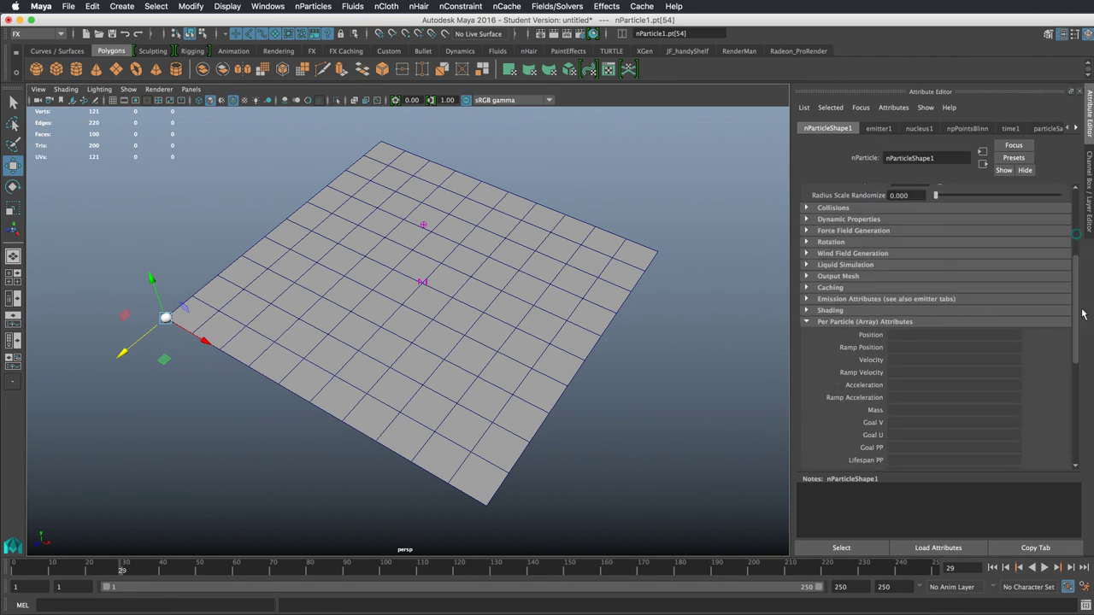
scroll(940, 291, up, 3)
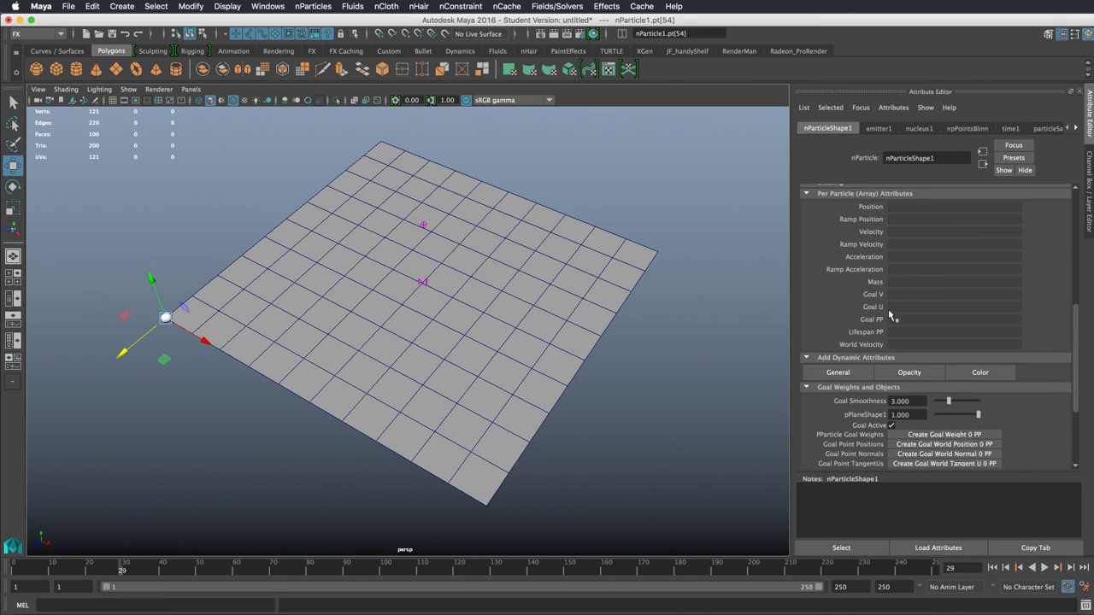
click(234, 7)
Reopen the Component Editor on its Particles tab
mouse_move(254, 8)
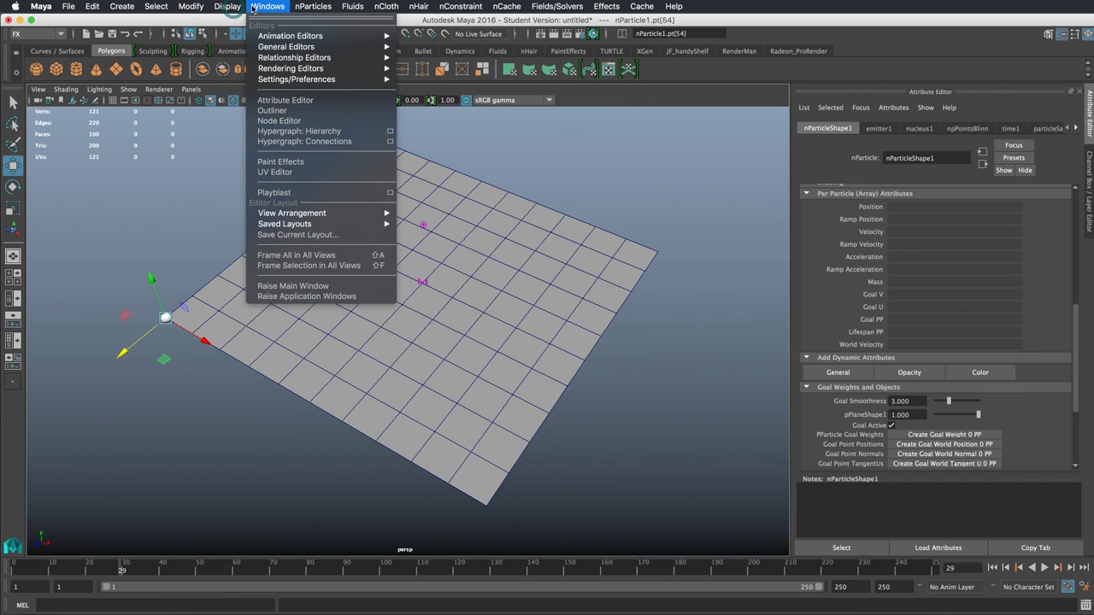
mouse_move(215, 7)
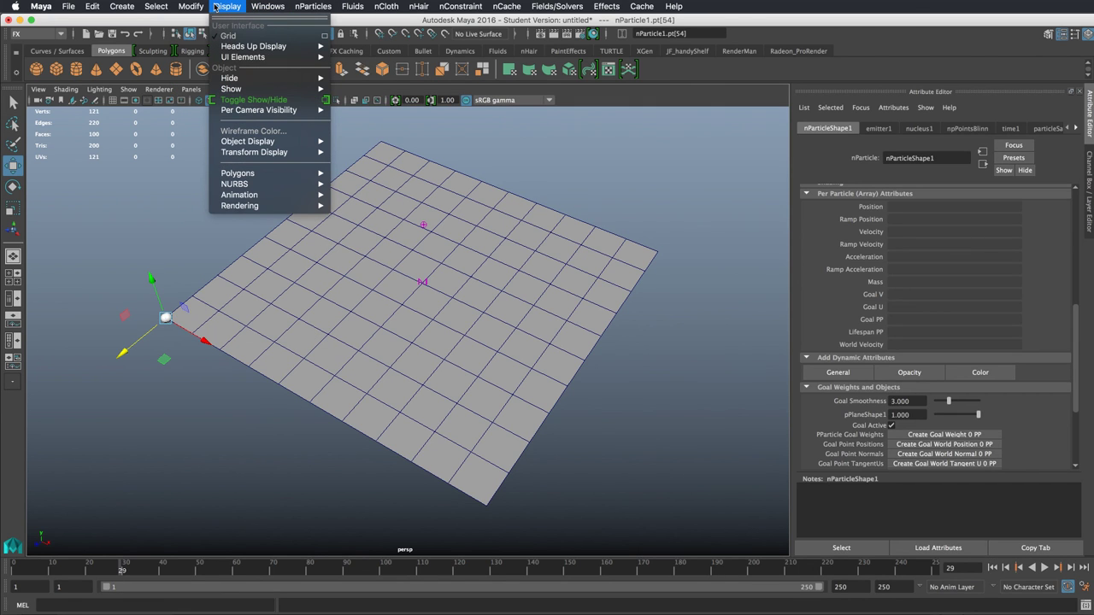
mouse_move(342, 46)
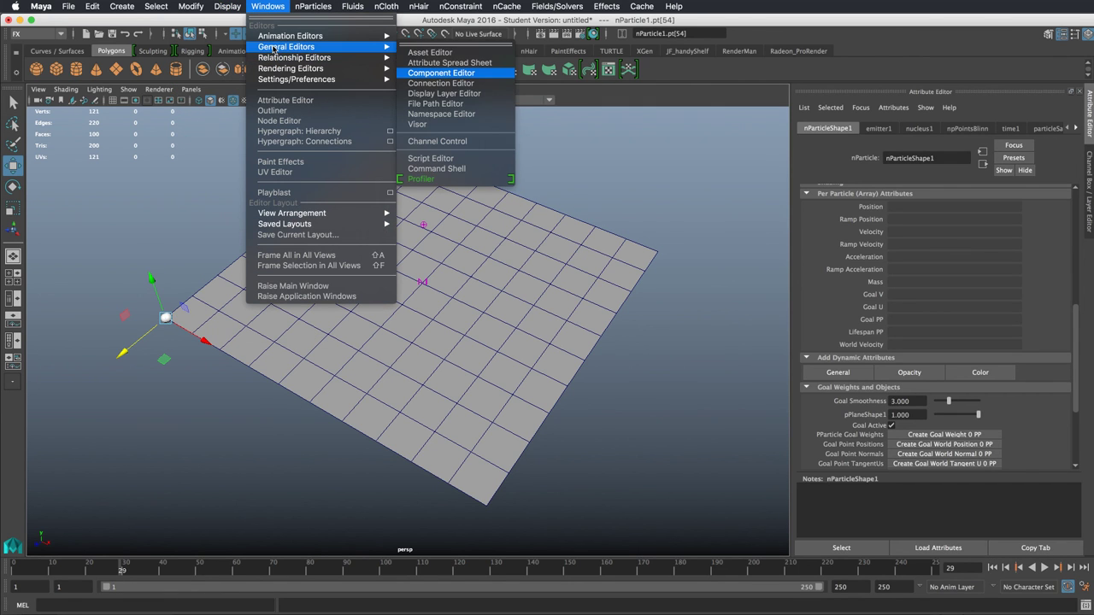
click(450, 73)
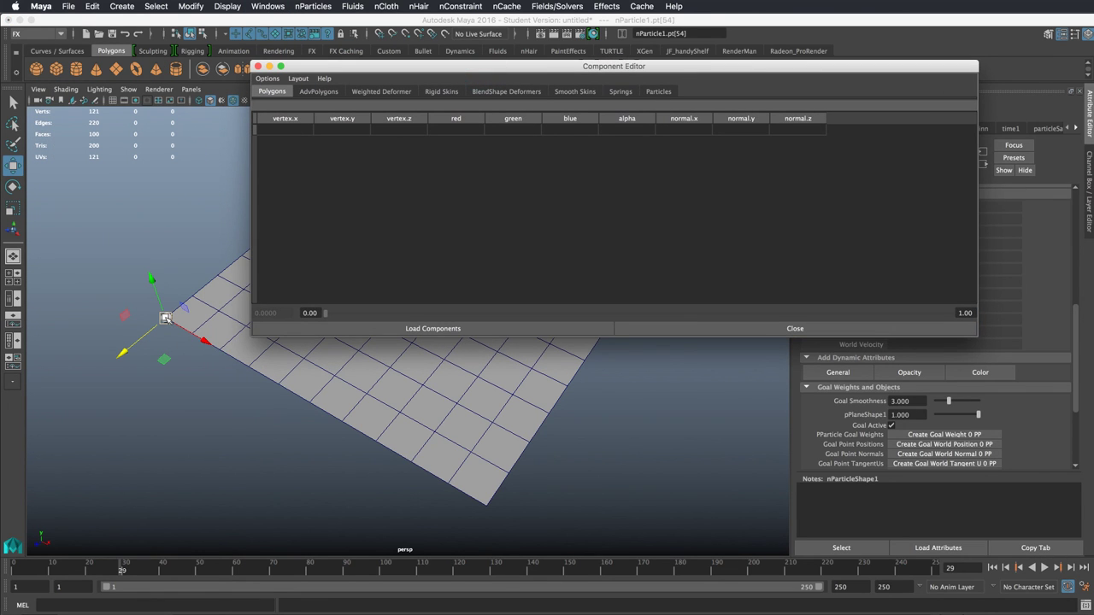
right_drag(166, 318, 167, 283)
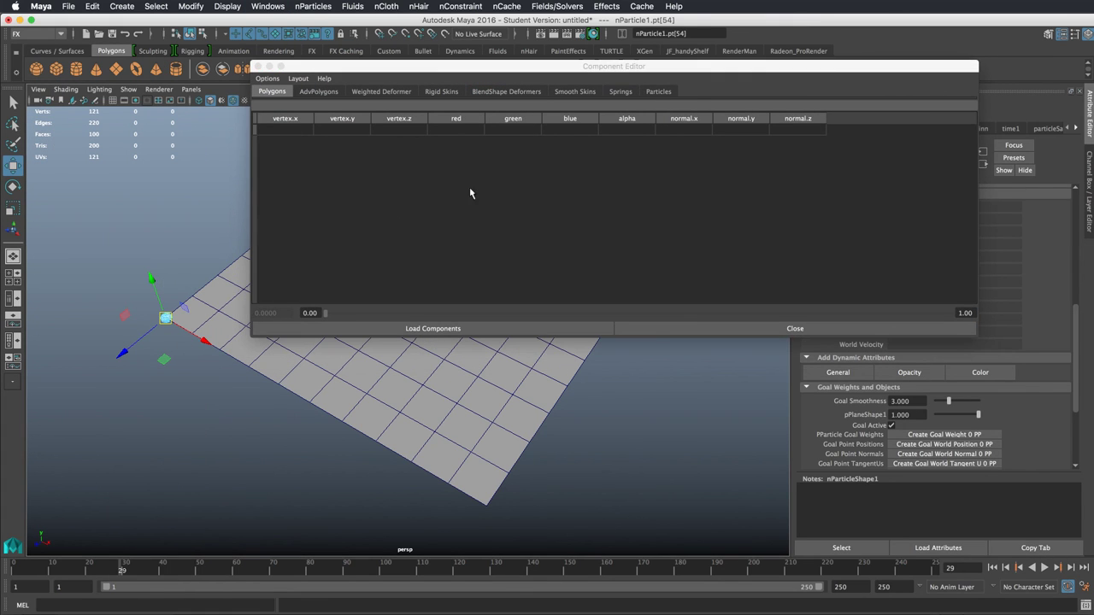
click(659, 92)
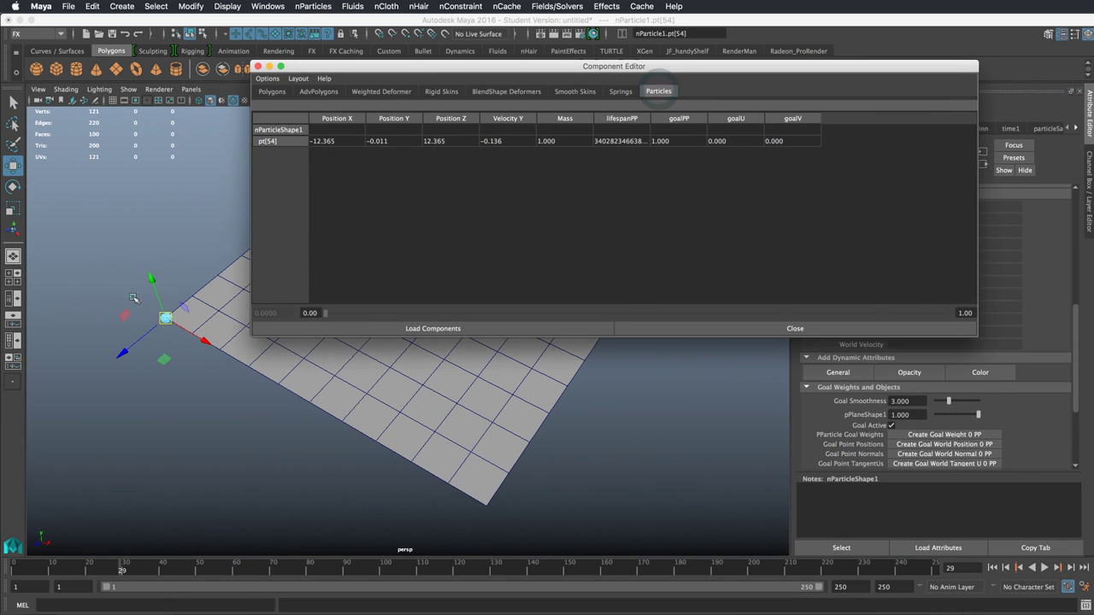
Select all particles, confirm goalU and goalV read 0.000 for pt[0]–pt[115], and close the editor
drag(185, 345, 147, 298)
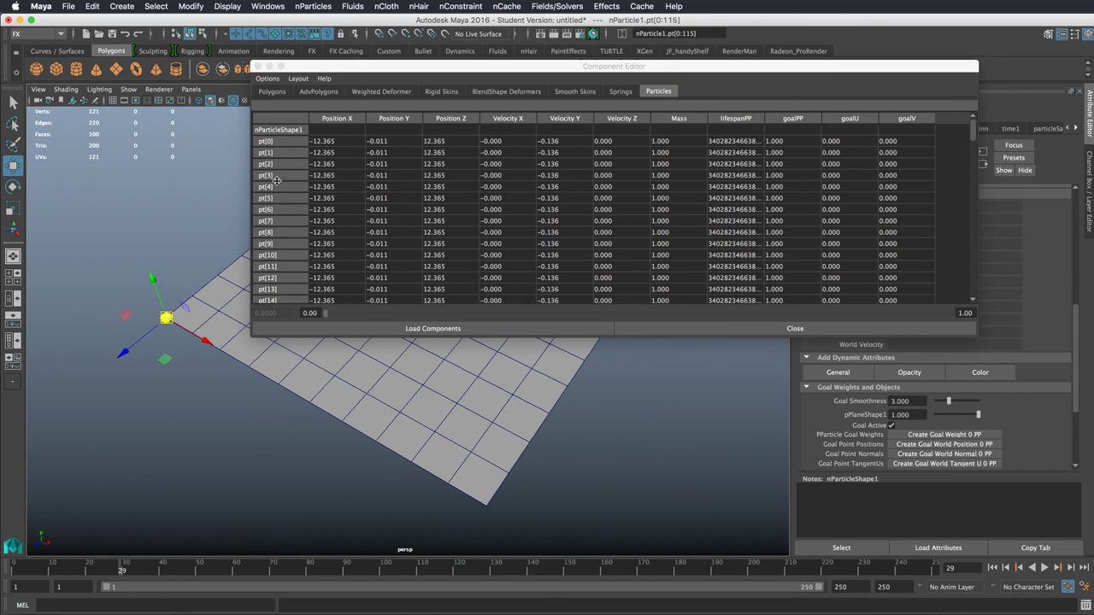
drag(975, 130, 972, 313)
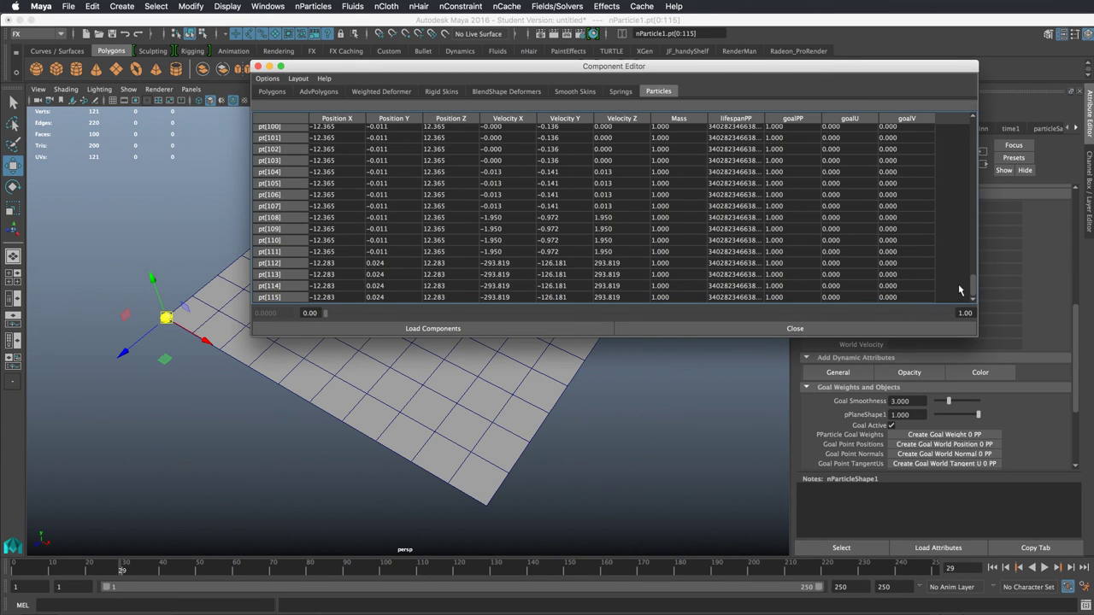
scroll(972, 288, up, 10)
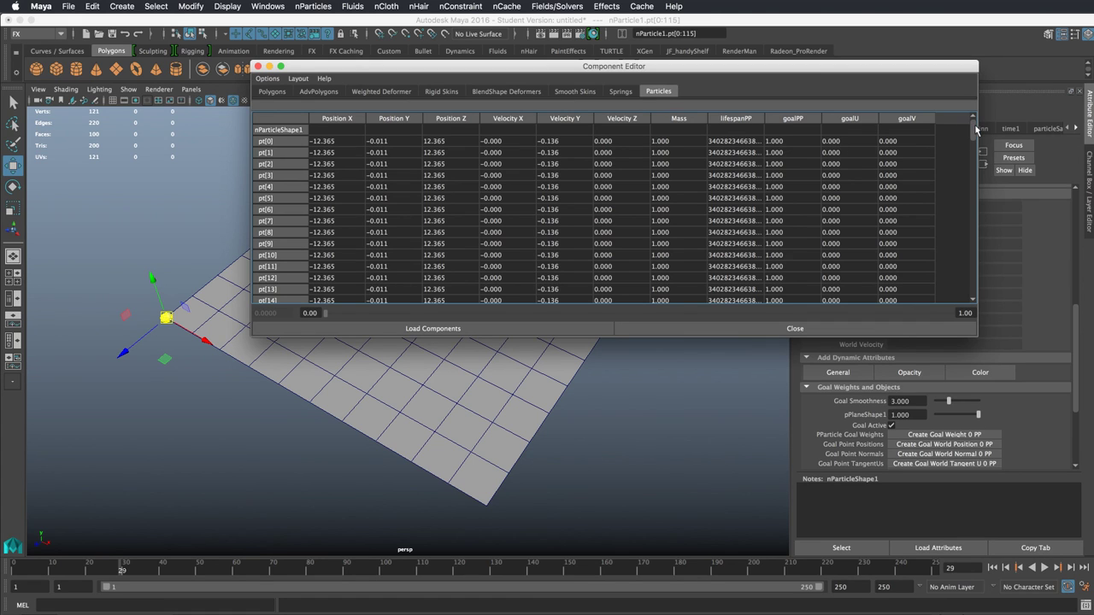
drag(976, 128, 967, 292)
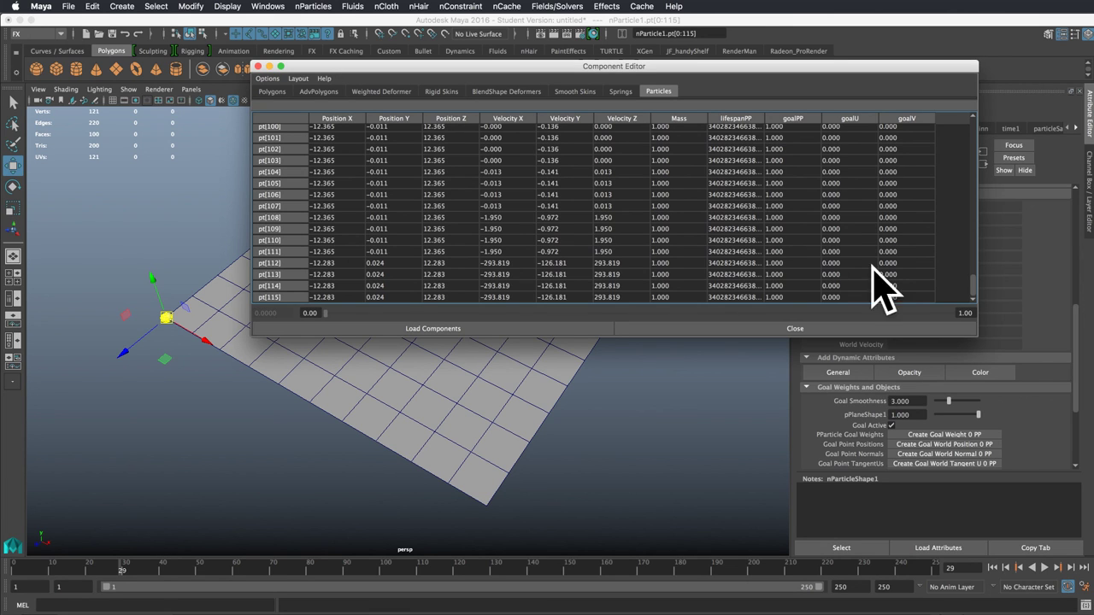
click(258, 66)
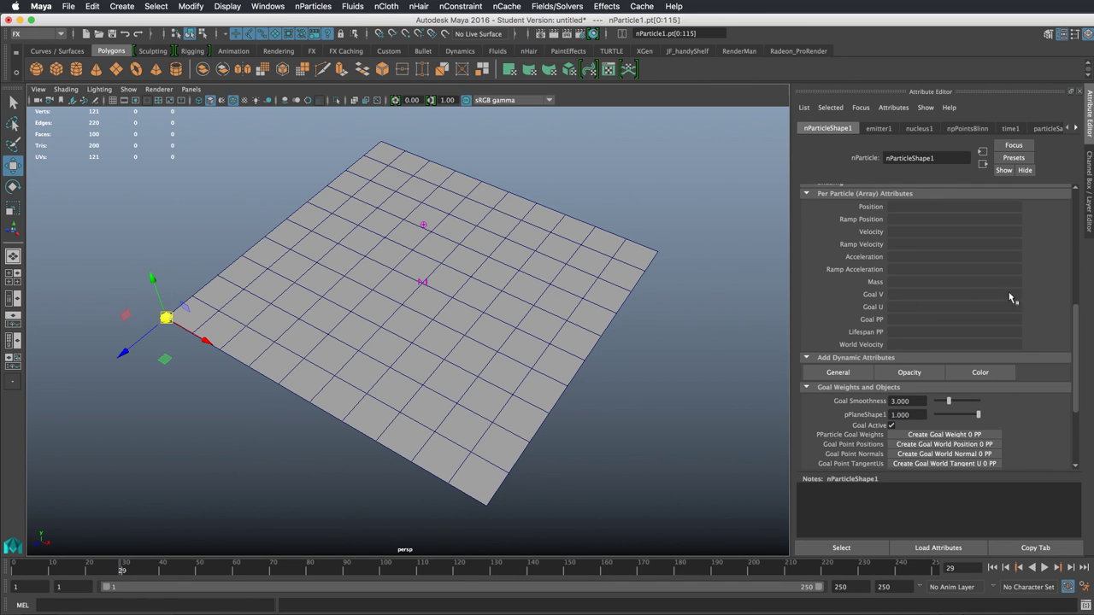
Choose Creation Expression from the Goal V field's right-click menu
right_click(913, 297)
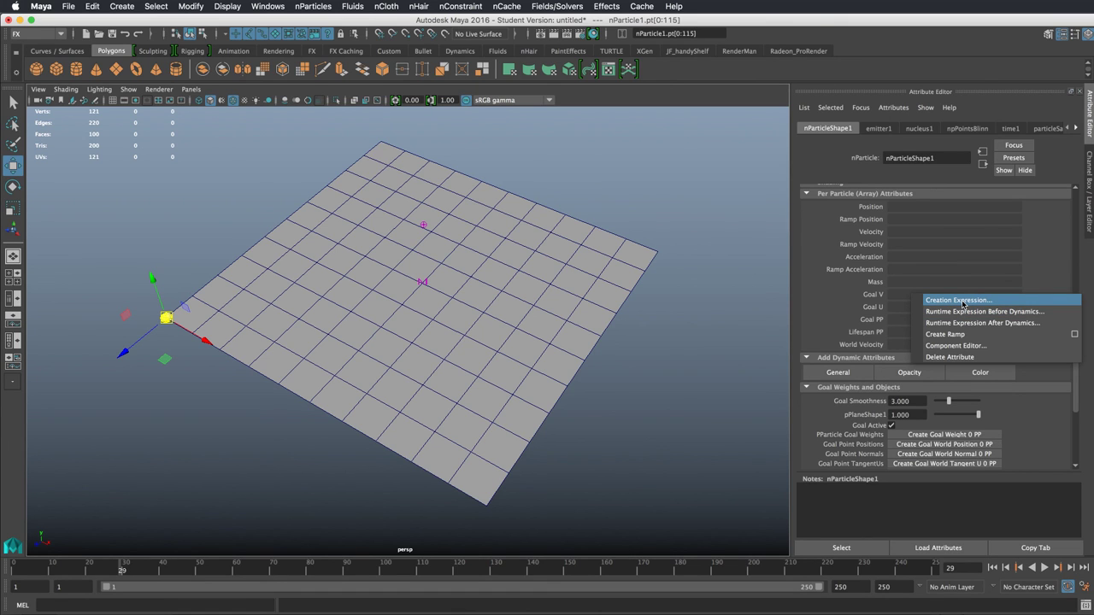
click(957, 300)
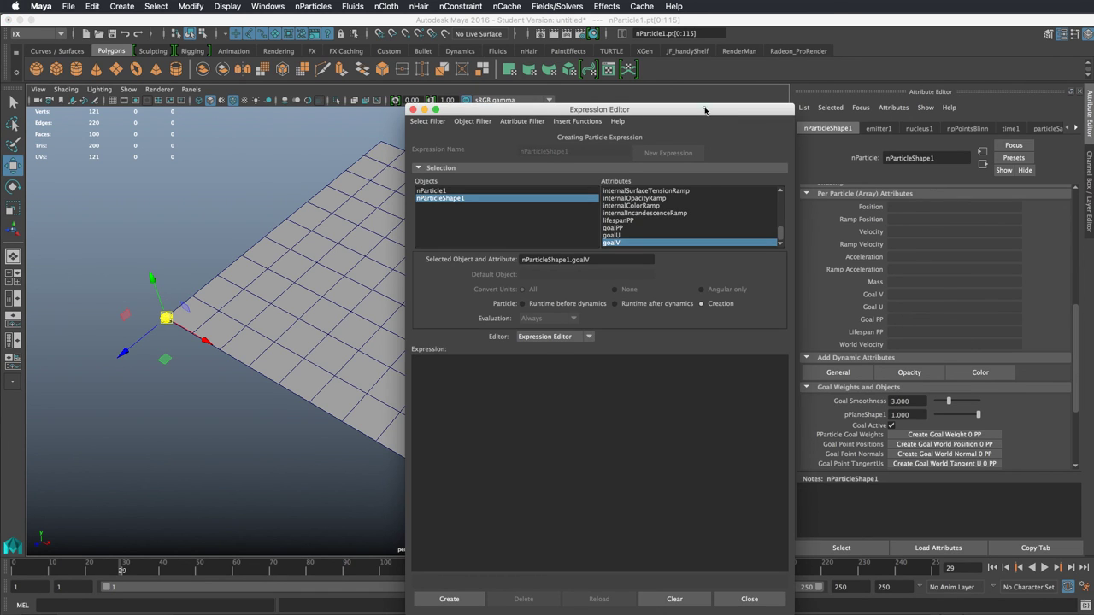
Reposition the Expression Editor and paste the nParticleShape1.goalU name into the expression area
drag(706, 110, 722, 58)
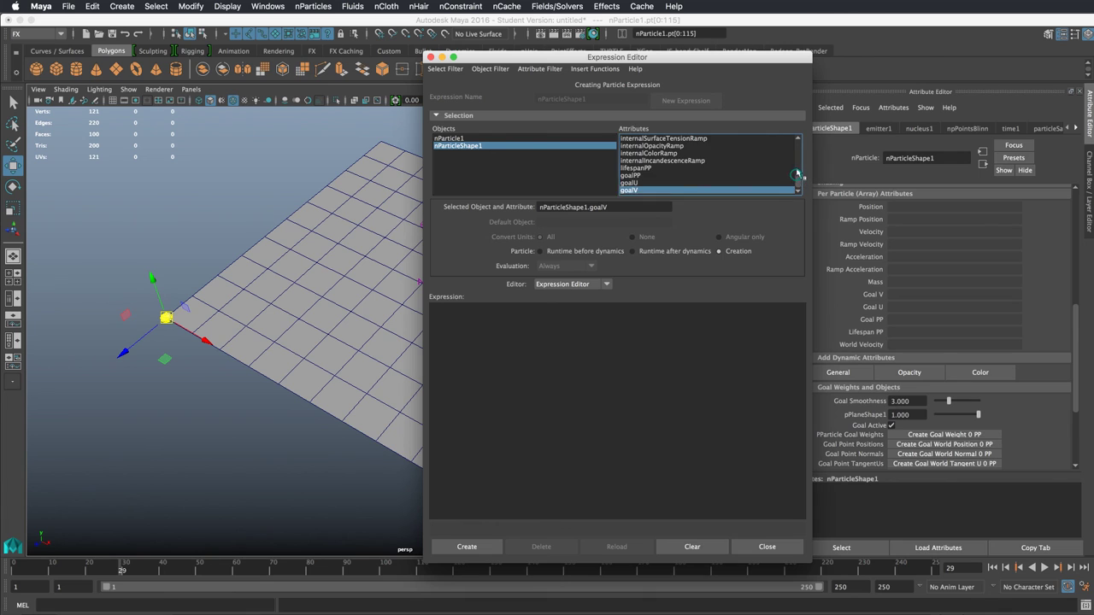
mouse_move(795, 182)
mouse_down()
mouse_move(800, 142)
mouse_move(800, 185)
mouse_up()
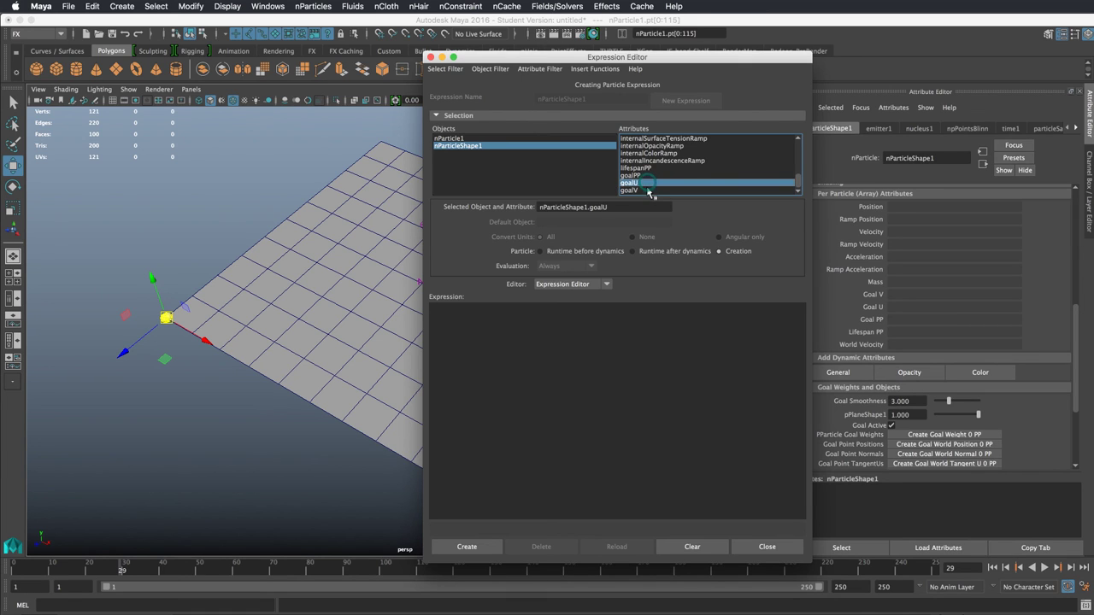
click(648, 190)
click(648, 182)
click(517, 320)
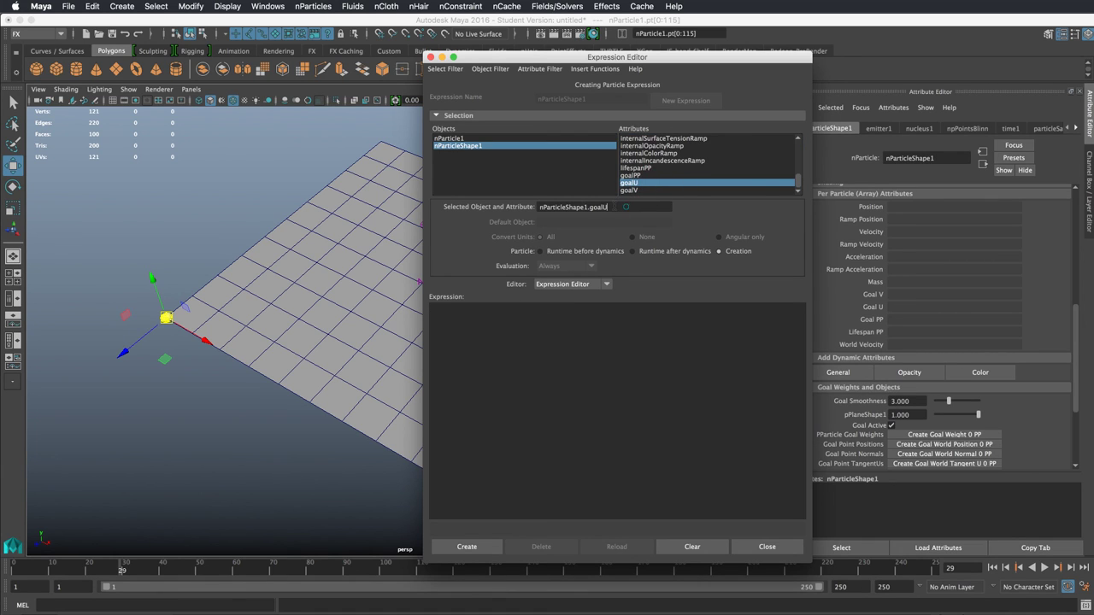
drag(625, 207, 513, 214)
key(super+c)
click(453, 334)
key(super+v)
Switch between goalU and goalV and highlight the nParticleShape1. prefix of the attribute name
click(639, 191)
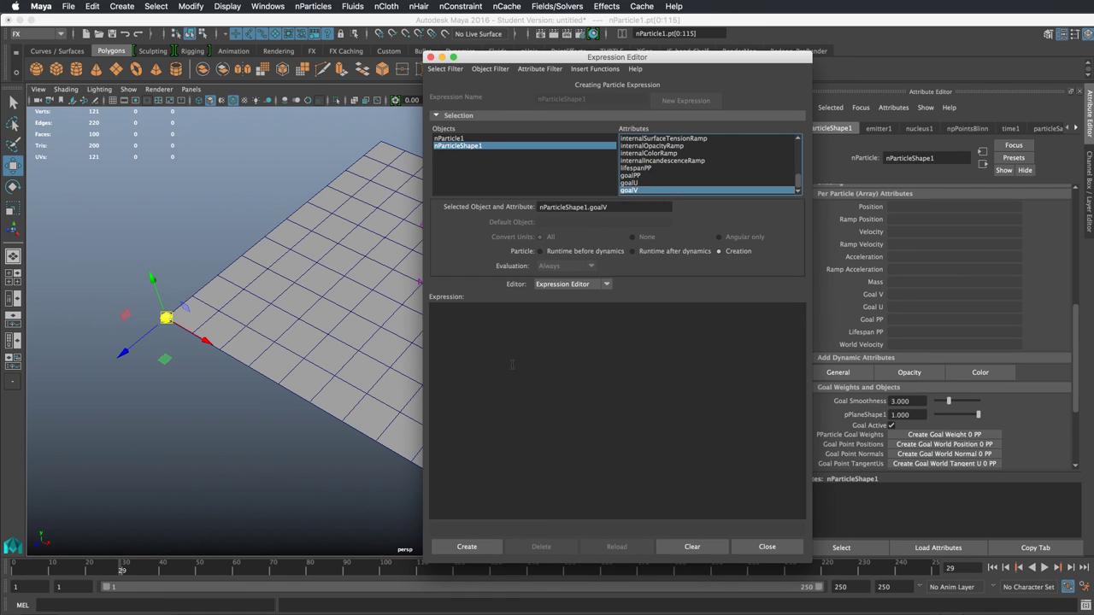
click(637, 183)
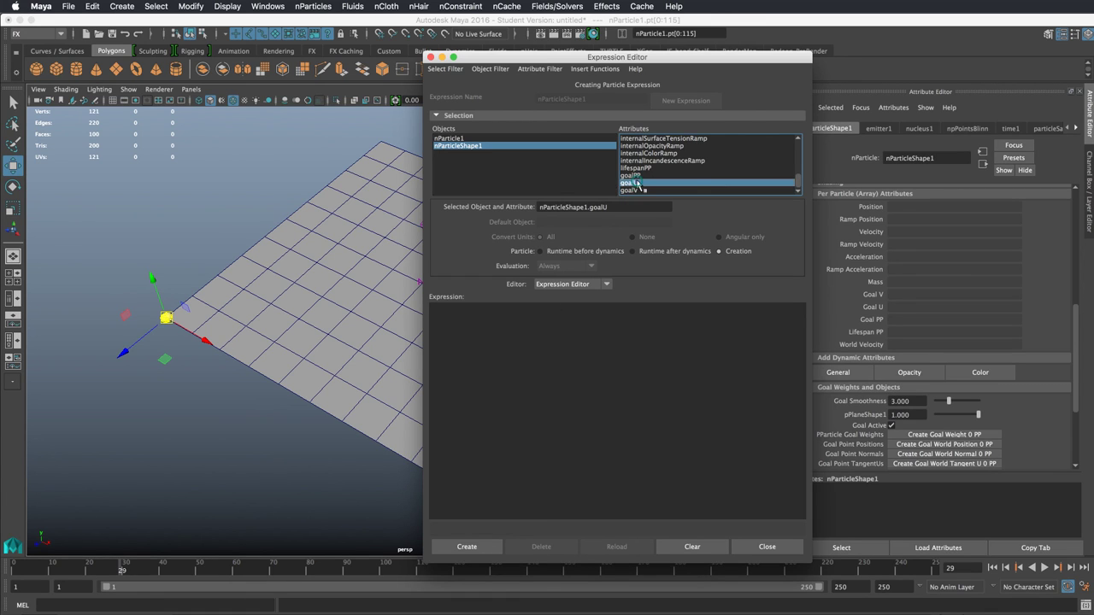
click(640, 191)
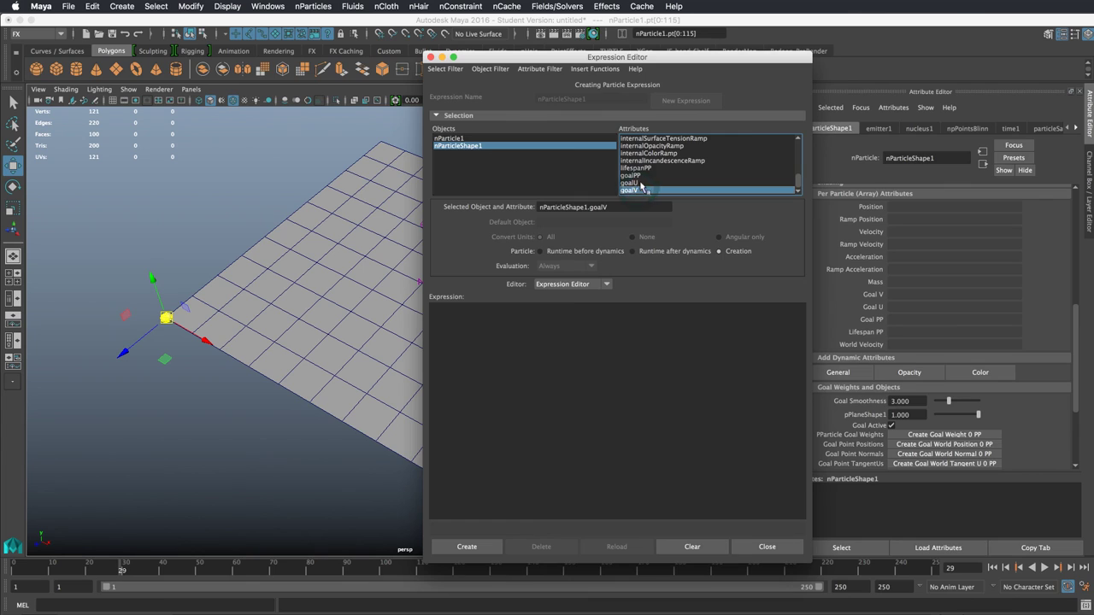
triple_click(622, 208)
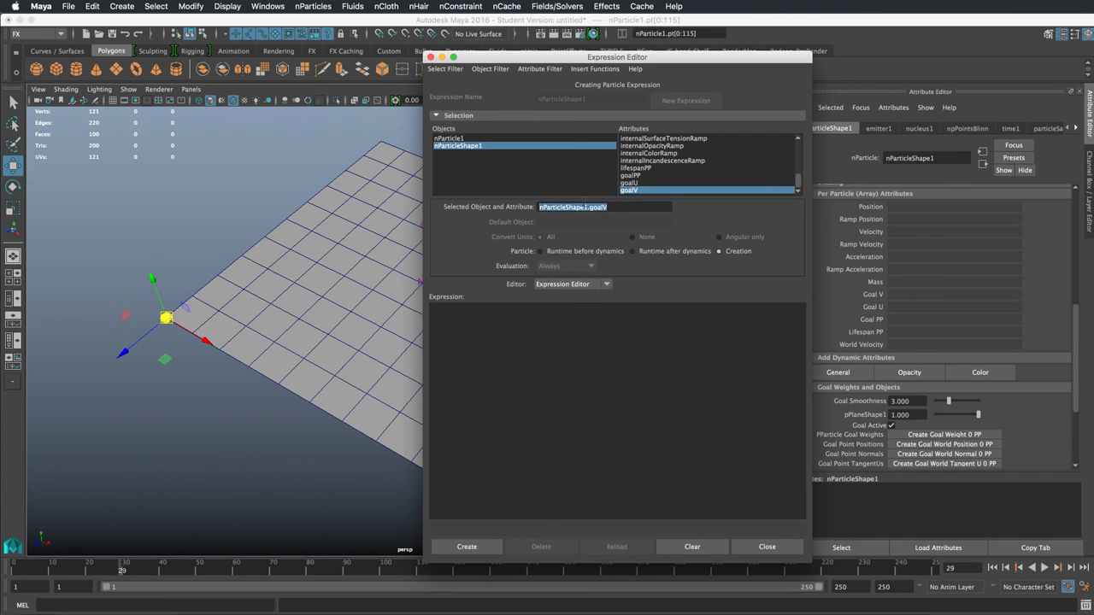
click(489, 350)
click(637, 182)
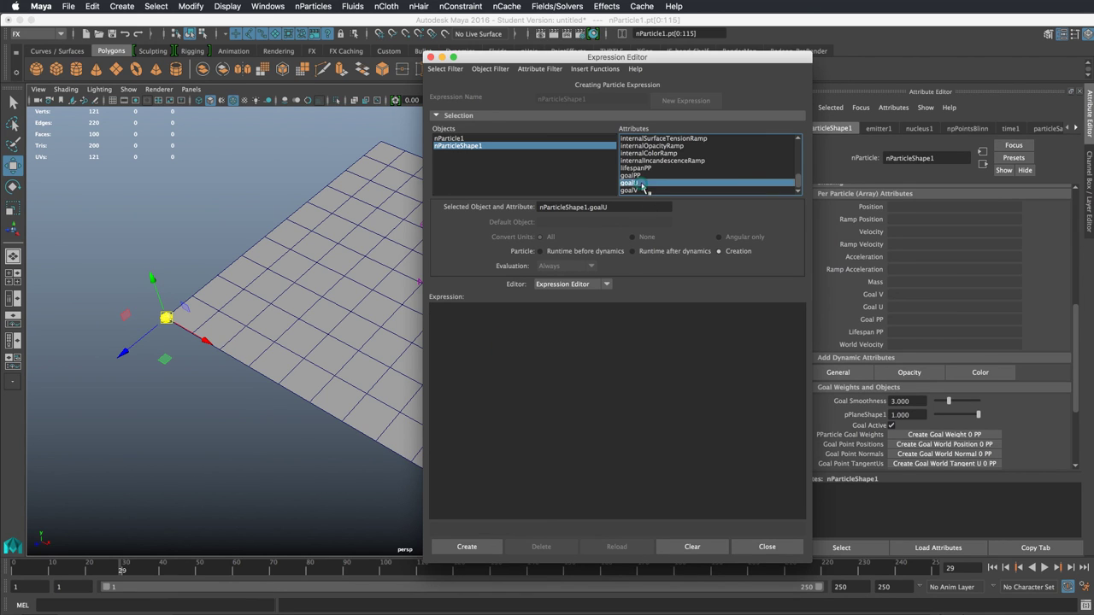
click(515, 350)
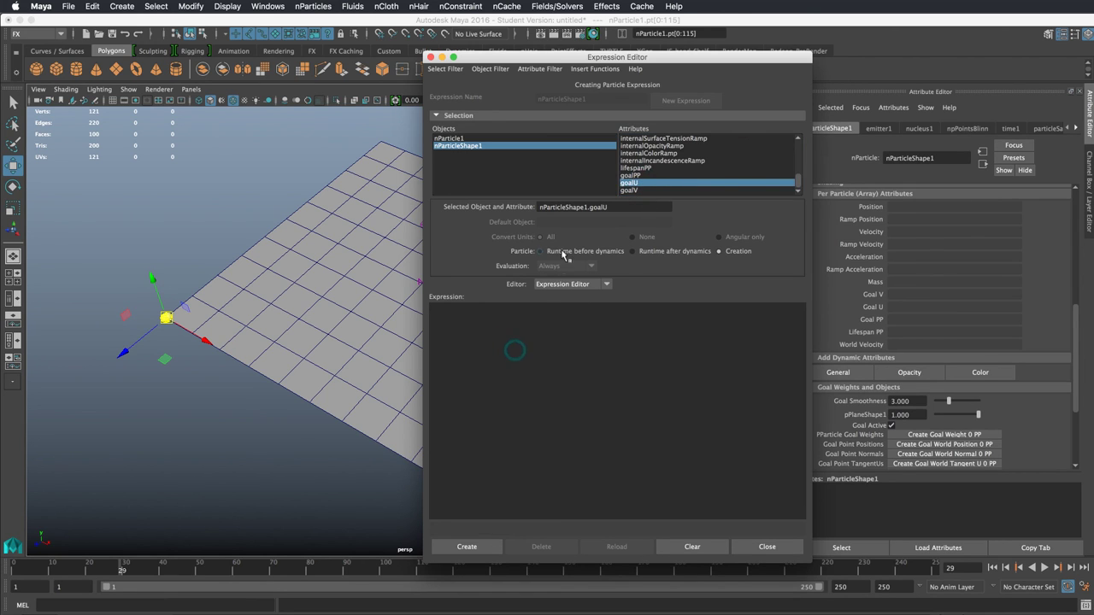
drag(589, 207, 539, 207)
click(476, 348)
Enter goalU = 0.5; goalV = 0.5, create the expression and close the editor
ctrl+scroll(455, 353, up, 6)
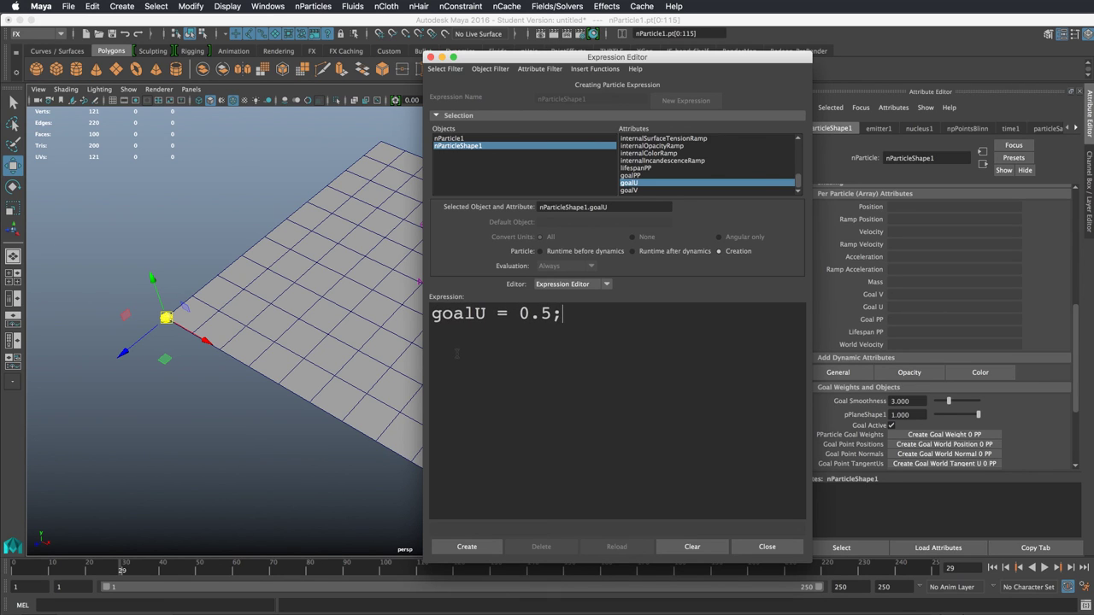
ctrl+scroll(457, 353, up, 1)
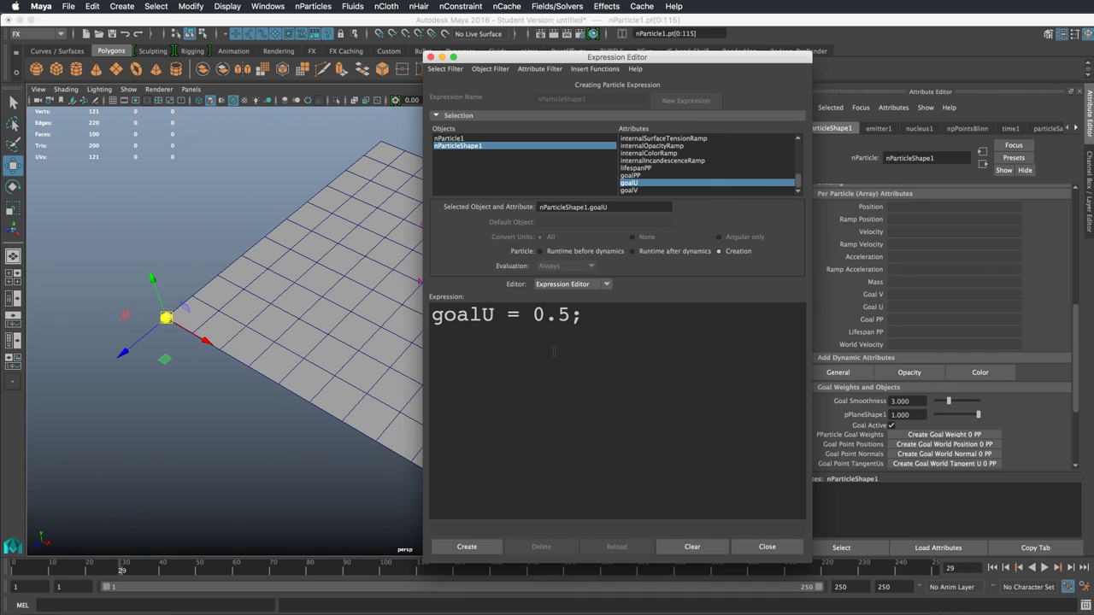
text(goalV = 0.5;)
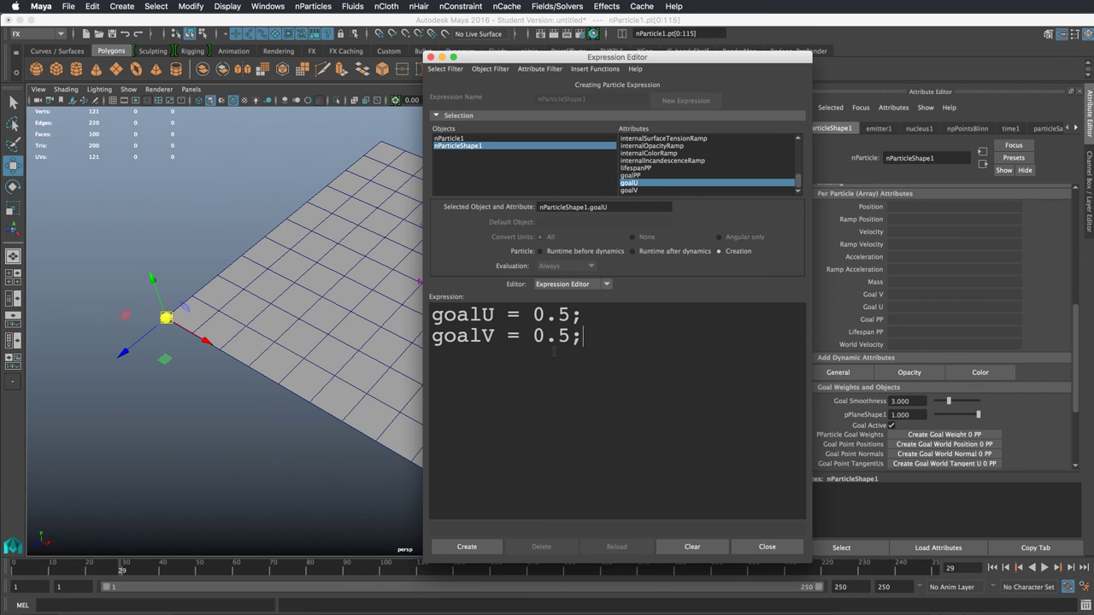
click(469, 546)
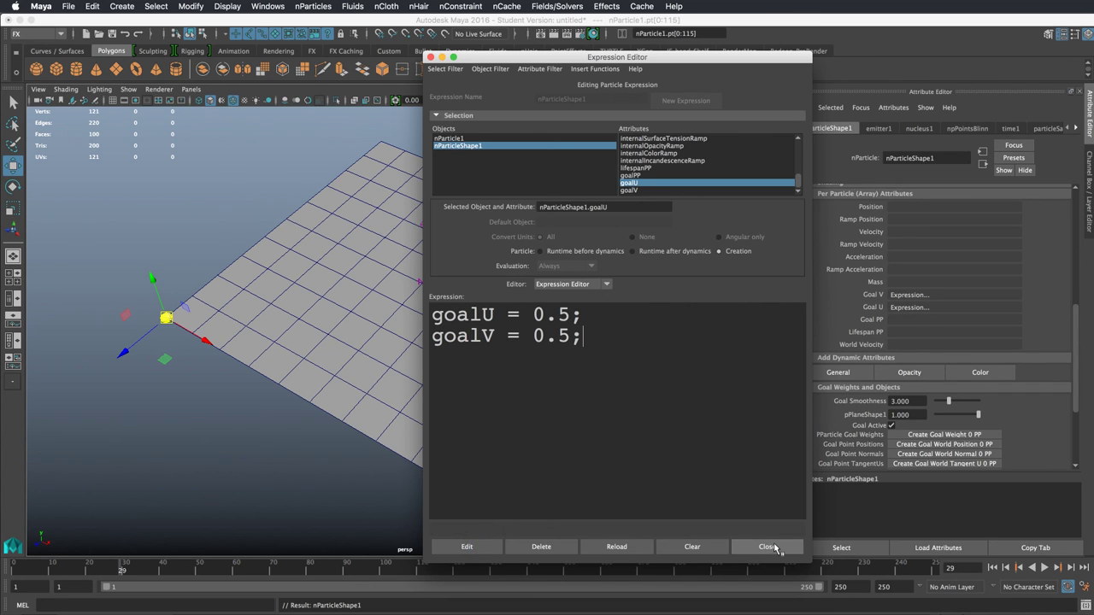
click(768, 546)
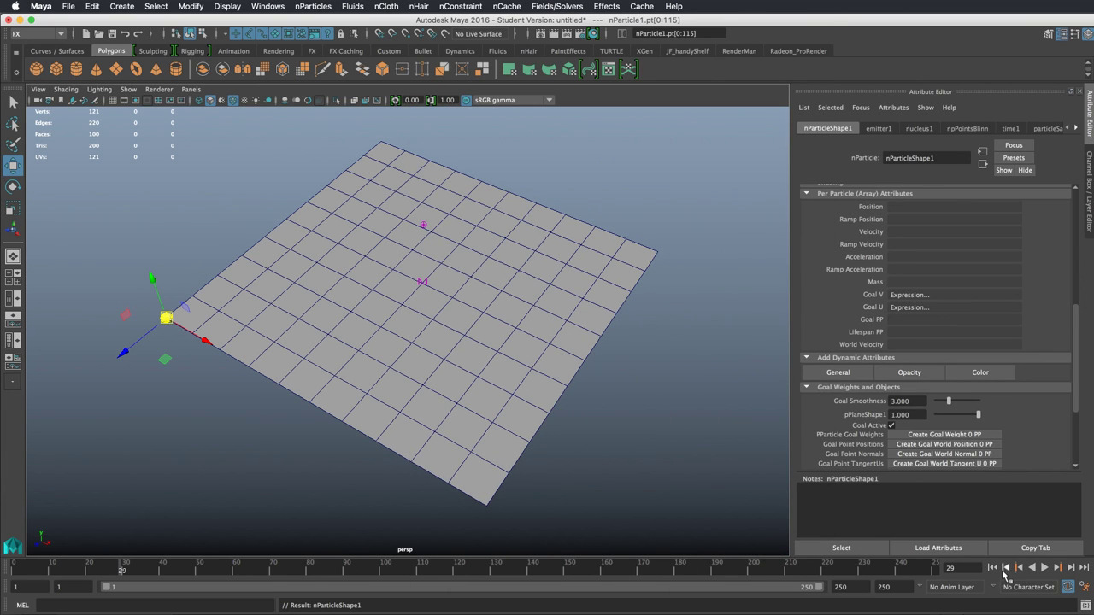
Replay the simulation from the start and stop it to inspect the particle
click(993, 567)
click(1045, 568)
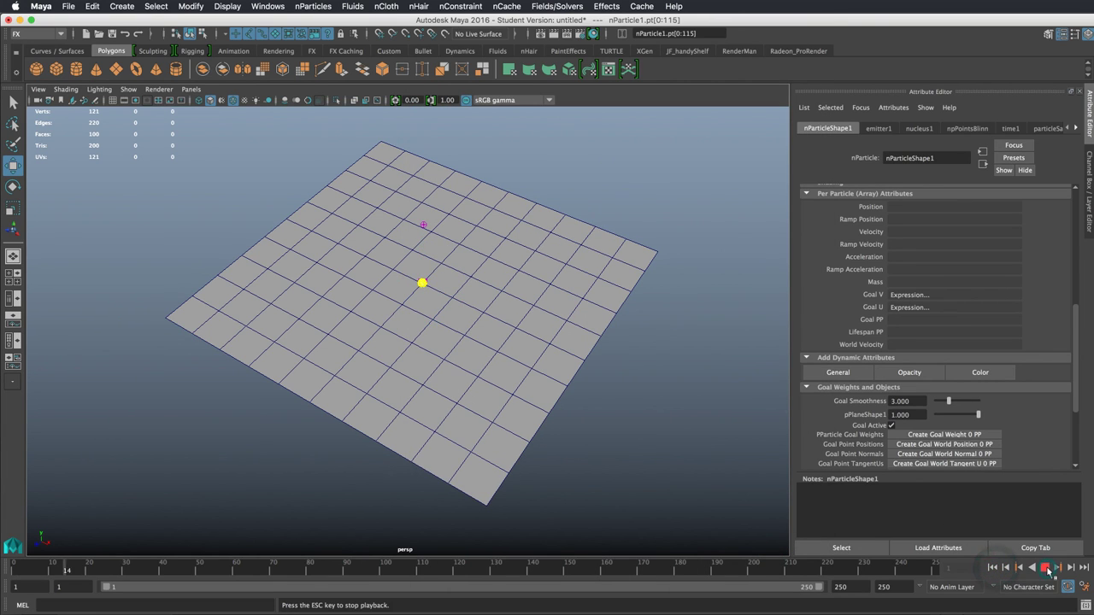
click(1046, 568)
alt+drag(598, 368, 583, 305)
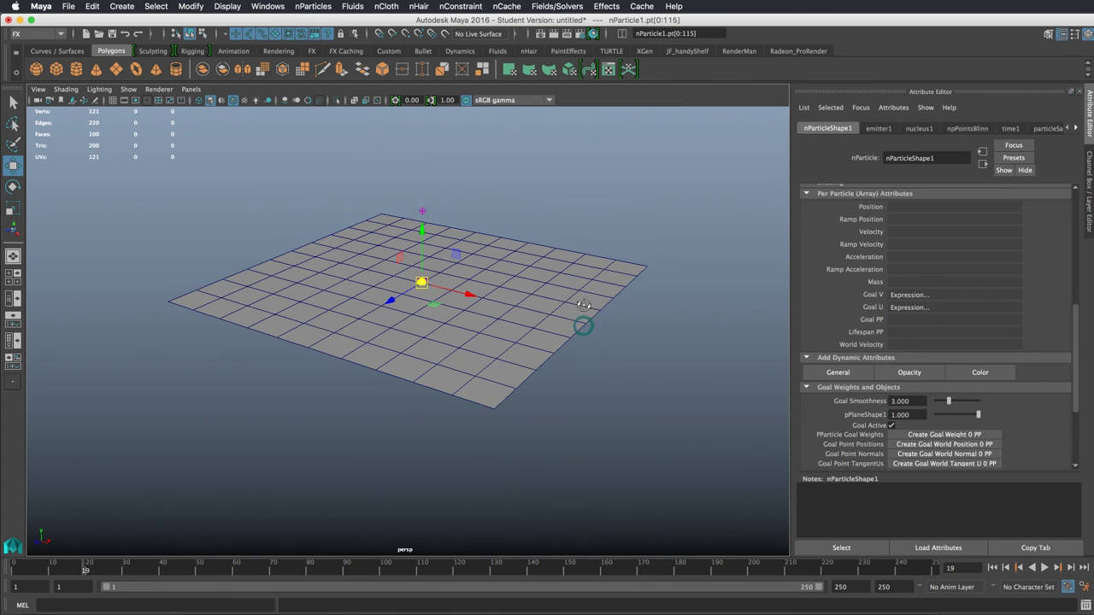
Verify in the Component Editor that every particle's goalU and goalV are 0.5, then dolly in on the plane
click(268, 6)
mouse_move(240, 6)
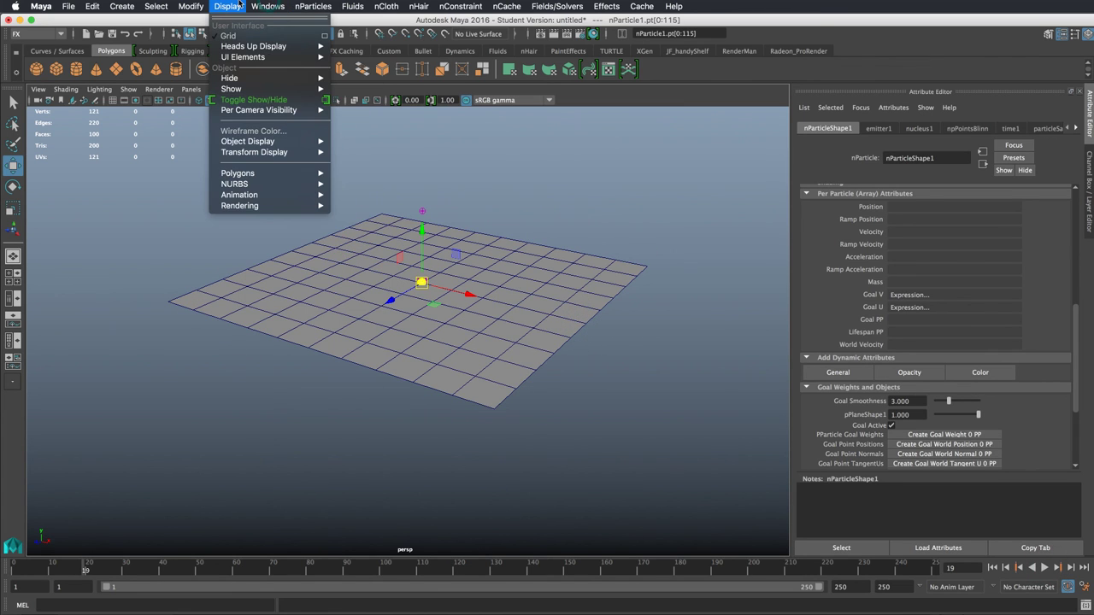
mouse_move(280, 48)
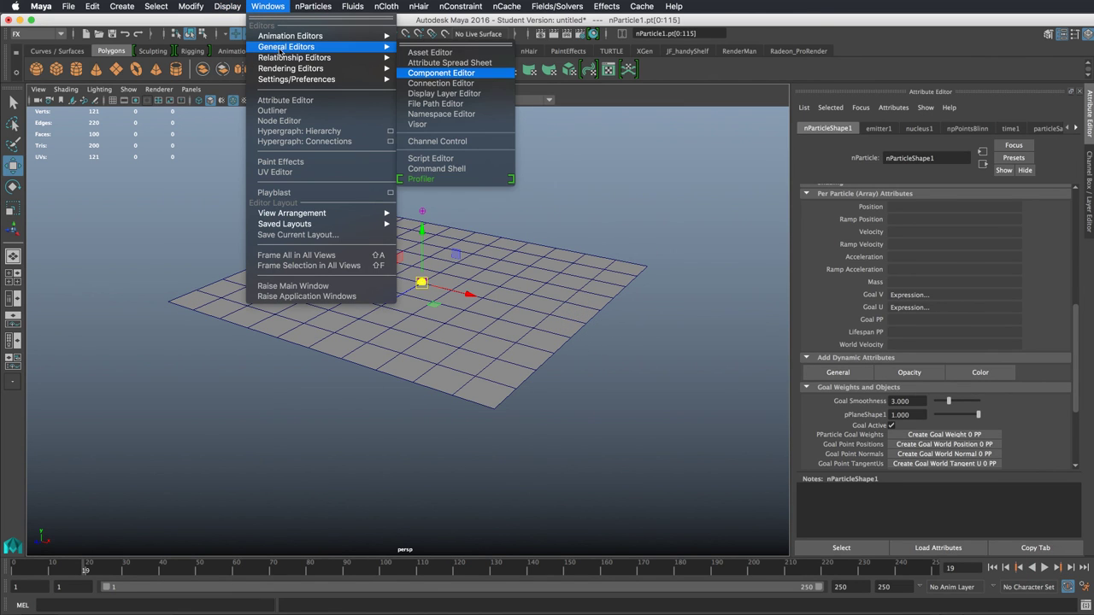
click(425, 74)
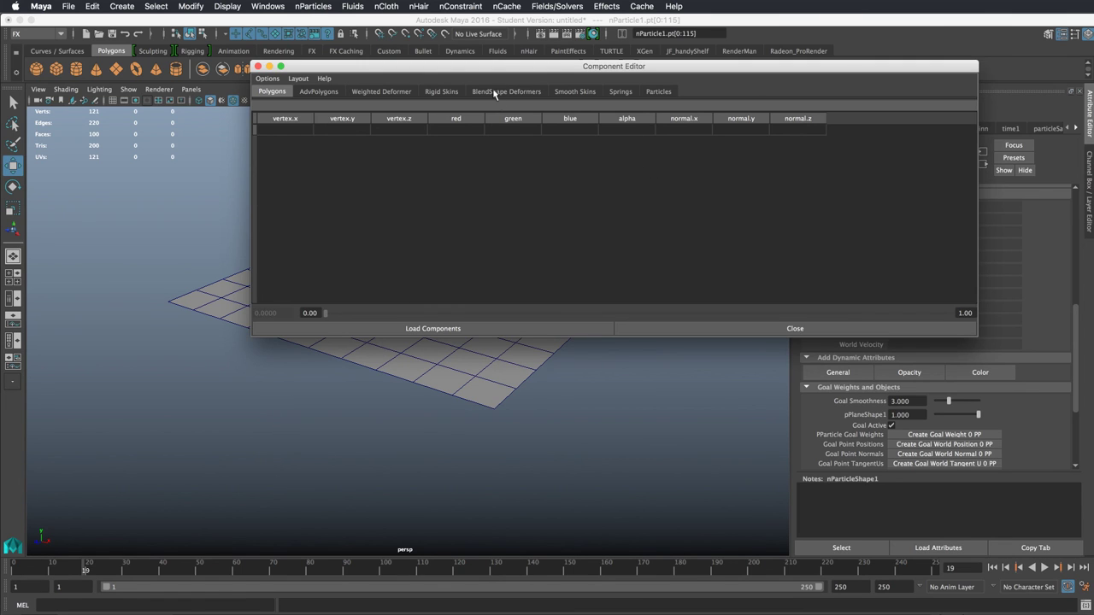
drag(483, 68, 737, 68)
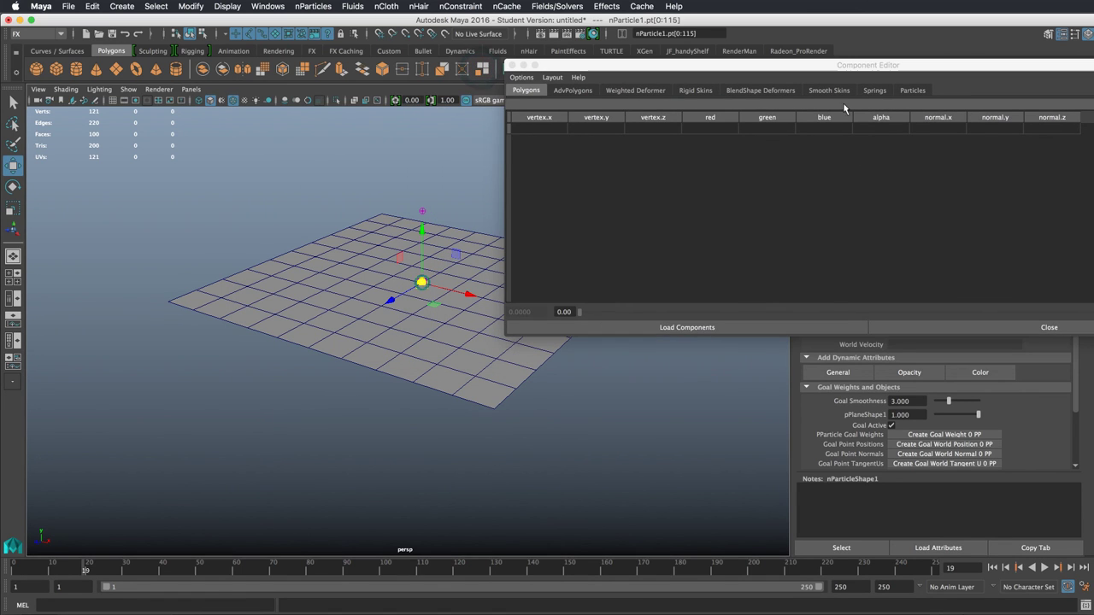
click(911, 90)
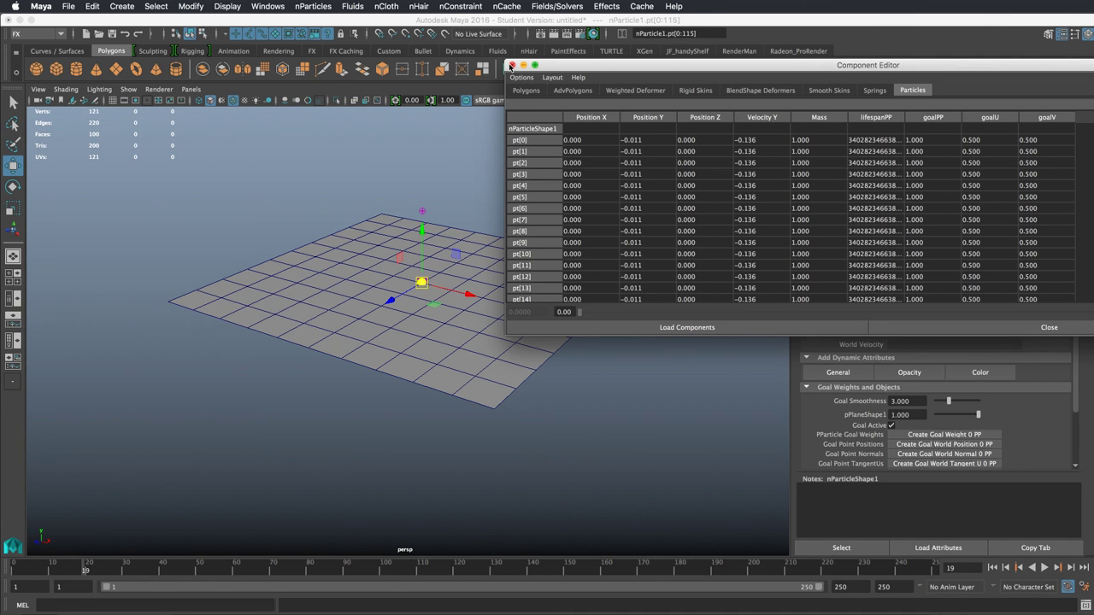
click(511, 66)
alt+right_drag(481, 206, 475, 230)
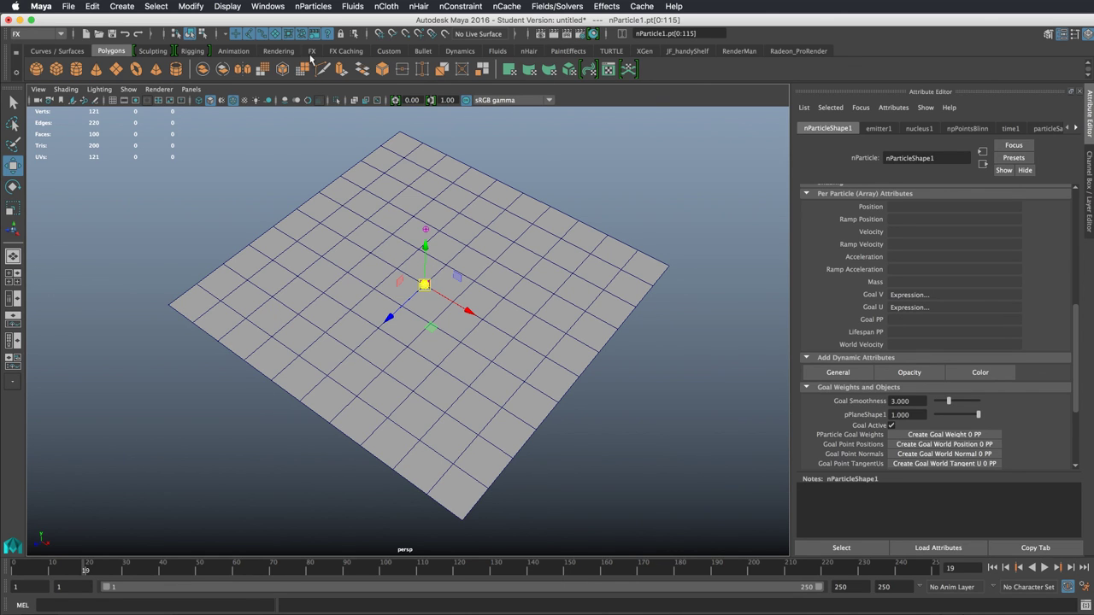
Open the UV Editor beside the viewport with the plane selected to show its UVs
click(229, 7)
mouse_move(268, 7)
mouse_move(278, 48)
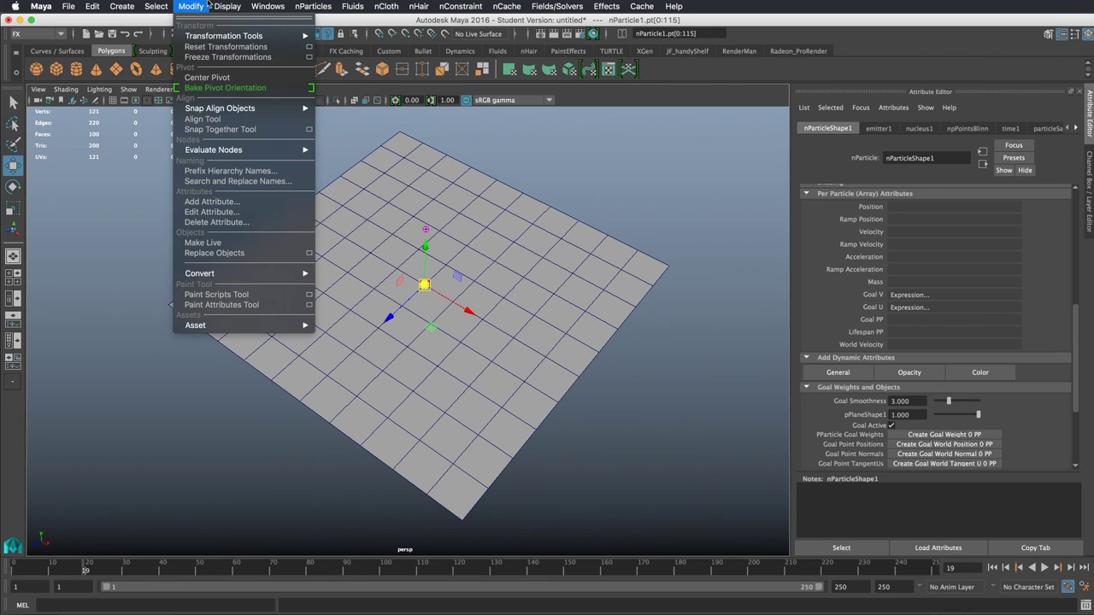
click(203, 5)
click(202, 5)
click(203, 5)
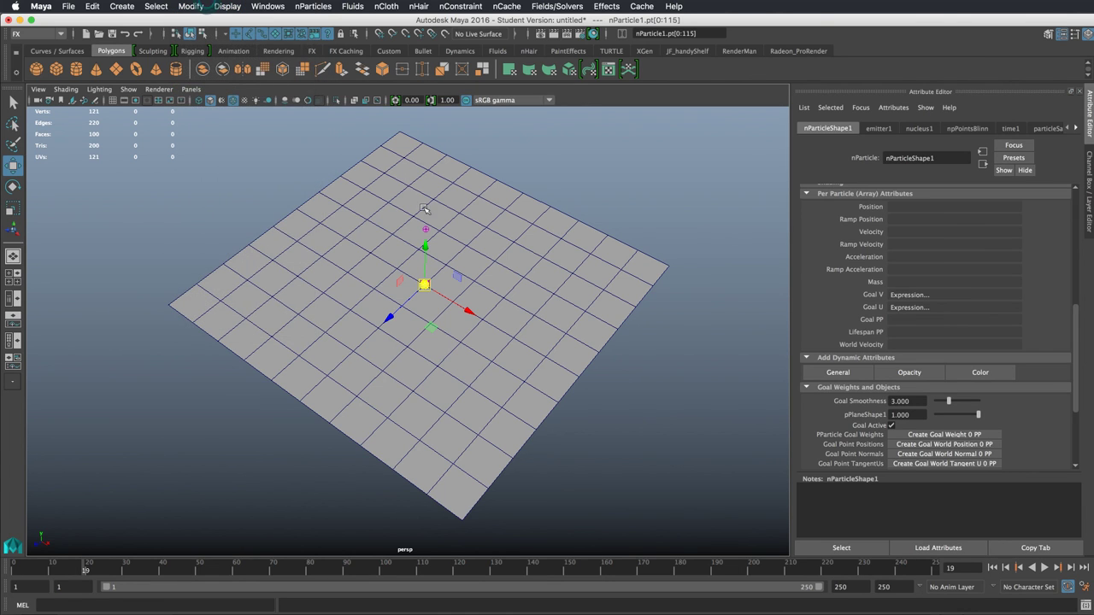
click(270, 5)
mouse_move(298, 5)
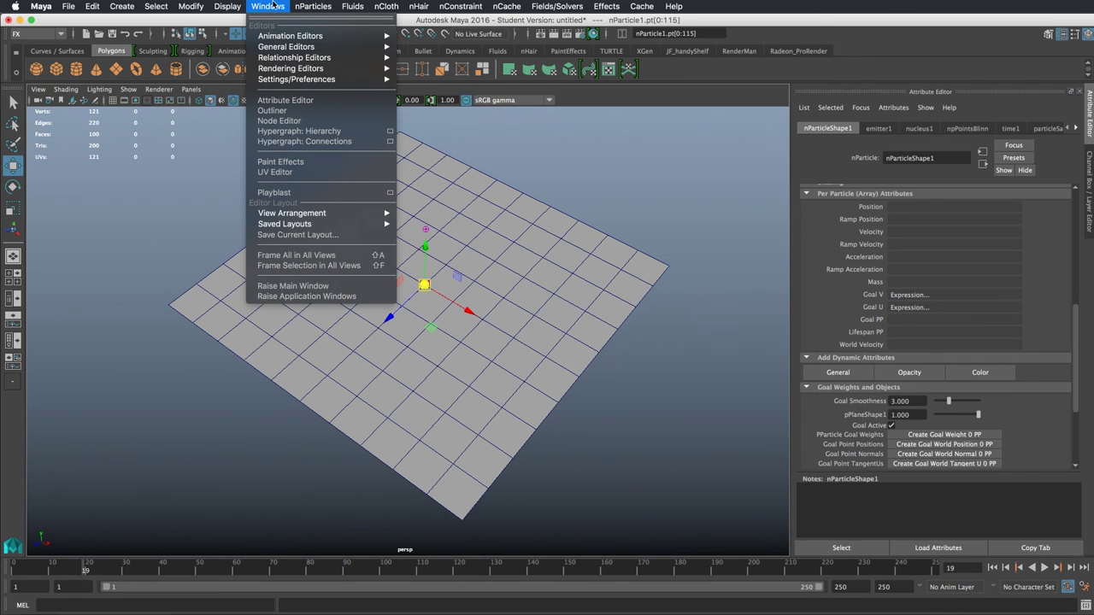
click(288, 173)
drag(906, 109, 828, 97)
click(510, 256)
drag(1060, 96, 760, 132)
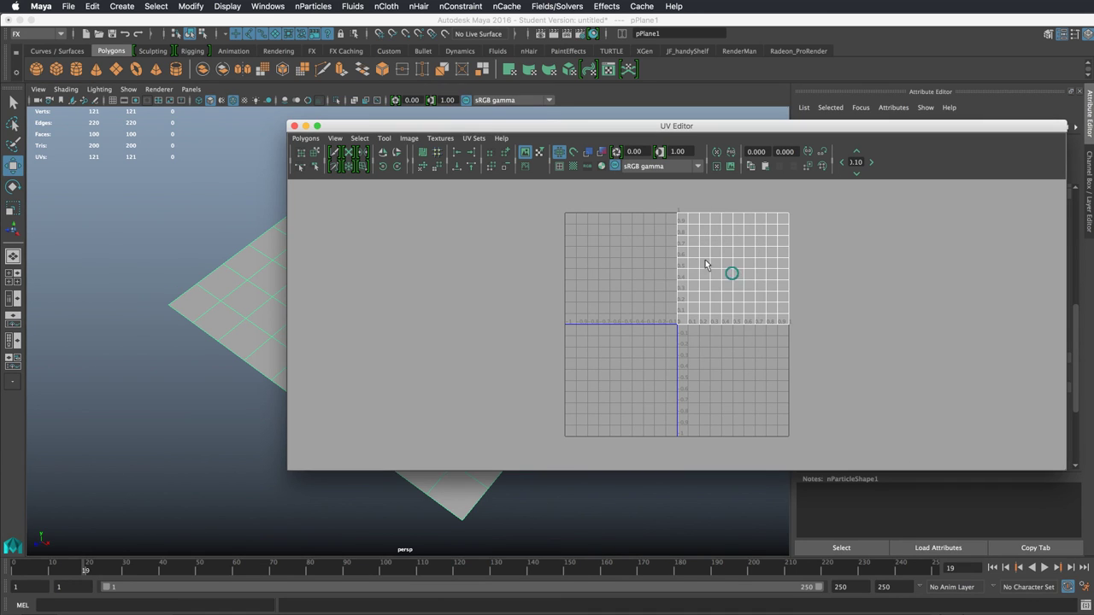
Select all 121 plane UVs, scale them narrower horizontally, then deselect and close the editor
right_drag(712, 261, 748, 262)
drag(818, 200, 652, 357)
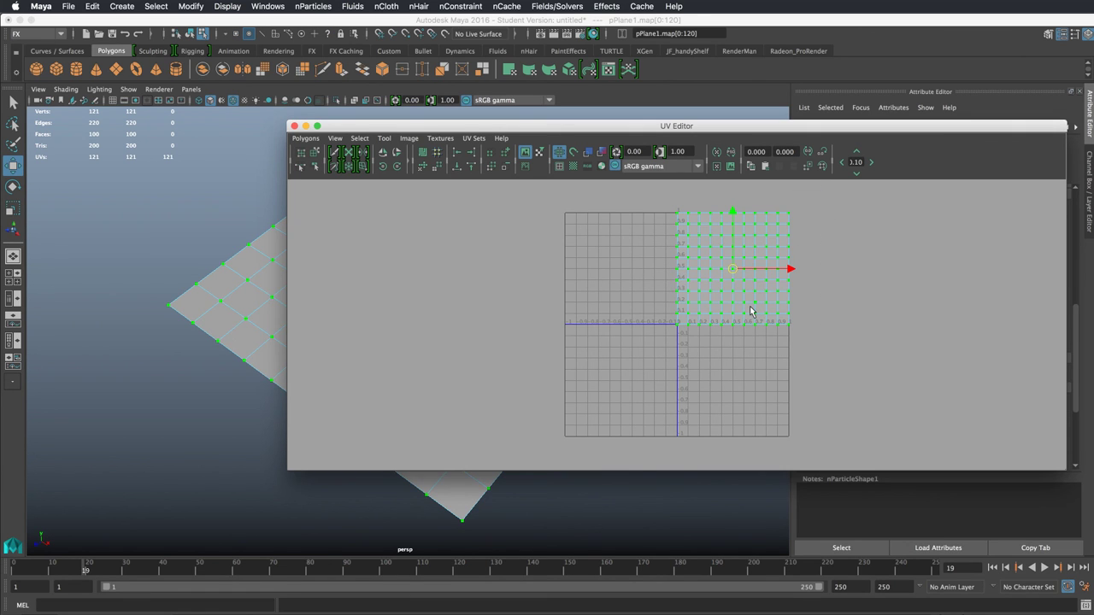
key(r)
mouse_move(788, 271)
mouse_down()
mouse_move(757, 271)
mouse_move(808, 271)
mouse_up()
key(w)
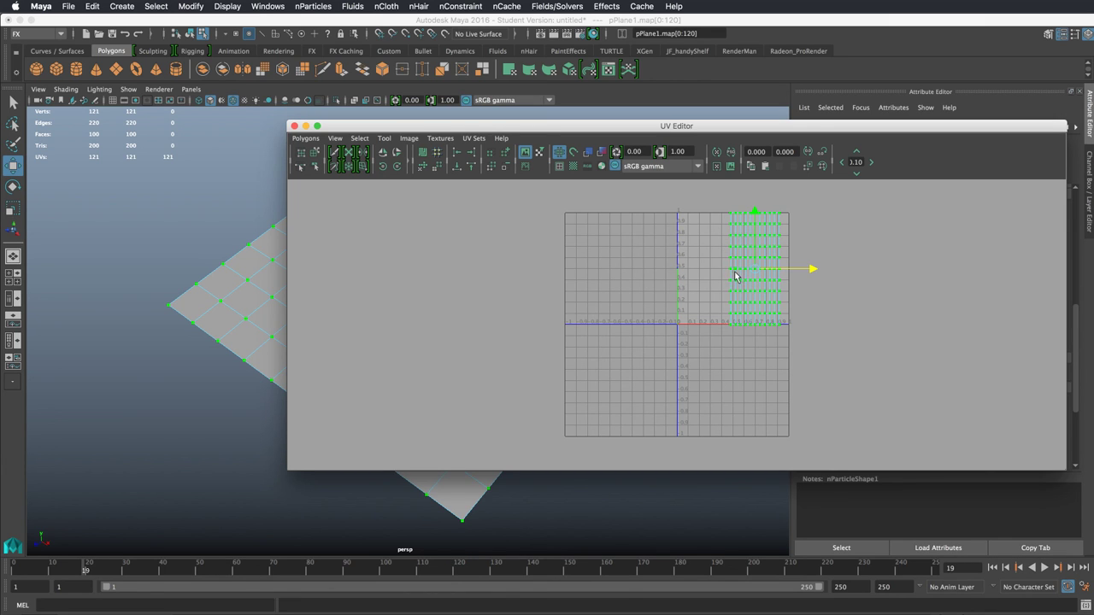
click(806, 246)
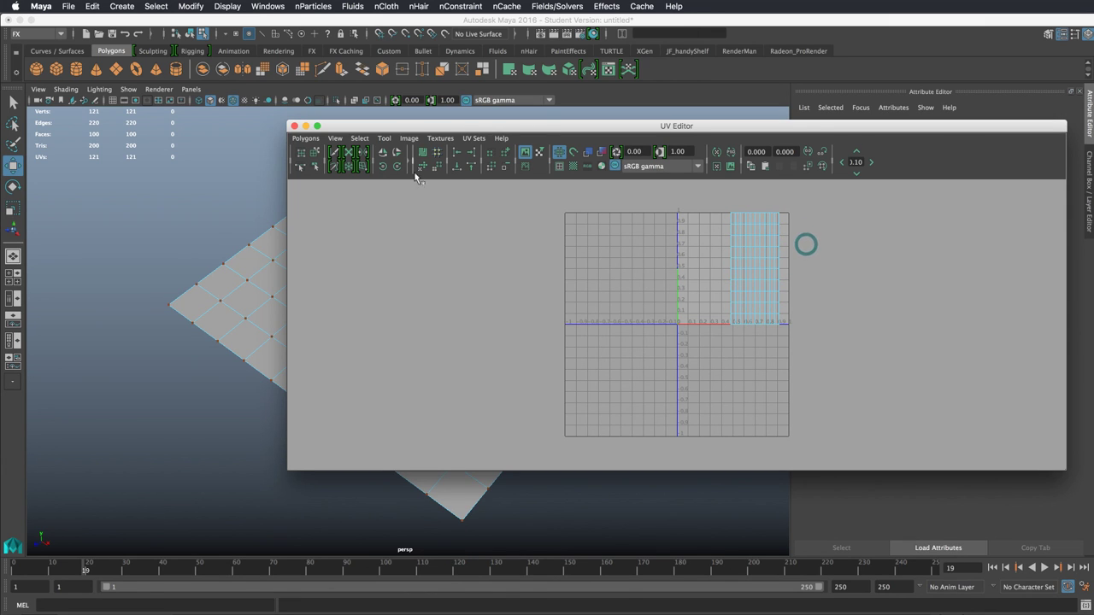
click(294, 127)
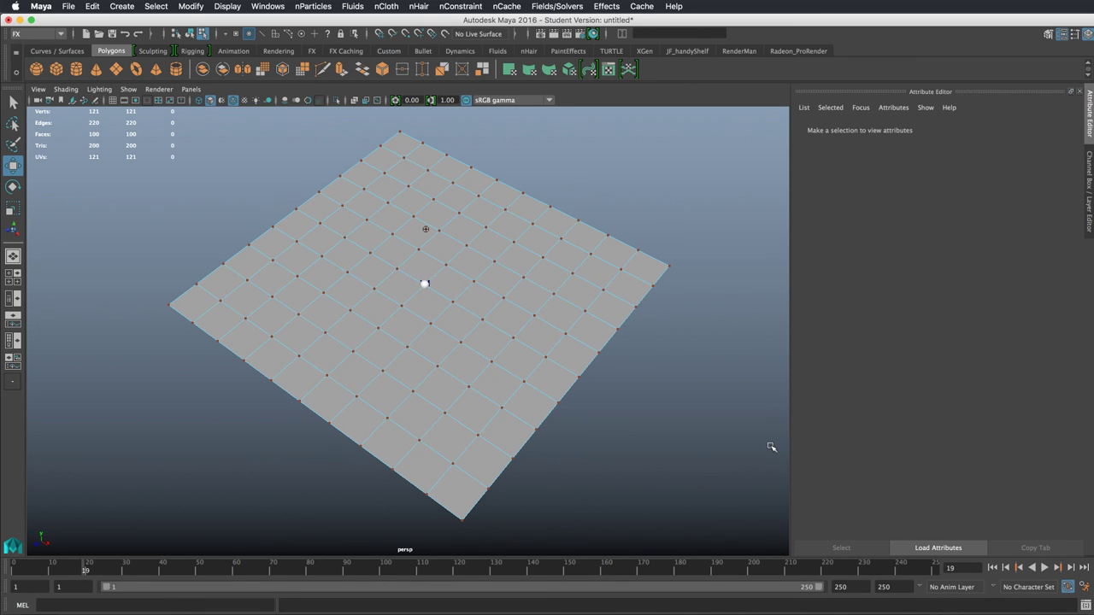
Replay the simulation to see where the particle settles, then reopen the UV Editor for the plane
click(993, 568)
click(1045, 569)
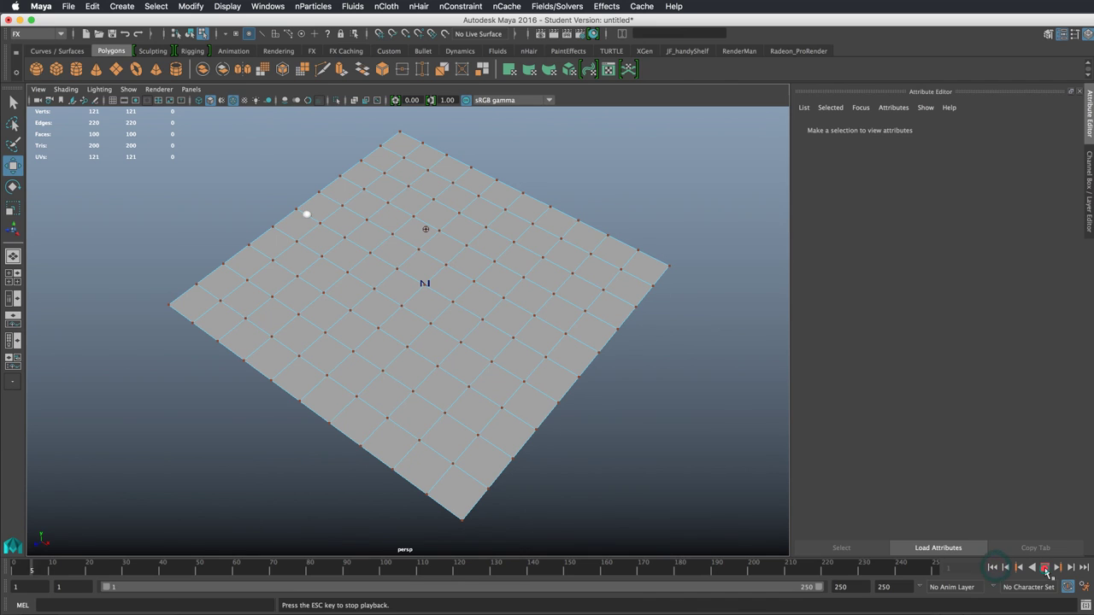
click(313, 237)
click(190, 5)
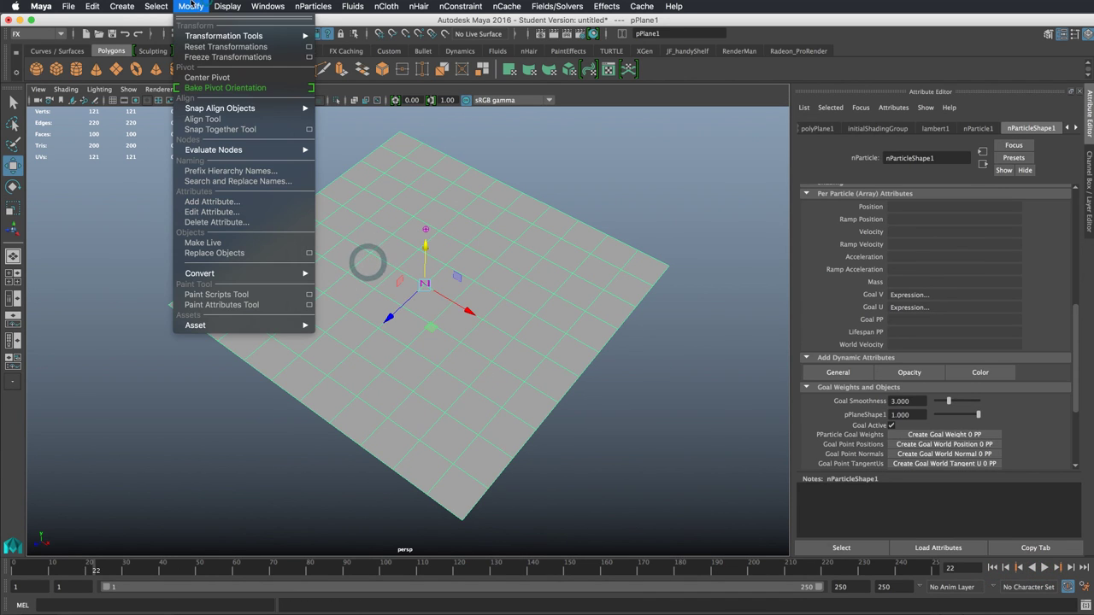
mouse_move(227, 7)
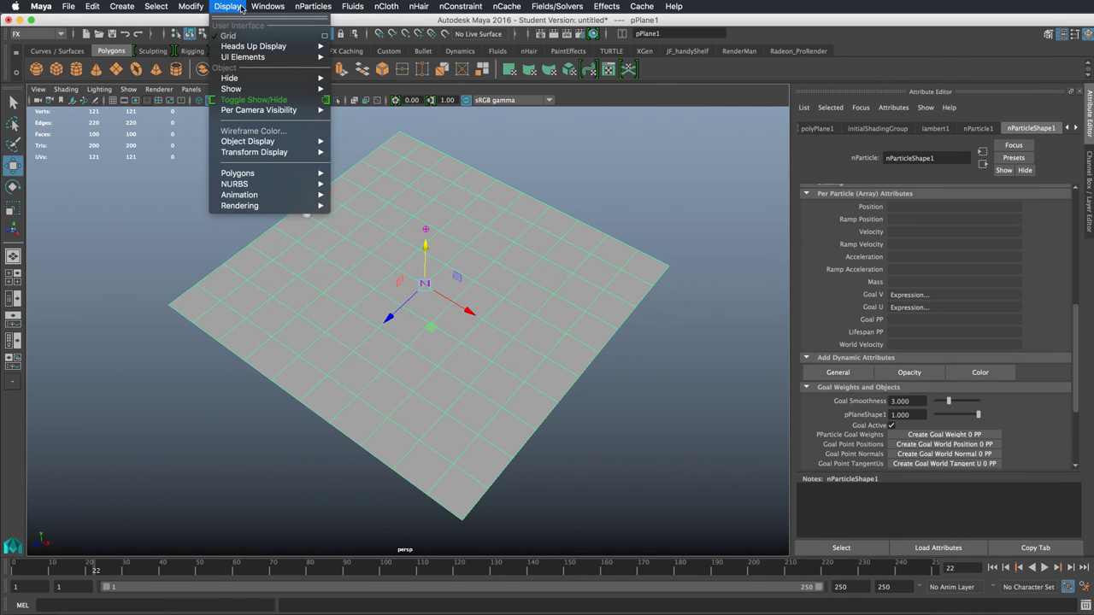
mouse_move(268, 6)
click(275, 172)
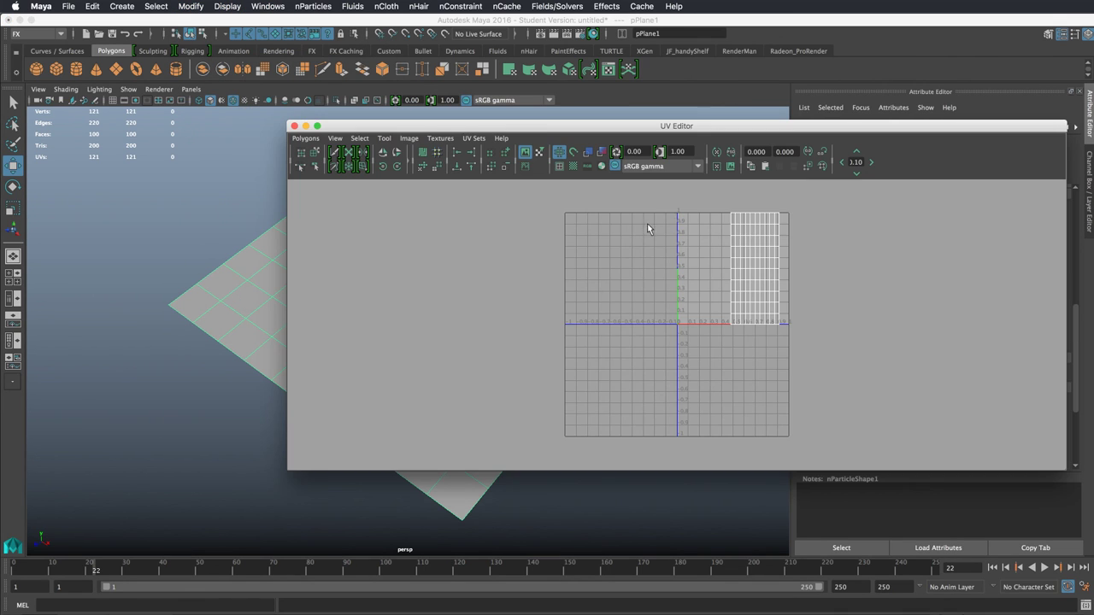
Undo the UV squeeze so the plane's UVs fill the 0–1 square again
drag(696, 127, 773, 109)
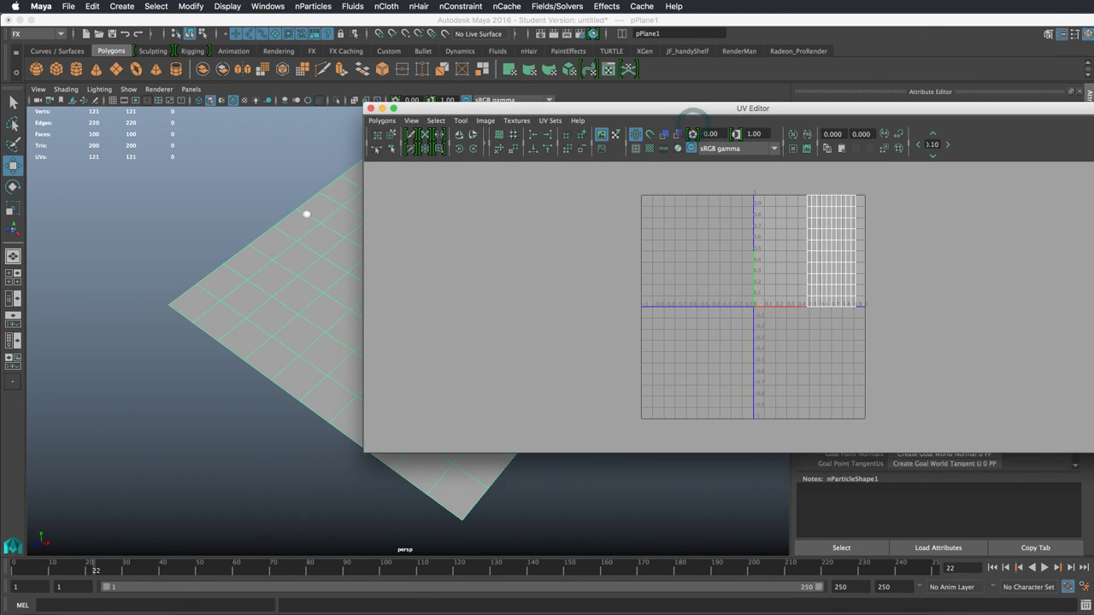
drag(1090, 232, 671, 260)
scroll(588, 287, up, 5)
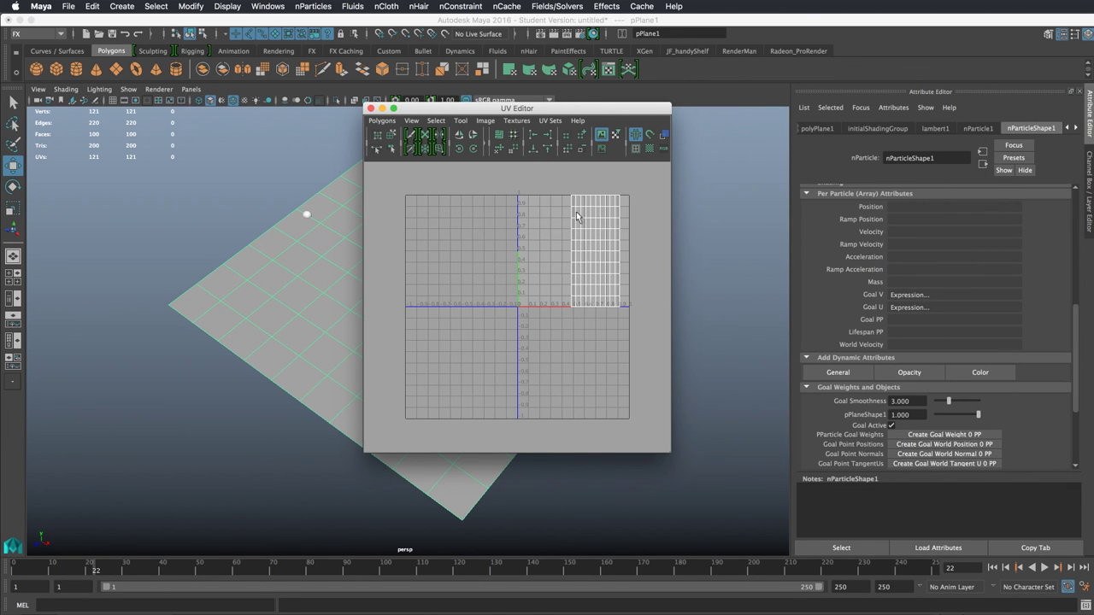
drag(477, 109, 748, 116)
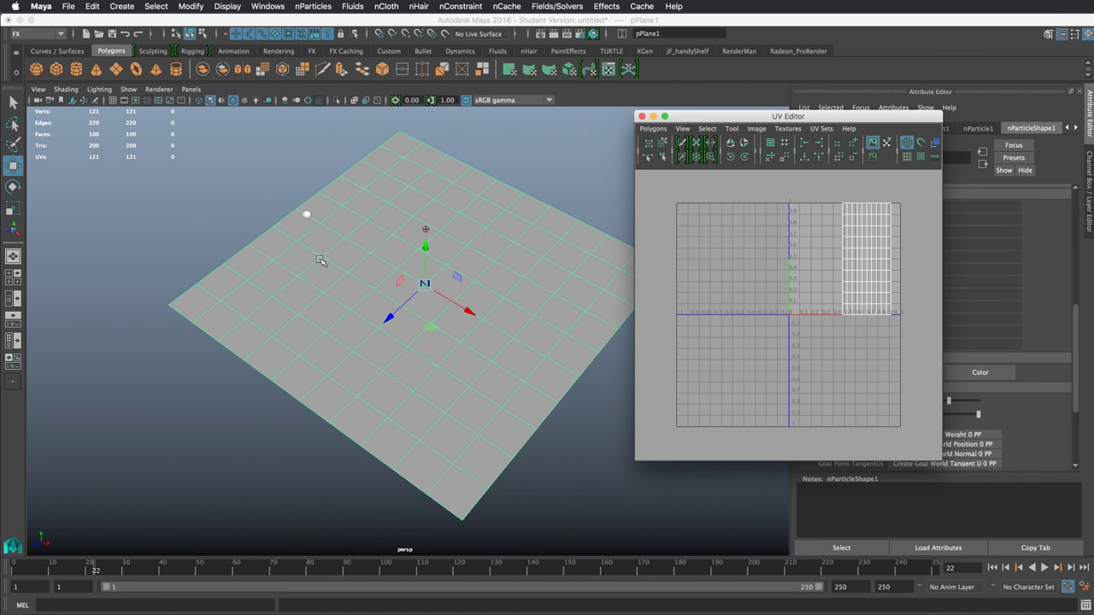
click(303, 211)
click(834, 245)
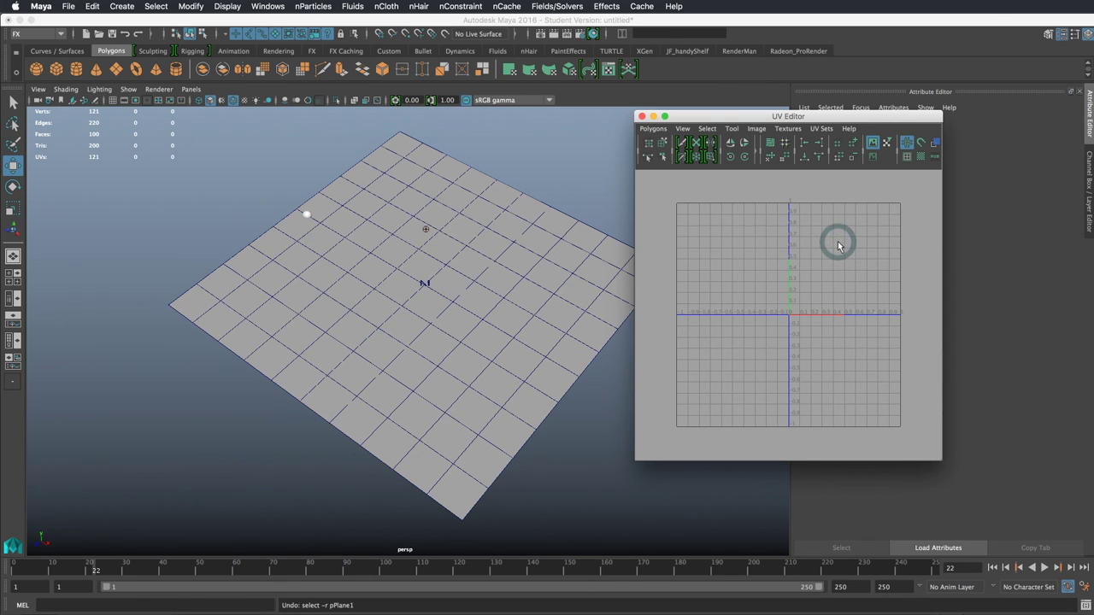
key(z)
key(z)
key(z)
key(z)
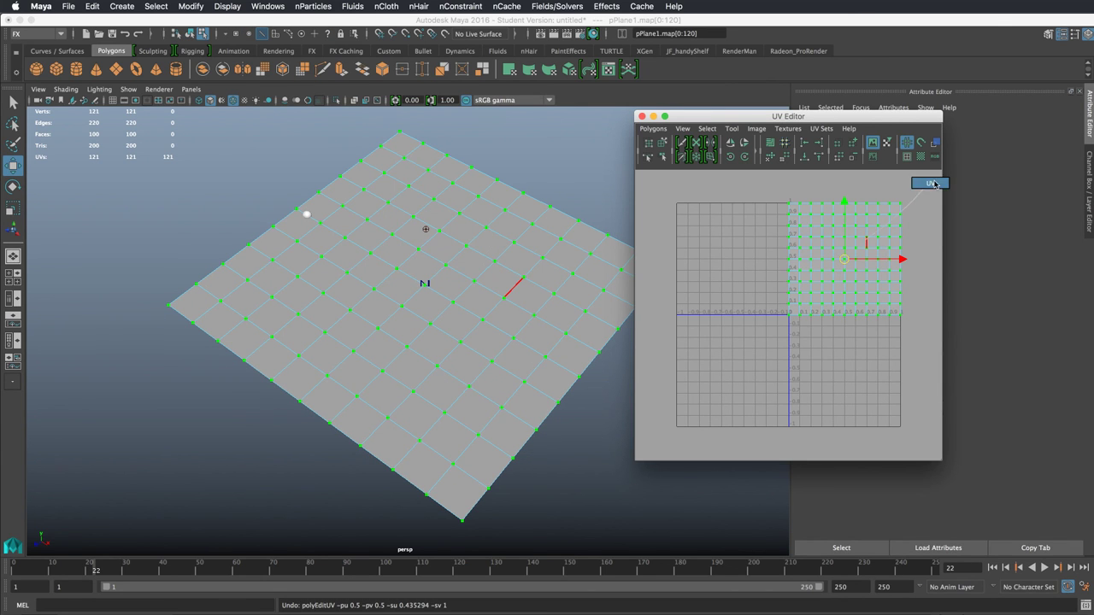
click(890, 225)
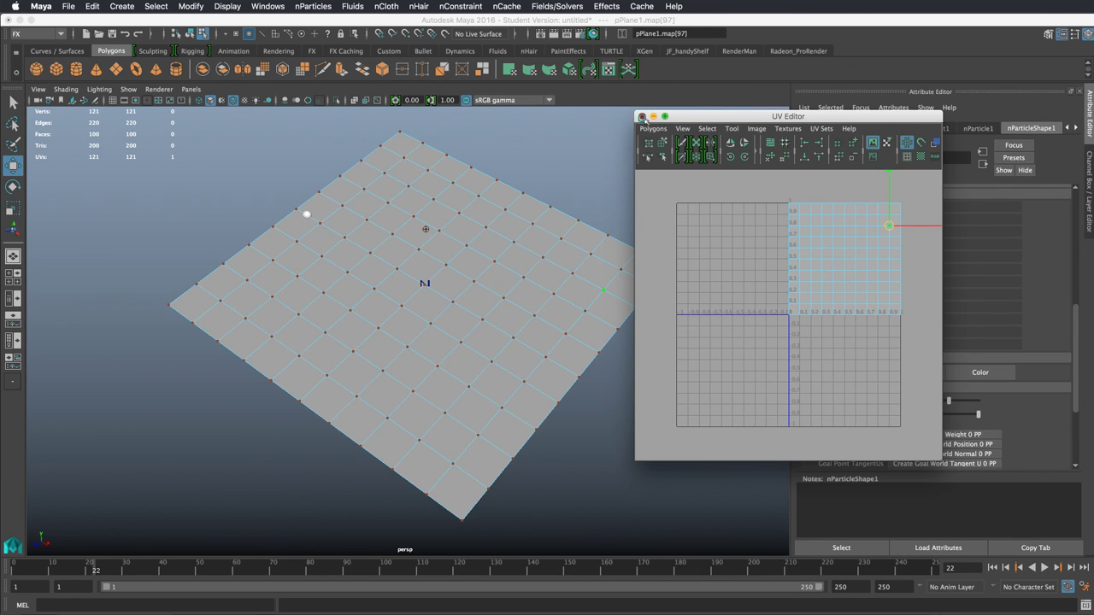
Close the UV Editor, leave component mode and reselect pPlane1 as an object
click(642, 116)
key(F8)
click(508, 305)
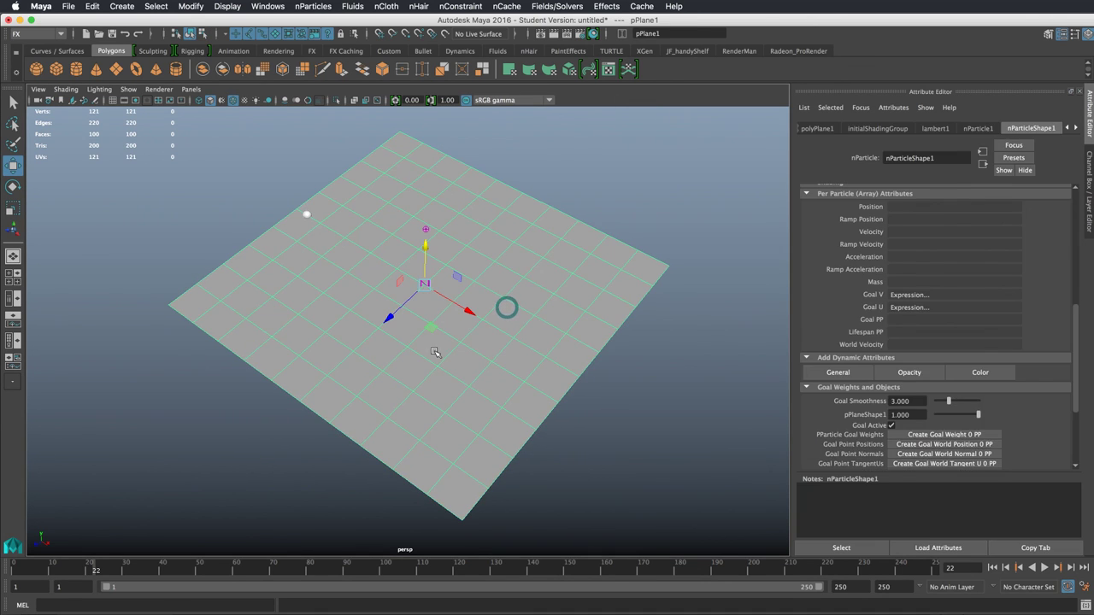
Open nParticleShape1's creation expression from the Goal V field and highlight the goalU value 0.5
right_click(912, 299)
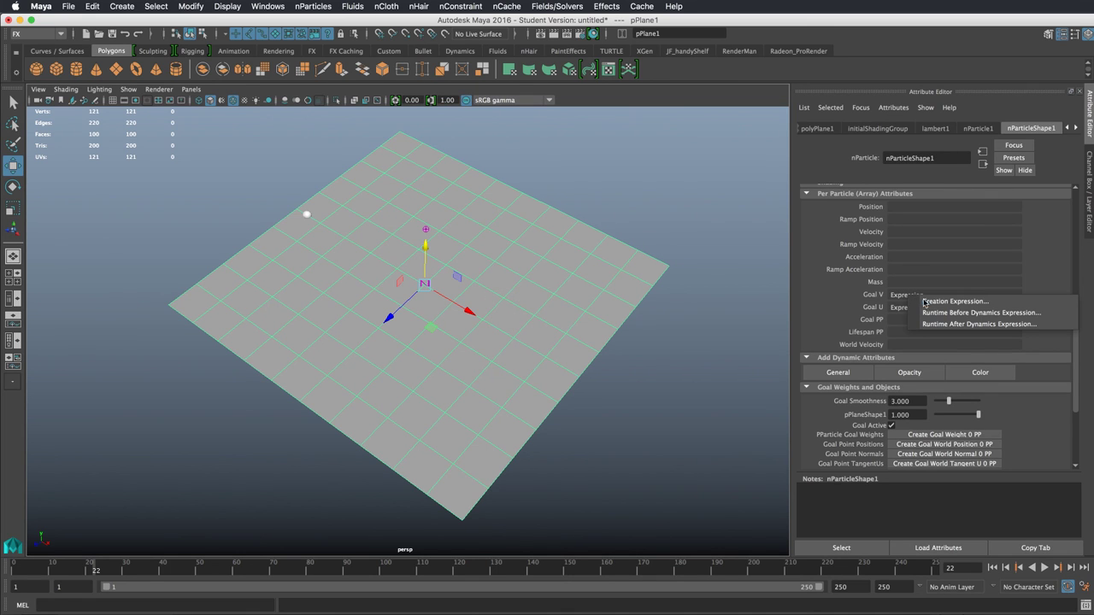
click(954, 301)
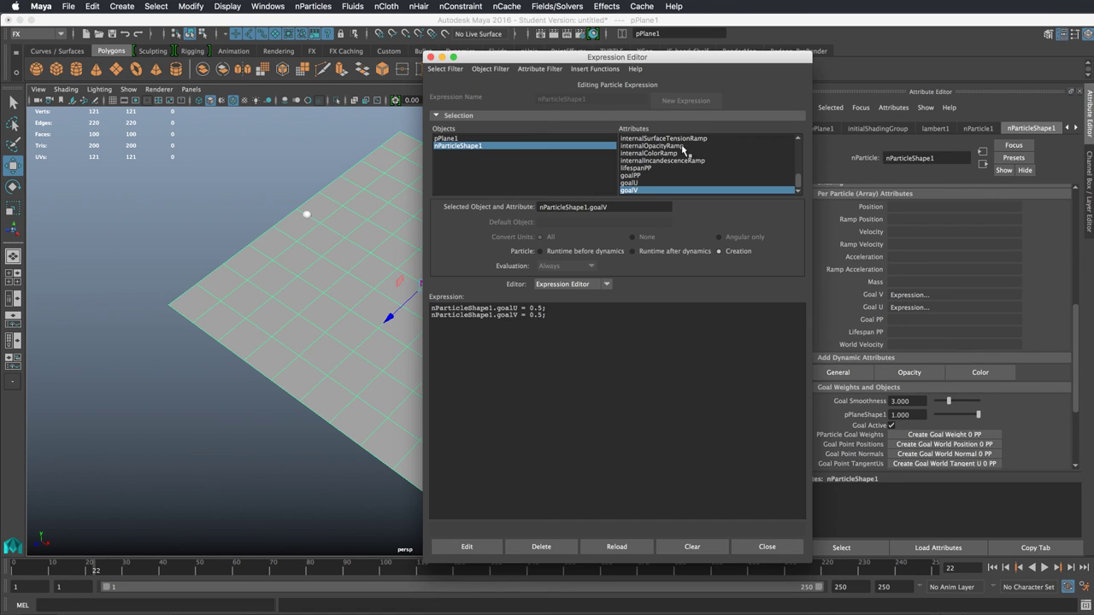
drag(680, 64, 763, 46)
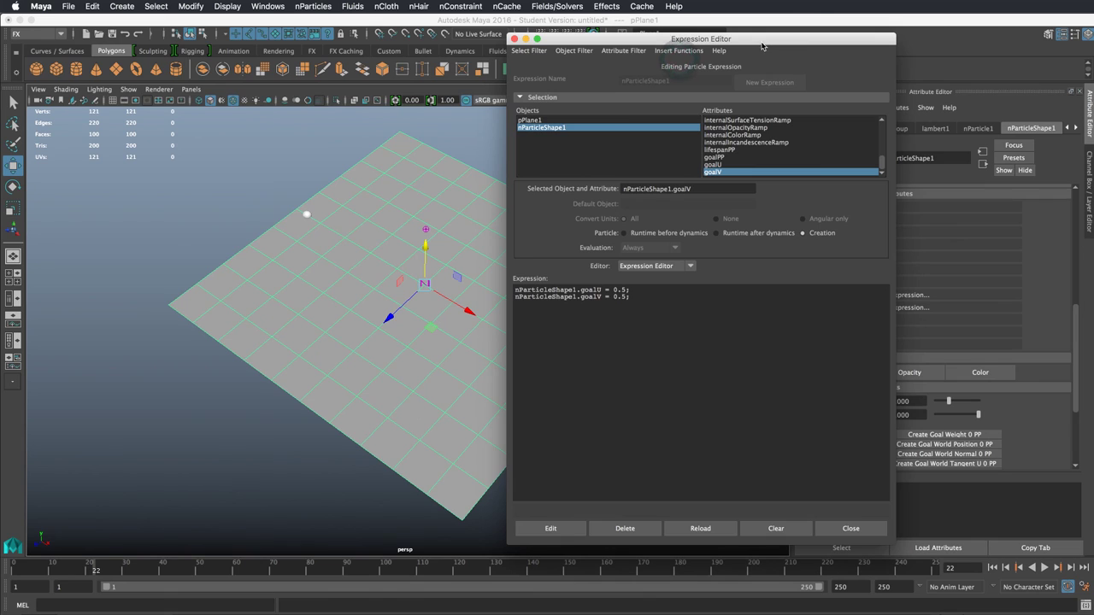
double_click(622, 291)
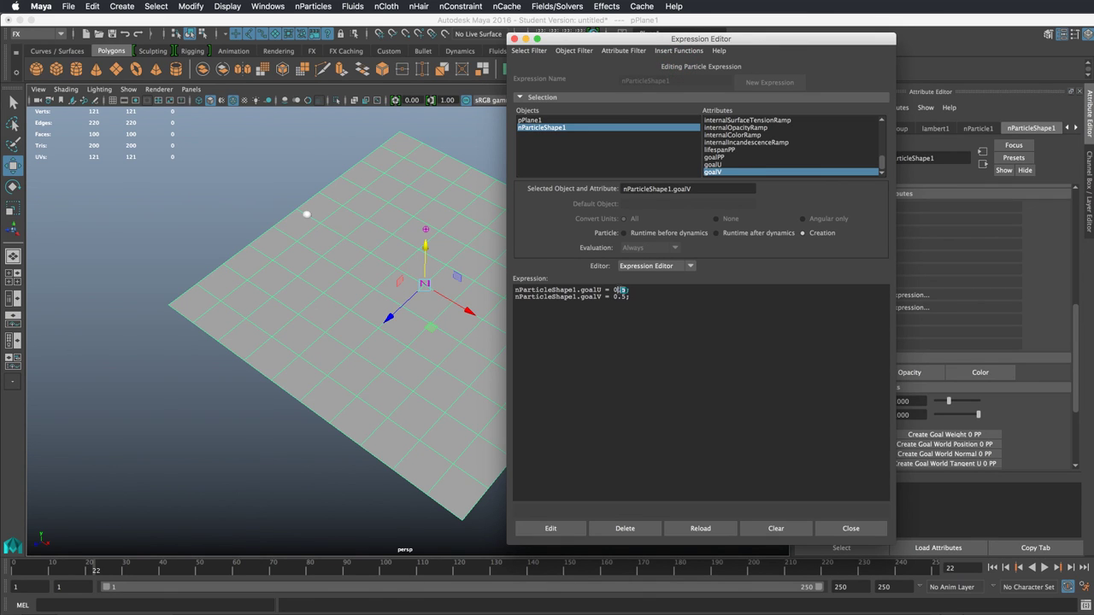
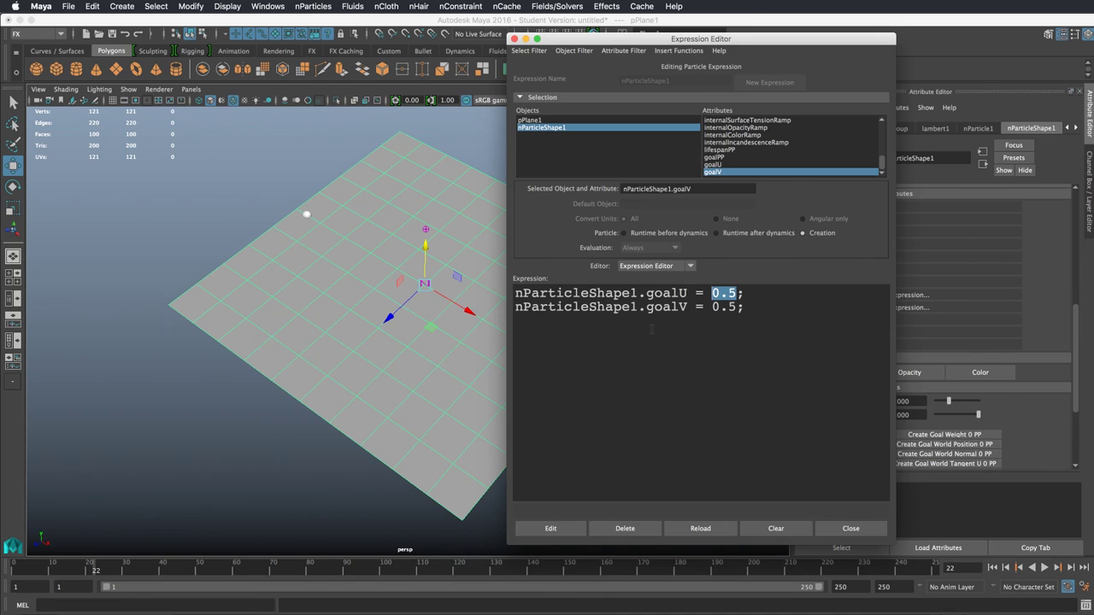
Set goalU in the creation expression to rand(0, 1)
text(rand())
click(756, 294)
click(755, 294)
text(0, 1)
Replace goalV's 0.5 with rand(0, 1), apply the expression, and close the editor
drag(742, 307, 711, 307)
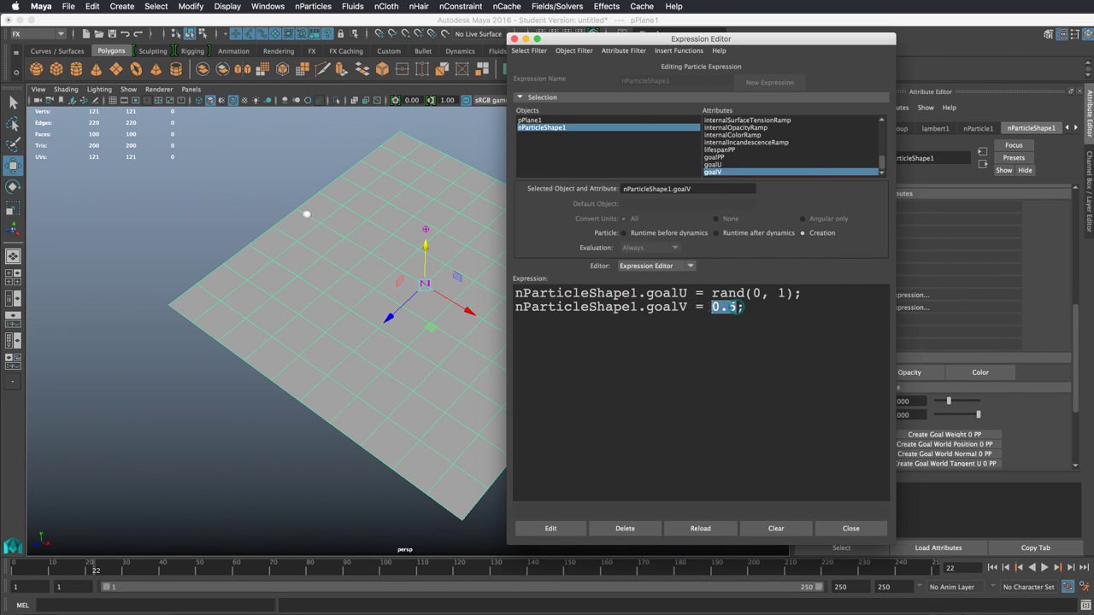
text(rand(0, 1)
click(568, 528)
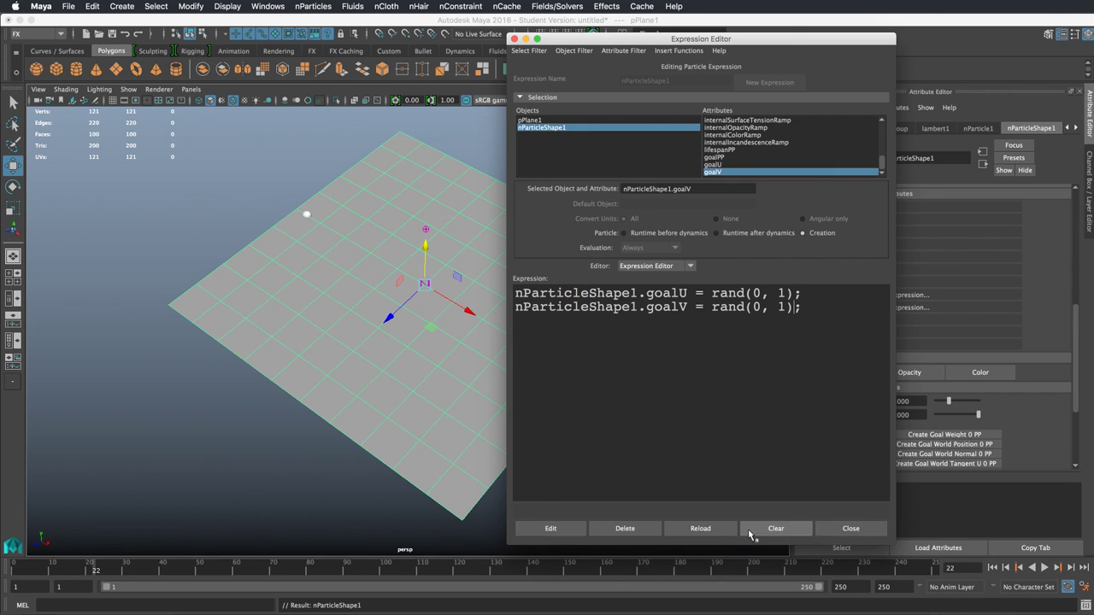
click(852, 529)
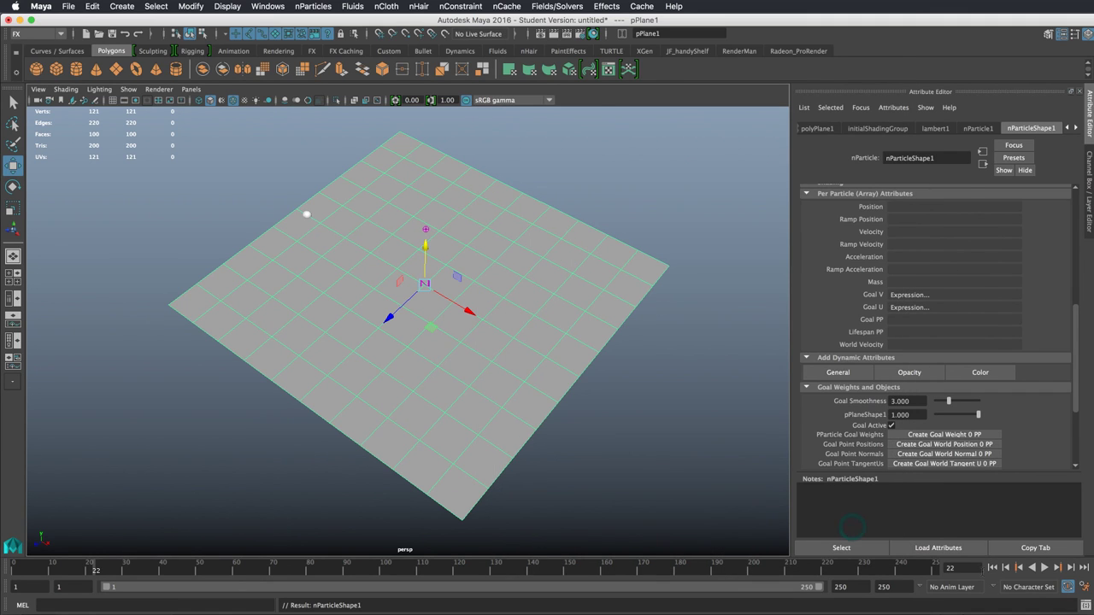
Replay the simulation from frame 1 and orbit to inspect the particle-covered plane
click(991, 567)
click(1043, 568)
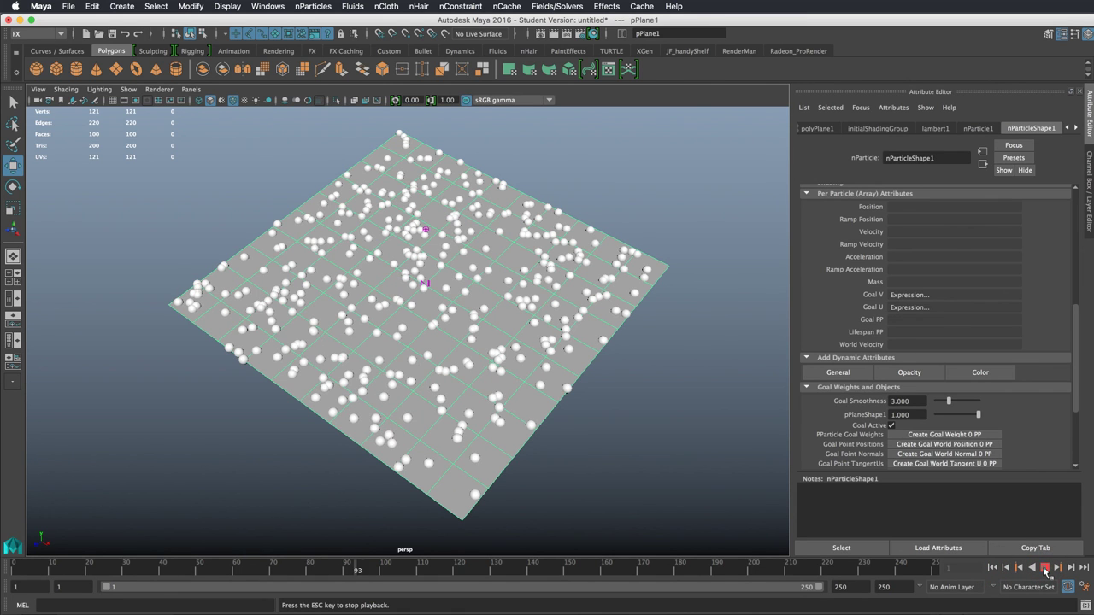
click(1044, 568)
alt+drag(536, 426, 547, 403)
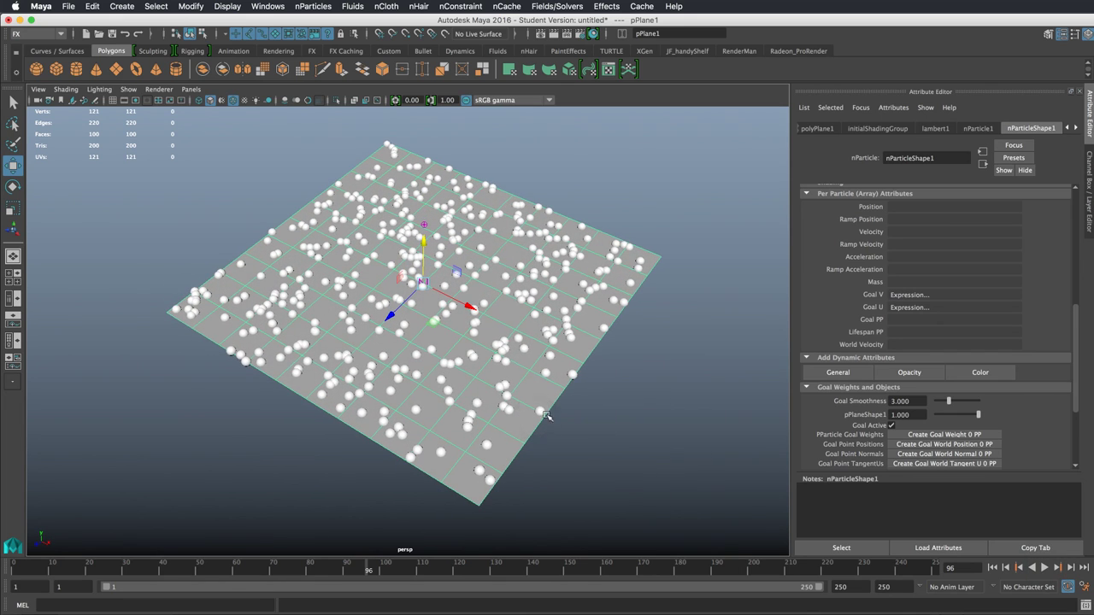
Reopen Goal U's creation expression and change goalV to rand(0.25, 0.75), then apply it
right_click(913, 309)
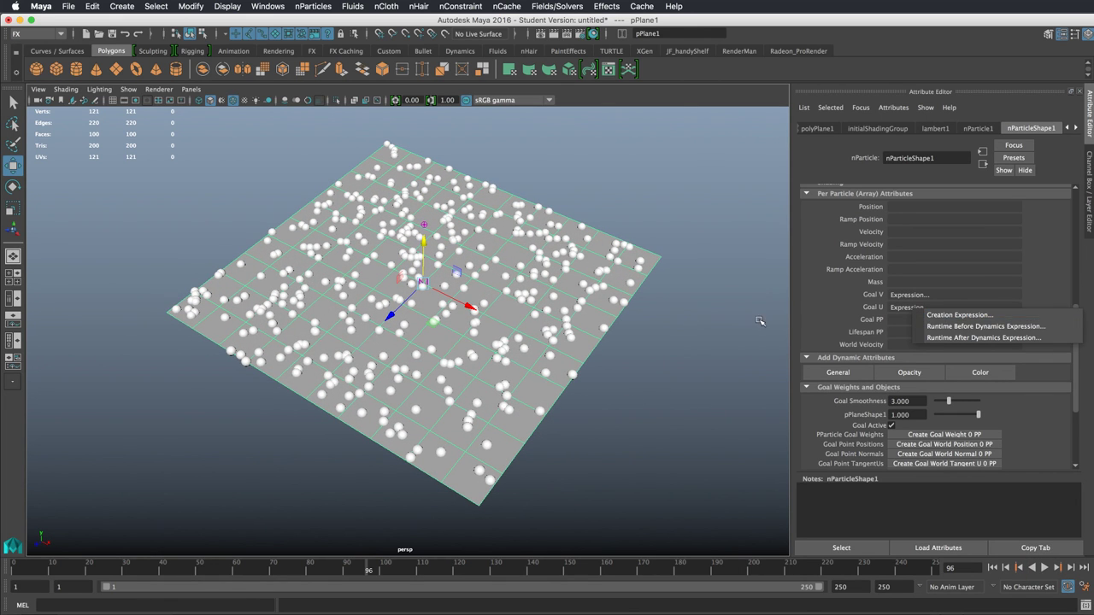
click(920, 316)
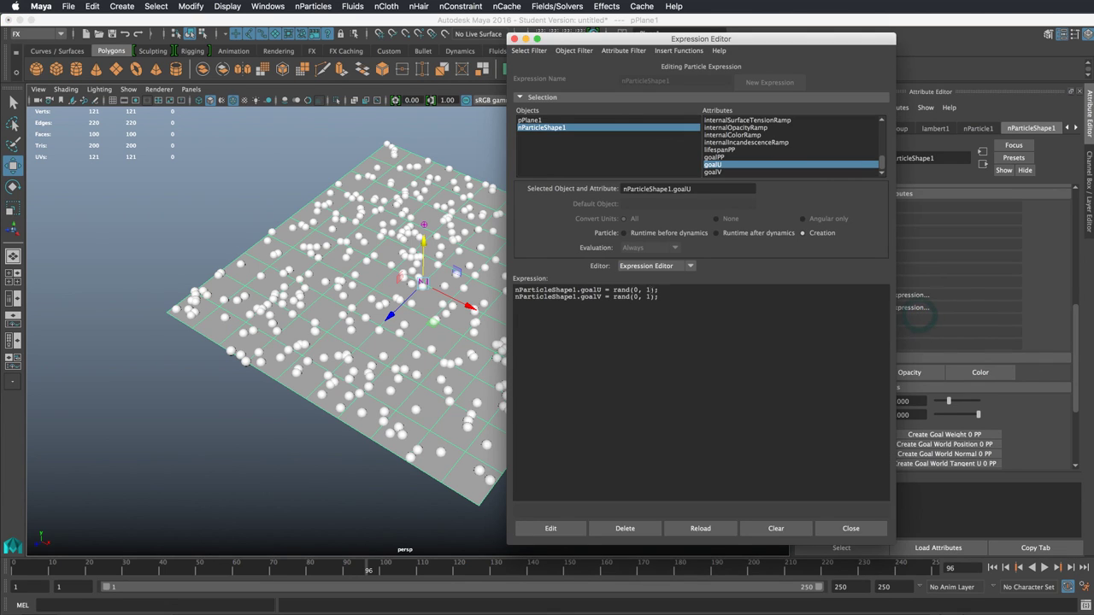
double_click(634, 296)
text(0.5)
double_click(659, 296)
text(0.75)
click(565, 532)
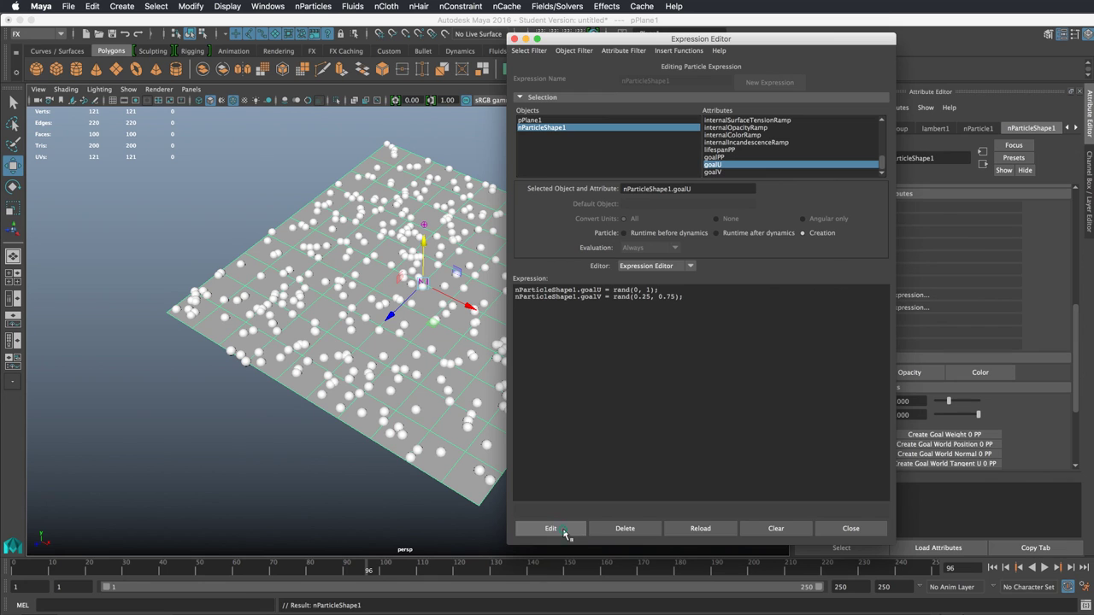
Close the editor and replay to frame 193, viewing the particles from above
drag(680, 39, 792, 37)
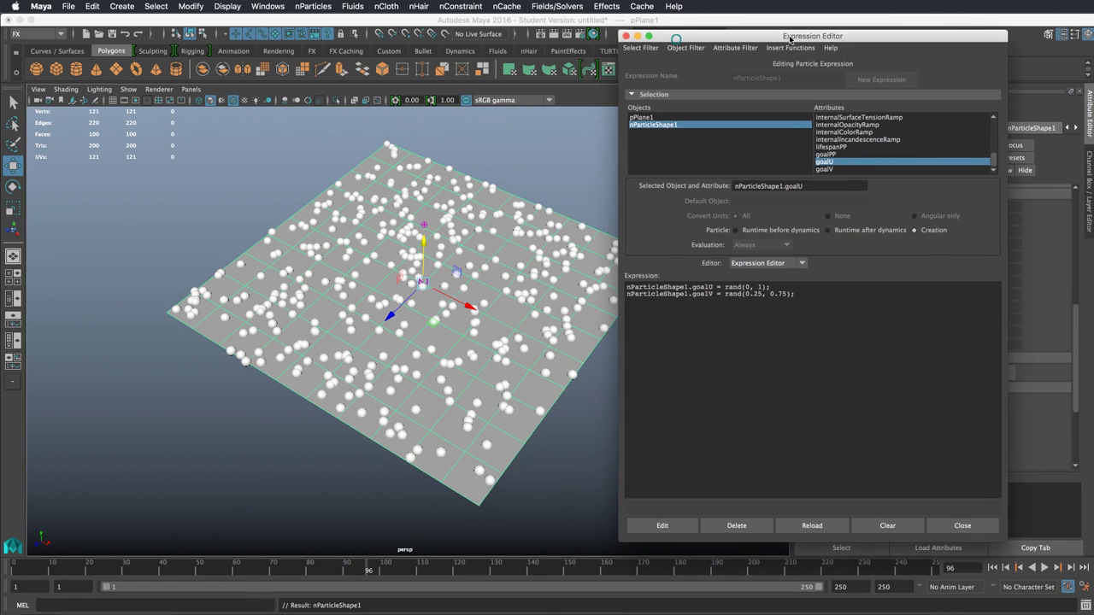
click(993, 526)
click(993, 568)
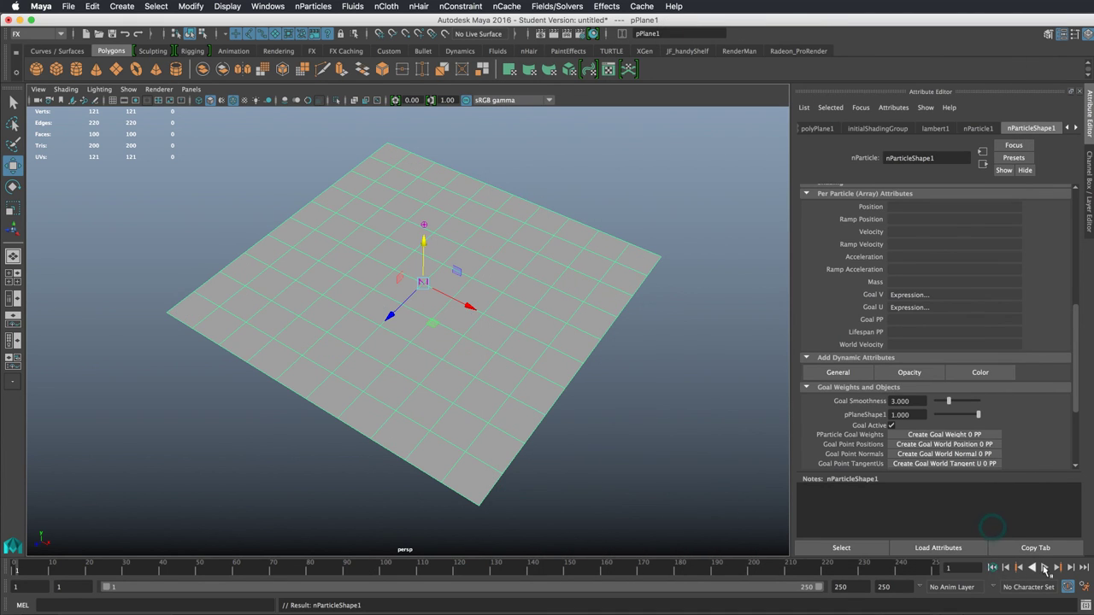
click(1044, 568)
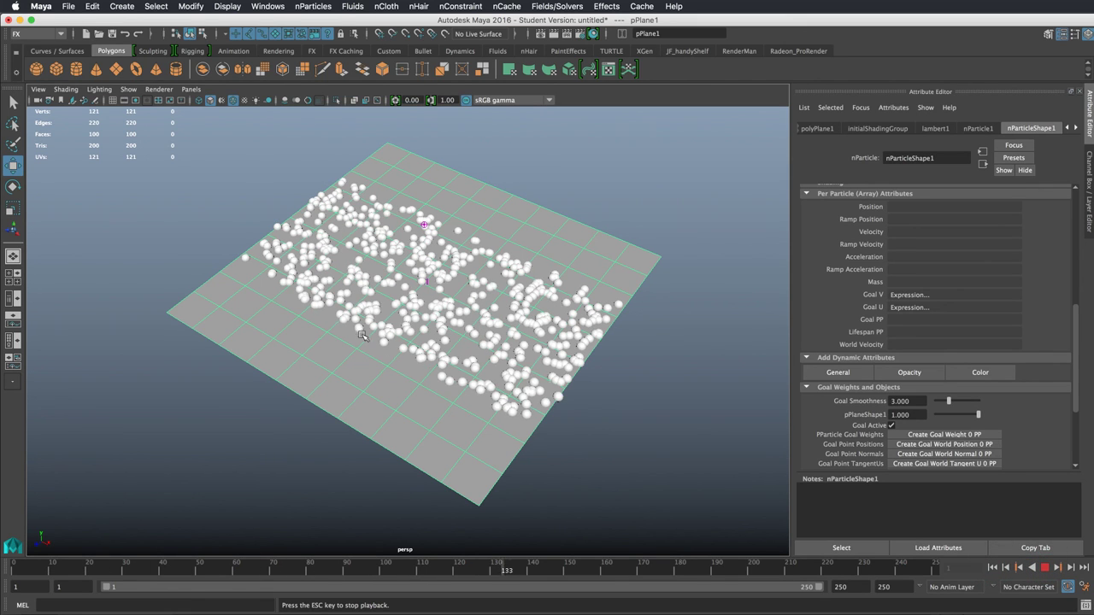
click(1045, 568)
mouse_move(630, 405)
alt+mouse_down()
mouse_move(641, 380)
mouse_move(628, 403)
alt+mouse_up()
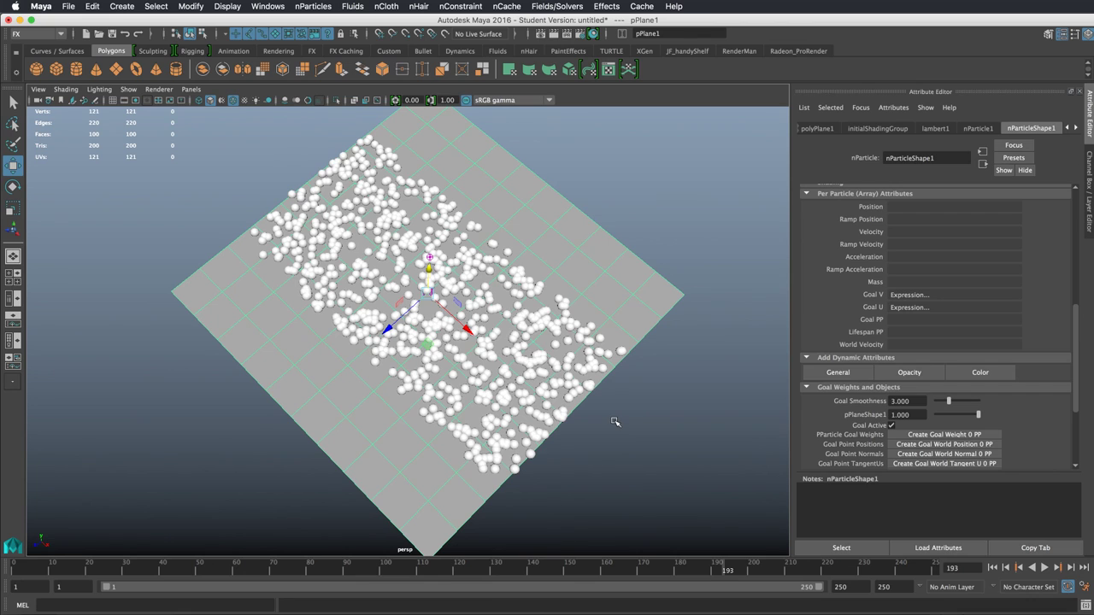
right_click(914, 299)
In Goal V's creation expression, wrap goalU's rand in sin() and goalV's rand in cos()
click(933, 302)
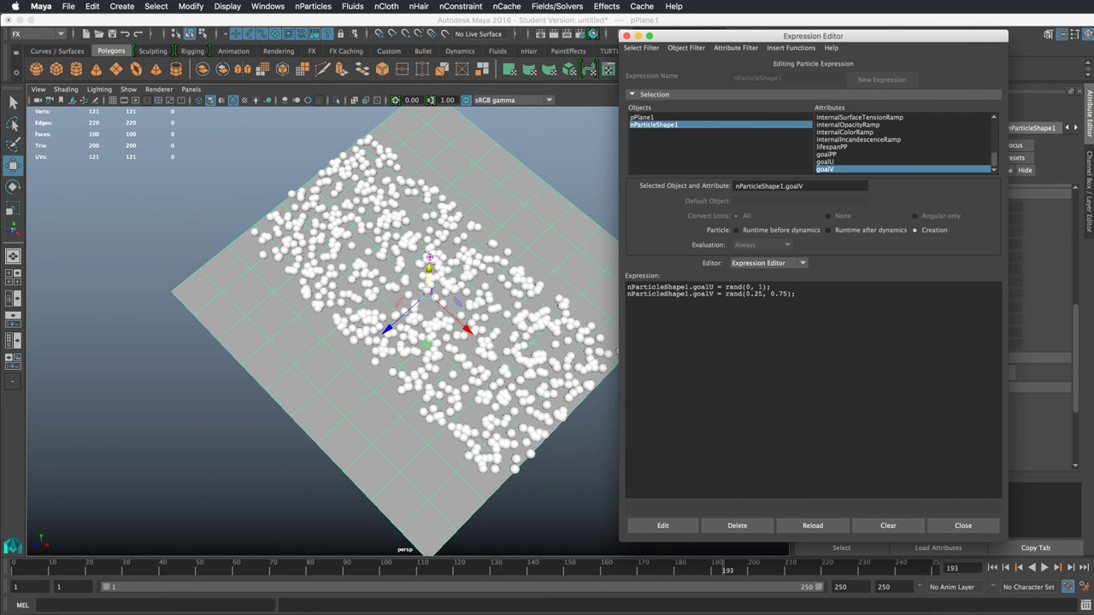
click(725, 294)
text(sin()
click(780, 293)
text(cos()
click(807, 293)
text())
Finish goalV as (cos(rand(0.25, 0.75)) + 1)/2, apply, and replay to frame 47
click(808, 294)
text(+)
key(BackSpace)
key(BackSpace)
click(726, 294)
text(()
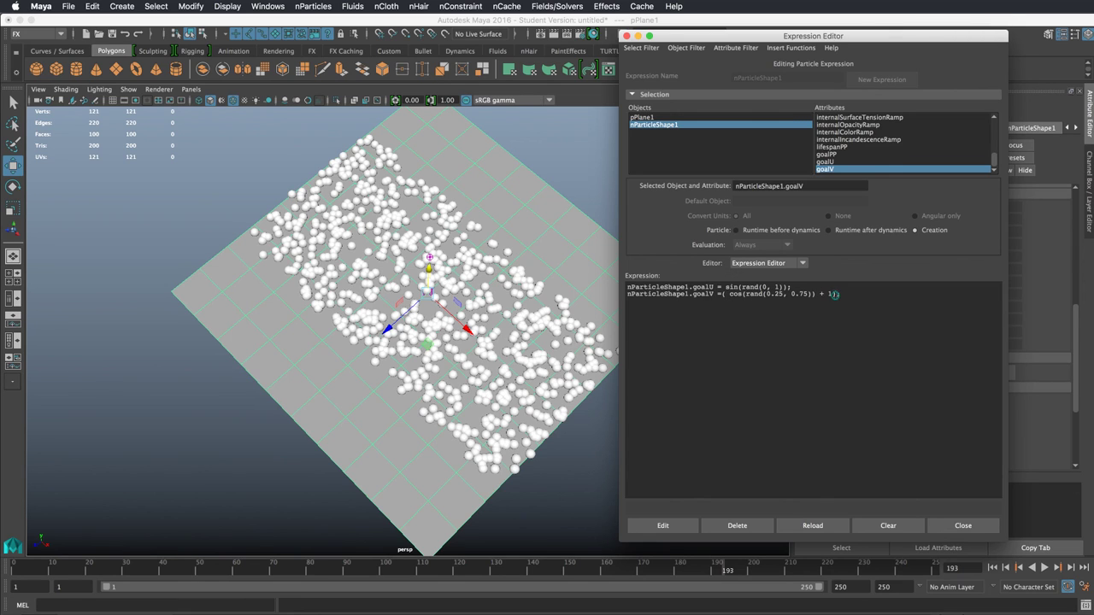
text(/2)
click(667, 527)
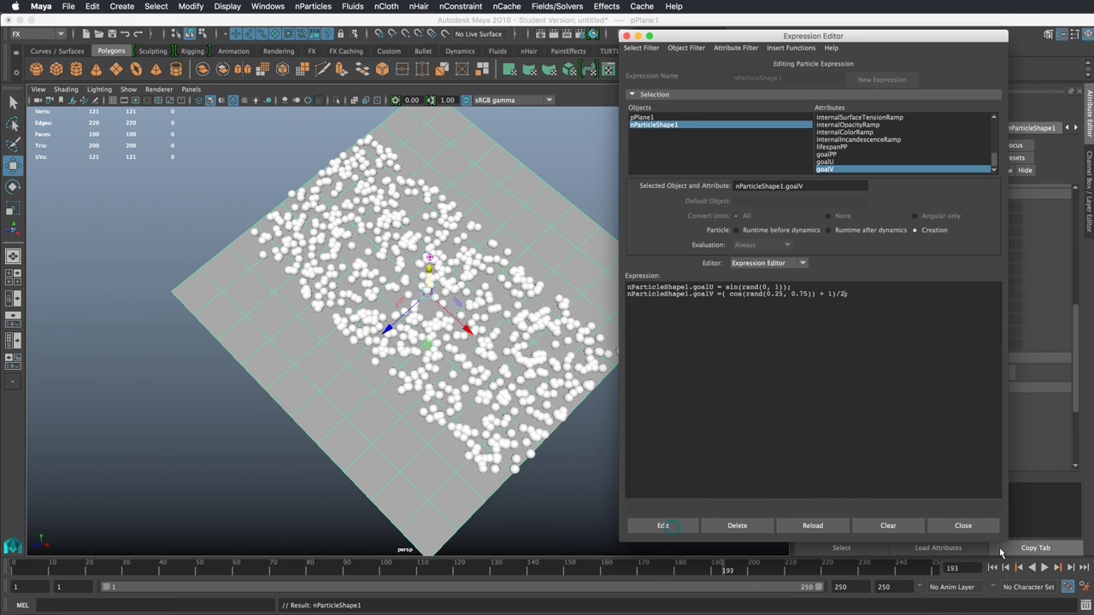
click(992, 568)
click(1054, 568)
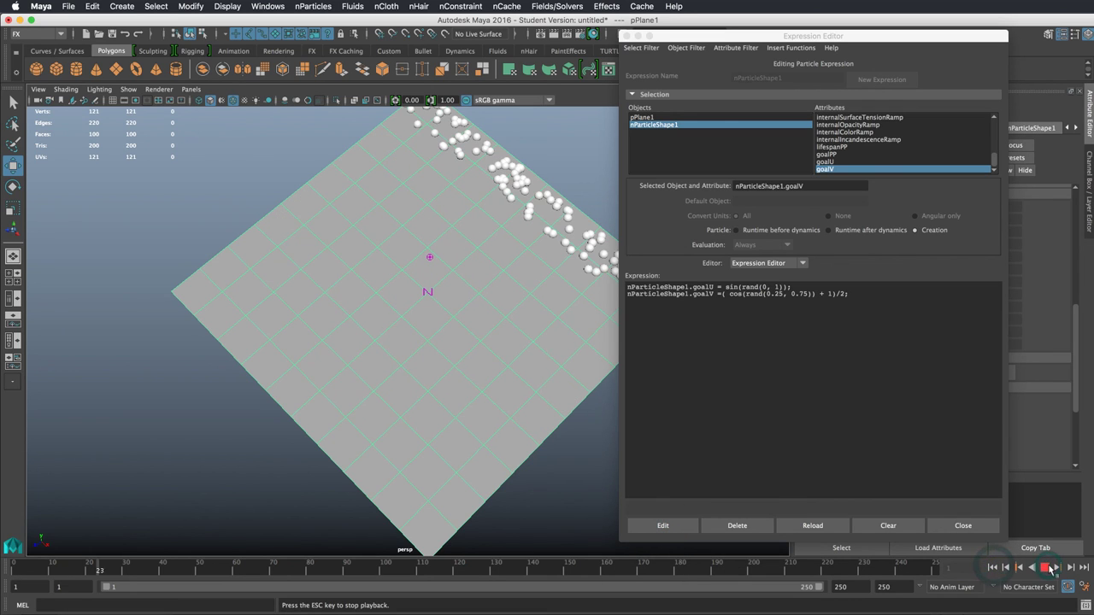
click(1054, 568)
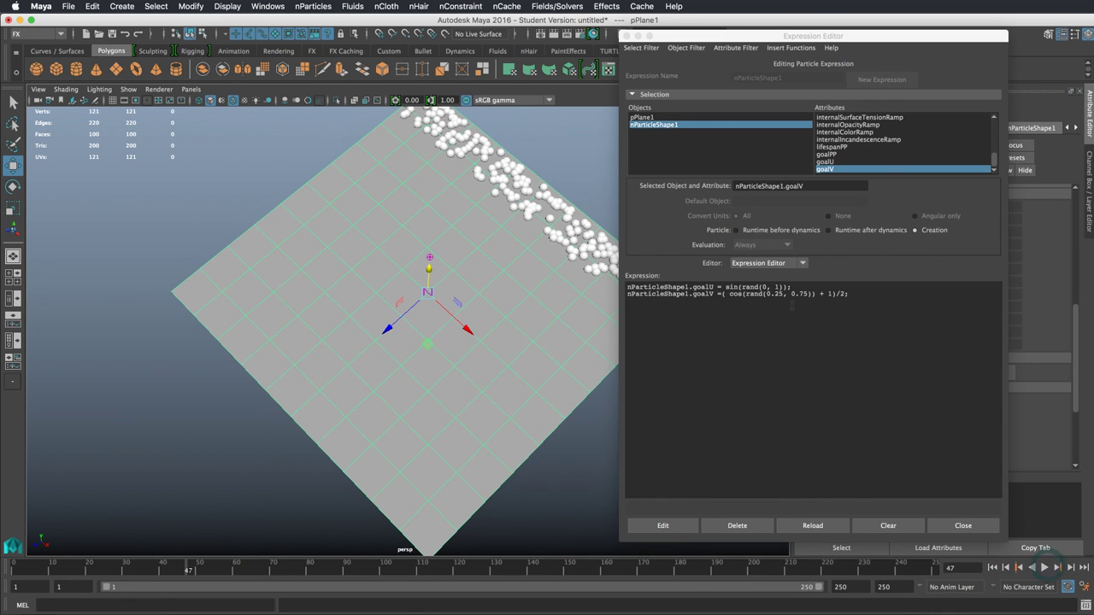
Delete the goalV line and the sin( wrapper, apply goalU = rand(0, 1), and replay
drag(857, 294, 608, 287)
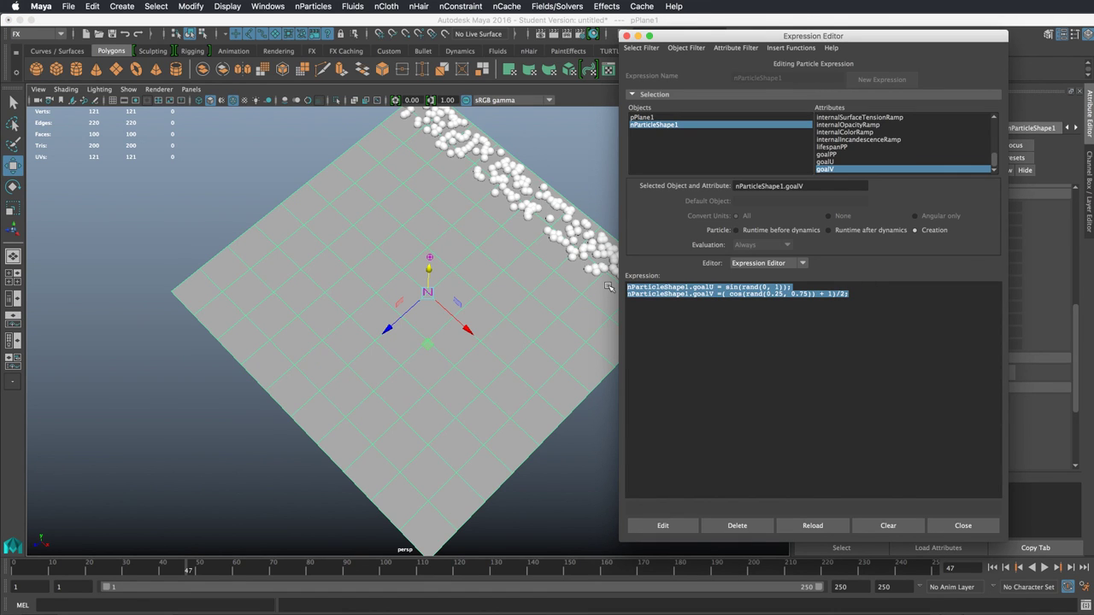
click(810, 334)
drag(865, 294, 598, 295)
key(BackSpace)
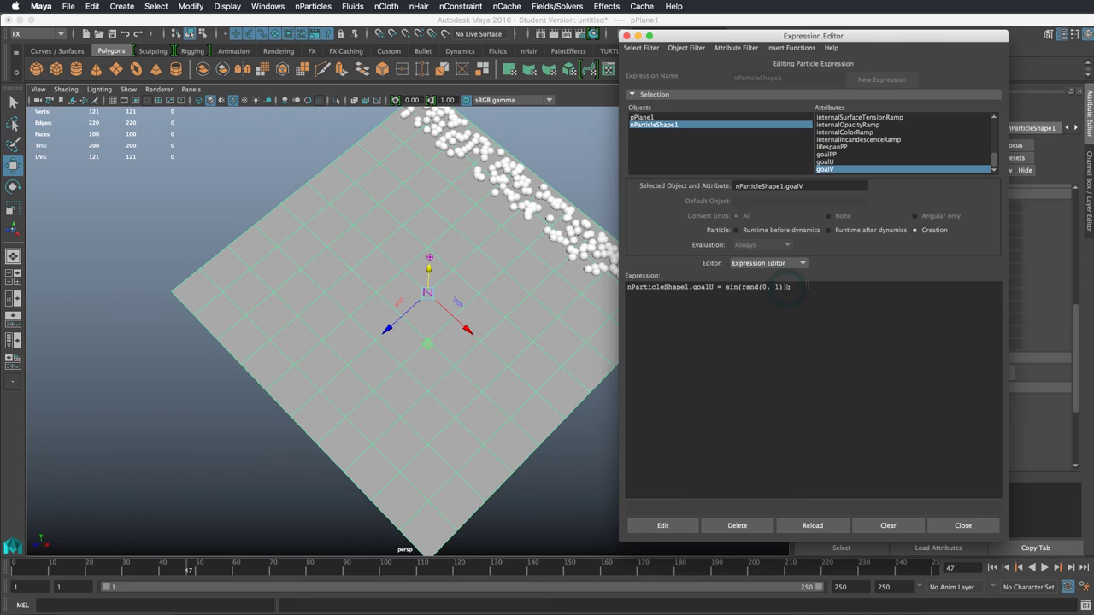
drag(741, 287, 725, 287)
key(BackSpace)
click(663, 526)
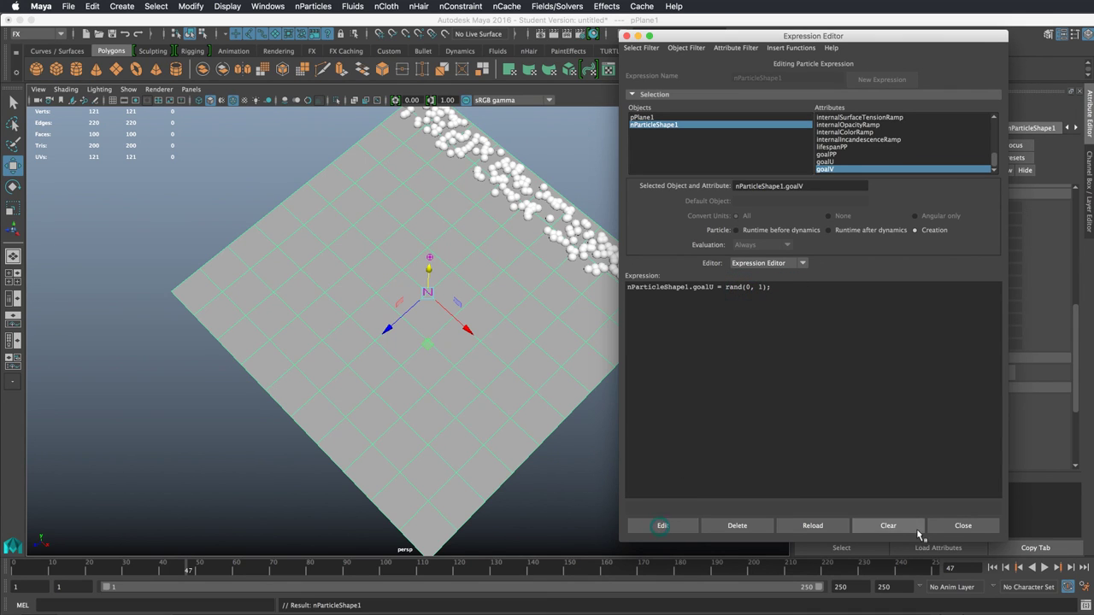
click(991, 568)
click(1044, 569)
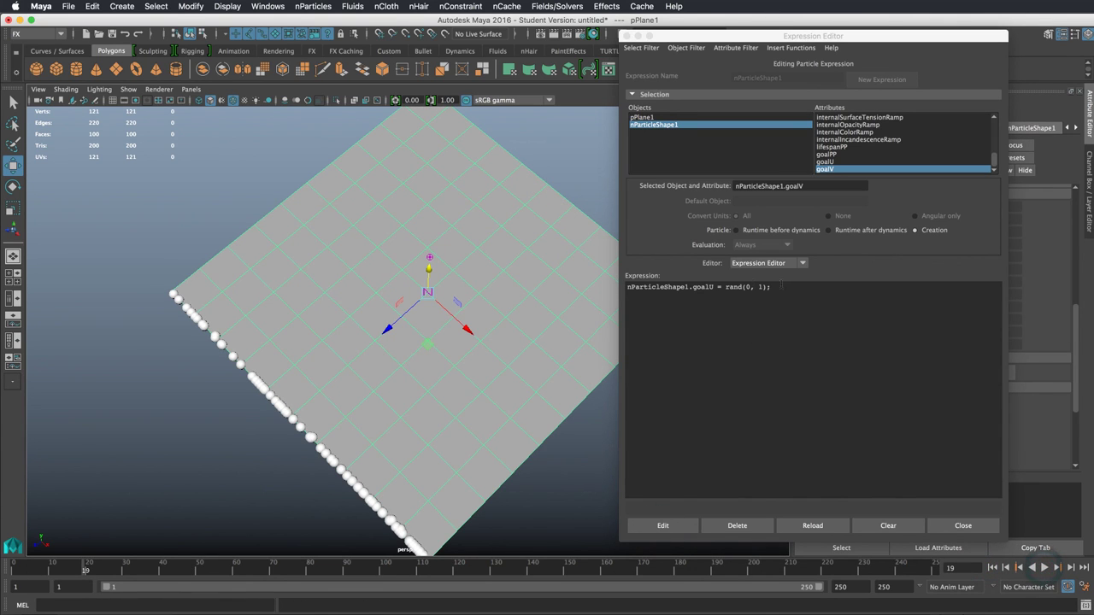
Add goalV = 0.5 to the creation expression, apply it, and replay from the start
click(784, 288)
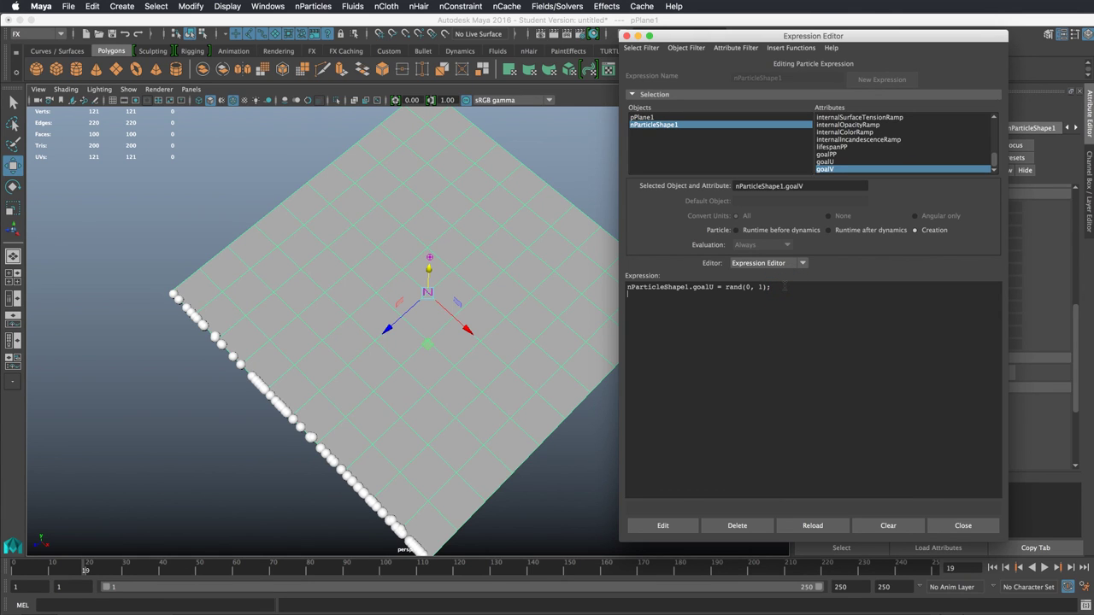
text(goalV = 0.5;)
click(676, 525)
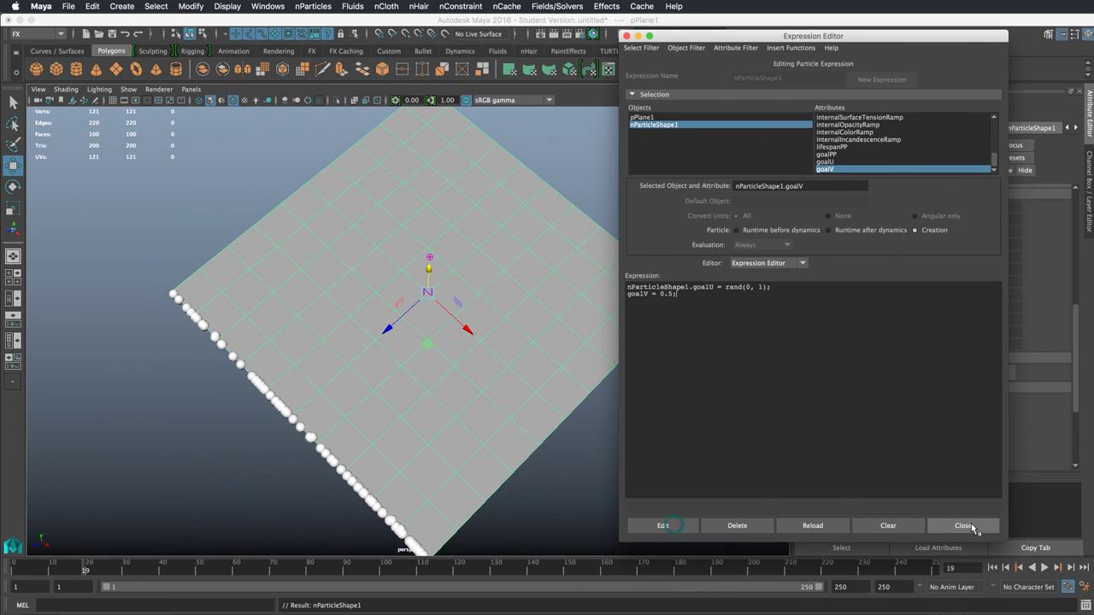
click(992, 568)
click(1044, 567)
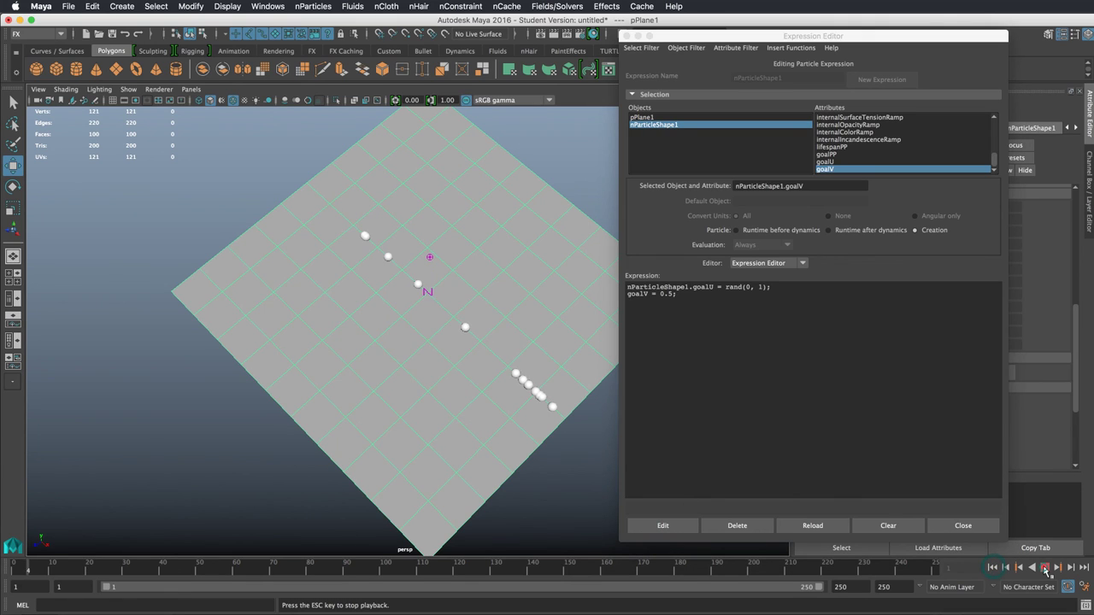
Stop playback at frame 42, close the Expression Editor, and bring up Goal U's expression menu
click(1045, 568)
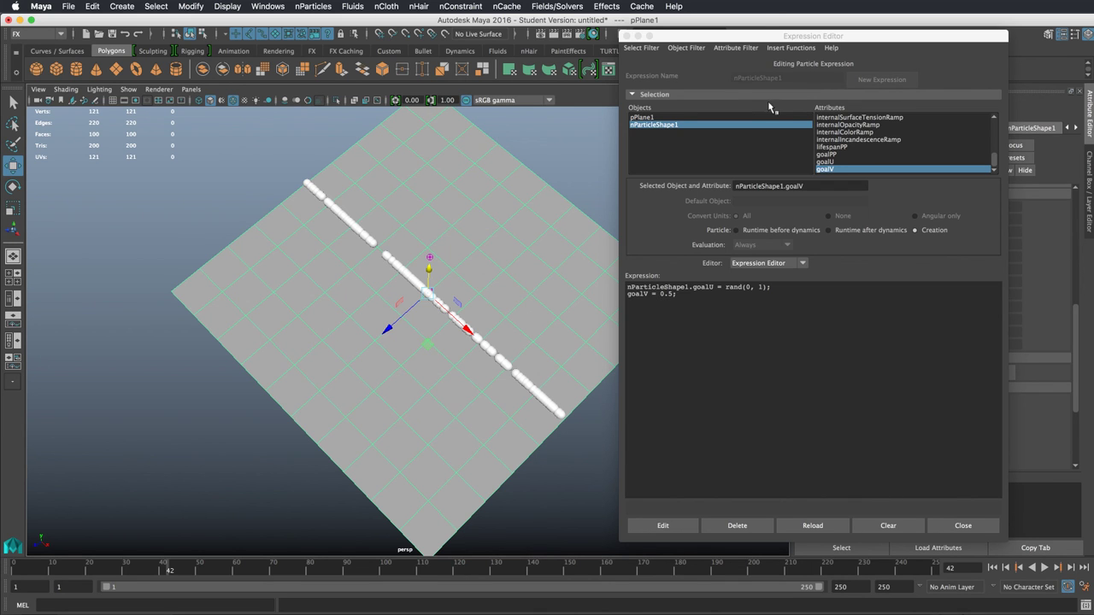
drag(778, 40, 679, 50)
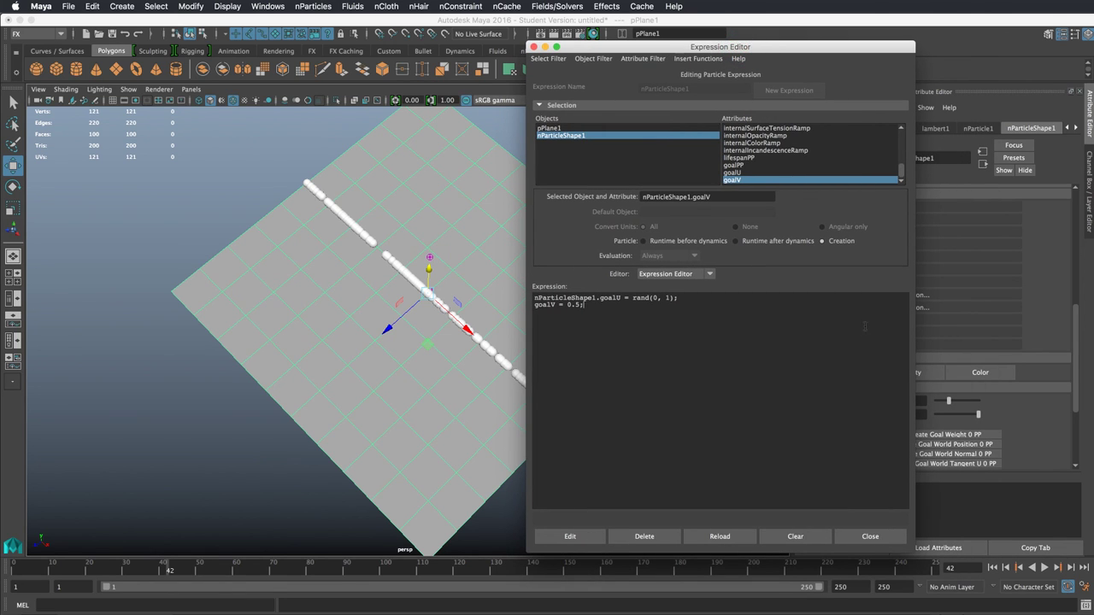
drag(828, 51, 779, 43)
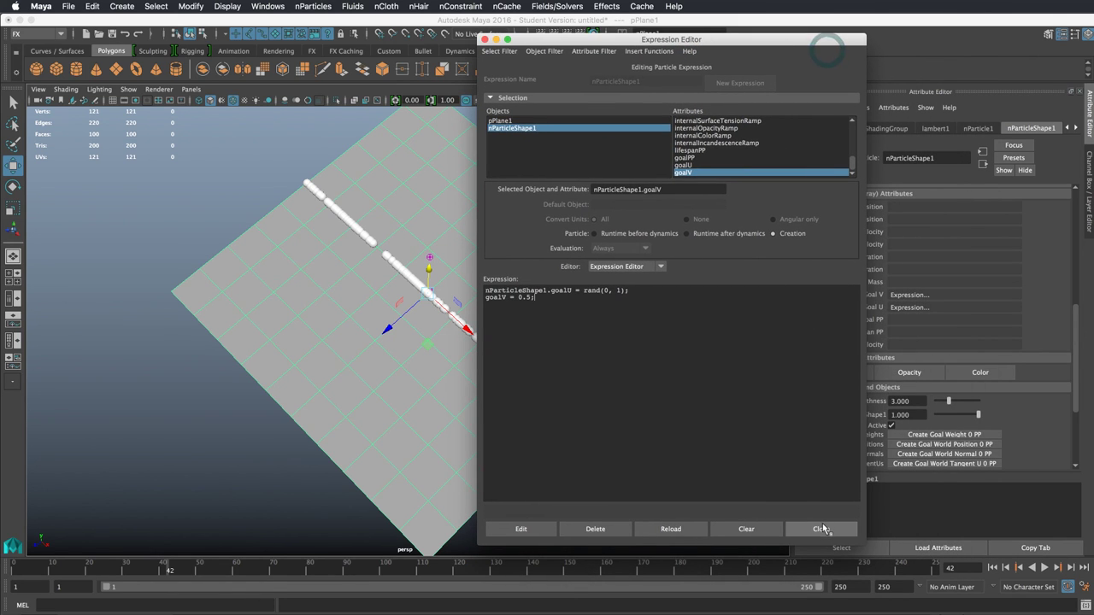
click(820, 529)
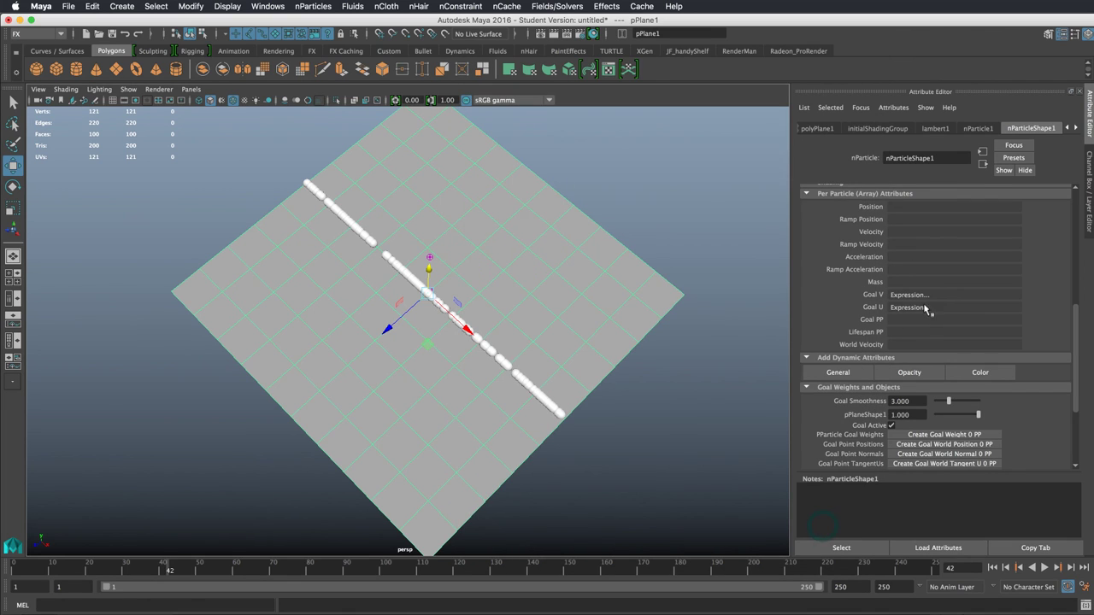
right_click(912, 309)
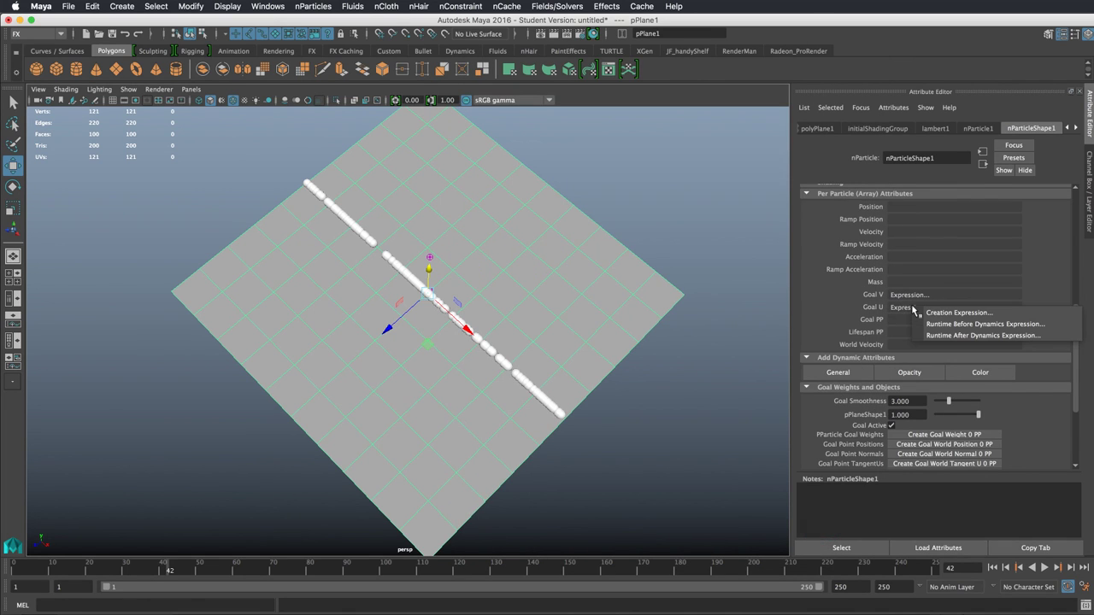
Create a runtime-before-dynamics expression goalV = frame / 100, comparing it with the creation expression
click(970, 326)
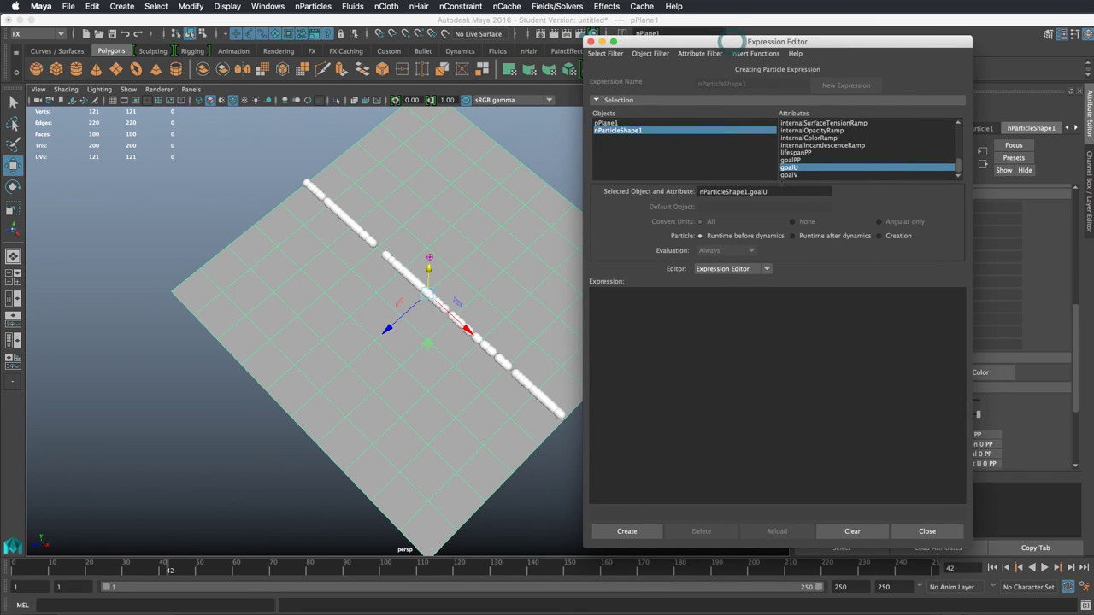
click(881, 237)
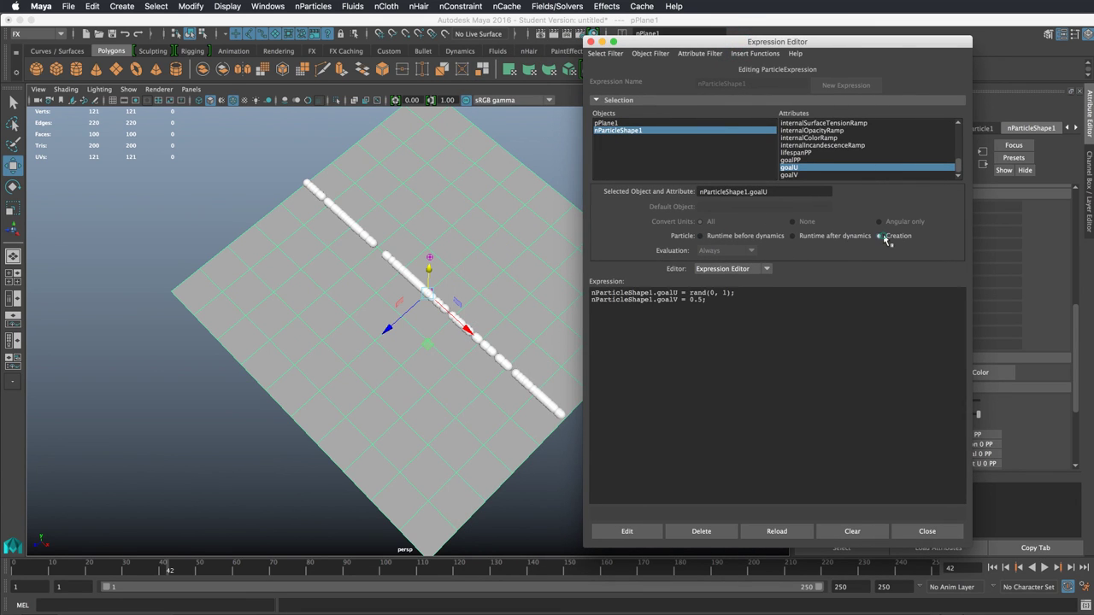
click(730, 240)
click(878, 236)
click(737, 237)
click(878, 236)
click(740, 242)
click(879, 237)
click(715, 238)
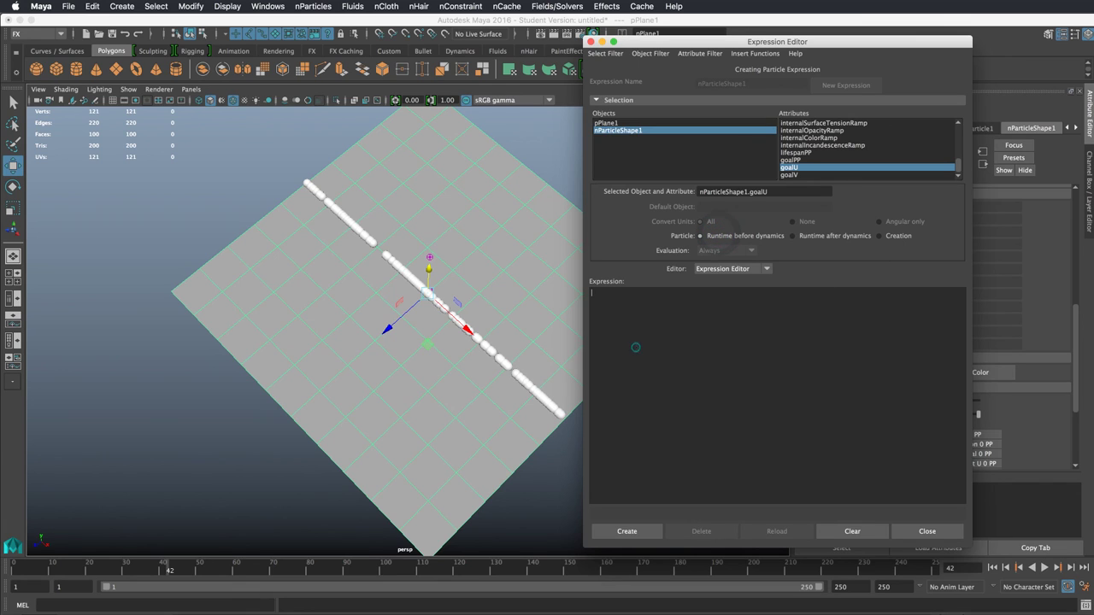
click(635, 347)
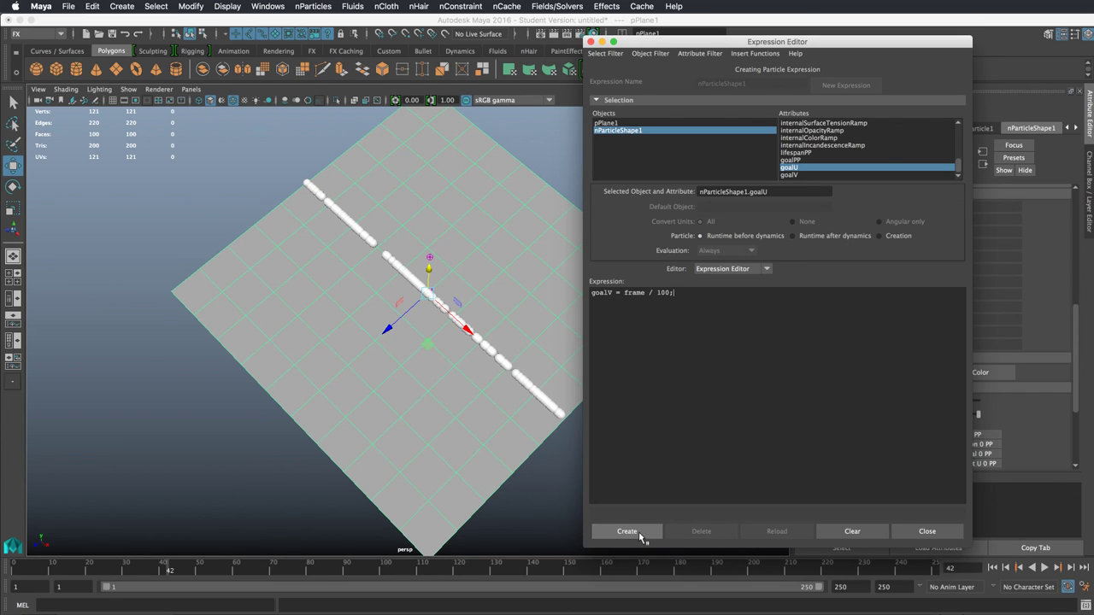
click(632, 532)
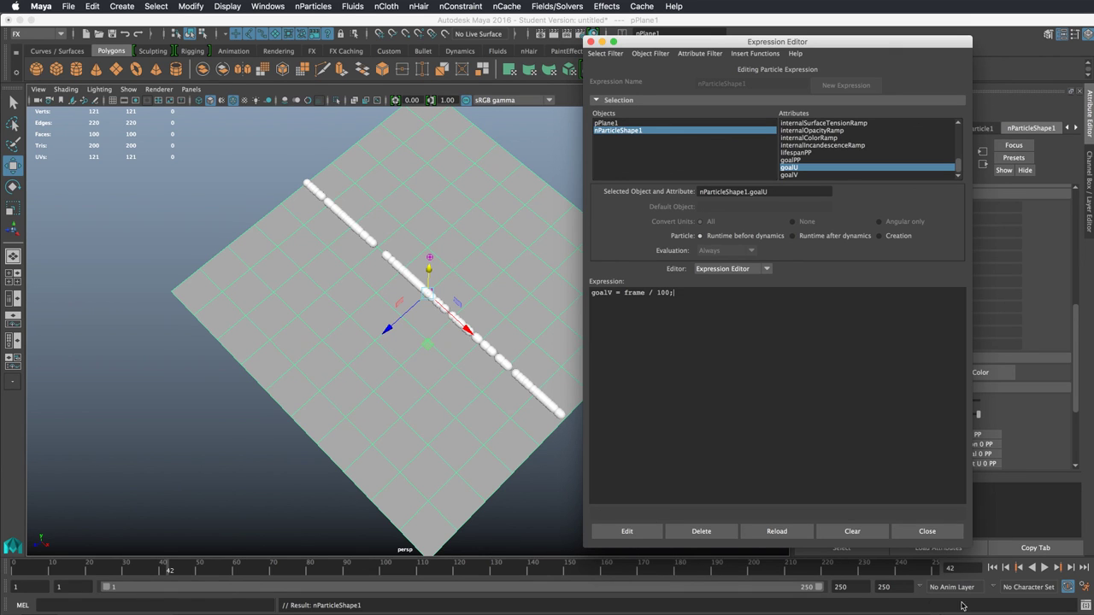
Test the runtime expression to frames 125 and 30, then select its frame / 100 term
click(993, 568)
click(1046, 568)
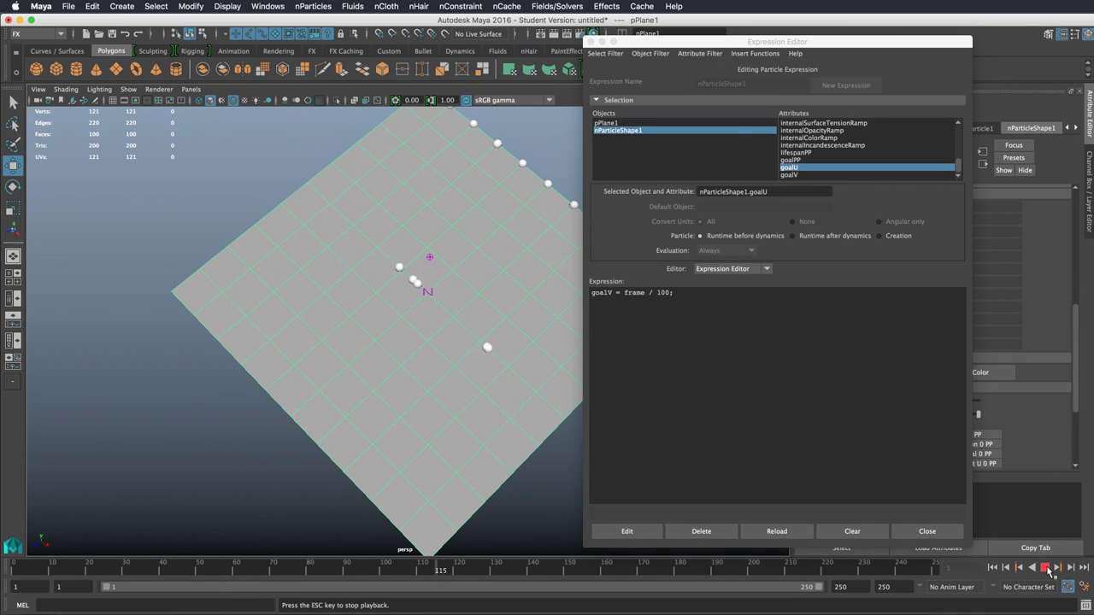
click(1046, 567)
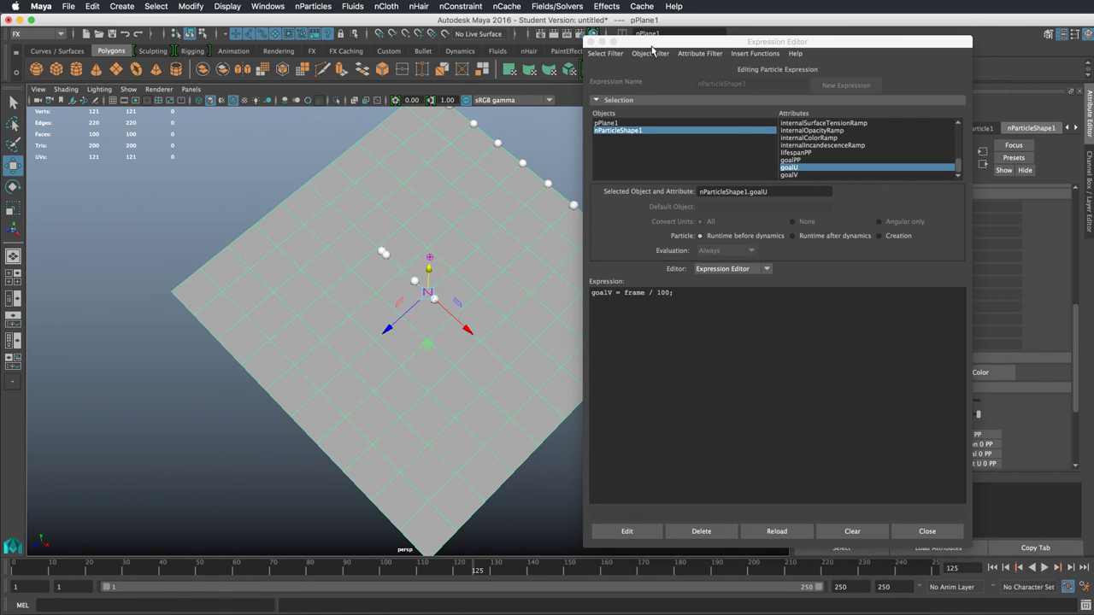
drag(650, 42, 764, 45)
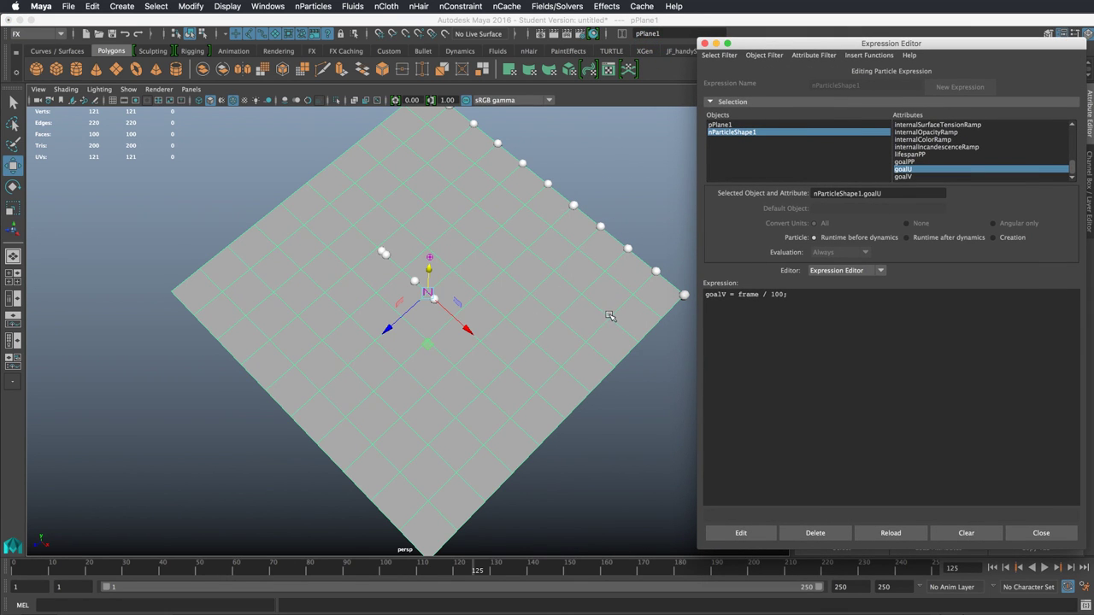
click(779, 304)
click(993, 567)
click(1044, 567)
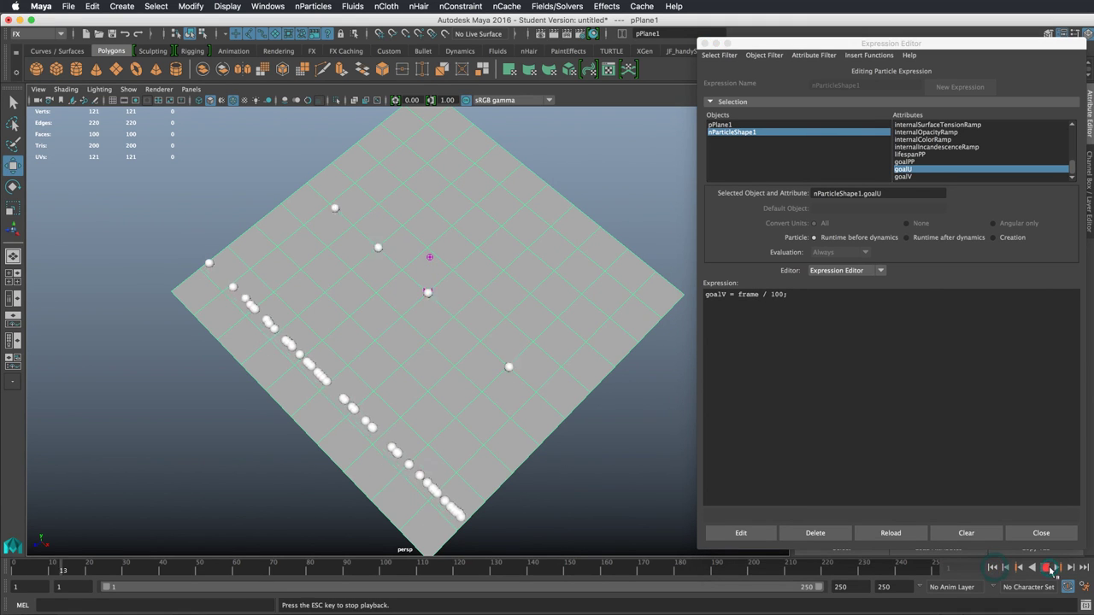
click(1045, 568)
click(762, 304)
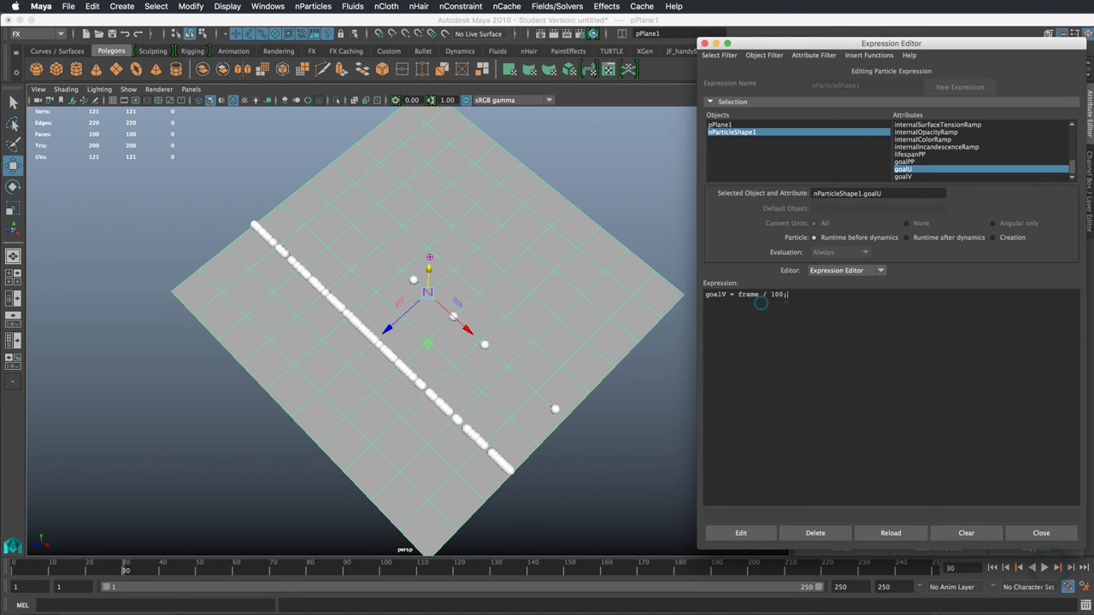
double_click(778, 296)
drag(783, 296, 739, 296)
Change the runtime expression to goalV += 0.05, apply, and replay to frame 109
click(751, 296)
drag(738, 295, 780, 295)
key(BackSpace)
text(5)
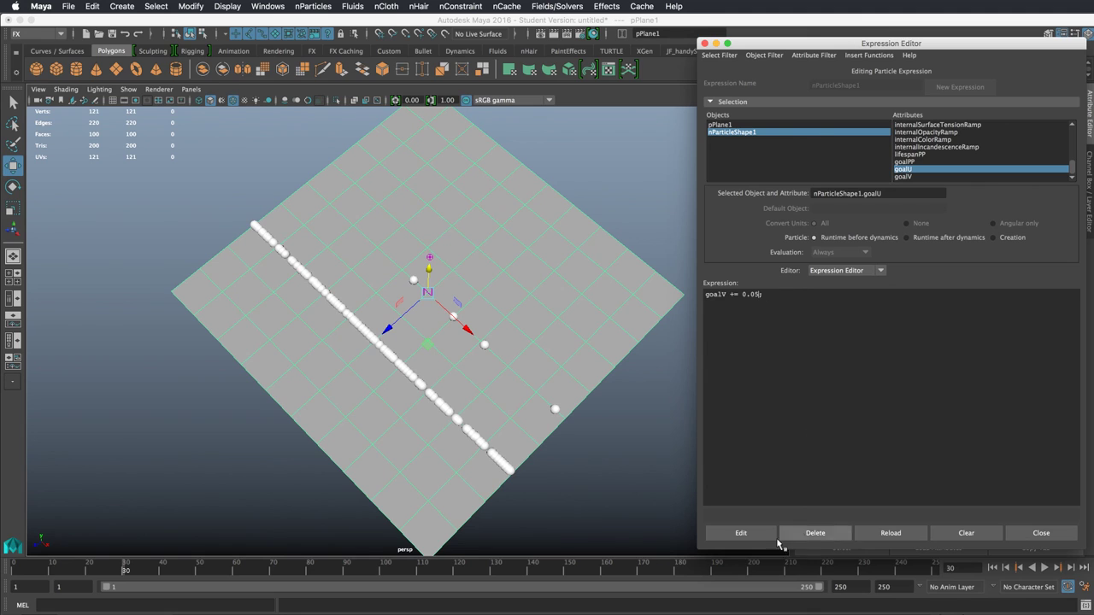
click(741, 533)
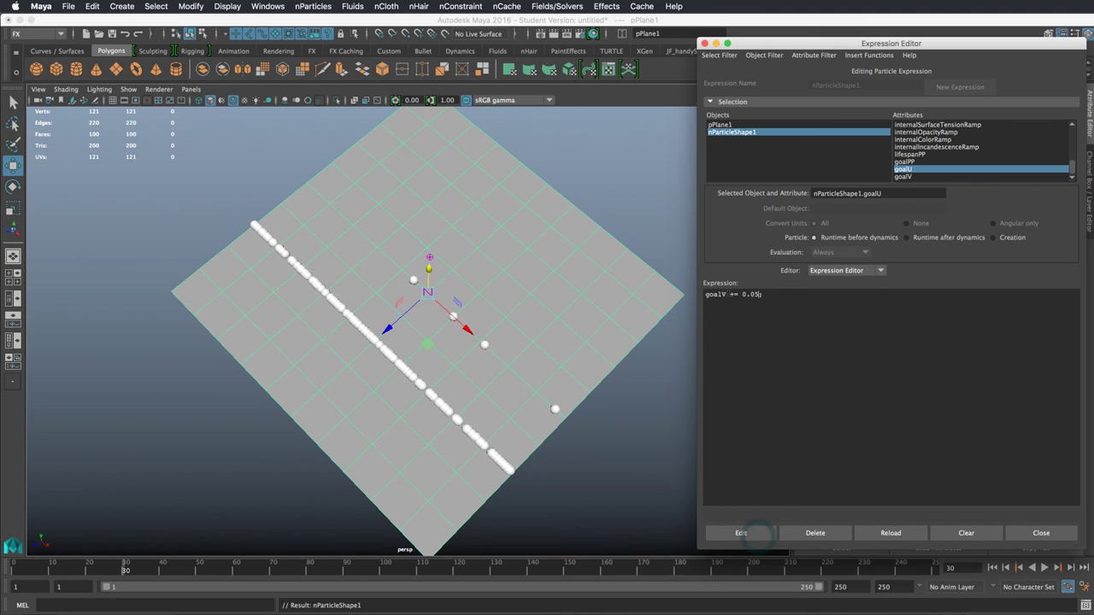
click(992, 567)
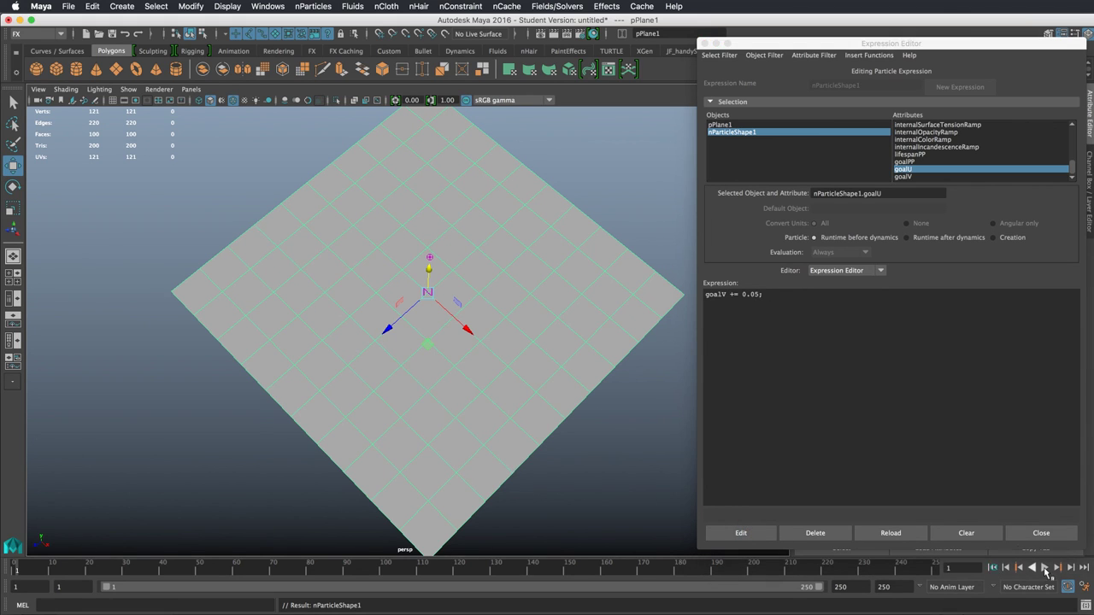
click(1045, 568)
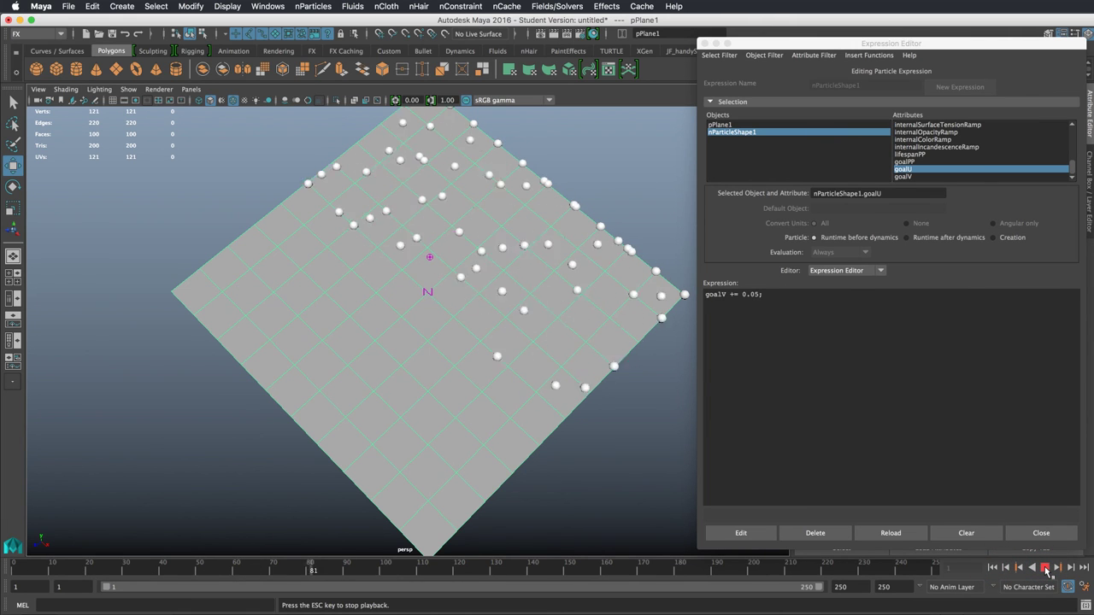
click(1045, 568)
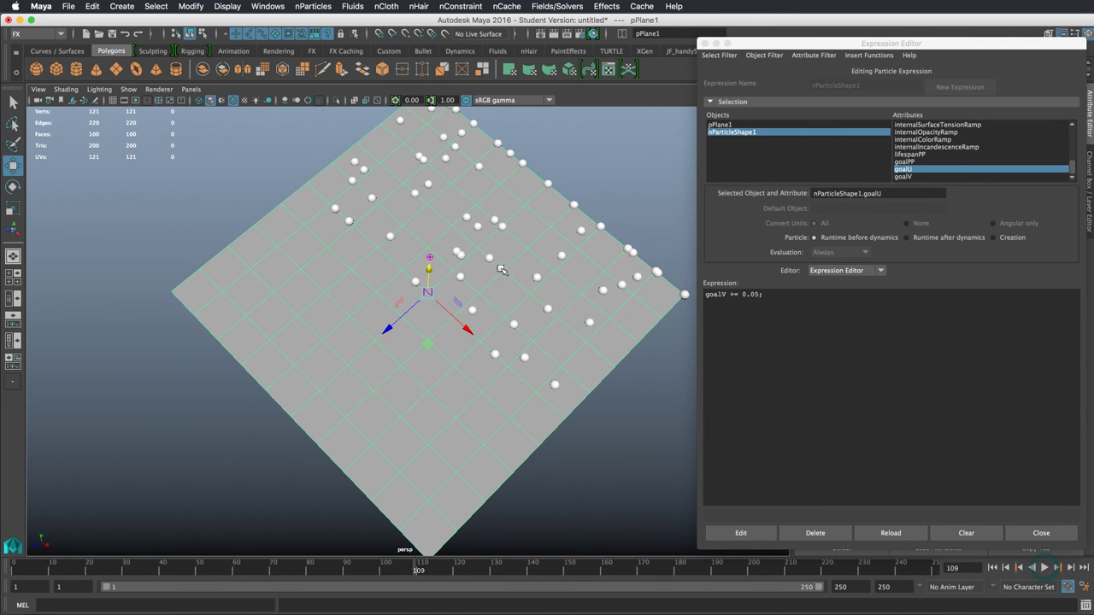
Lower the increment to goalV += 0.001, apply it, and replay from frame 1
click(755, 294)
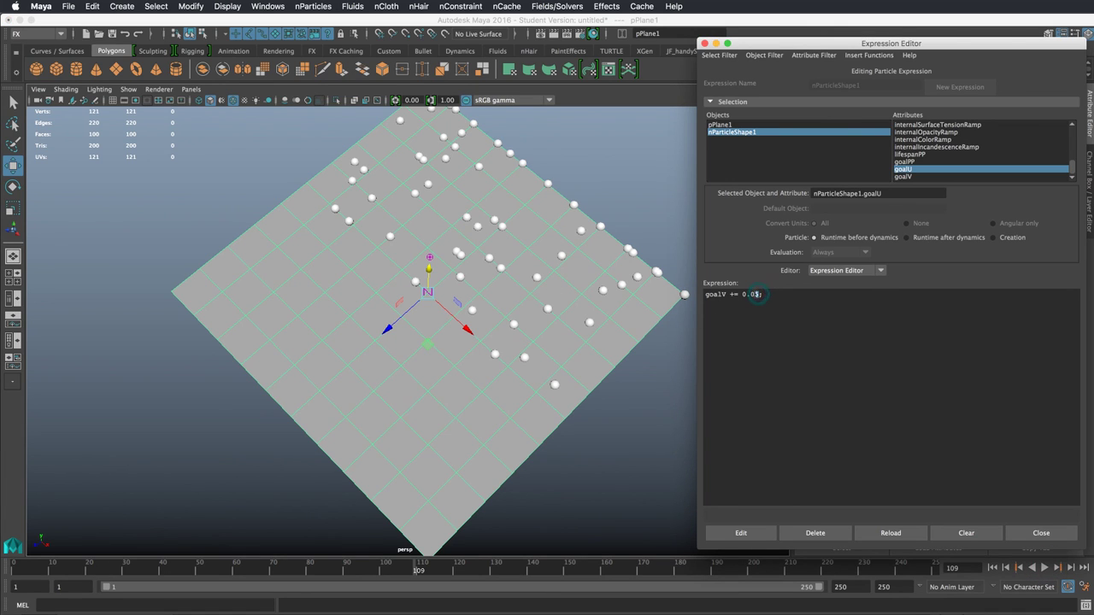
click(750, 531)
ctrl+scroll(761, 495, up, 4)
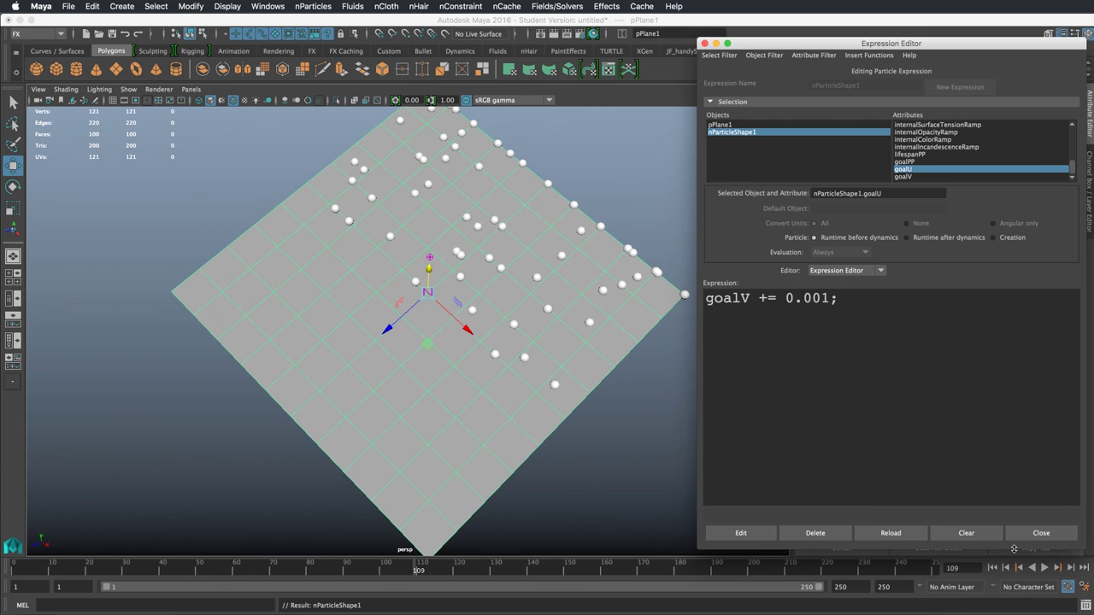
click(992, 567)
click(1044, 567)
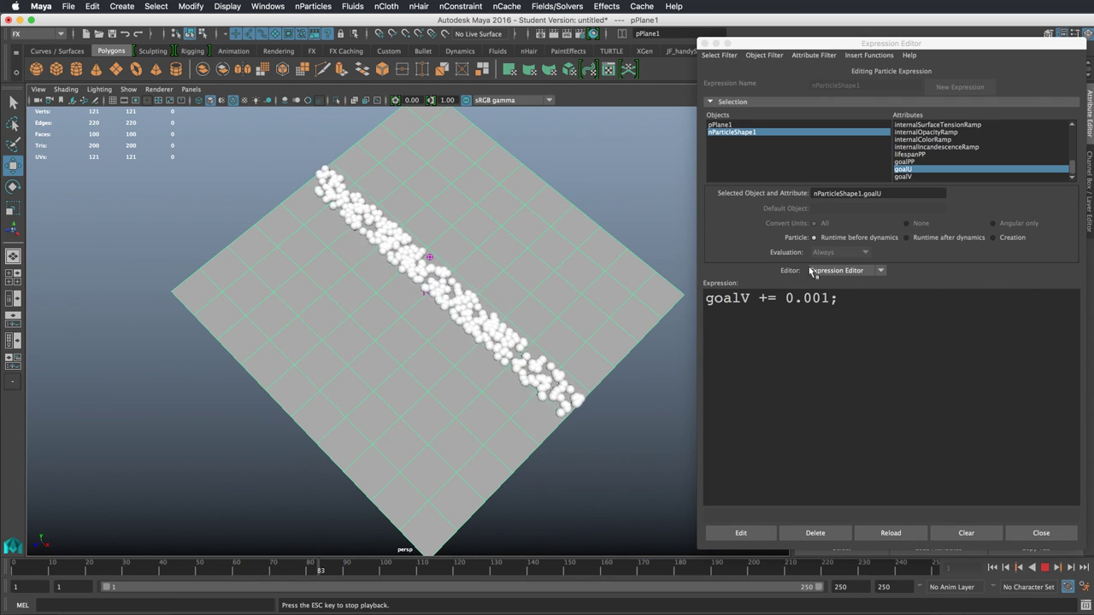
Stop playback at frame 127 and clear the runtime expression, committing it empty
key(Escape)
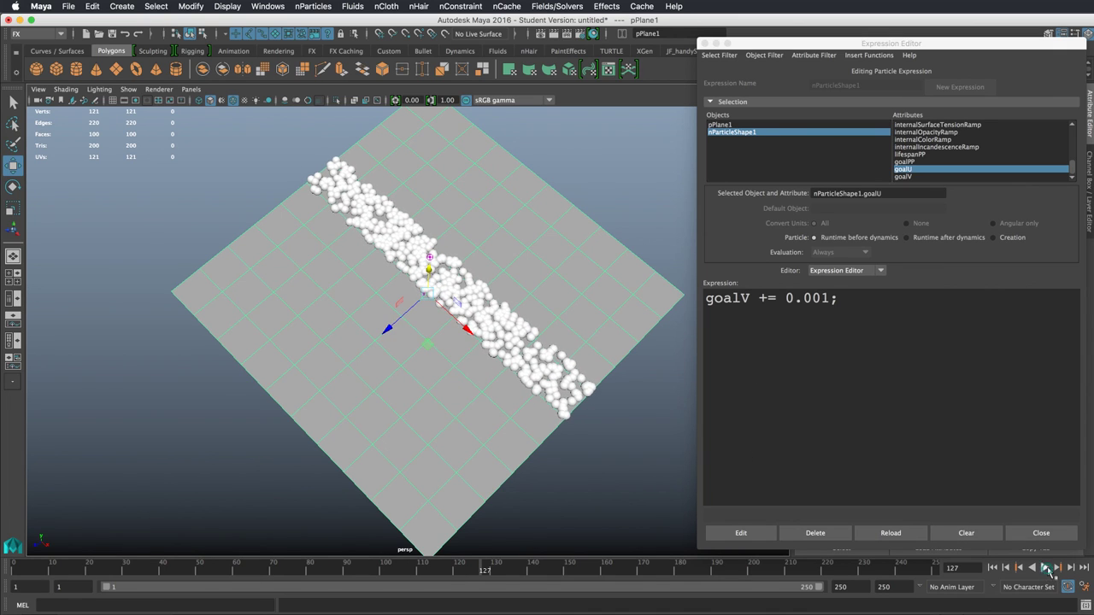
triple_click(846, 299)
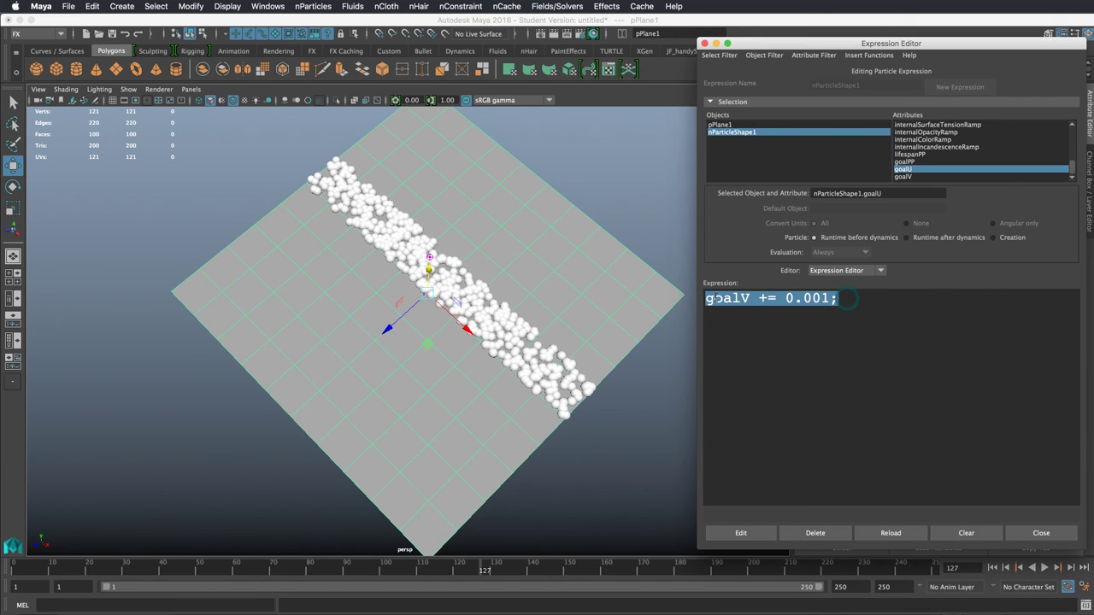
key(BackSpace)
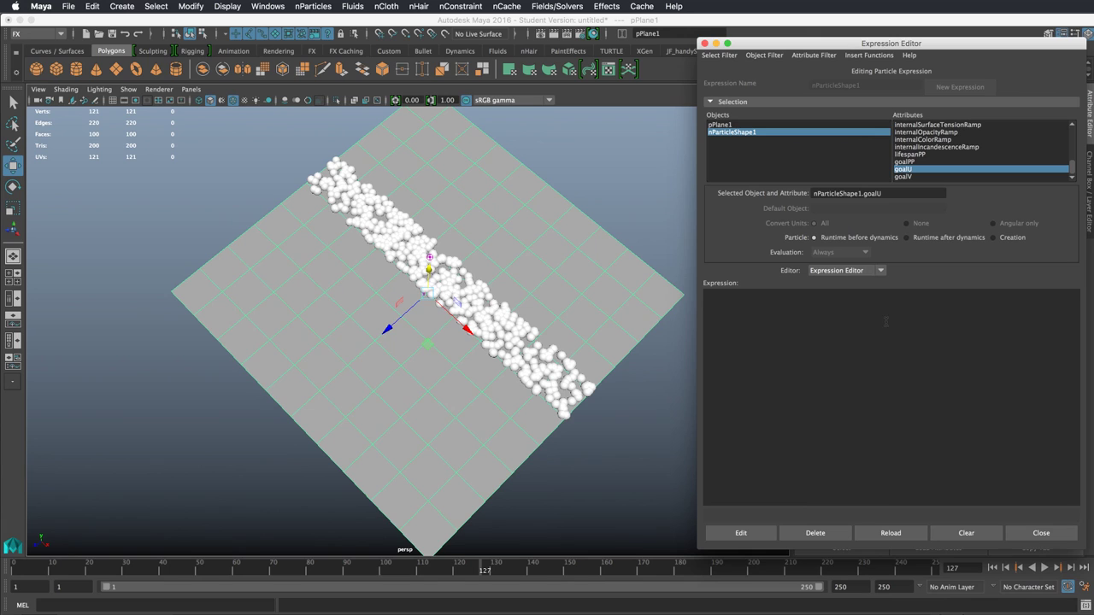
click(749, 531)
Delete the goalV = 0.5 line from the creation expression, apply it, and close the editor
click(1005, 239)
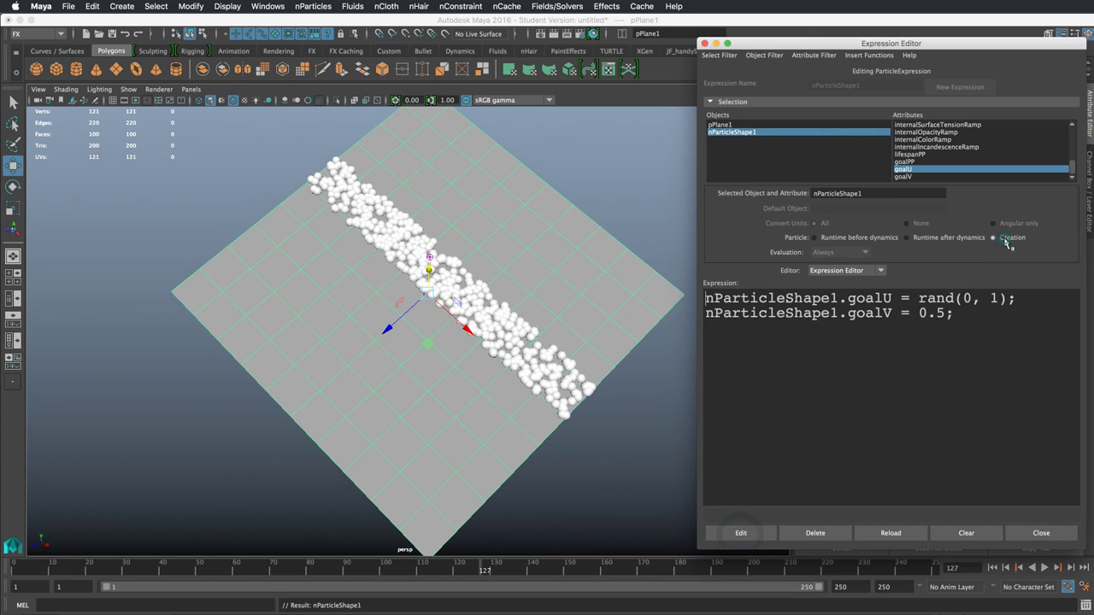
drag(966, 313, 695, 318)
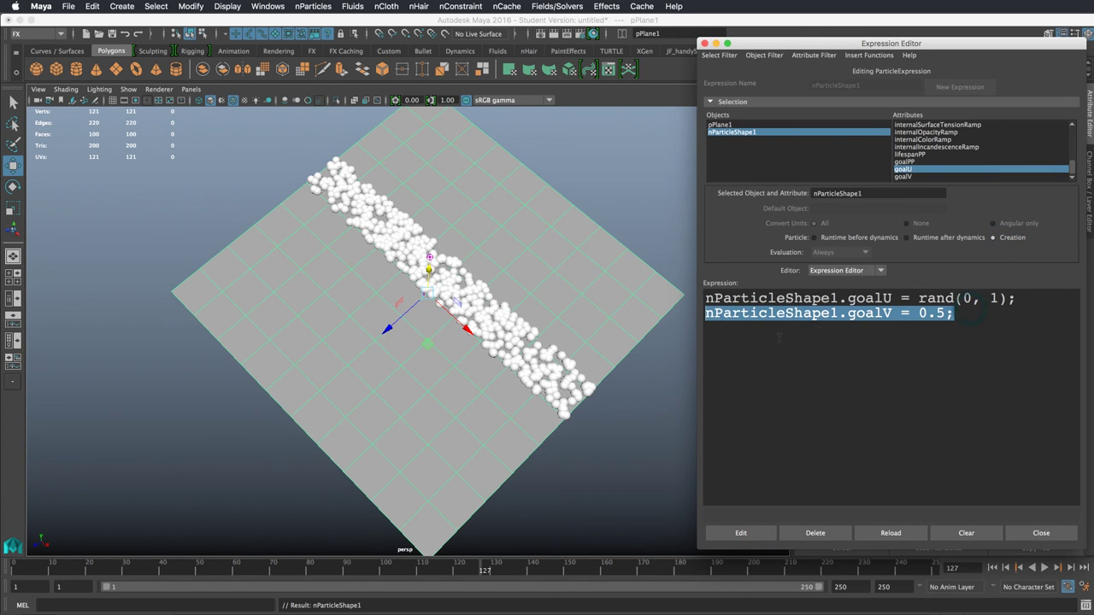
key(BackSpace)
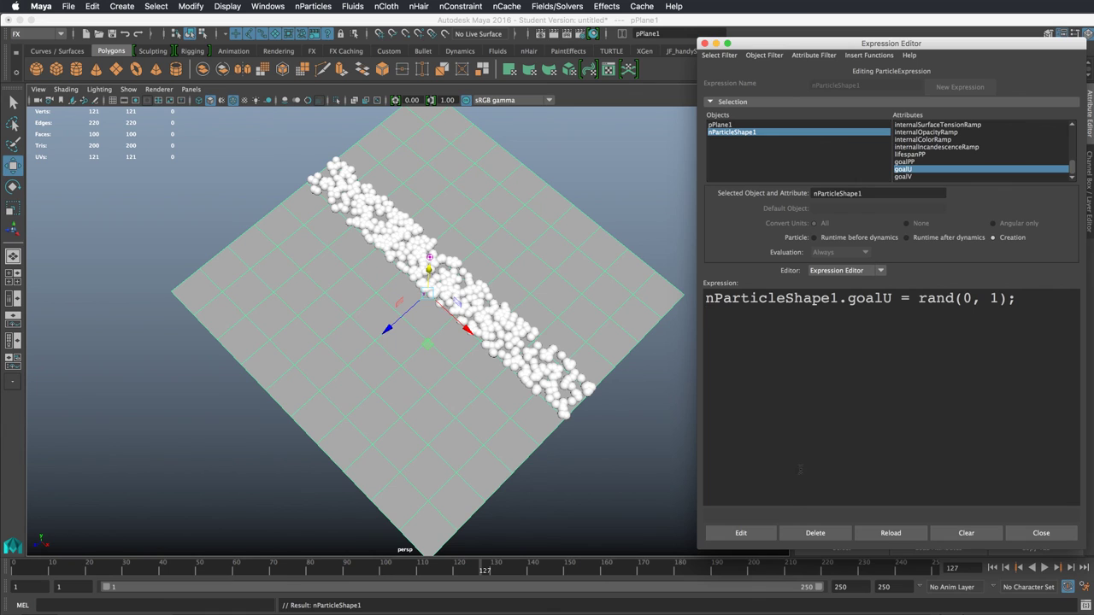
click(741, 533)
click(1039, 532)
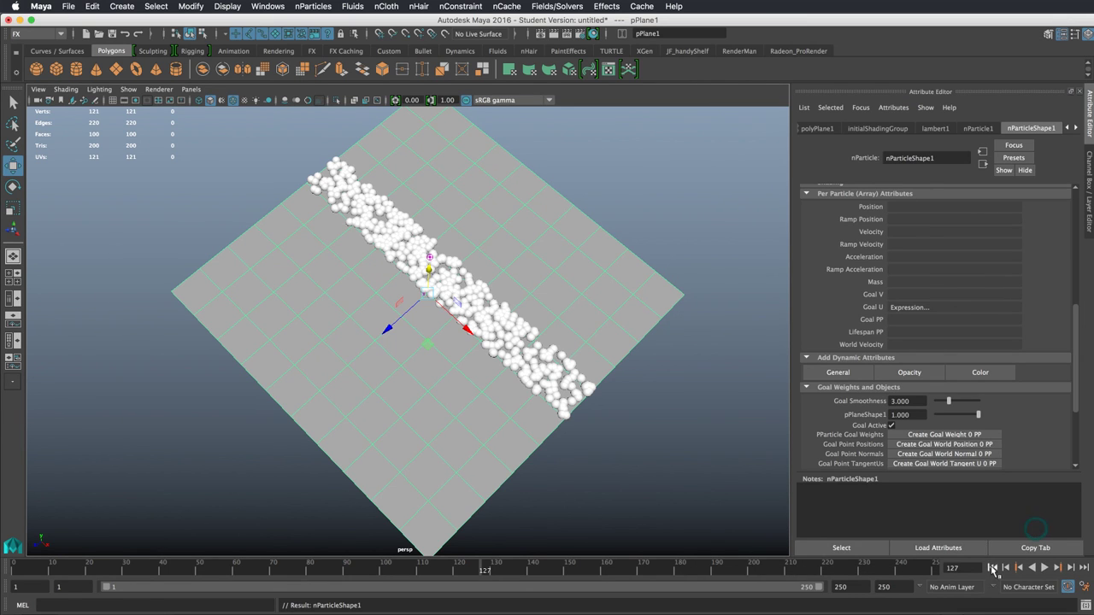
Replay the simulation to frame 46 and orbit to a lower view of the plane
click(993, 567)
click(1044, 568)
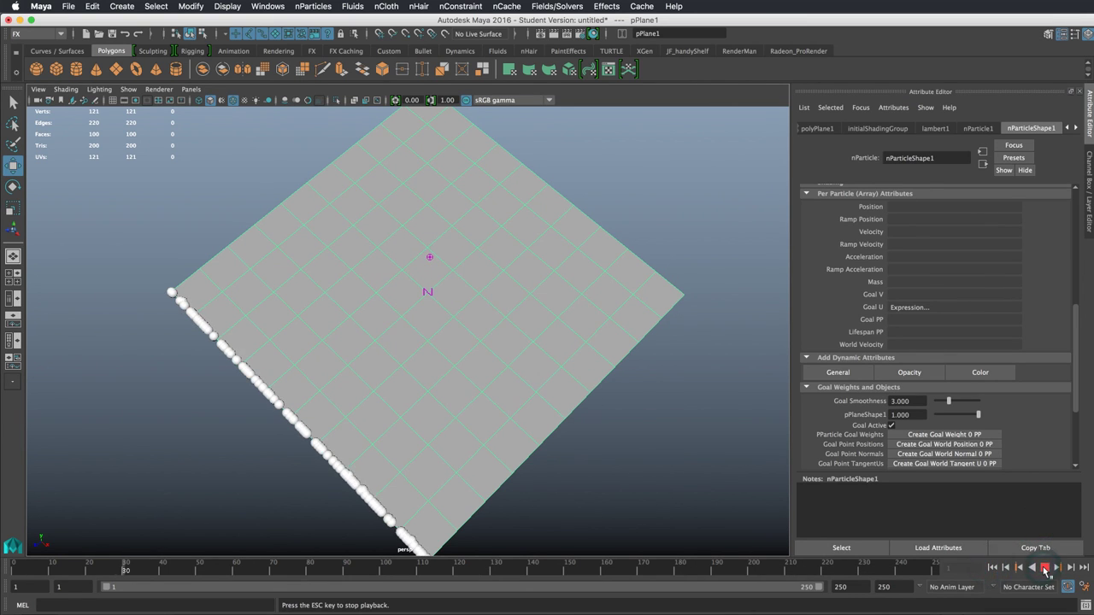
click(1044, 567)
alt+drag(559, 394, 494, 393)
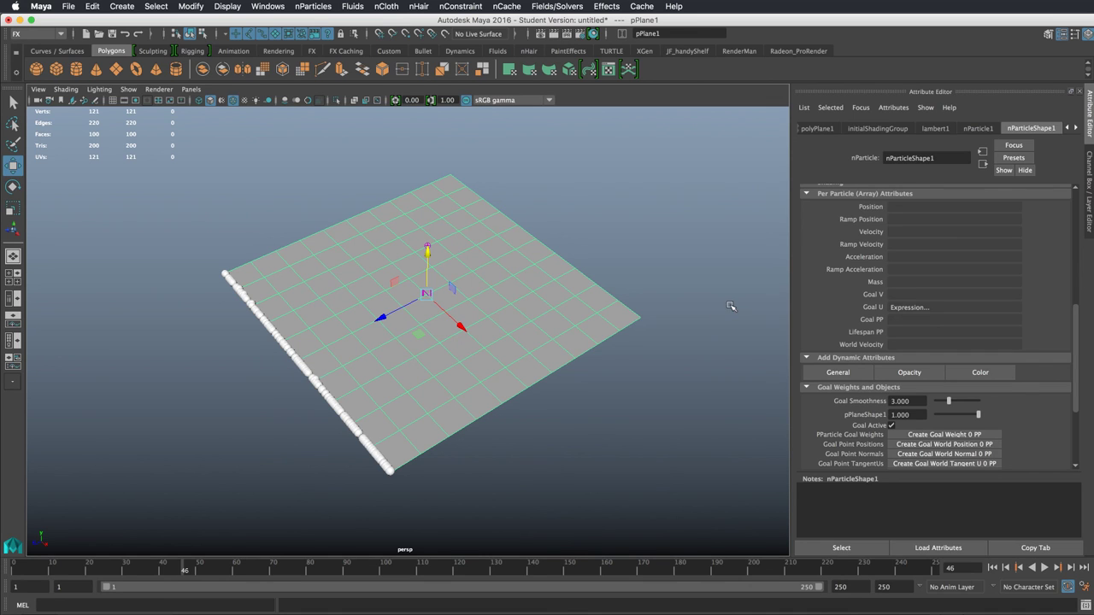
Bring up the Create Ramp options for the Goal V attribute
right_click(908, 319)
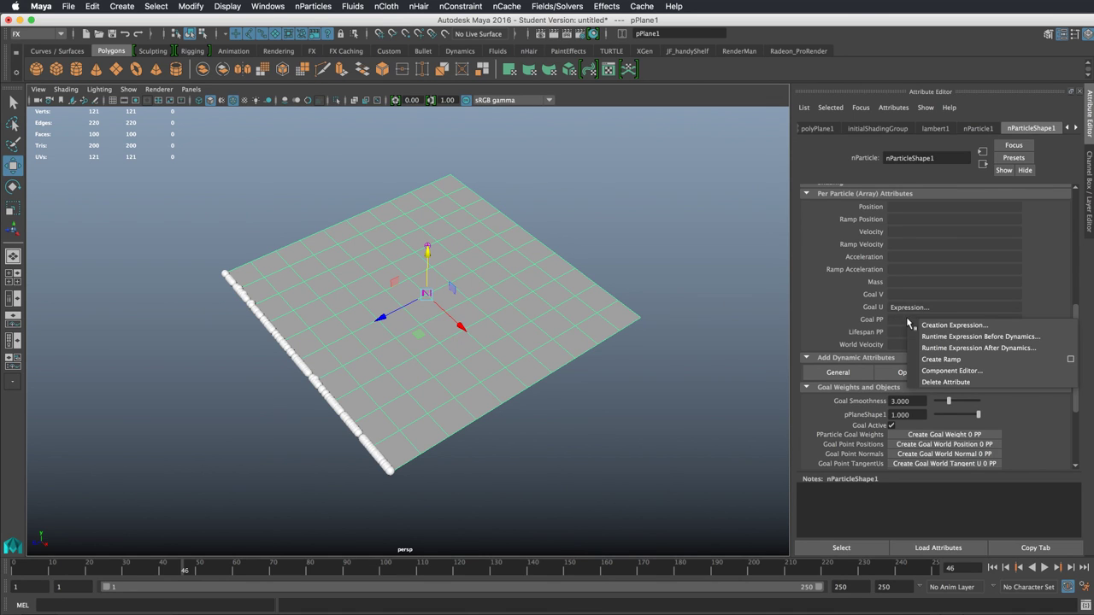
click(904, 325)
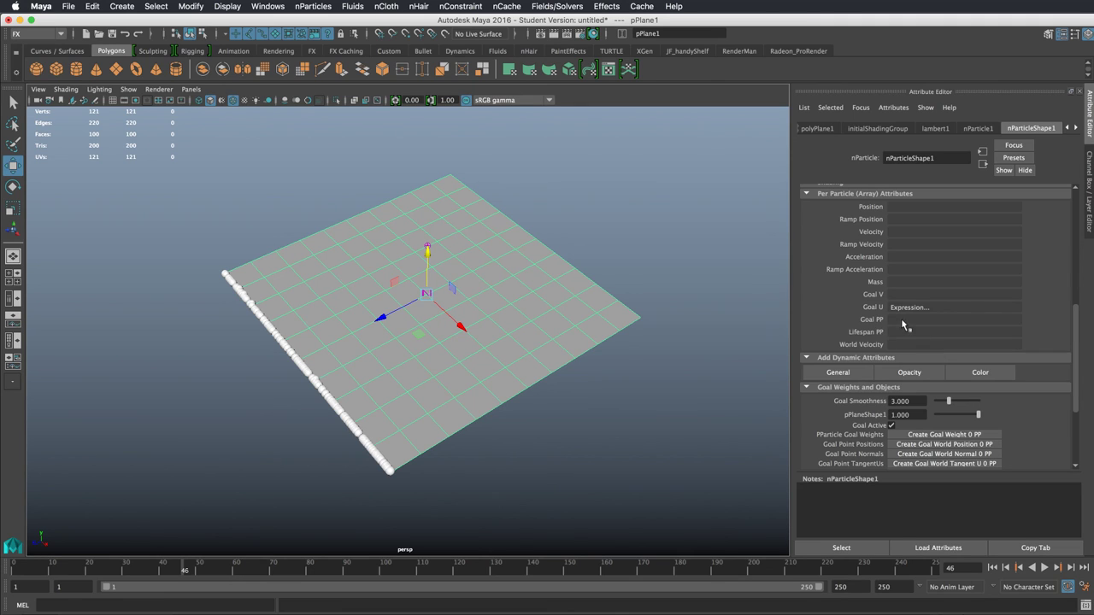
right_click(897, 293)
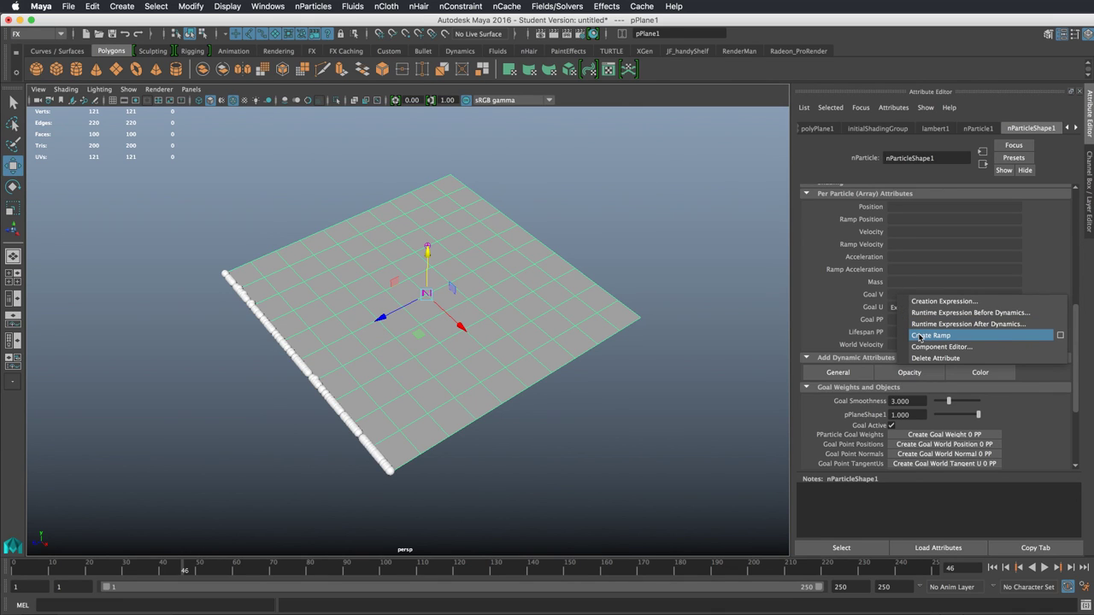
click(1061, 336)
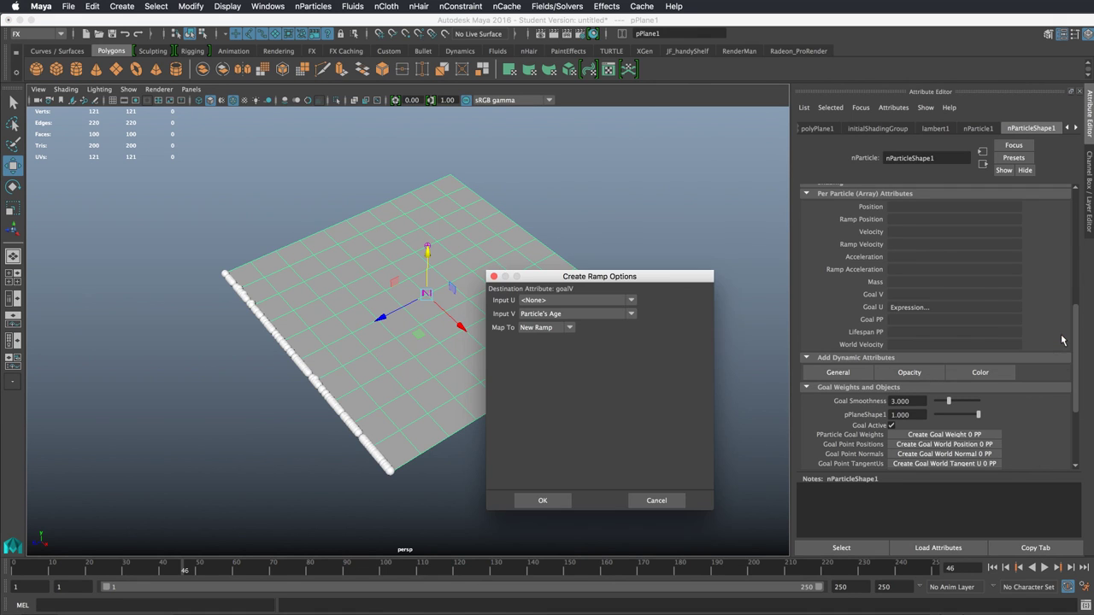
Set the ramp's Input V to Particle's Age and create a new ramp for Goal V
drag(648, 276, 774, 201)
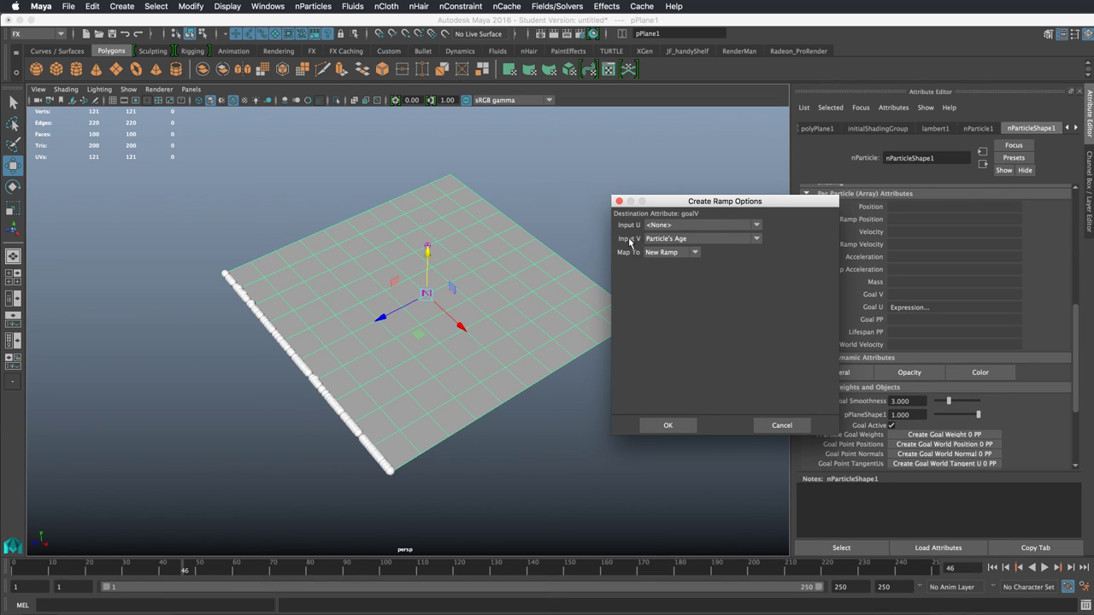
click(685, 242)
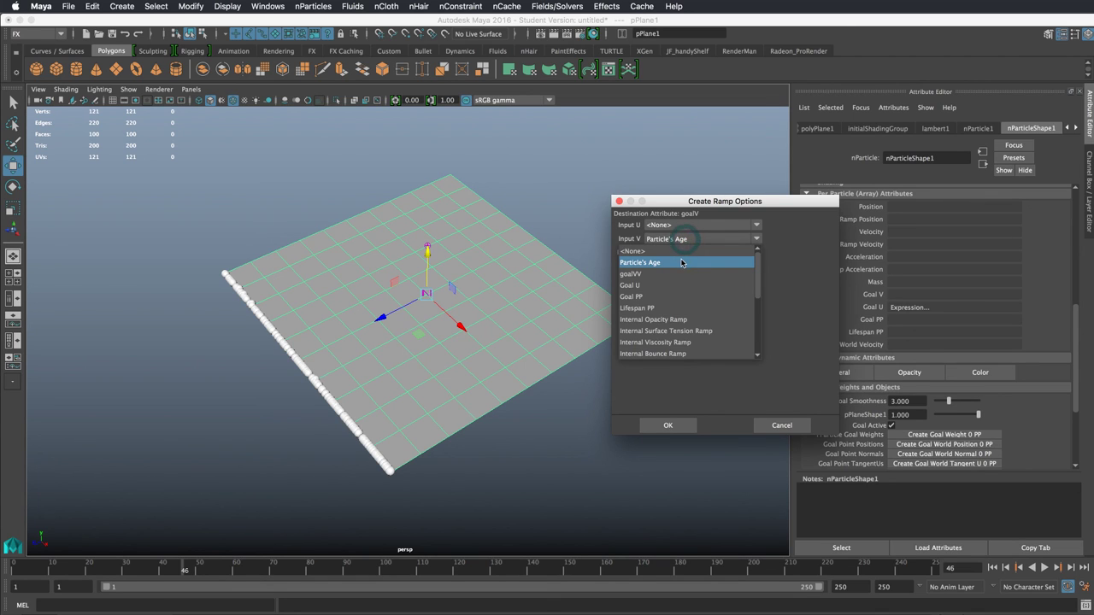
click(799, 258)
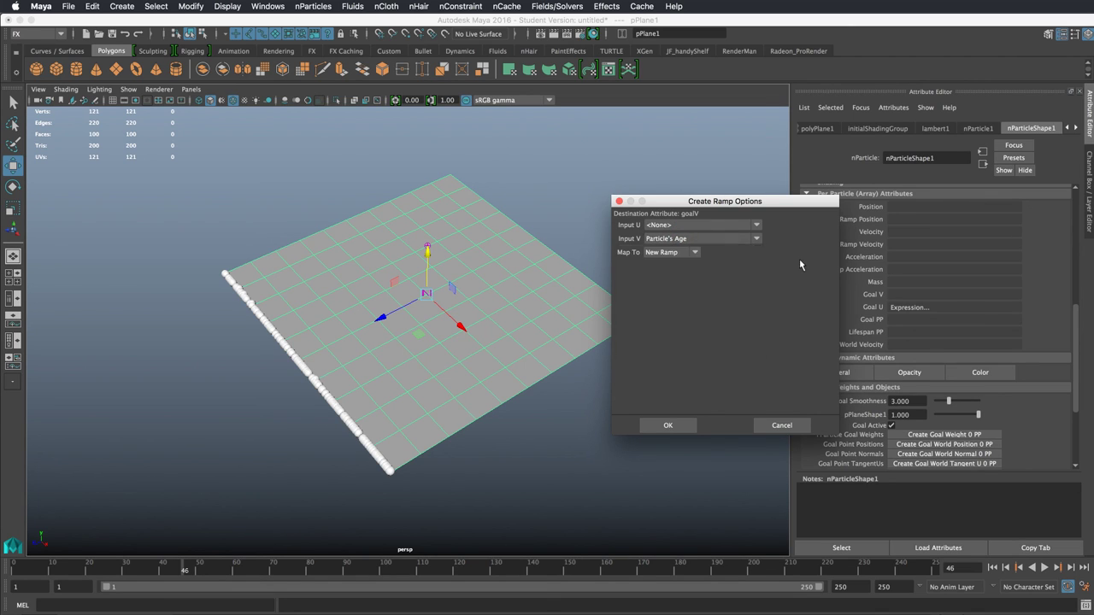
click(741, 238)
scroll(760, 277, down, 1)
mouse_move(760, 276)
mouse_down()
mouse_move(758, 330)
mouse_move(757, 256)
mouse_up()
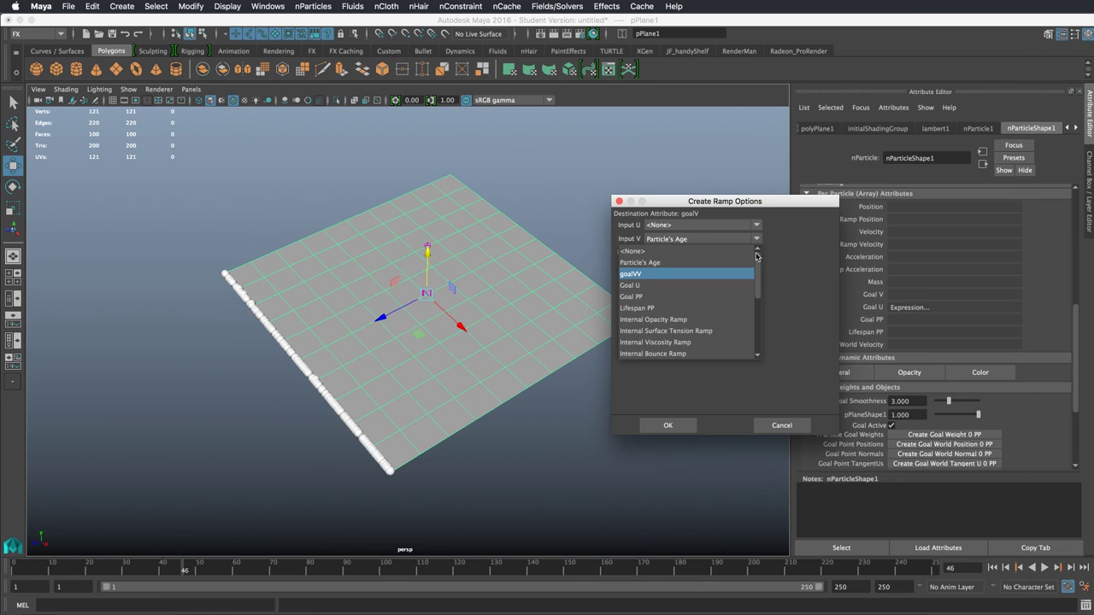
click(787, 249)
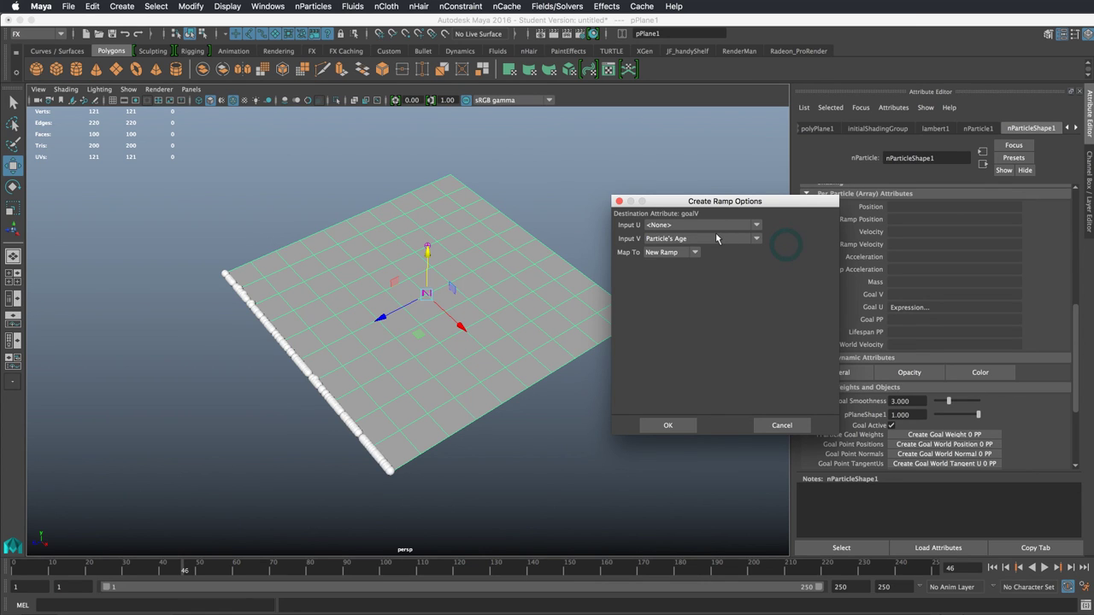
click(716, 238)
click(790, 253)
click(668, 426)
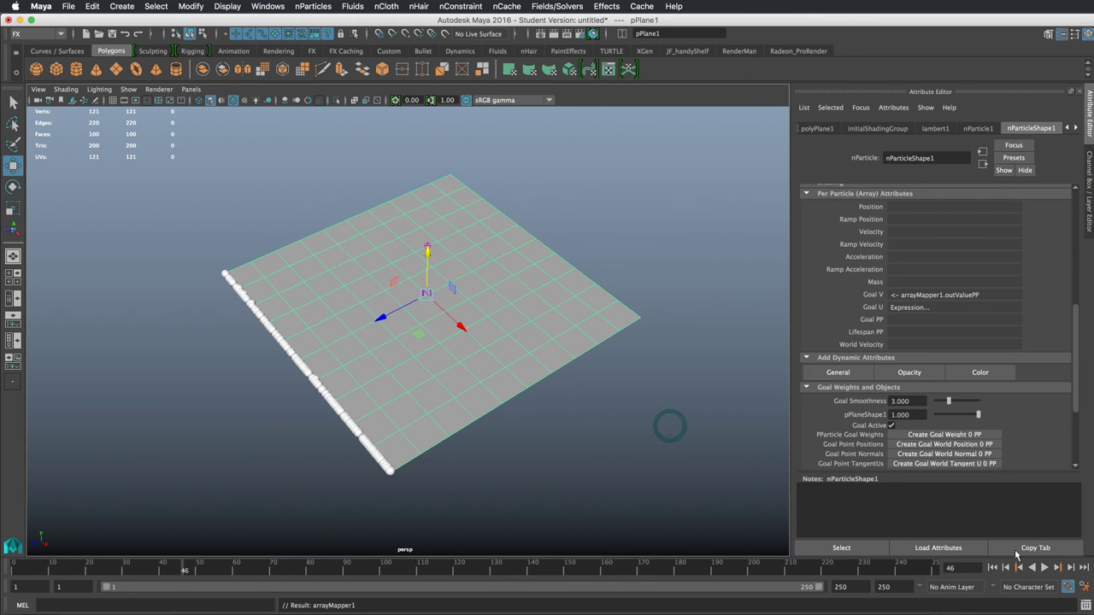
Preview the emission, then set the nParticles' Lifespan to 2 in Constant mode
click(1045, 569)
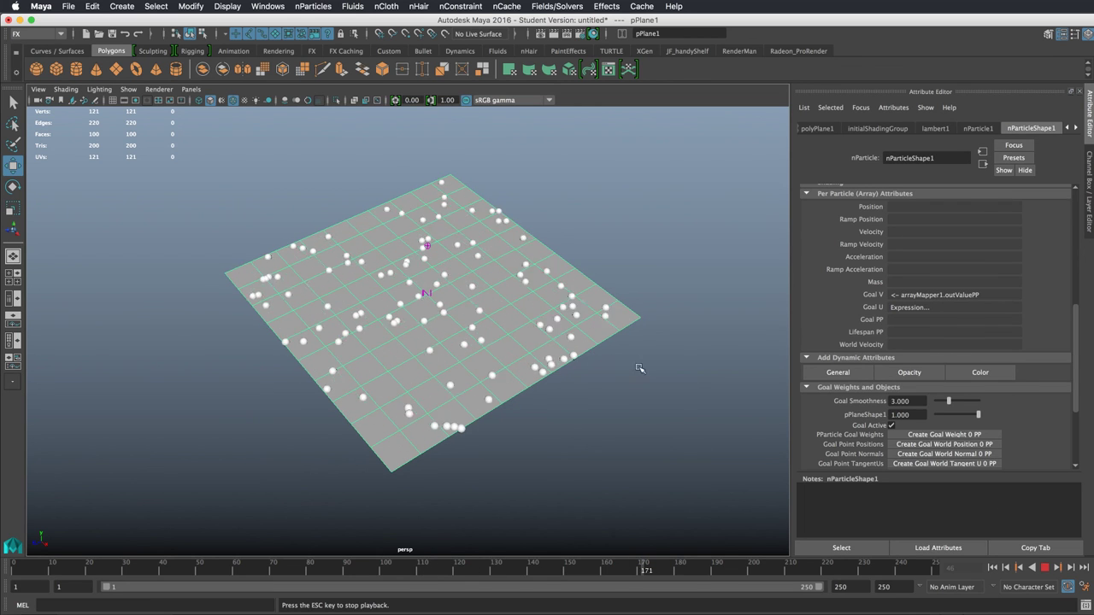
click(1046, 569)
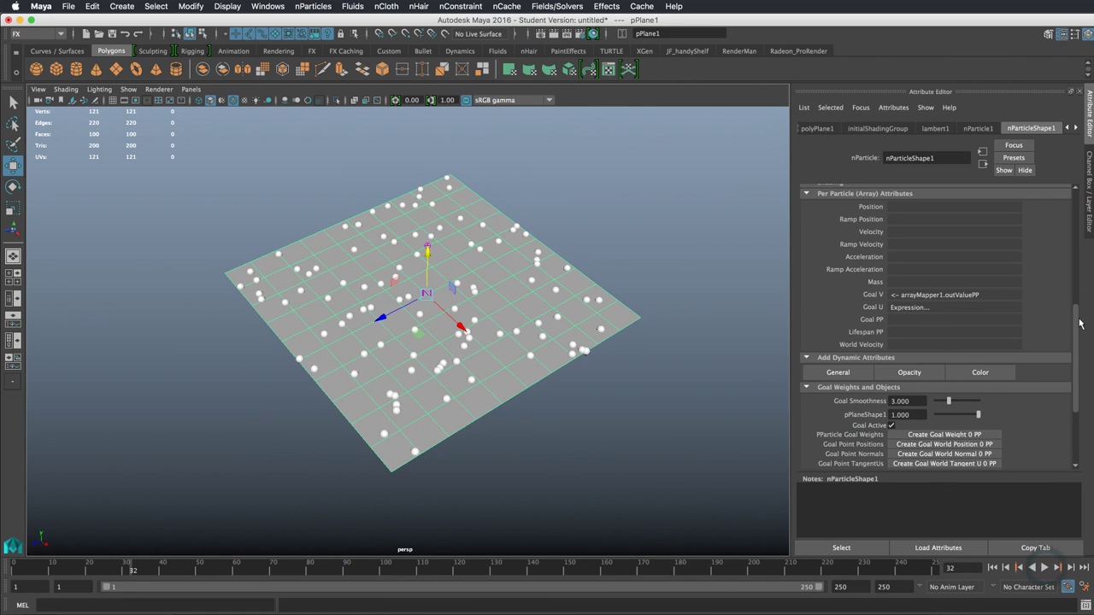
scroll(1072, 308, up, 1)
drag(1072, 307, 1060, 174)
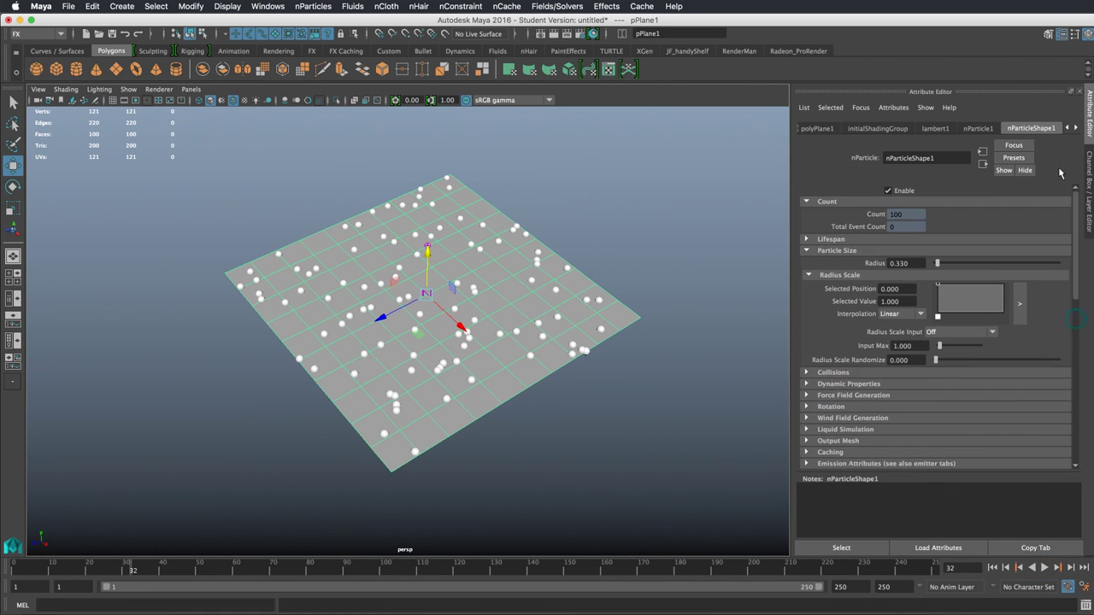
click(834, 239)
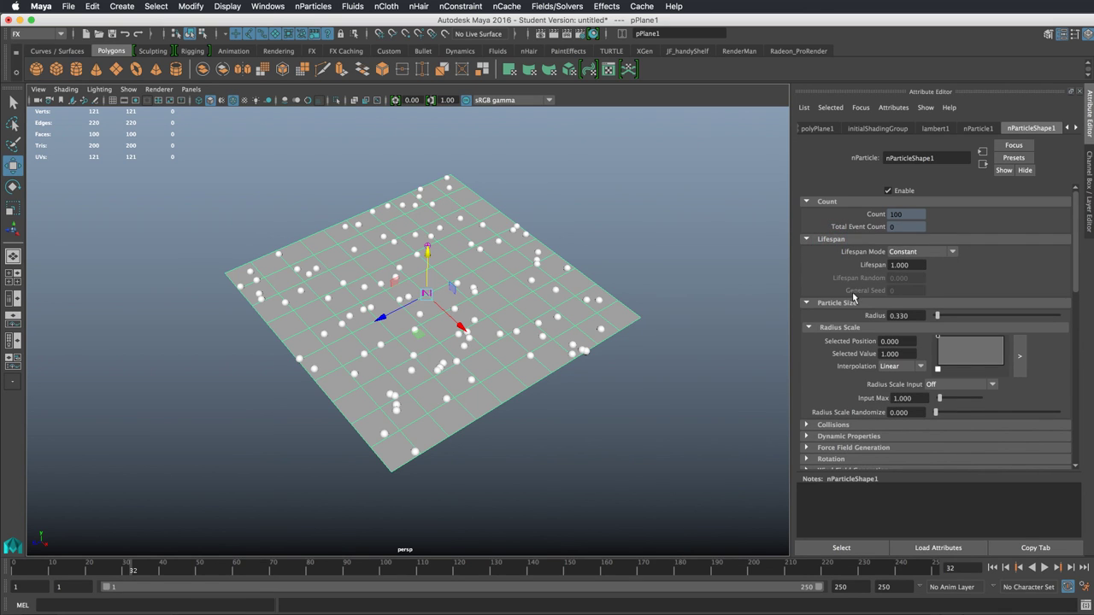
click(922, 252)
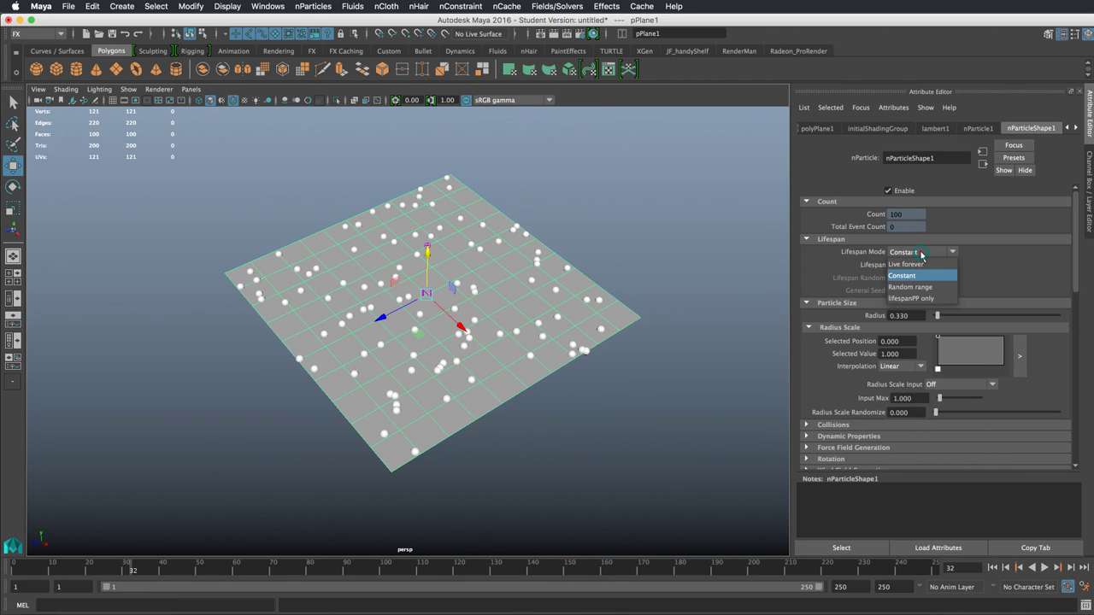
click(932, 251)
click(908, 265)
text(2)
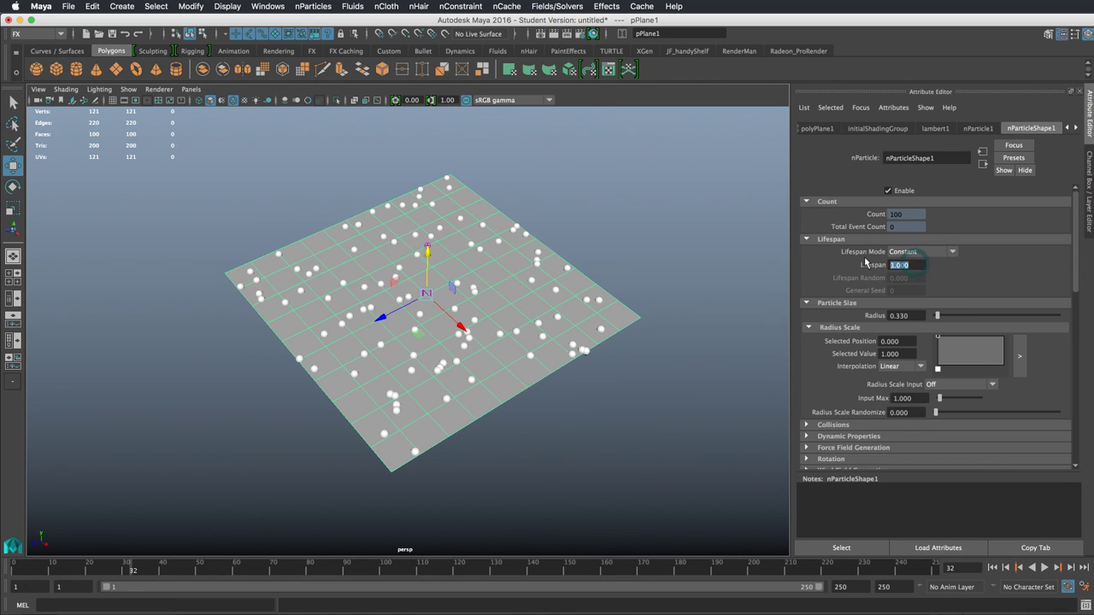
key(Return)
Rewind and replay to watch the longer-lived particles
click(993, 567)
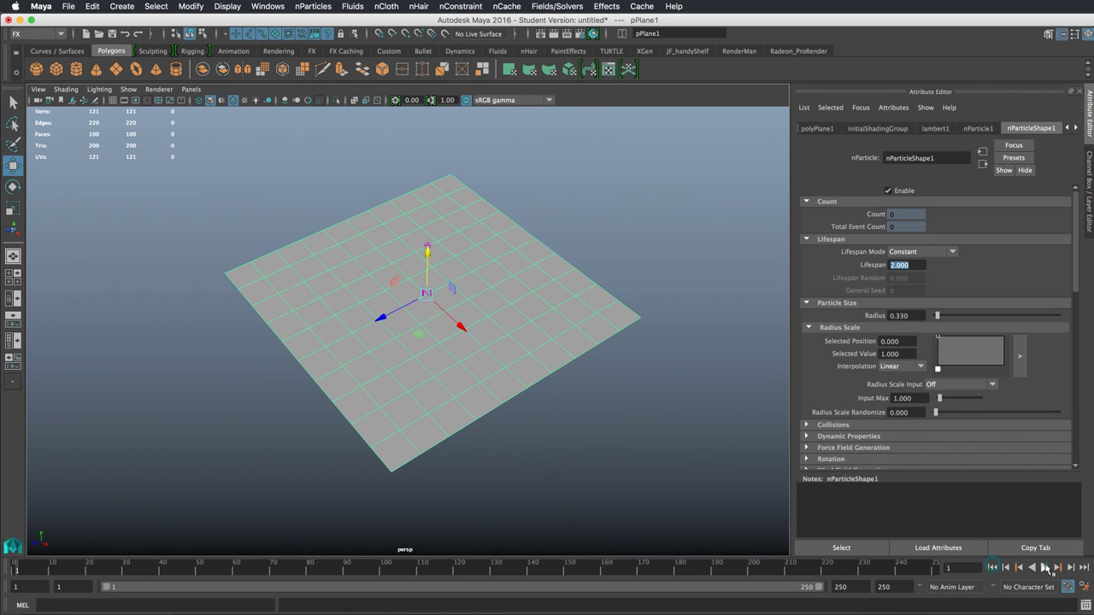
click(1045, 567)
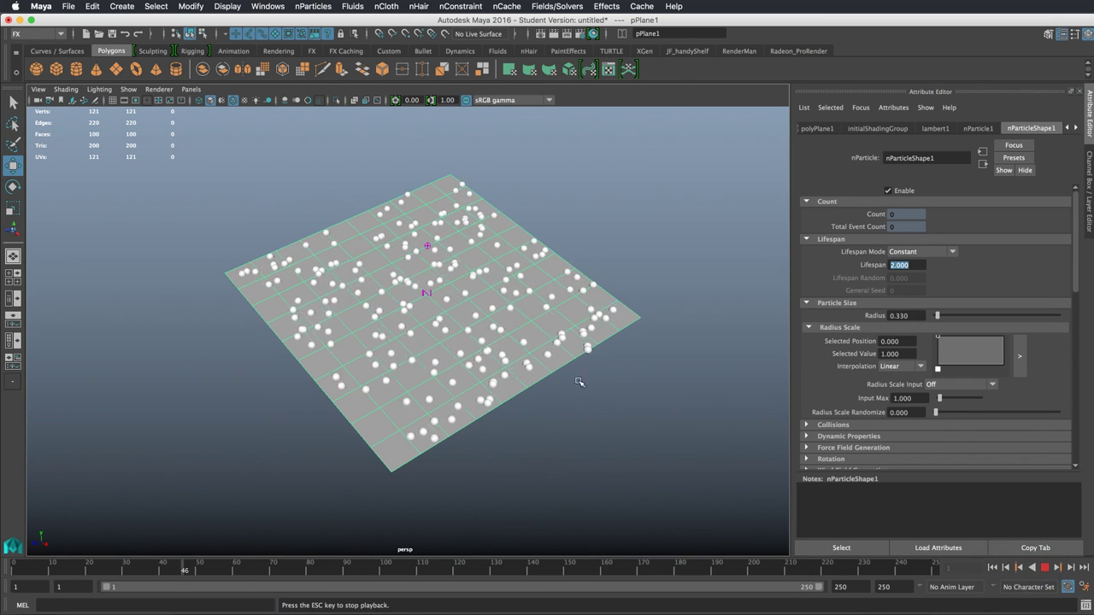
click(1047, 568)
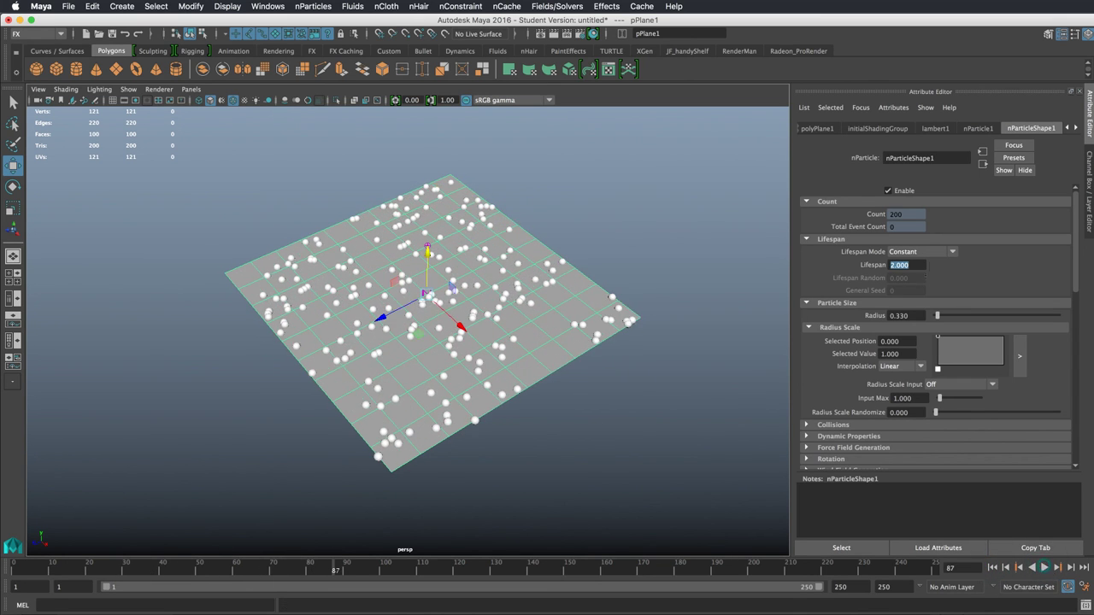
Switch Lifespan Mode to Random range with Lifespan Random 2, and replay the simulation
click(934, 251)
click(931, 288)
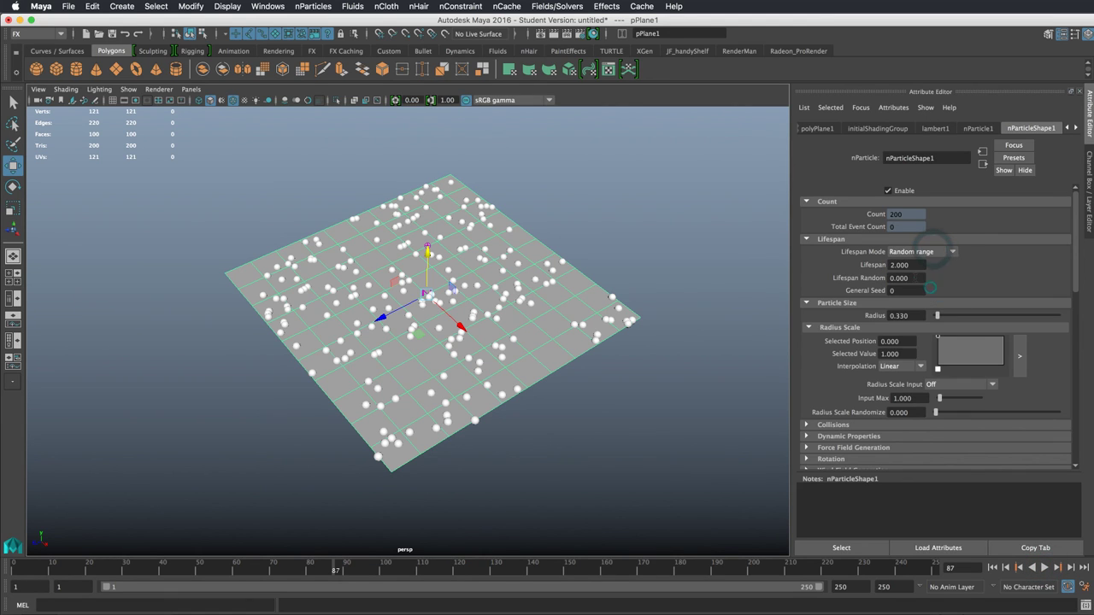
click(899, 277)
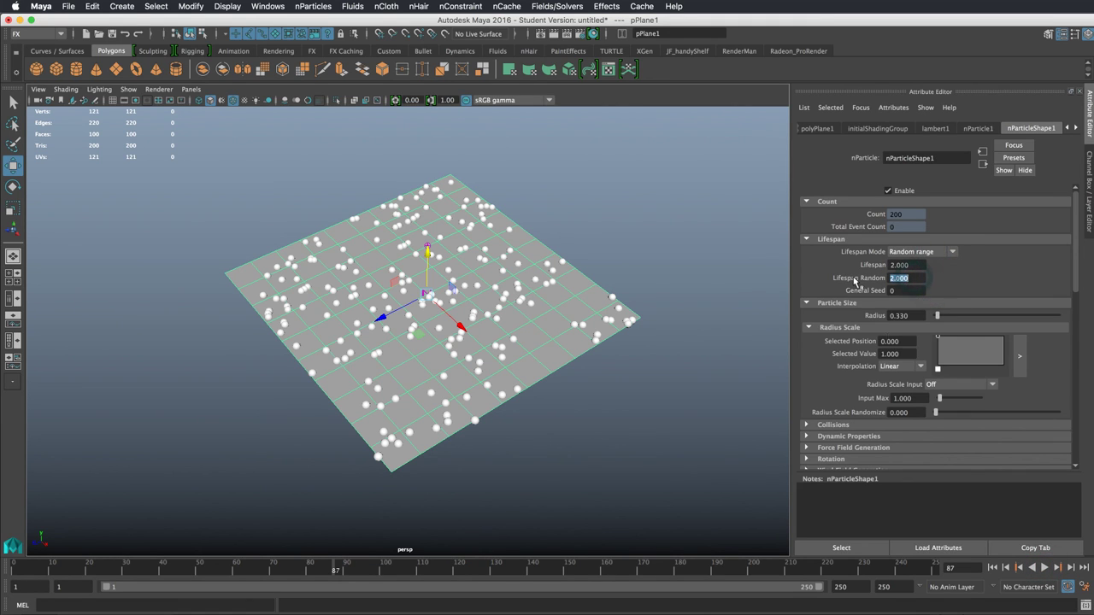
click(993, 568)
click(1044, 567)
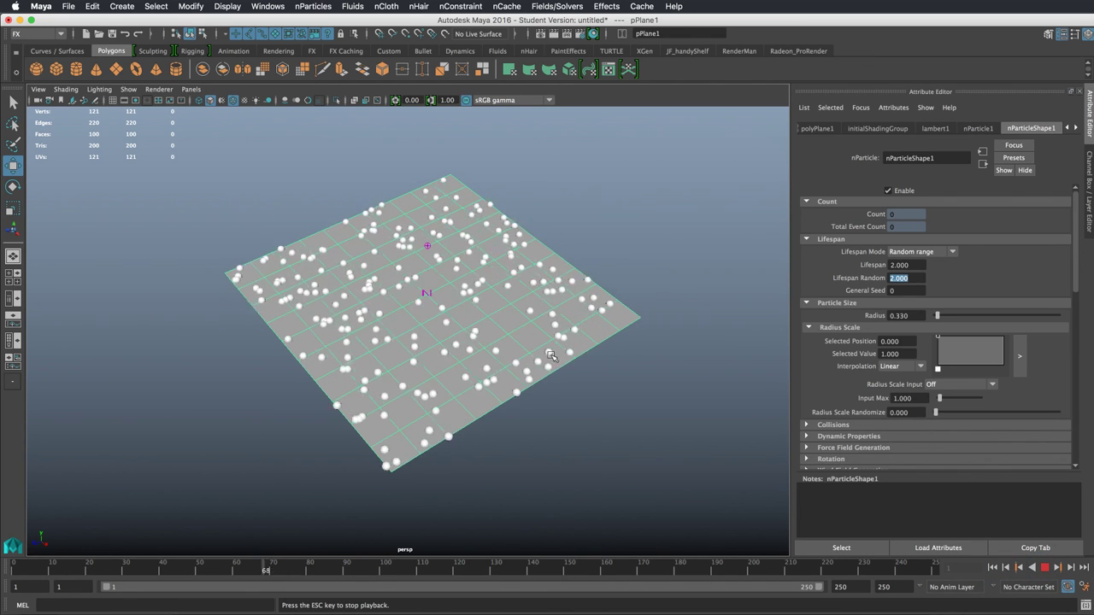
click(1045, 568)
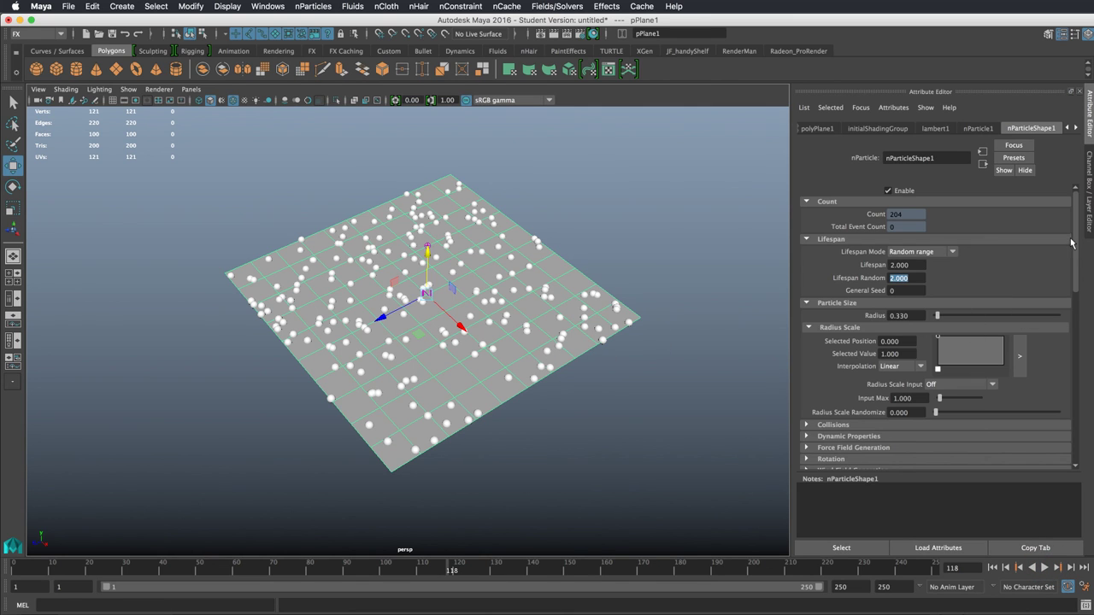
drag(1073, 244, 1074, 333)
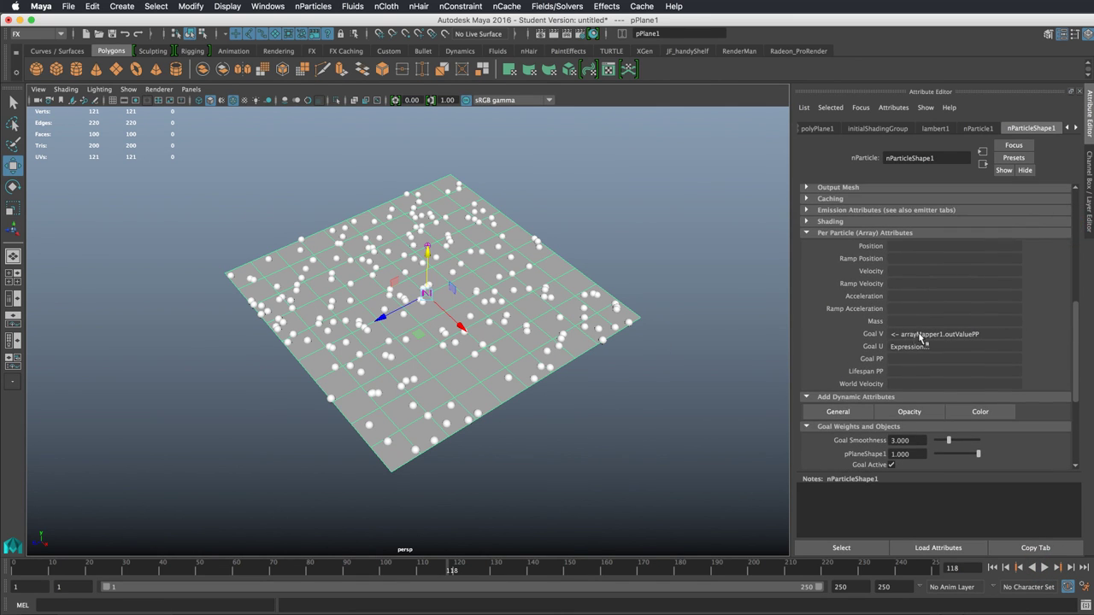
Open ramp1 through Goal V's arrayMapper1.outValuePP Edit Ramp connection
right_click(931, 337)
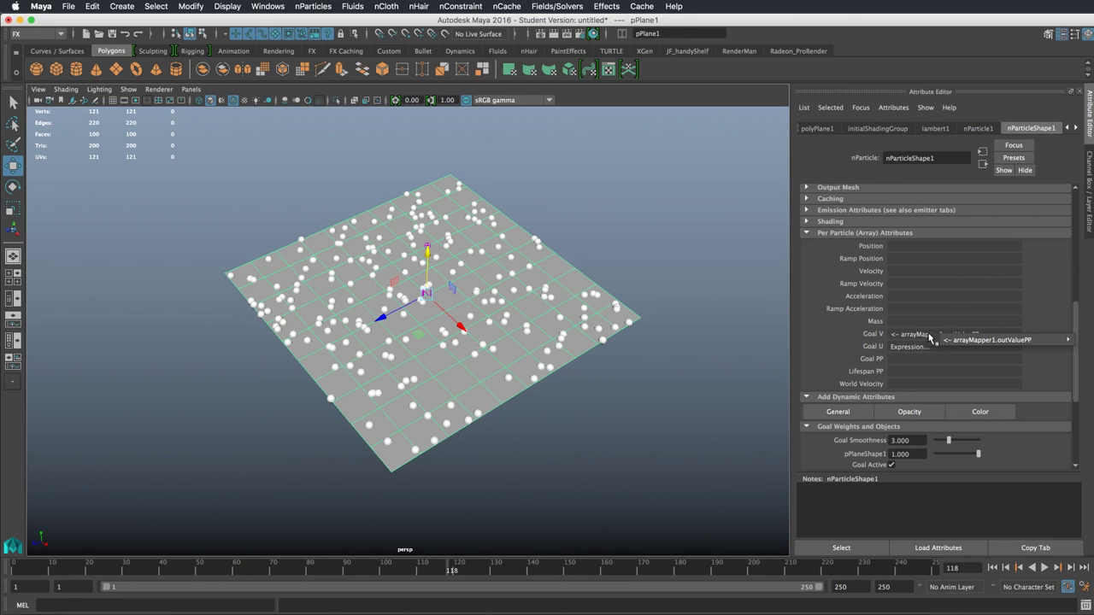
mouse_move(935, 340)
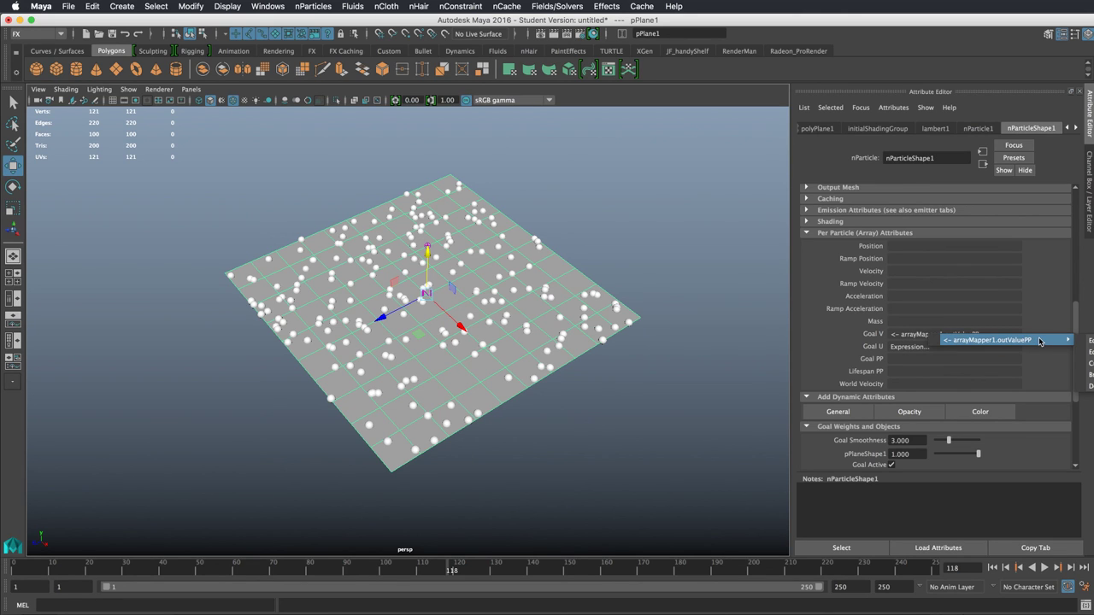
right_click(911, 339)
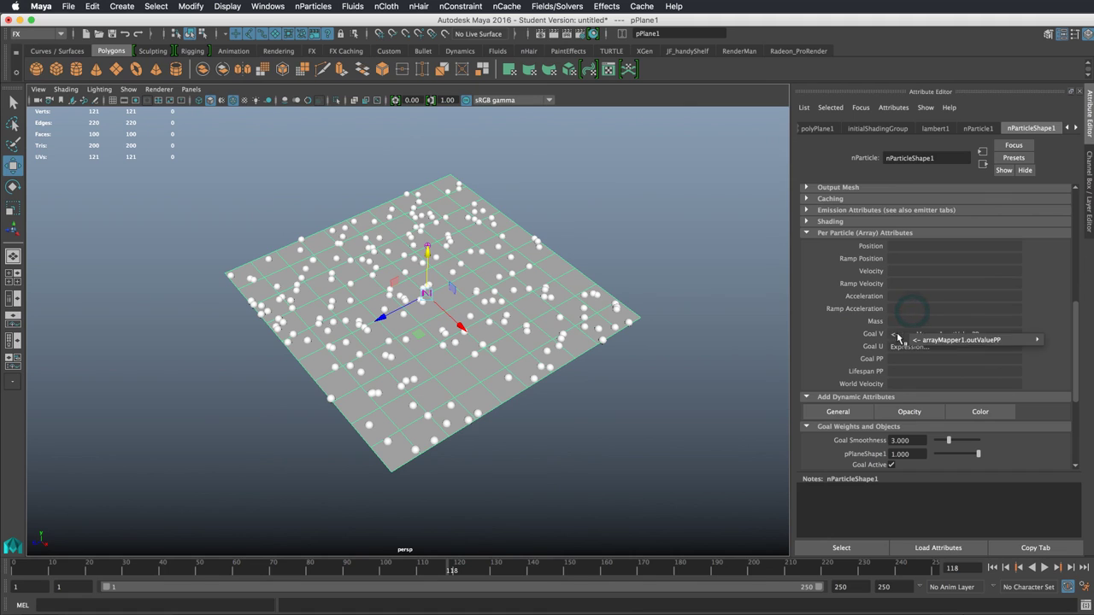
mouse_move(946, 342)
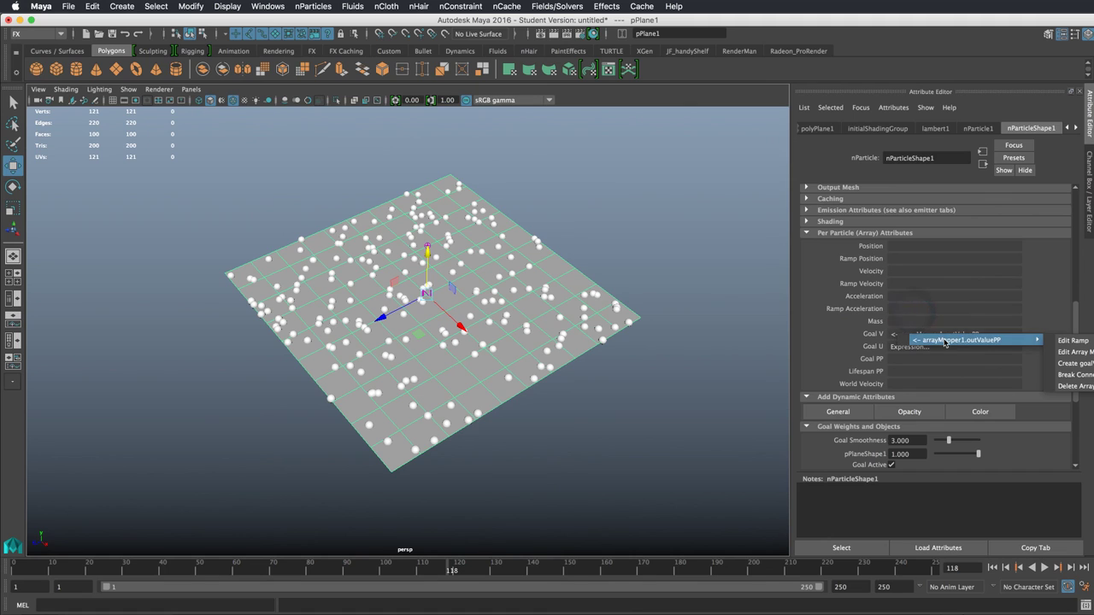
click(1067, 344)
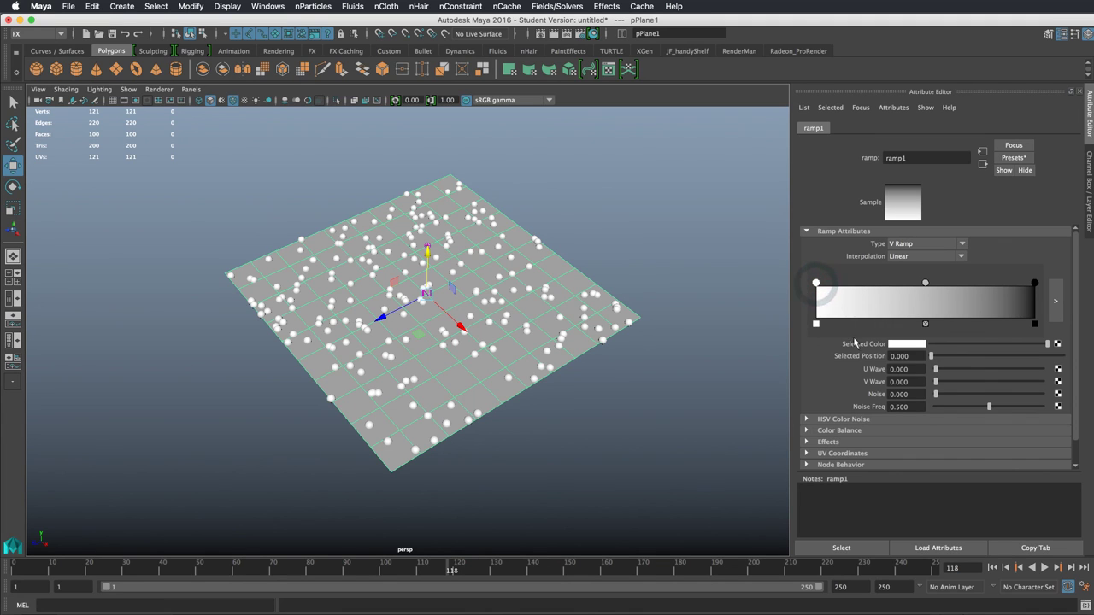
Delete the middle grey ramp entry, placing black at position 0 and white at 1
click(907, 346)
click(927, 325)
drag(816, 283, 949, 283)
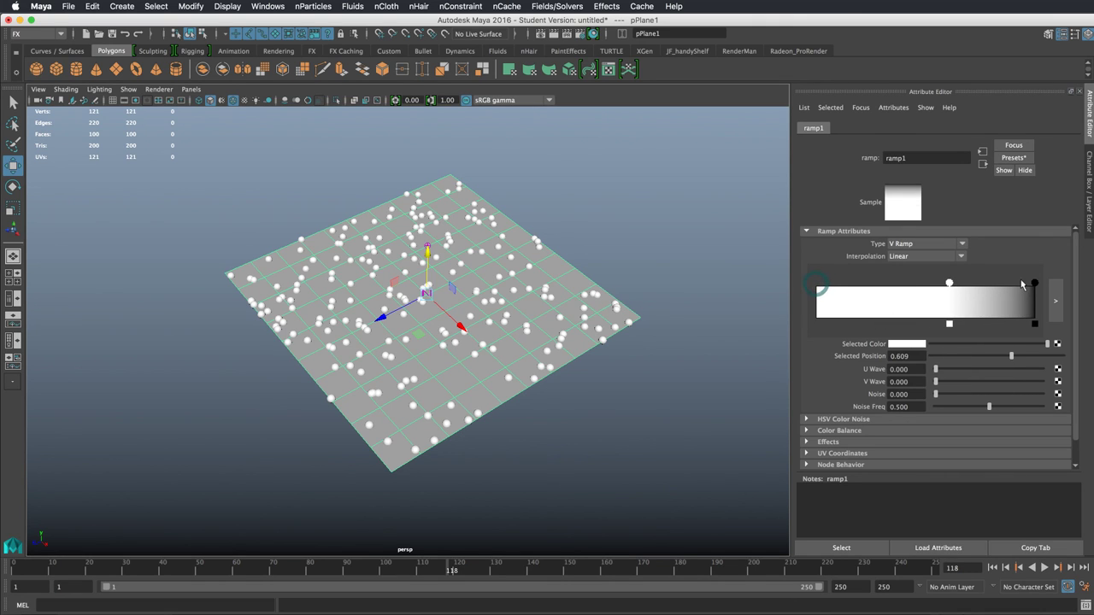
drag(1032, 283, 815, 283)
drag(949, 283, 1034, 283)
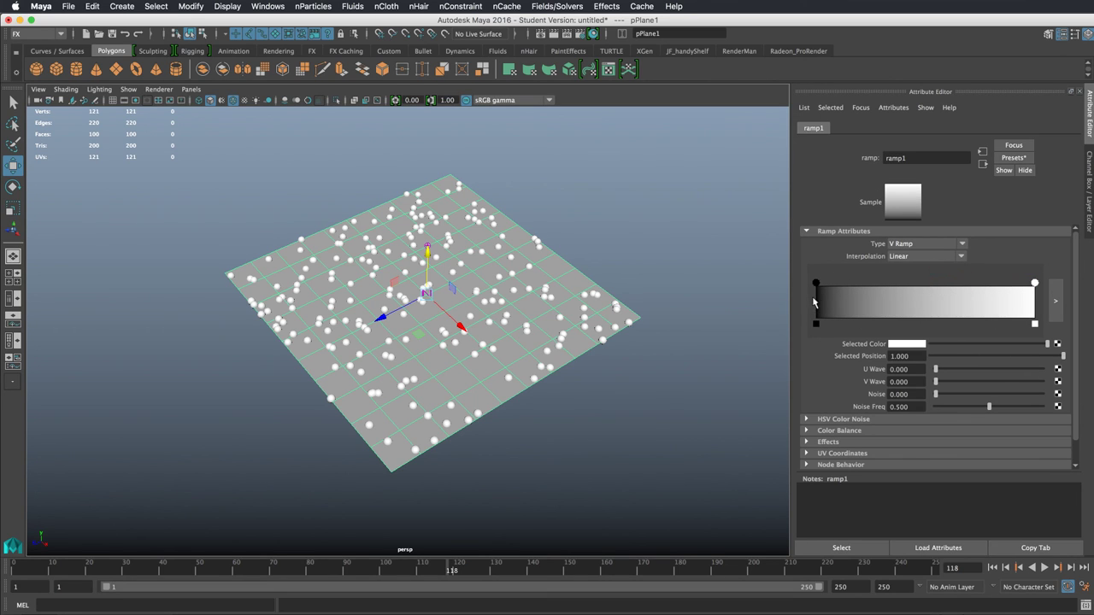
Rewind and replay the simulation to inspect the particle spread
click(992, 568)
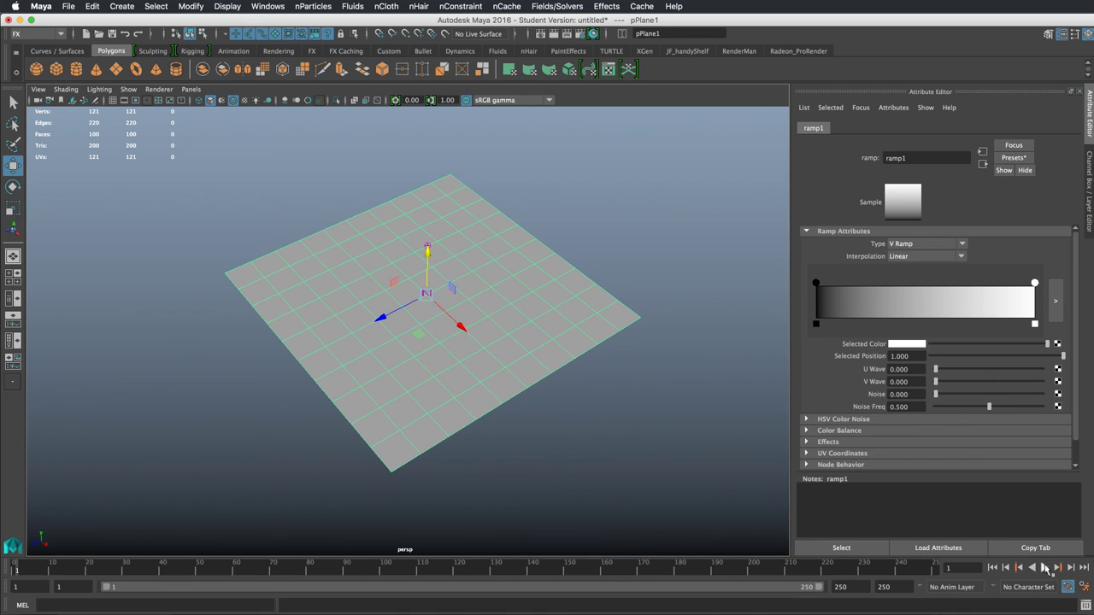
click(1044, 568)
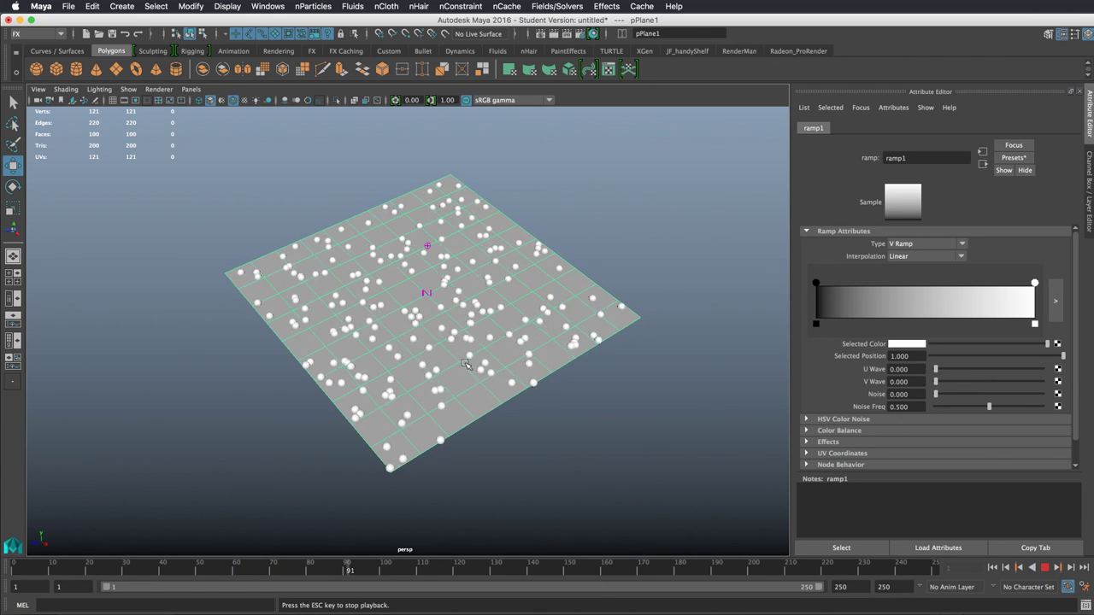
click(1045, 568)
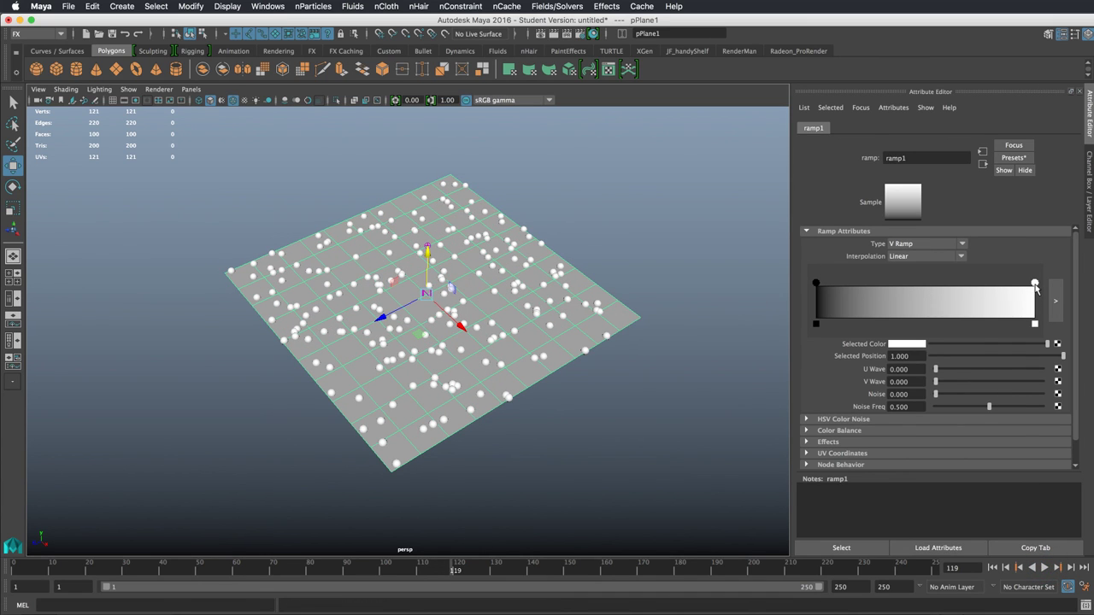
Move the white ramp point toward the middle, add black points at both ends, and replay
drag(1034, 284, 922, 298)
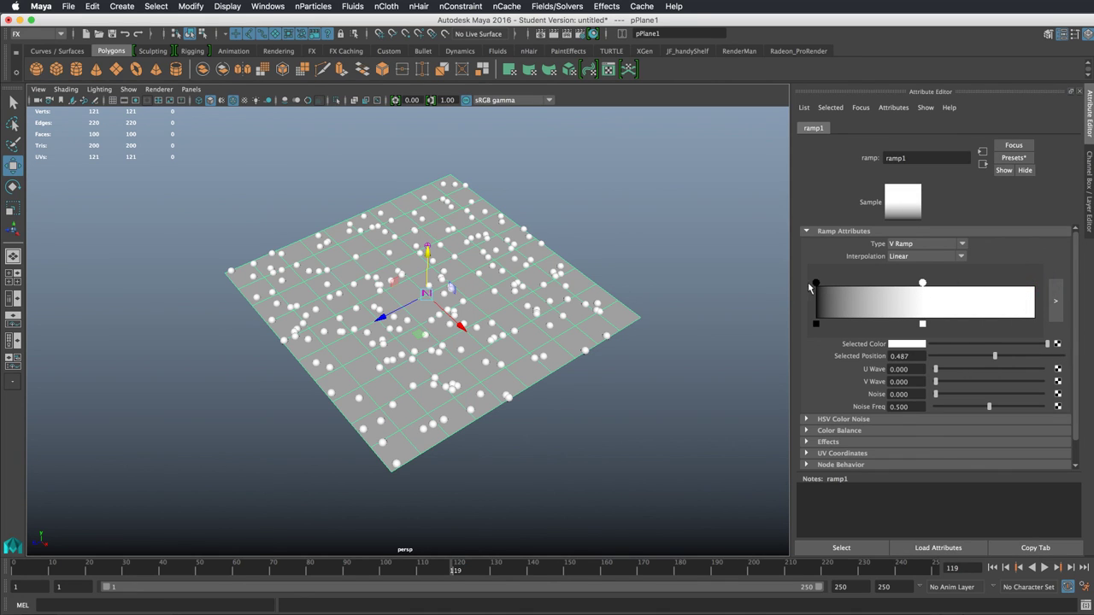
drag(818, 288, 1035, 291)
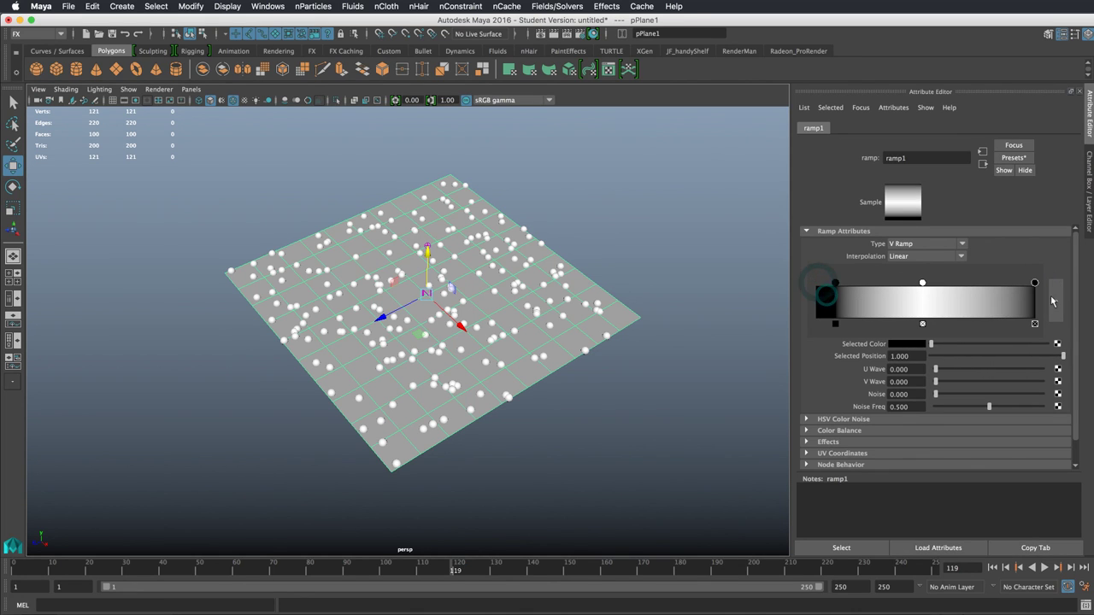
drag(836, 289, 816, 289)
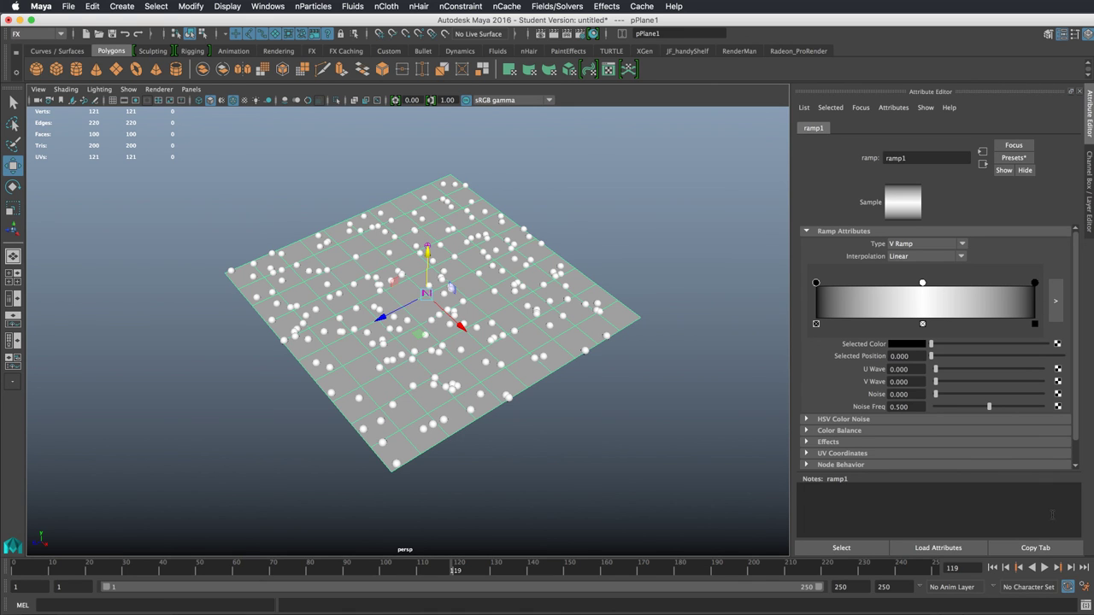
click(994, 567)
click(1044, 568)
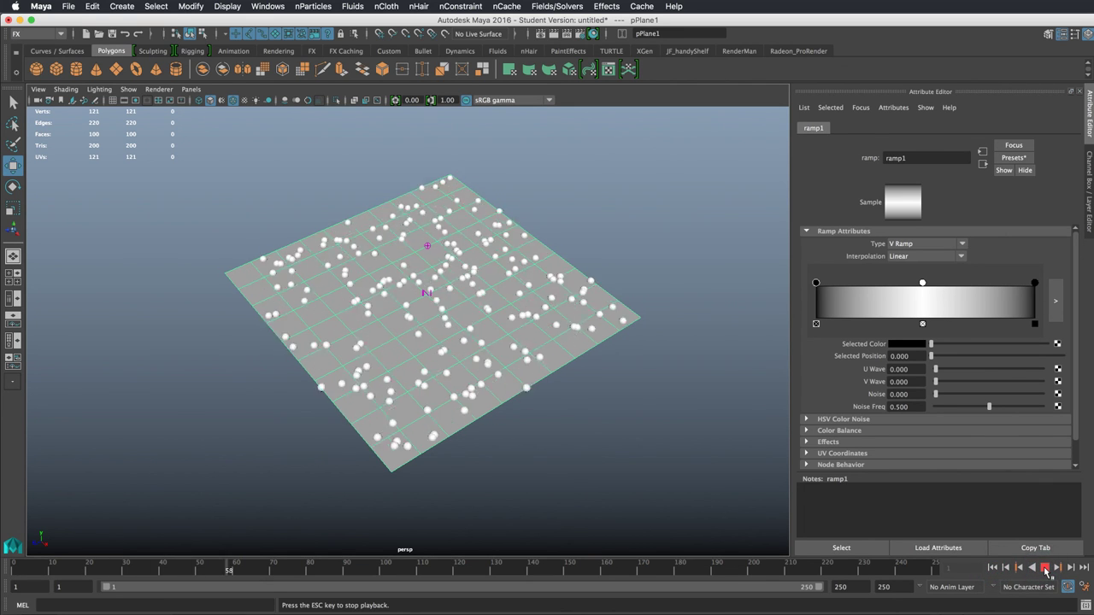
click(1044, 568)
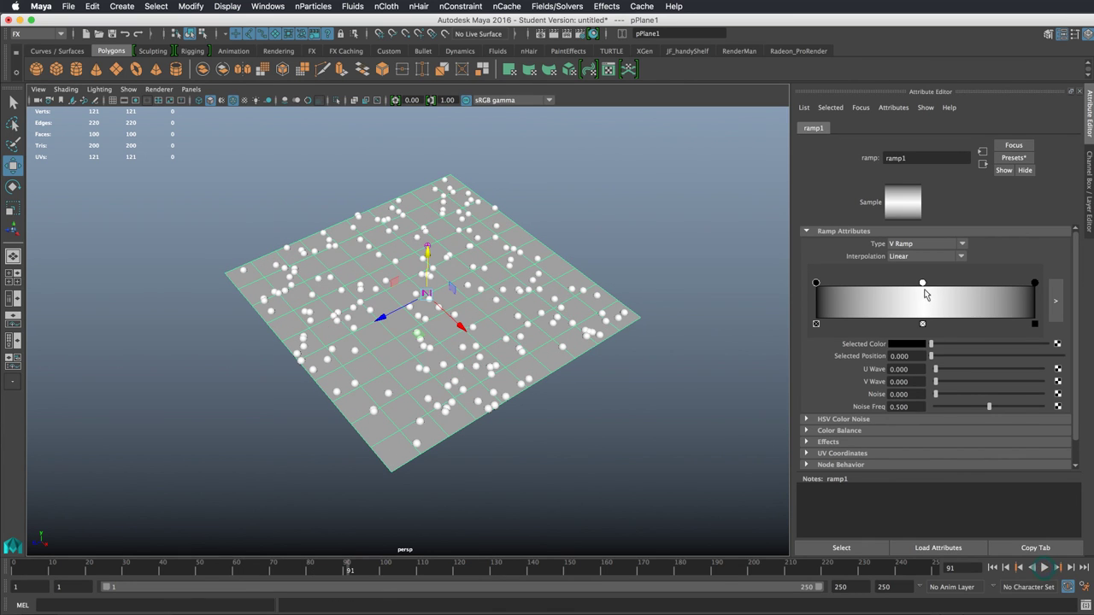
Move the white point to about 0.18, replay, and reselect the nParticles
drag(923, 285, 856, 289)
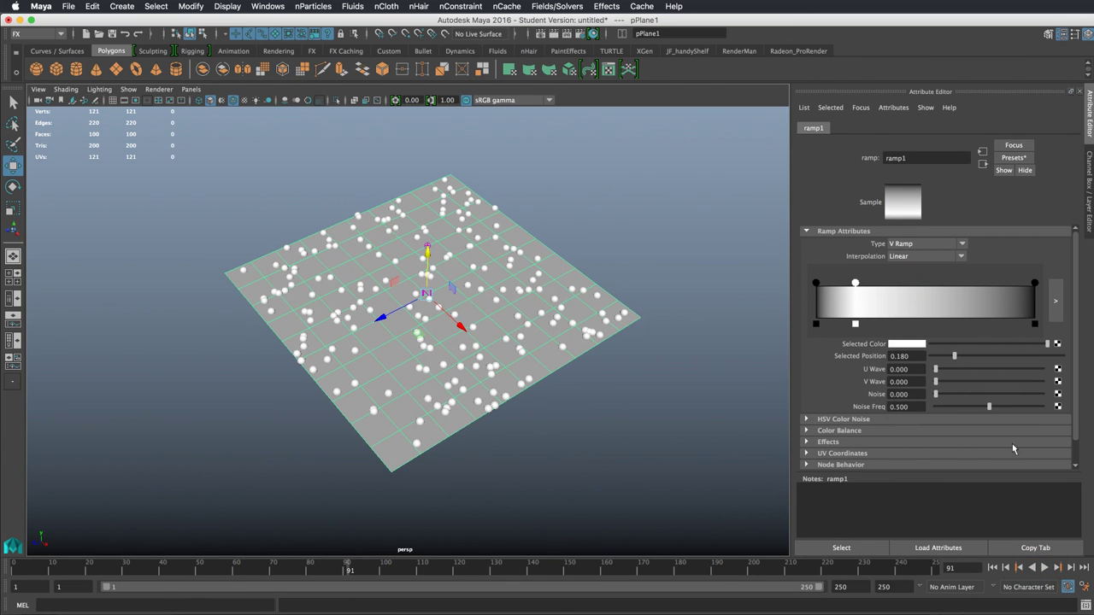
click(994, 568)
click(1046, 568)
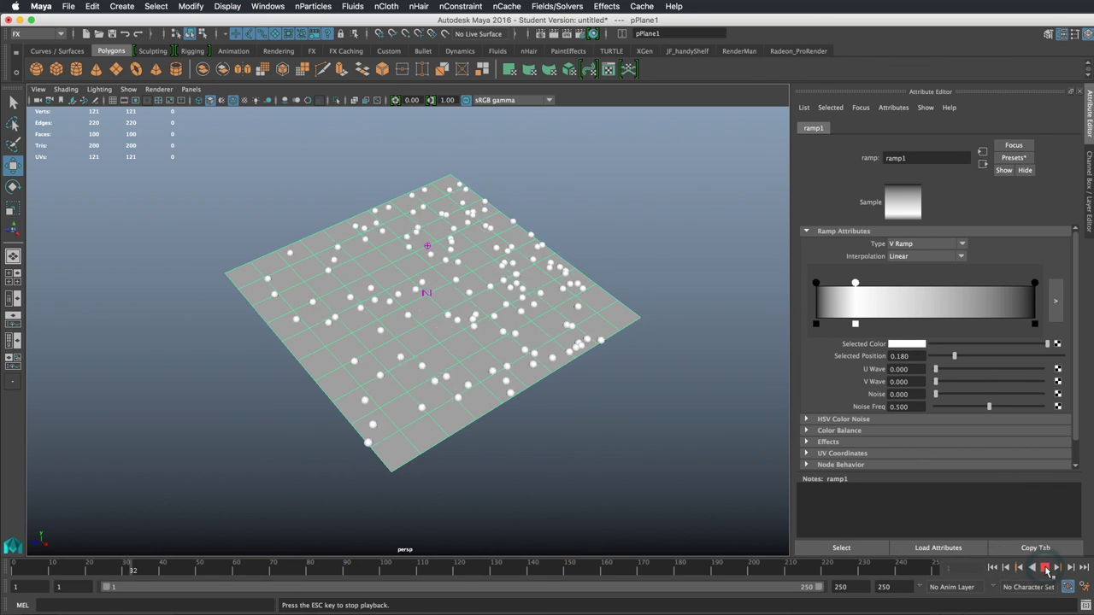
click(1046, 568)
click(564, 323)
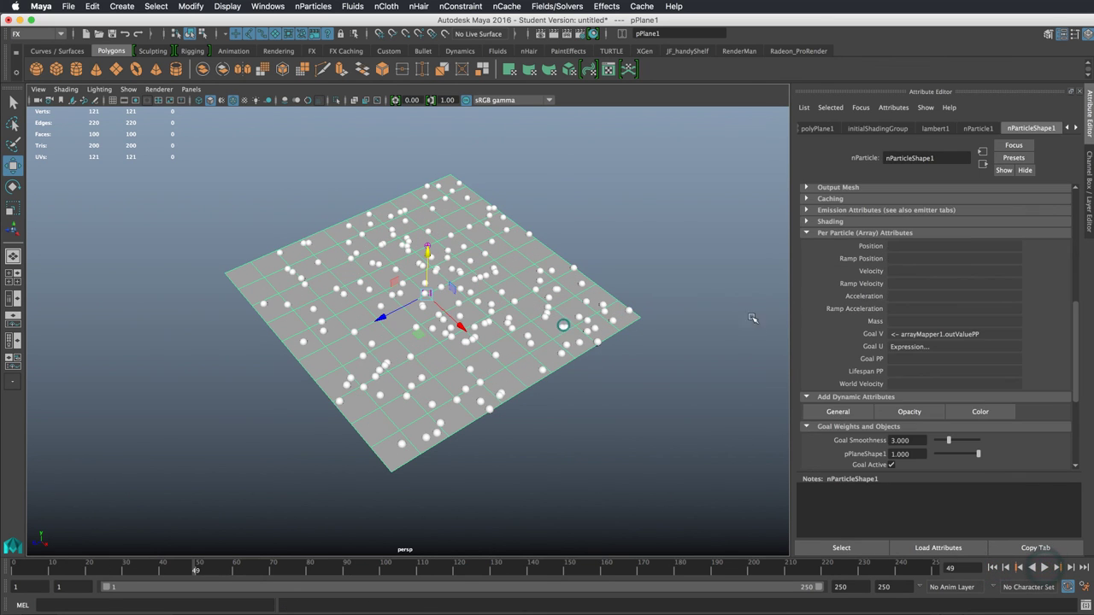
Set nParticleShape1's Lifespan to 5
click(557, 323)
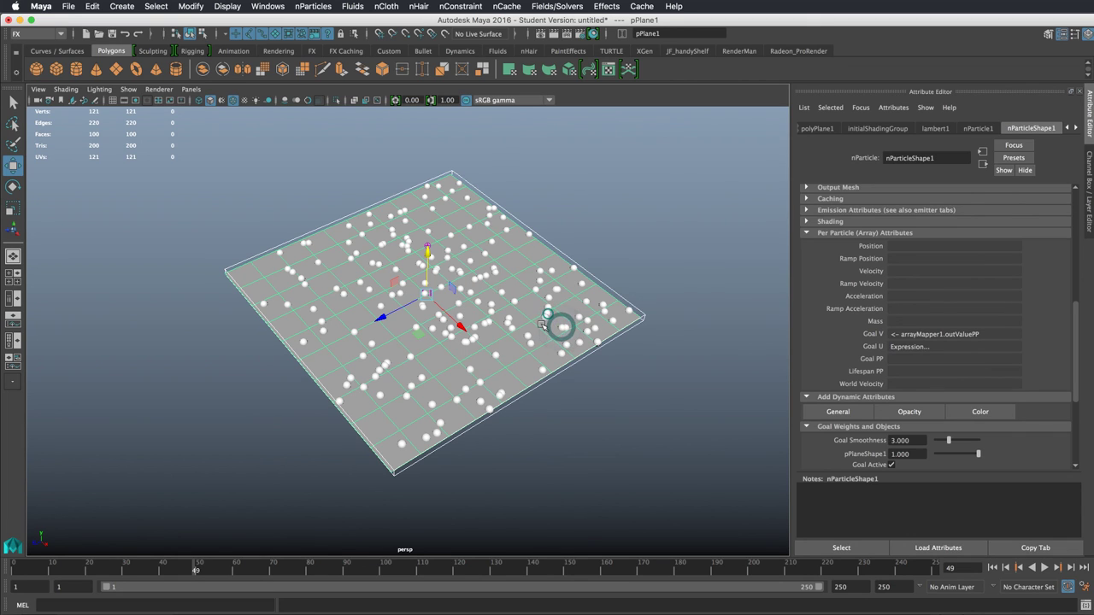
click(1074, 206)
double_click(899, 265)
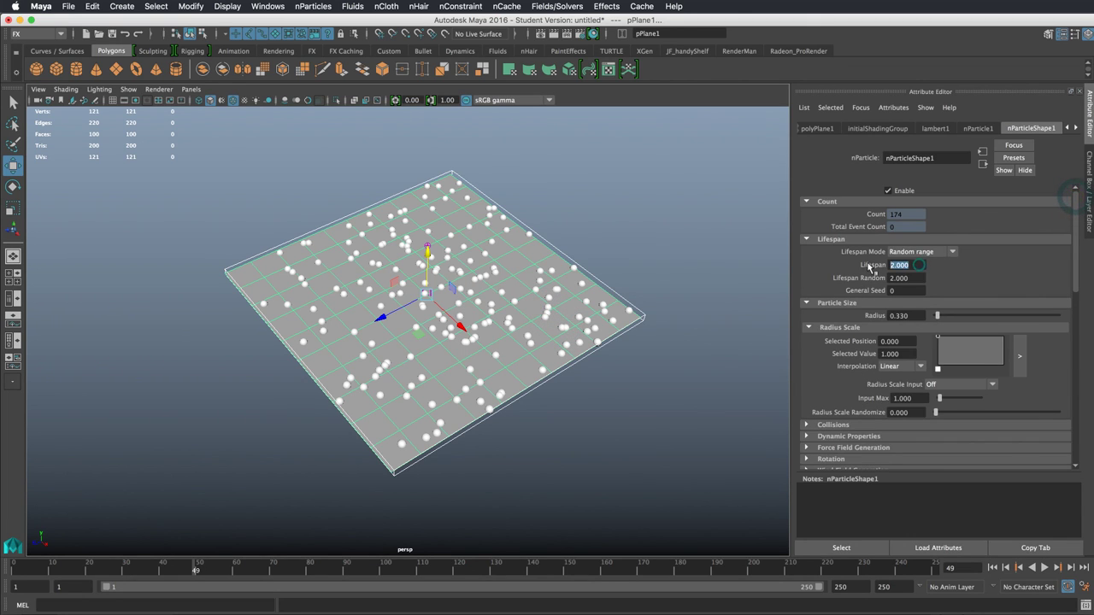
text(5)
key(Return)
Reopen ramp1 via the Goal V connection's Edit Ramp
scroll(1068, 242, down, 10)
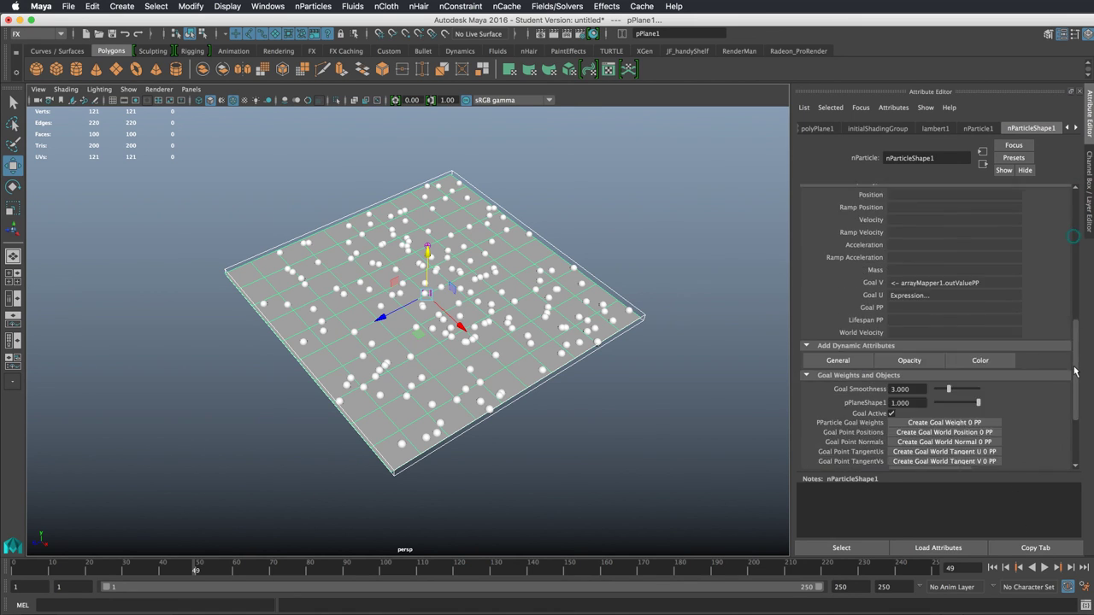
right_click(949, 348)
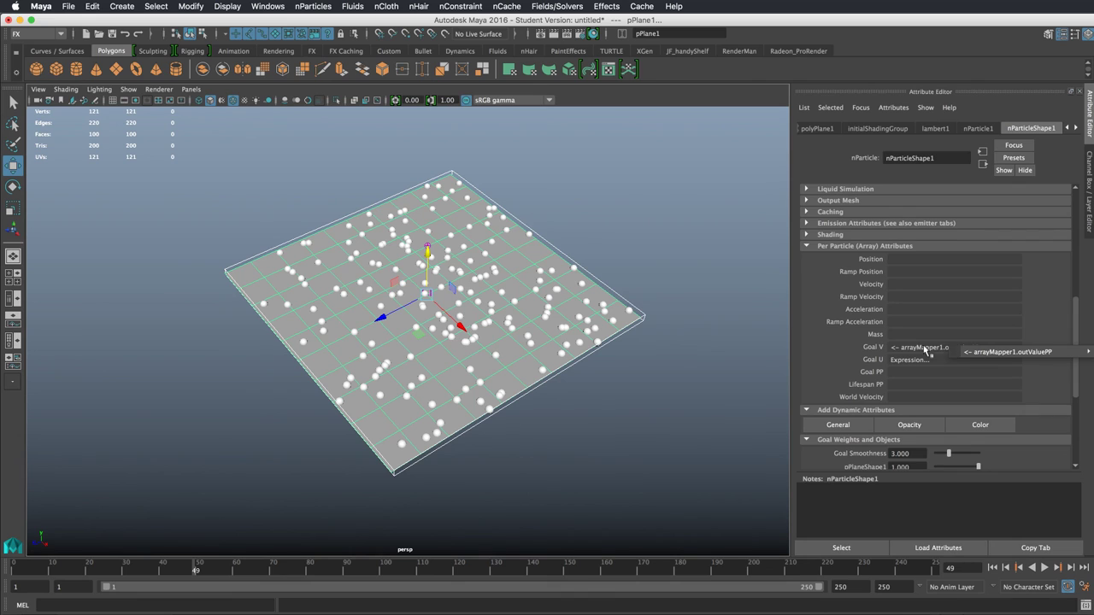
right_click(899, 351)
mouse_move(966, 352)
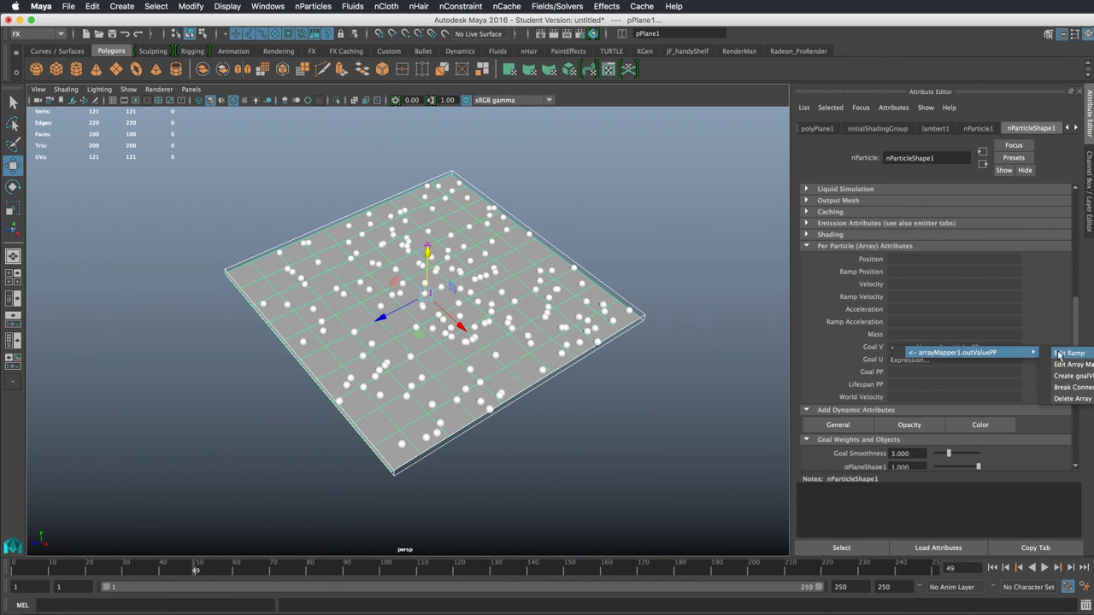
click(1060, 354)
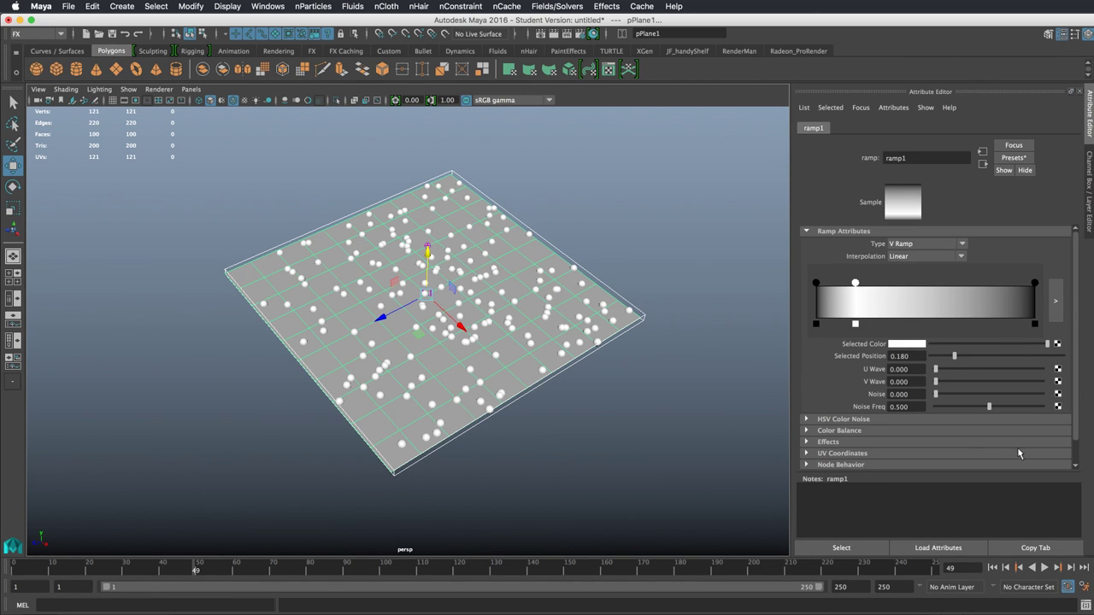
Replay the simulation with the Lifespan of 5
click(992, 568)
click(1044, 567)
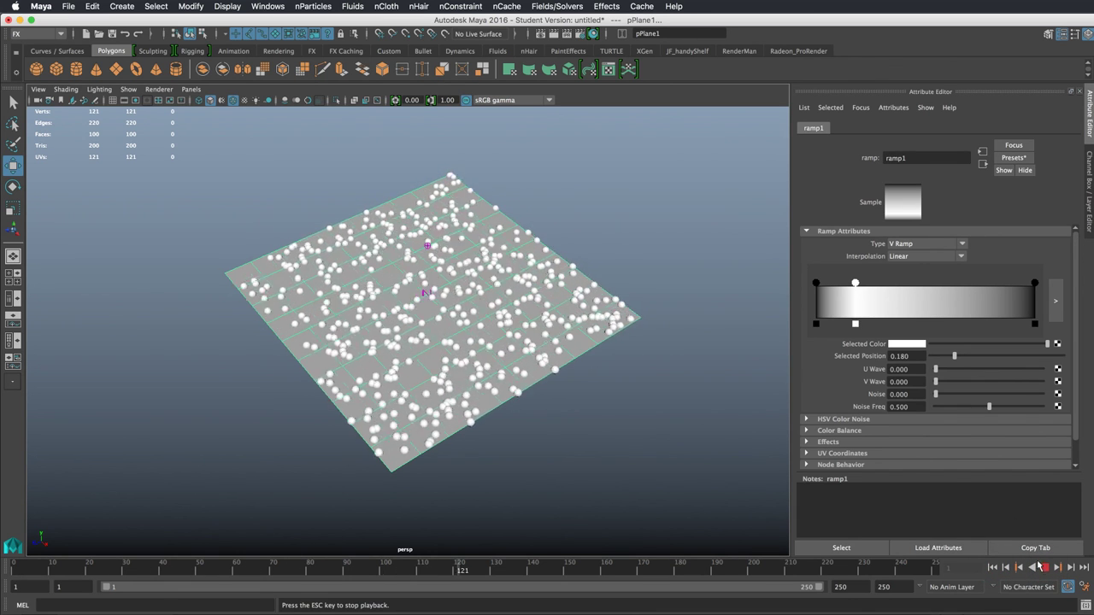
key(Escape)
Delete the right black entry, move white to 1.0, and set Exponential Down interpolation
click(1035, 324)
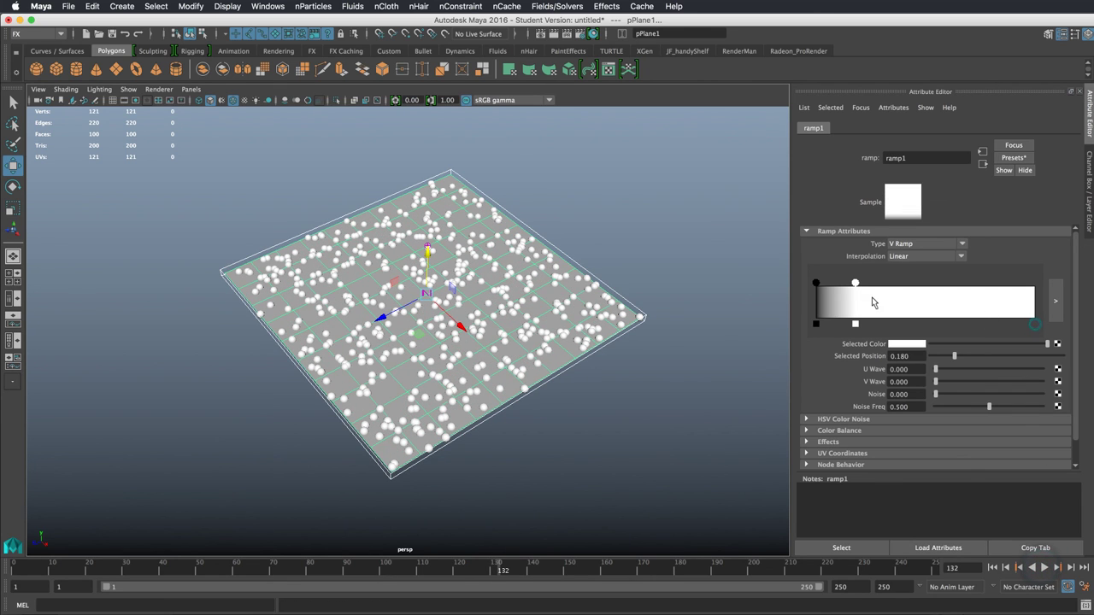
drag(856, 284, 1036, 283)
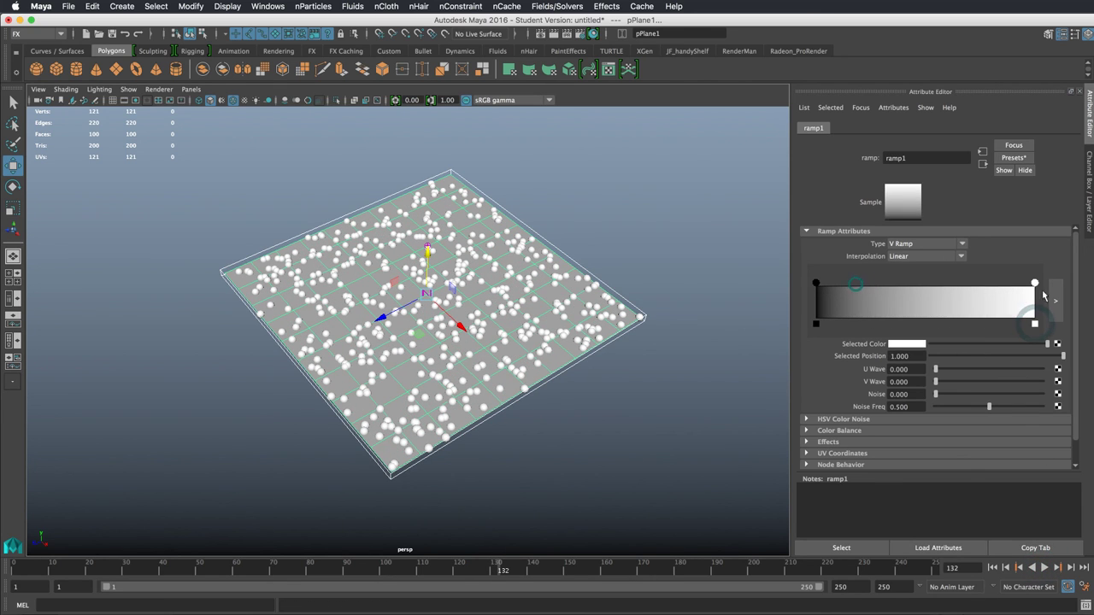
click(907, 257)
click(910, 302)
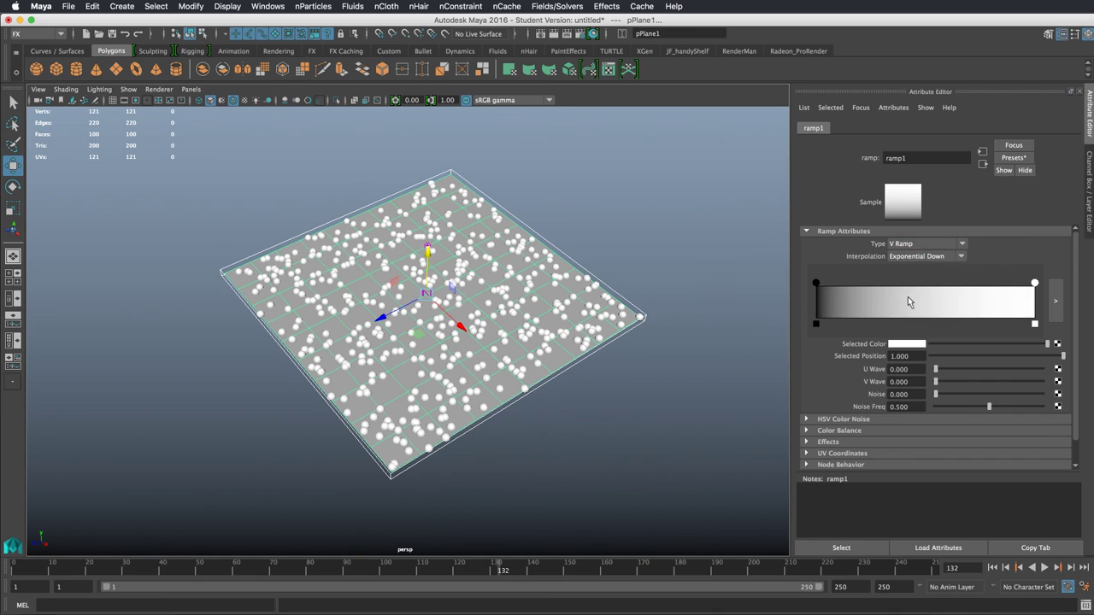
click(909, 258)
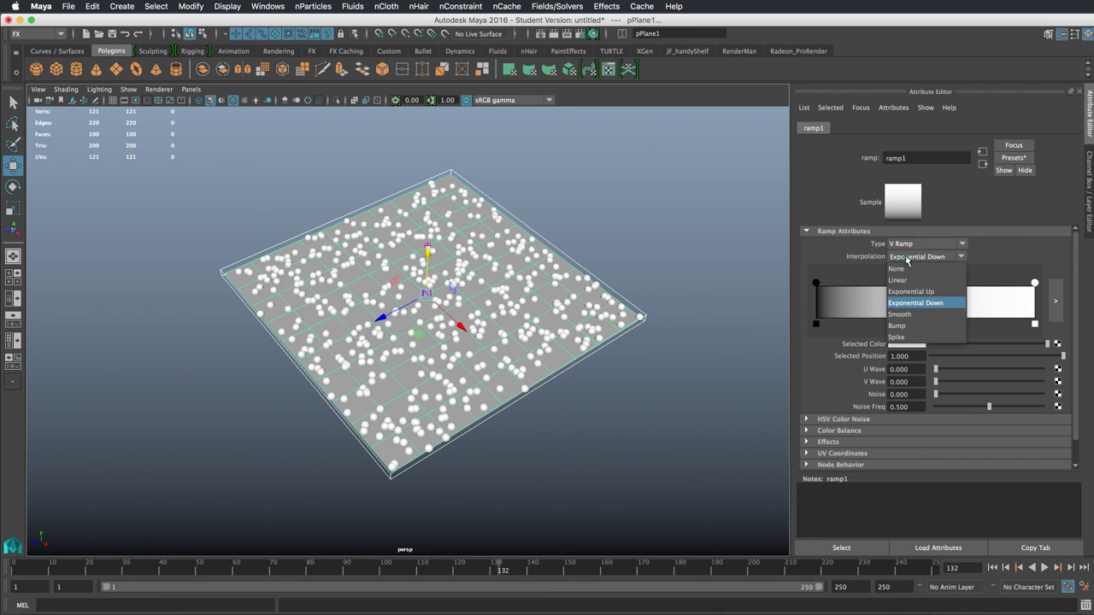
click(904, 304)
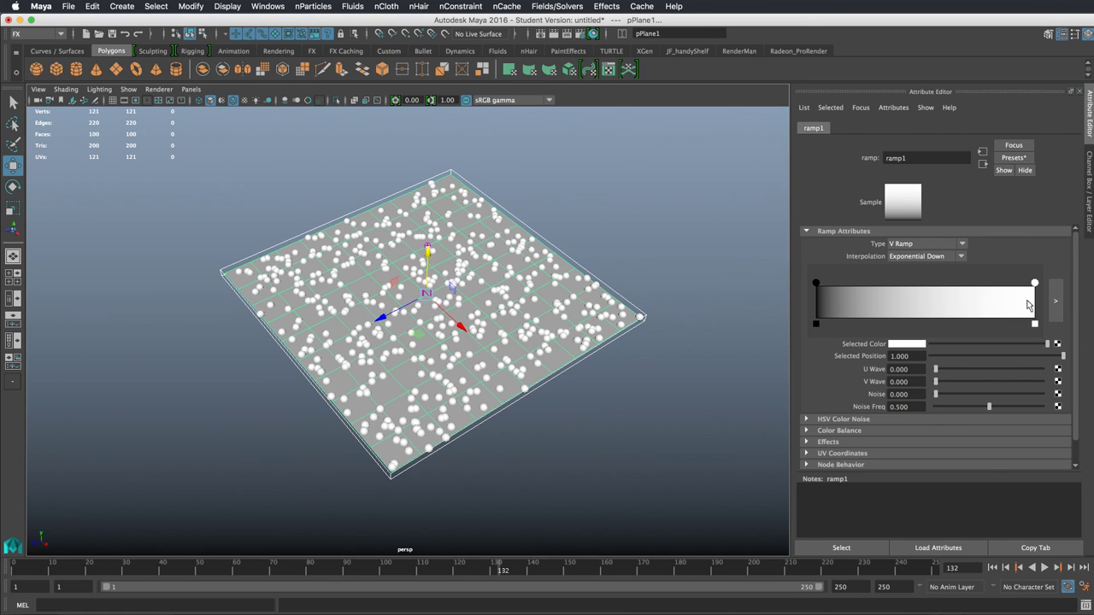
Replay to frame 171 and orbit closer to the particle-covered plane
click(1005, 569)
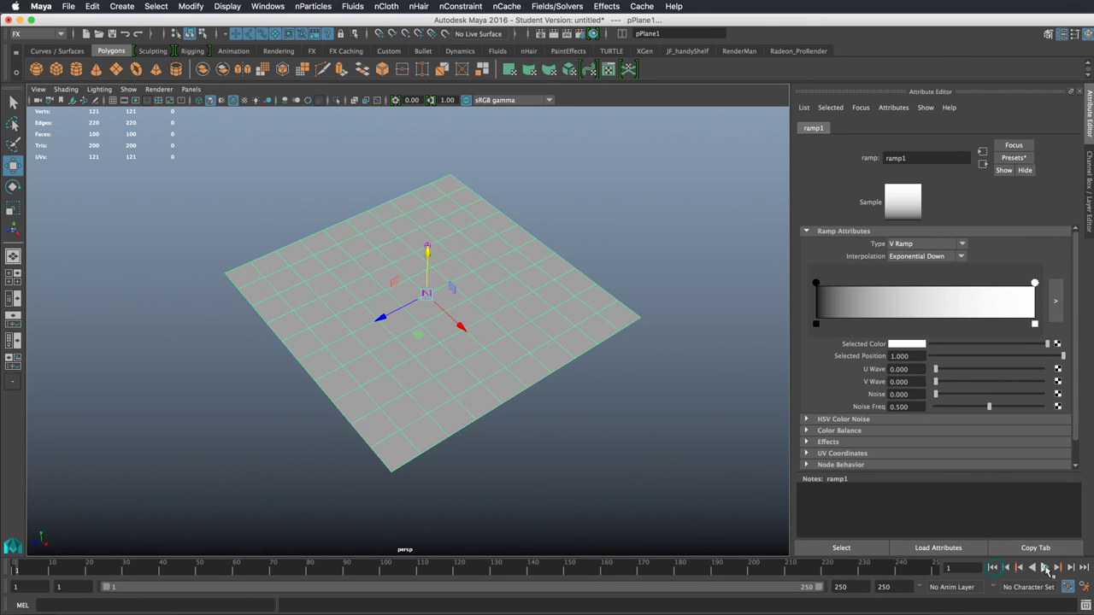
click(1045, 568)
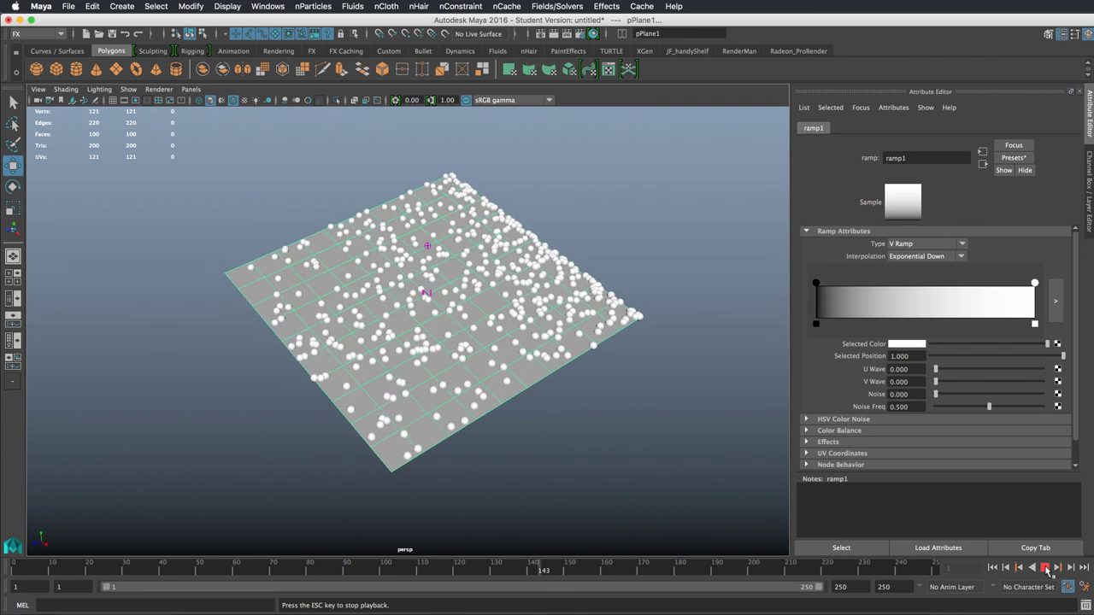
click(1045, 568)
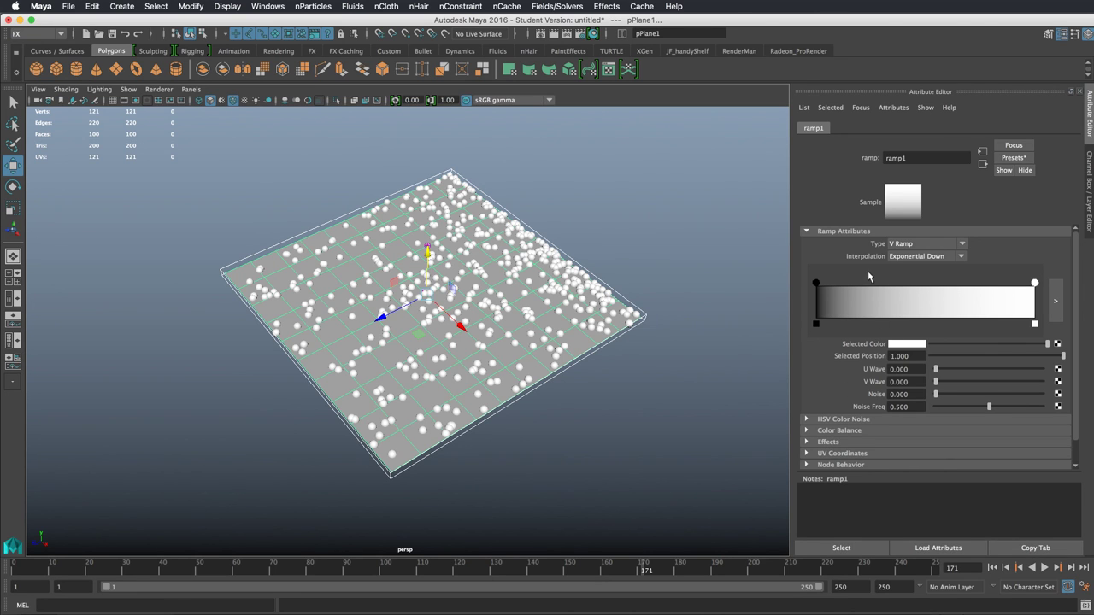
alt+drag(440, 337, 572, 313)
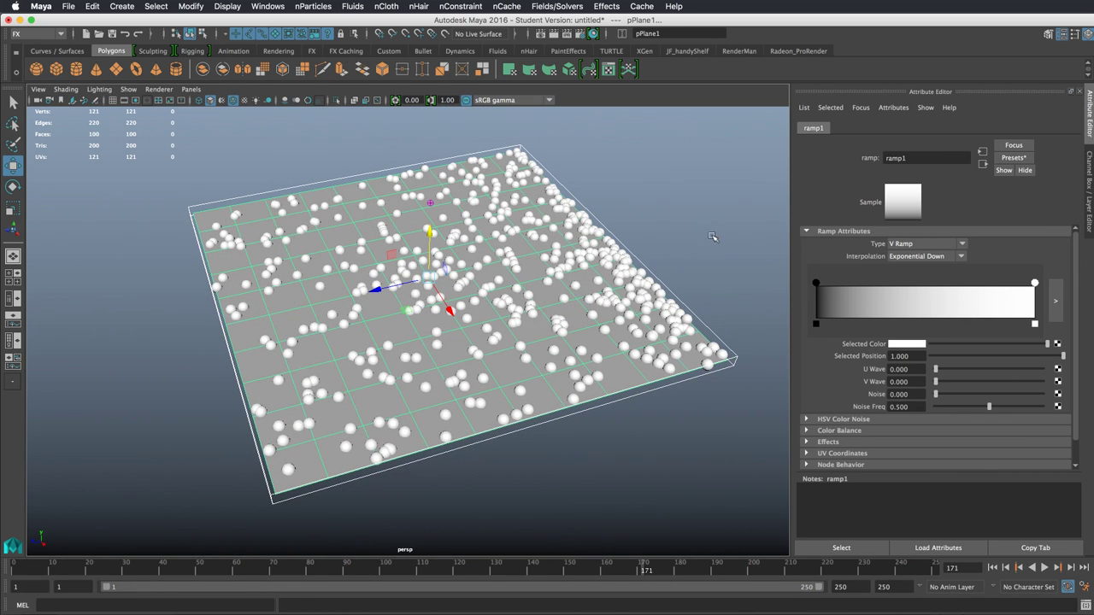
Browse the plane's channels and nParticle attributes, ending with the plane selected
click(1090, 162)
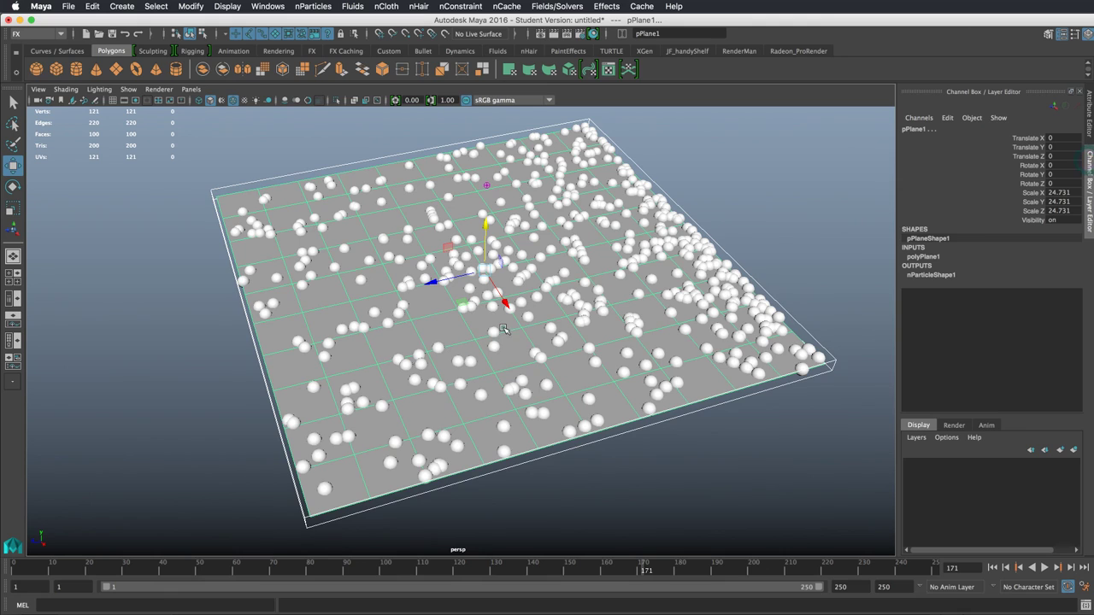
click(940, 276)
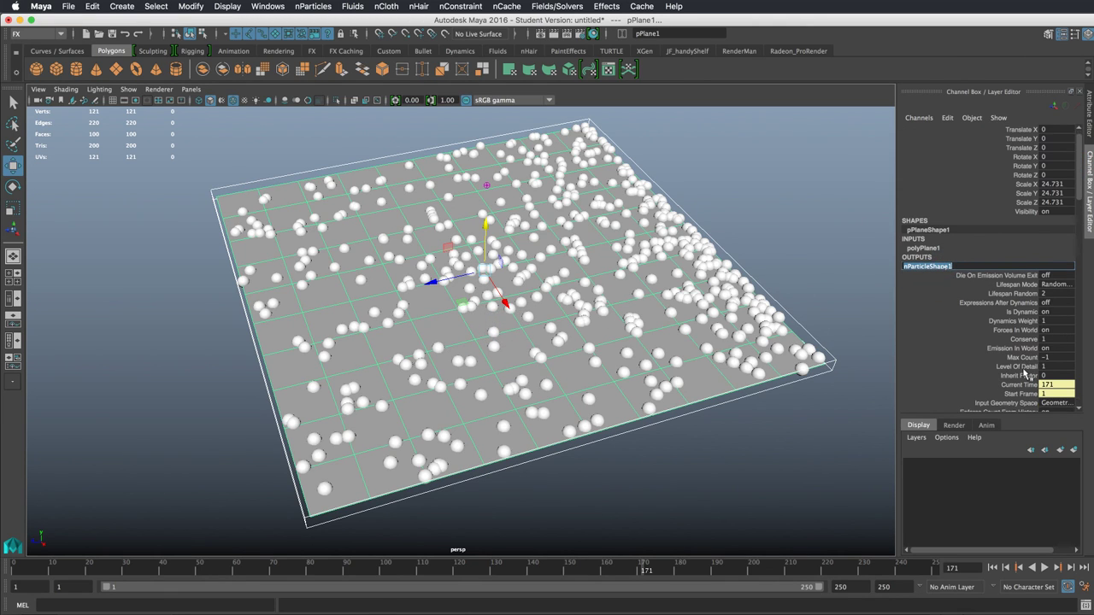
click(924, 256)
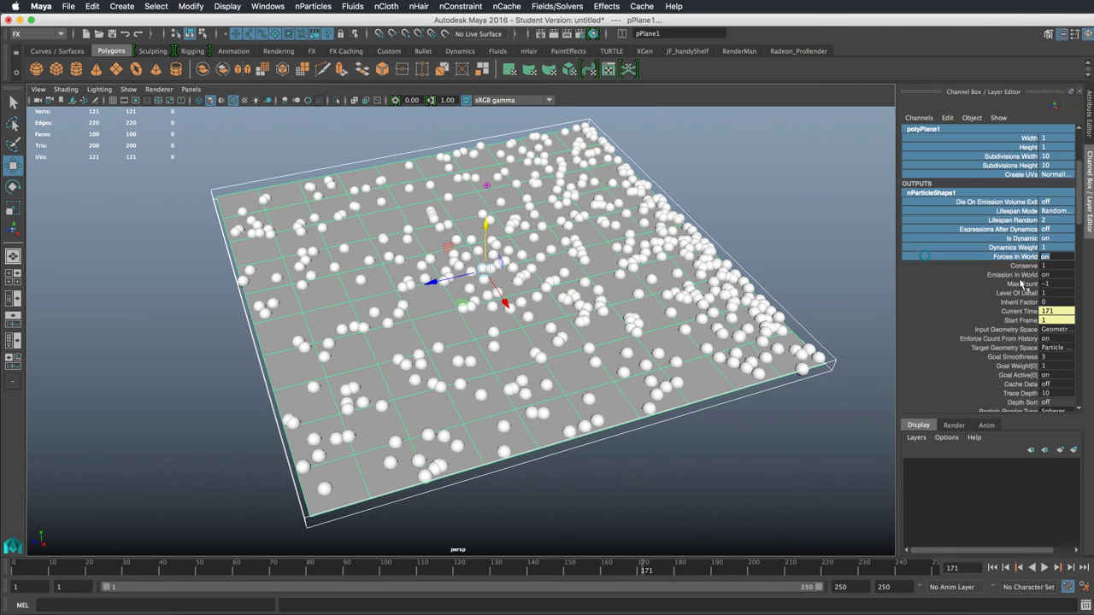
click(1057, 159)
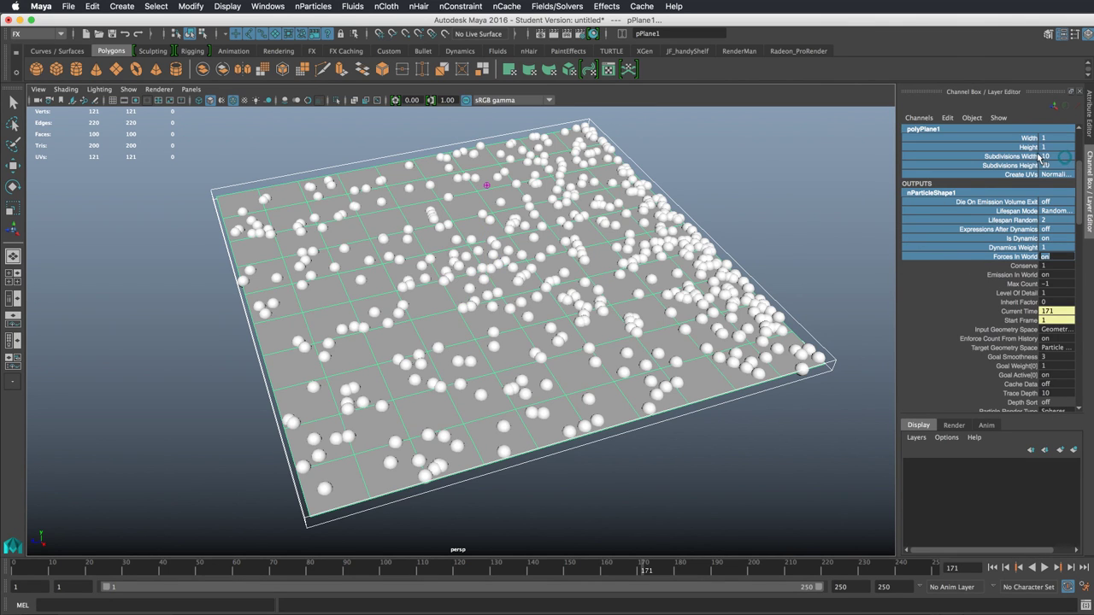
click(759, 246)
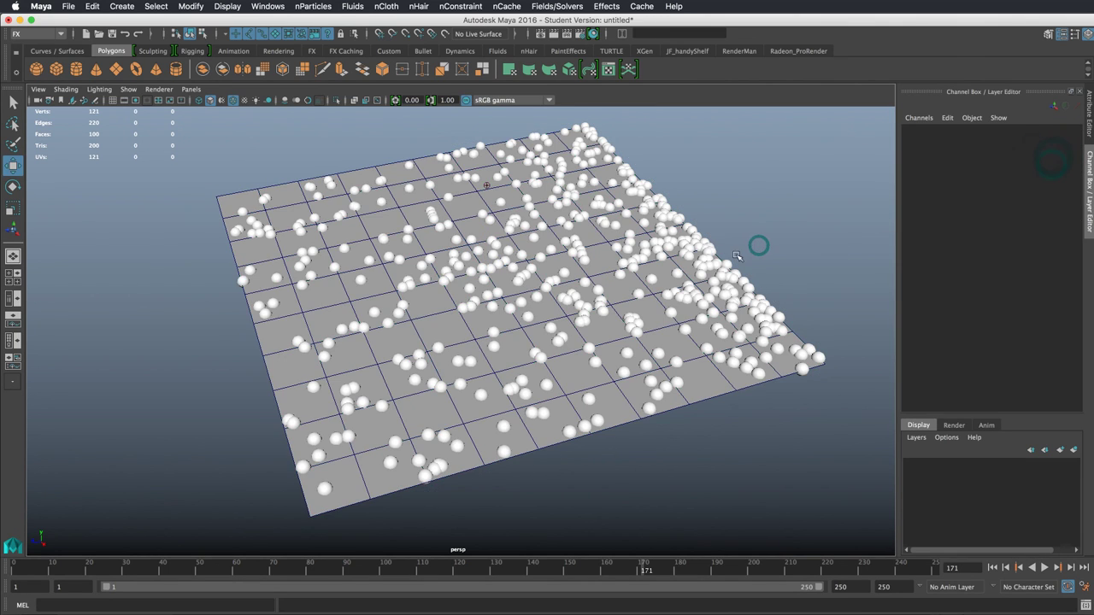
click(674, 269)
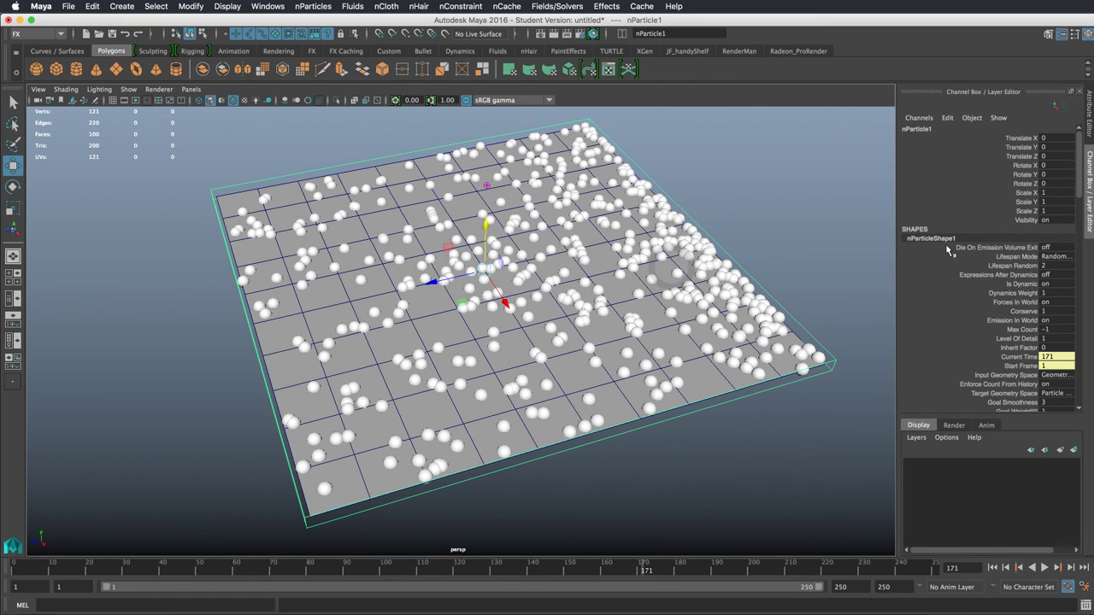
click(726, 385)
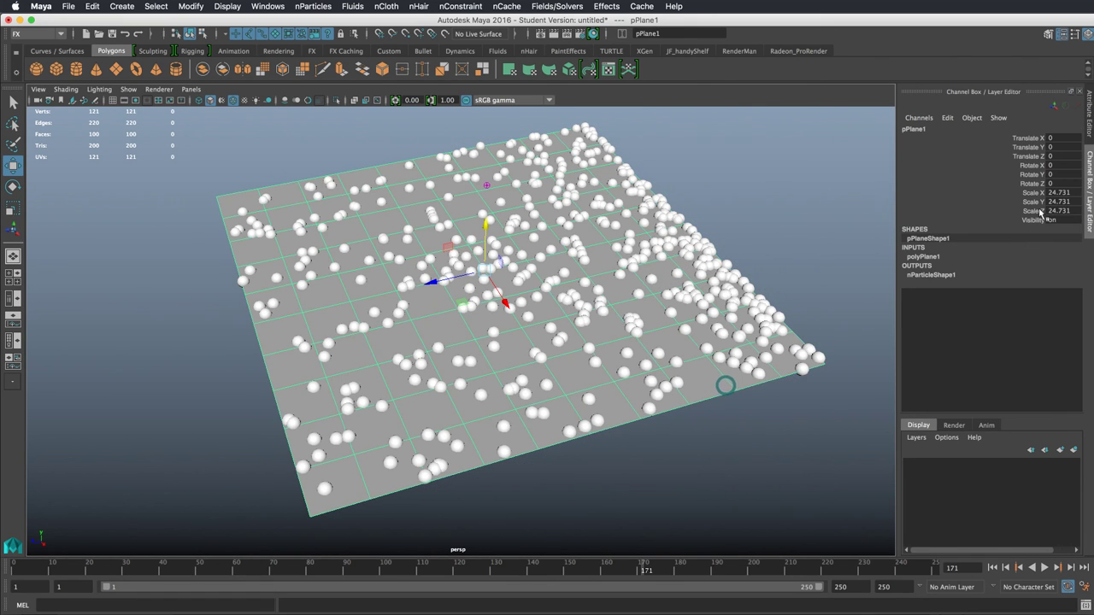
Set polyPlane1 Subdivisions Width and Height to 43 and replay the simulation
click(936, 258)
drag(1017, 282, 1030, 292)
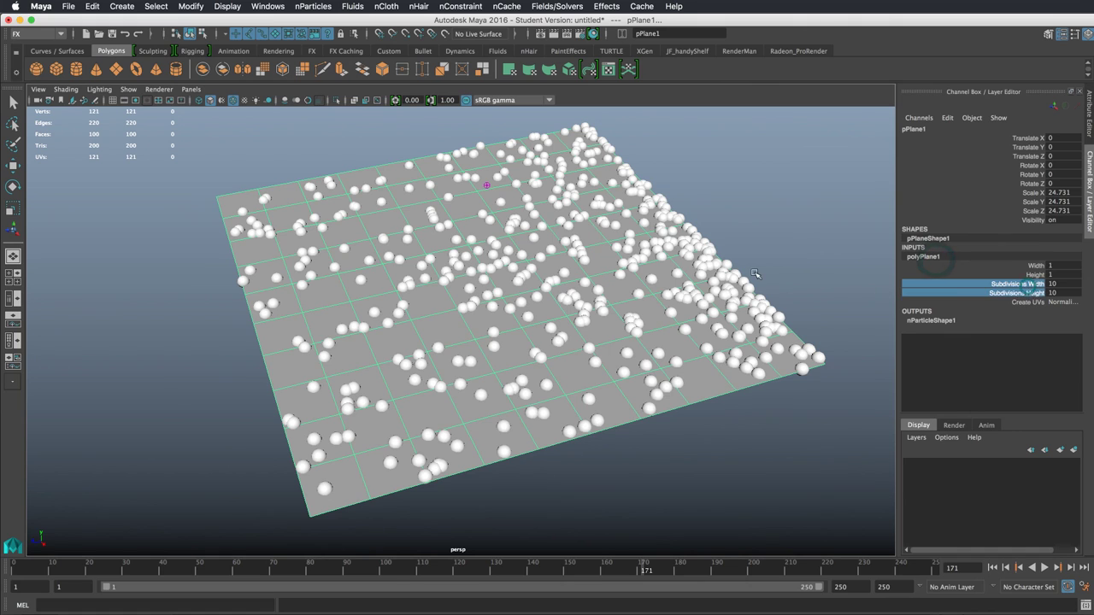
middle_drag(755, 271, 958, 359)
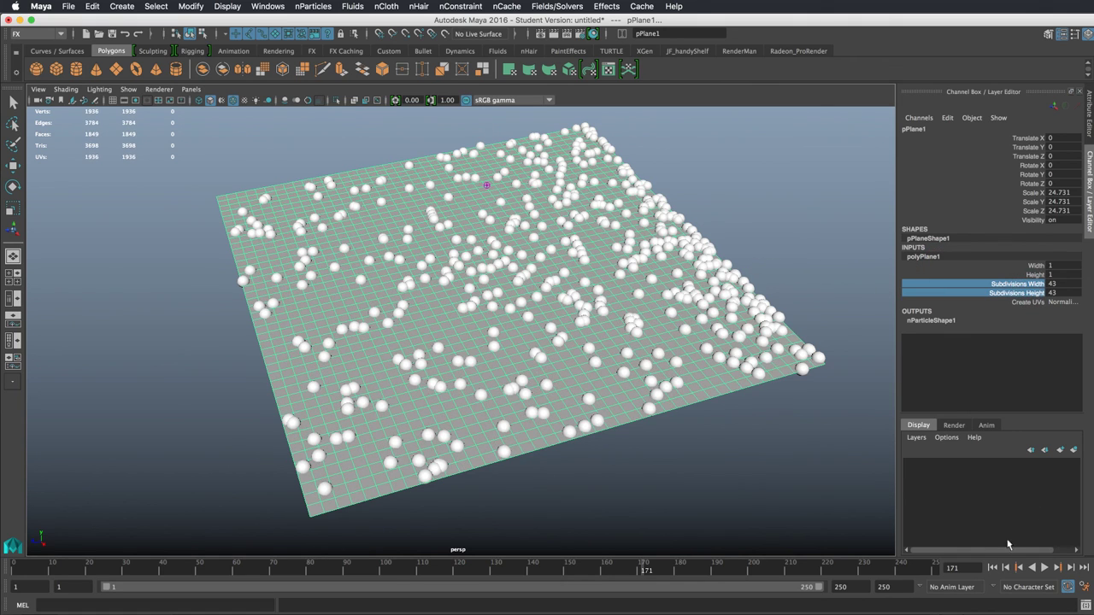
click(999, 567)
click(1045, 568)
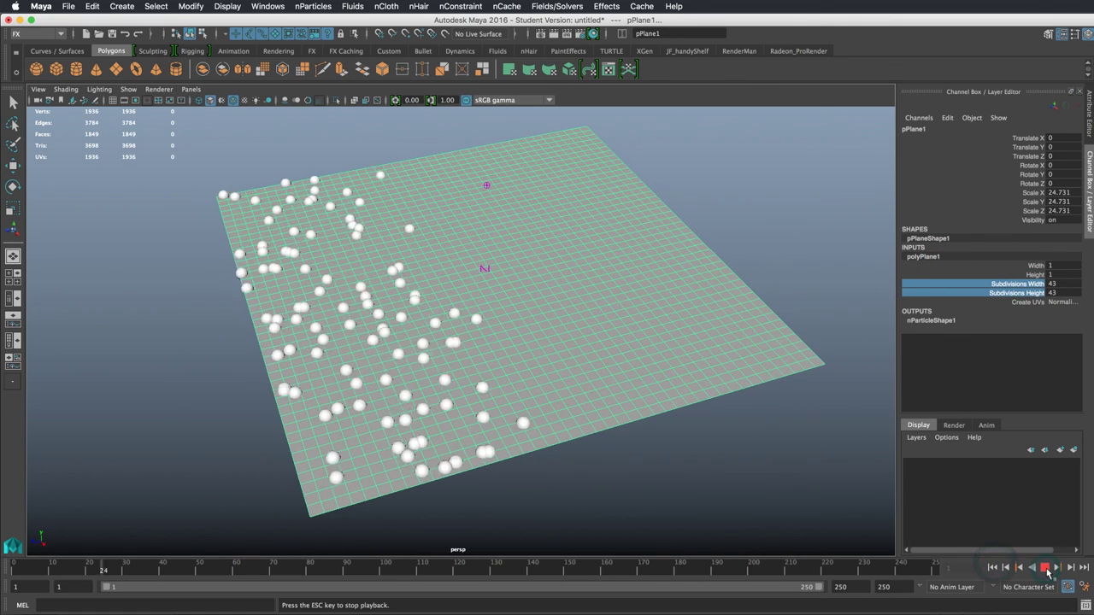
click(1045, 568)
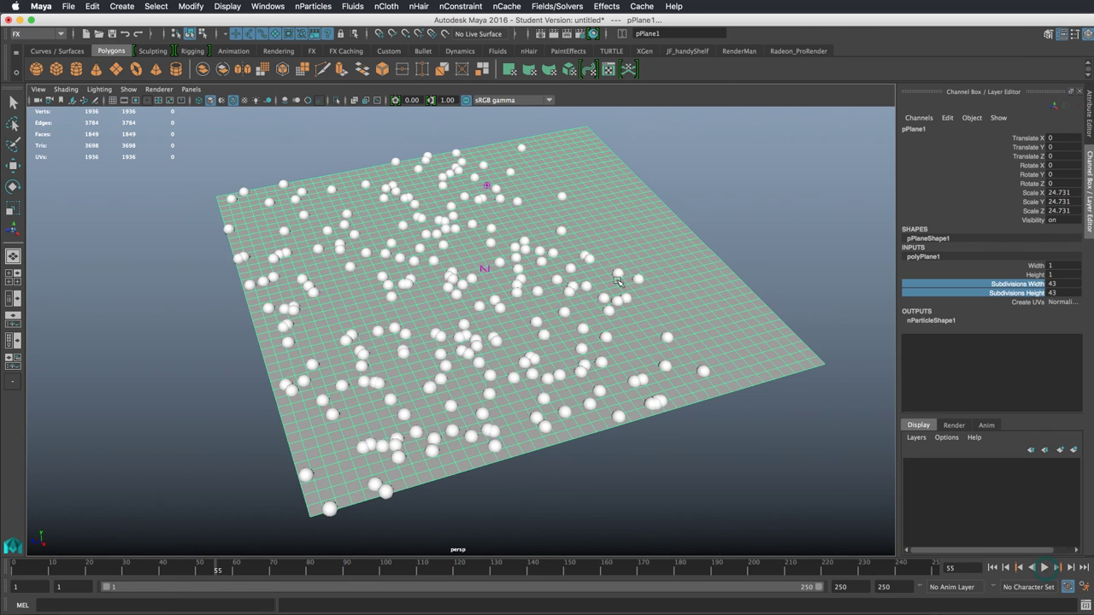
Switch to the Modeling menu set and add a Nonlinear Twist deformer to the plane
key(w)
click(703, 252)
click(603, 6)
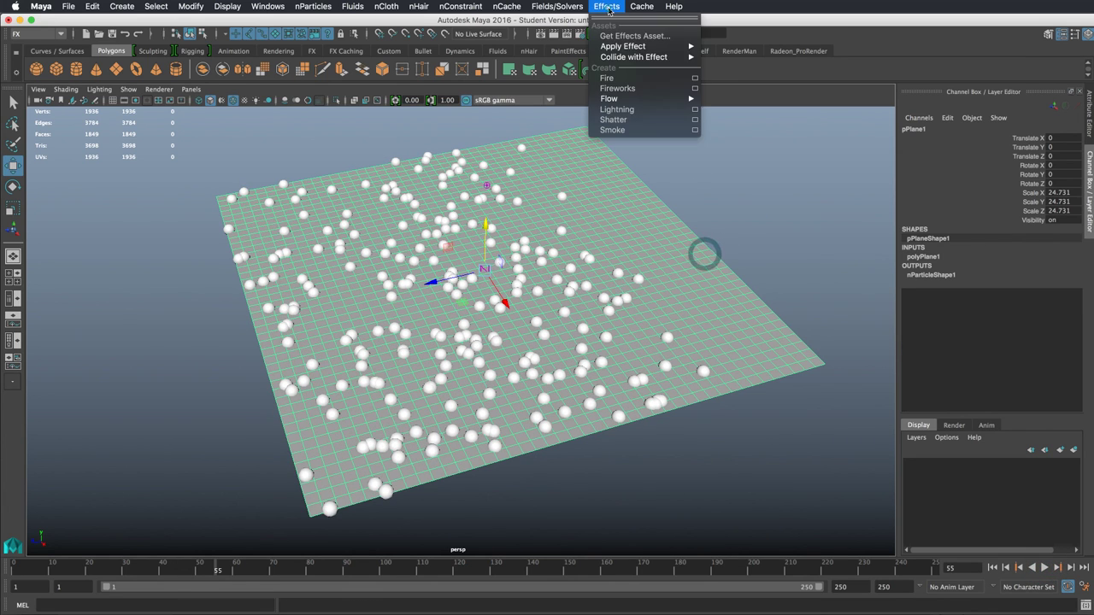
click(607, 6)
key(F2)
key(F3)
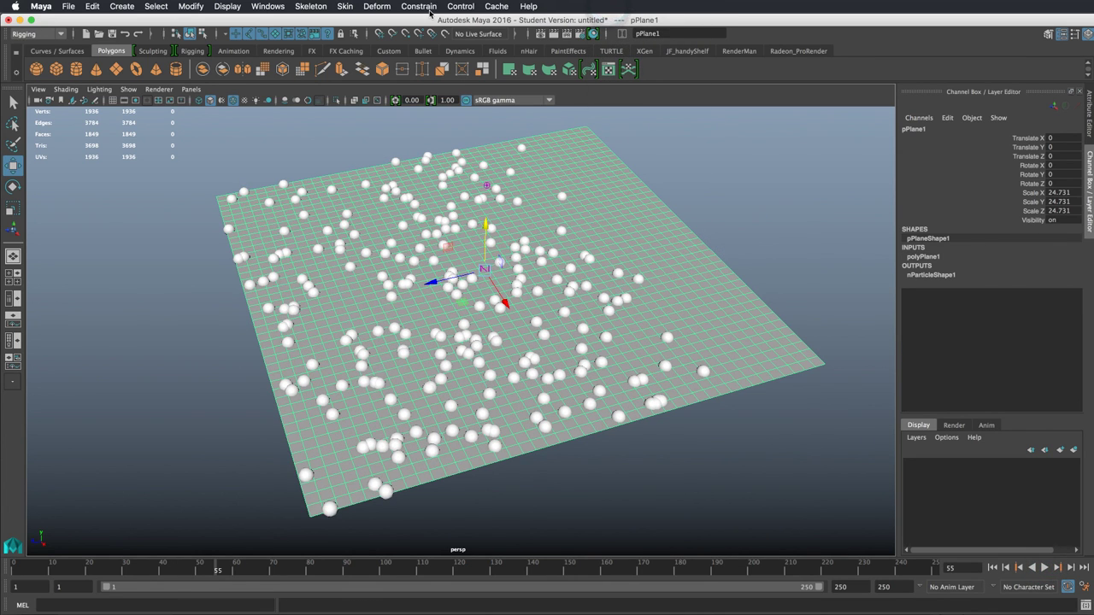
key(F4)
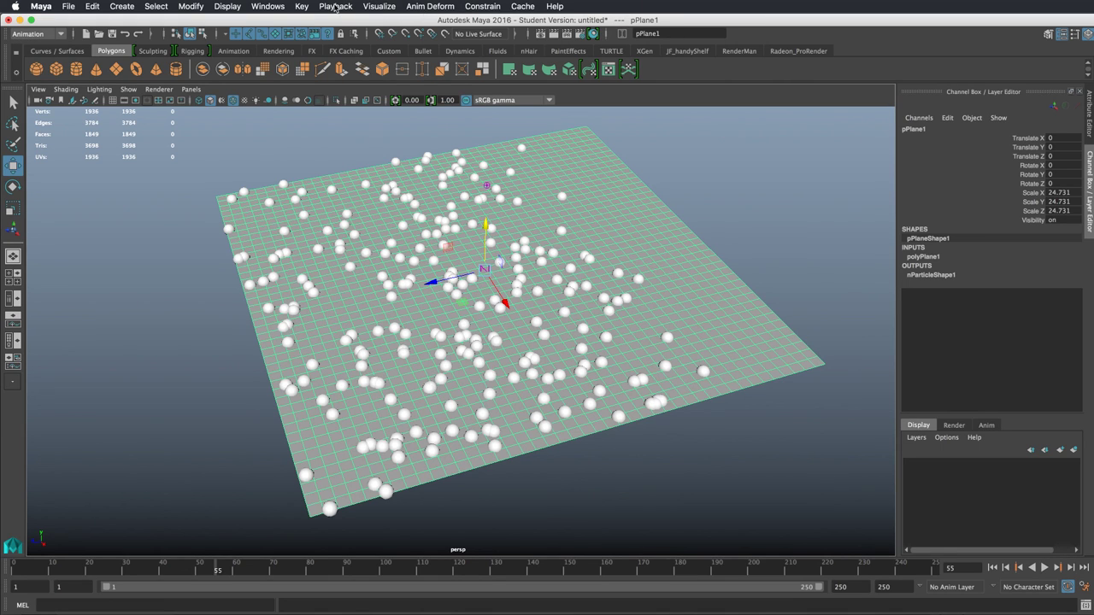
click(439, 6)
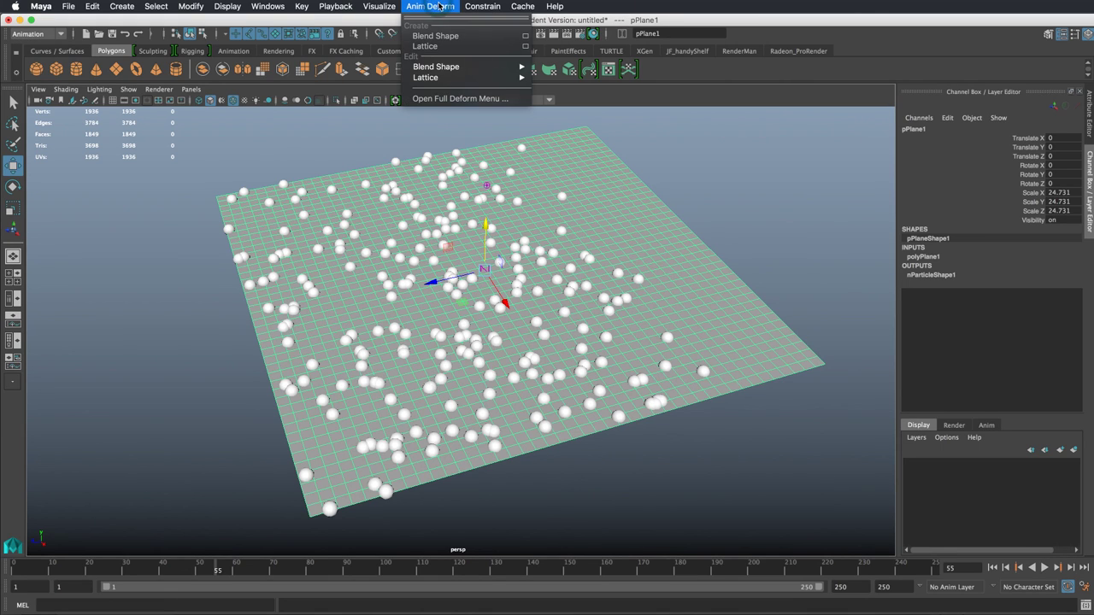
click(439, 6)
key(F2)
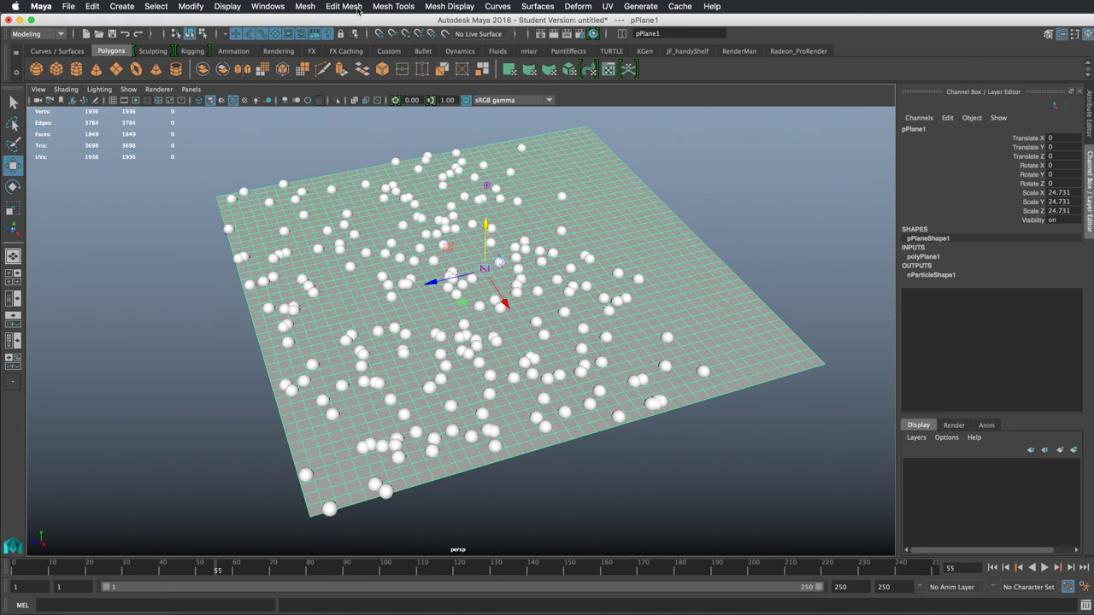
click(570, 6)
mouse_move(650, 142)
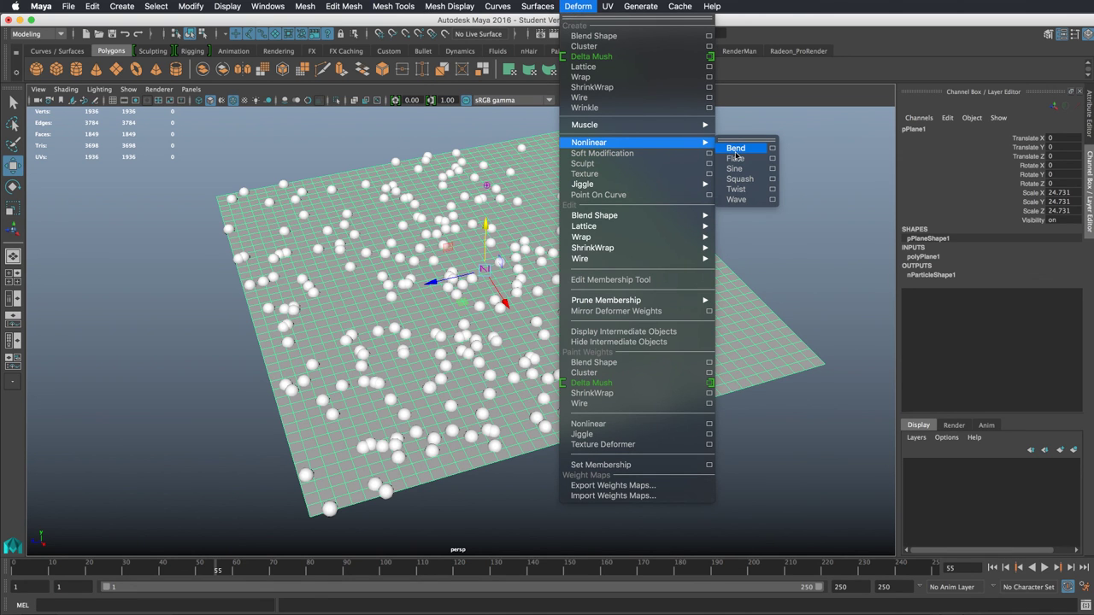
click(735, 189)
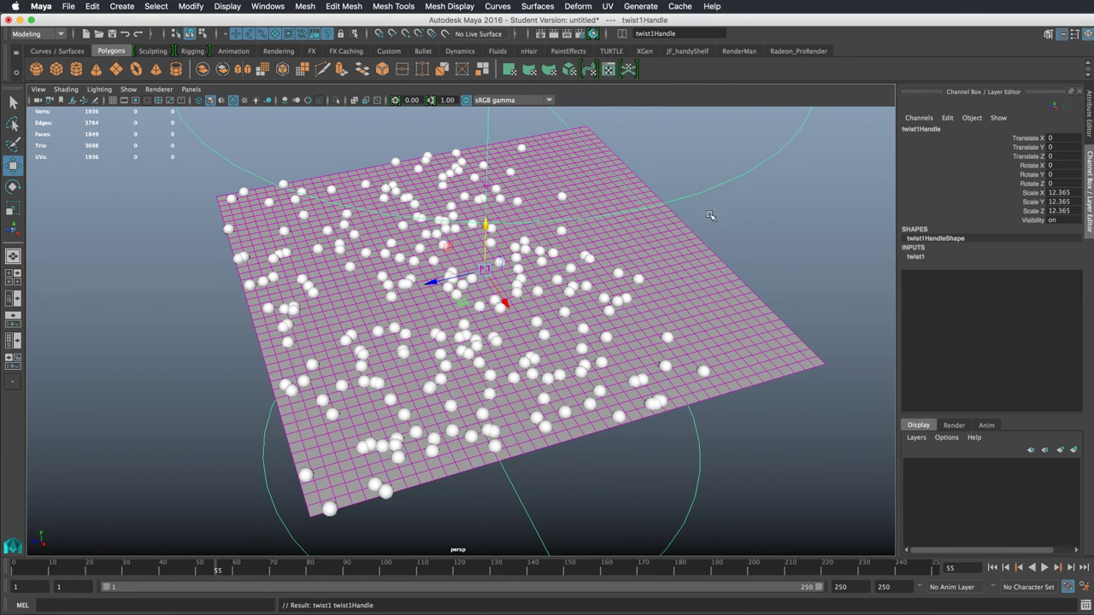
Rotate the twist handle -90 on X and set twist1 Start Angle to 390.757
scroll(769, 210, down, 5)
key(e)
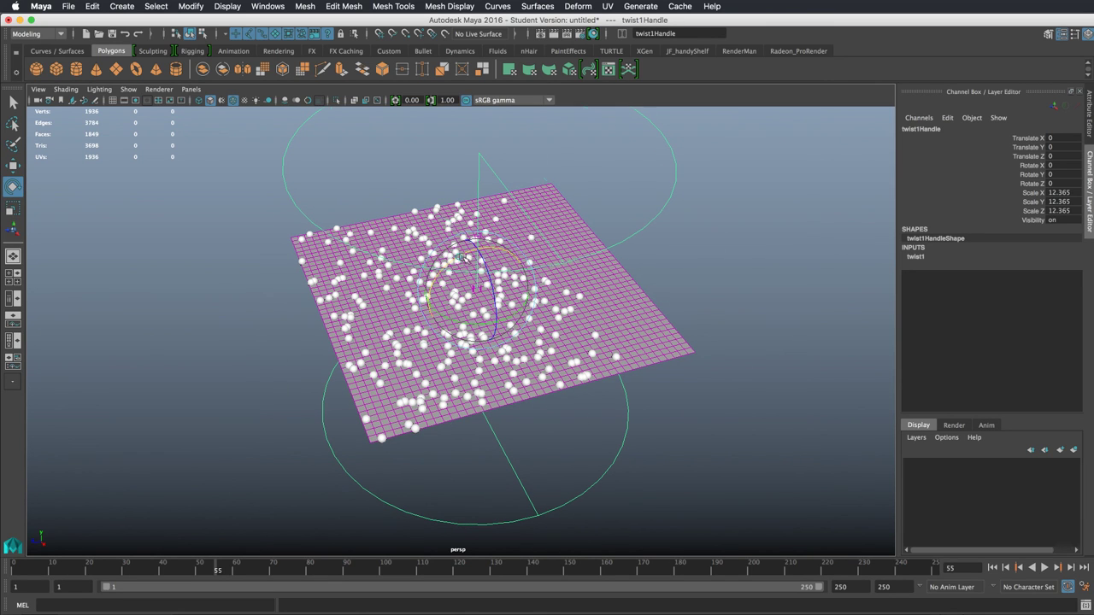
drag(462, 257, 453, 260)
click(916, 258)
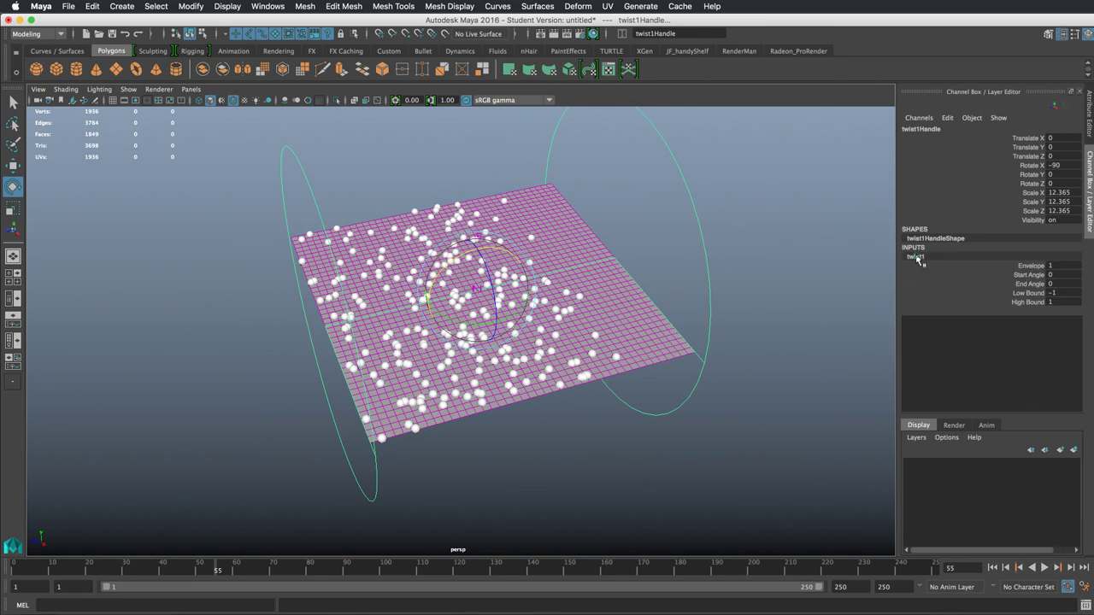
click(1032, 274)
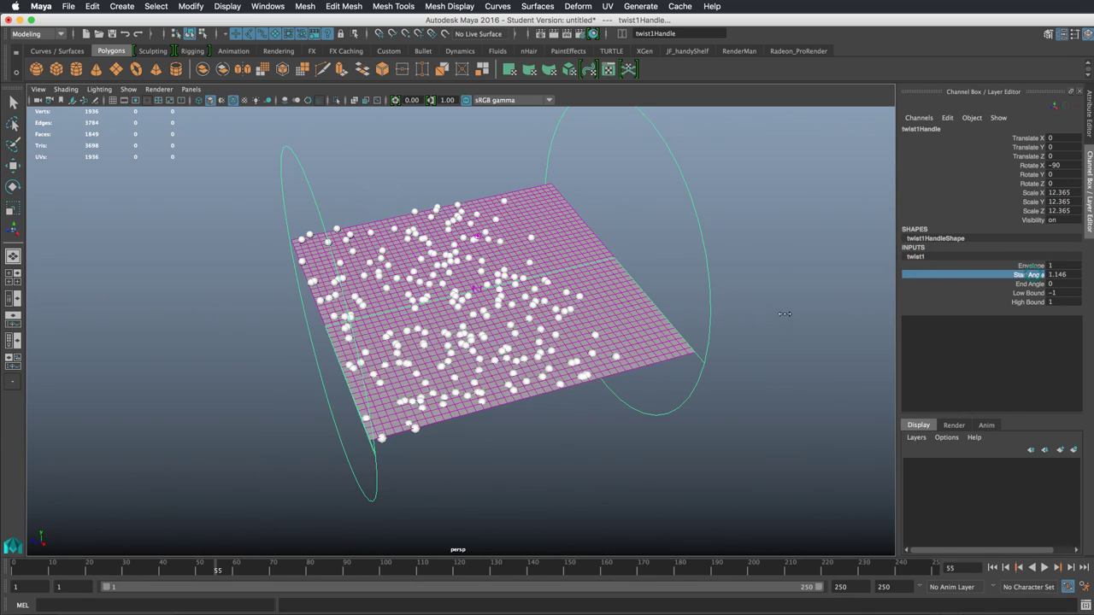
middle_drag(787, 310, 856, 317)
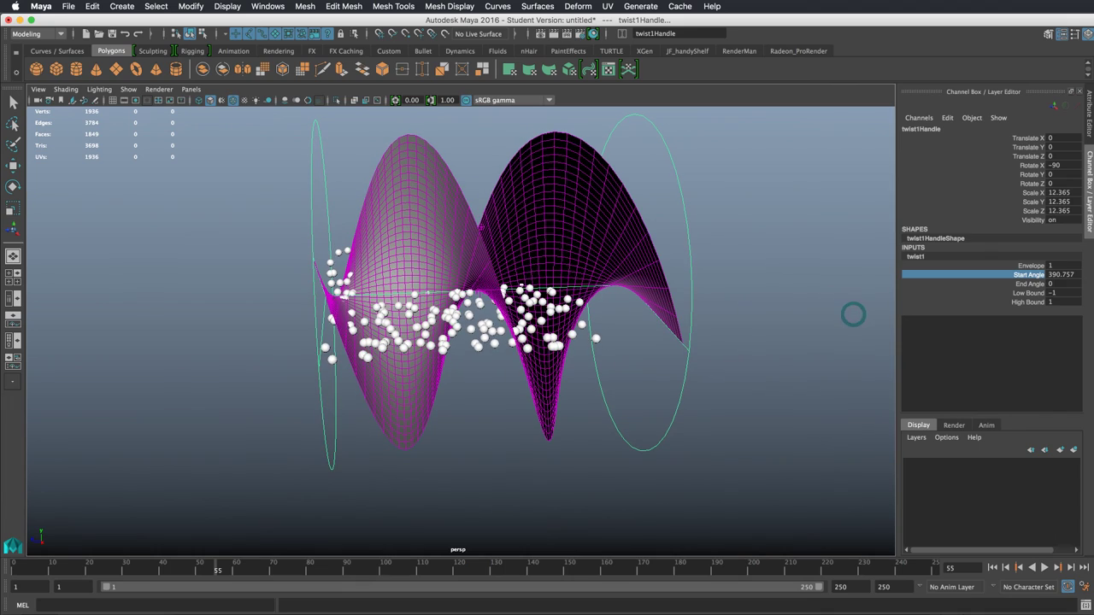
Replay the simulation and orbit around the twisted plane
click(991, 568)
click(1045, 568)
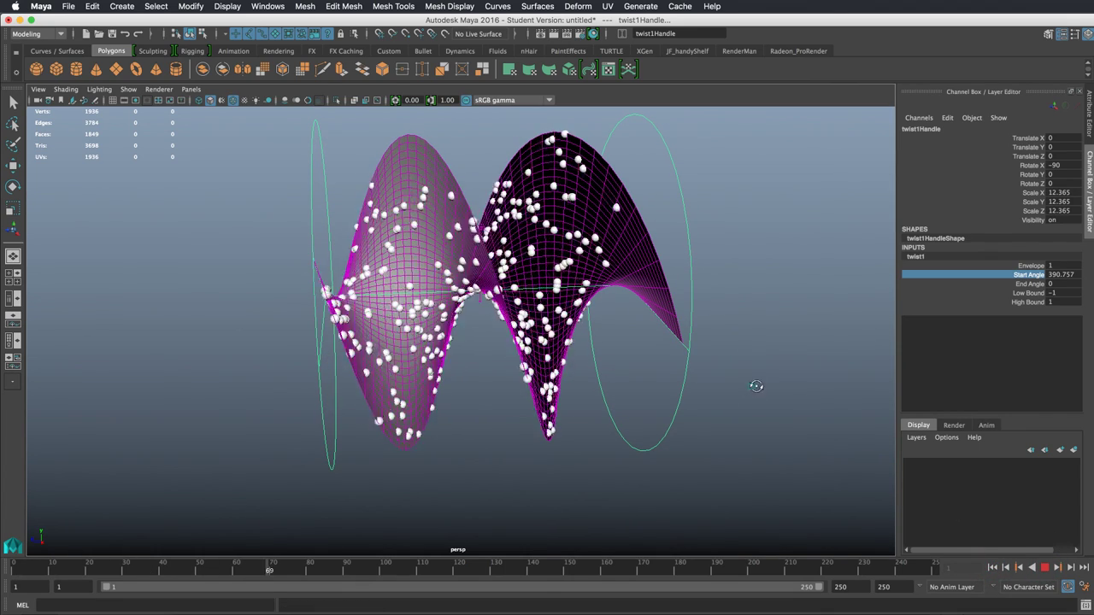
alt+drag(750, 385, 596, 294)
Hide the twisted plane with Ctrl+H and orbit to view the particles alone
click(596, 377)
key(ctrl+h)
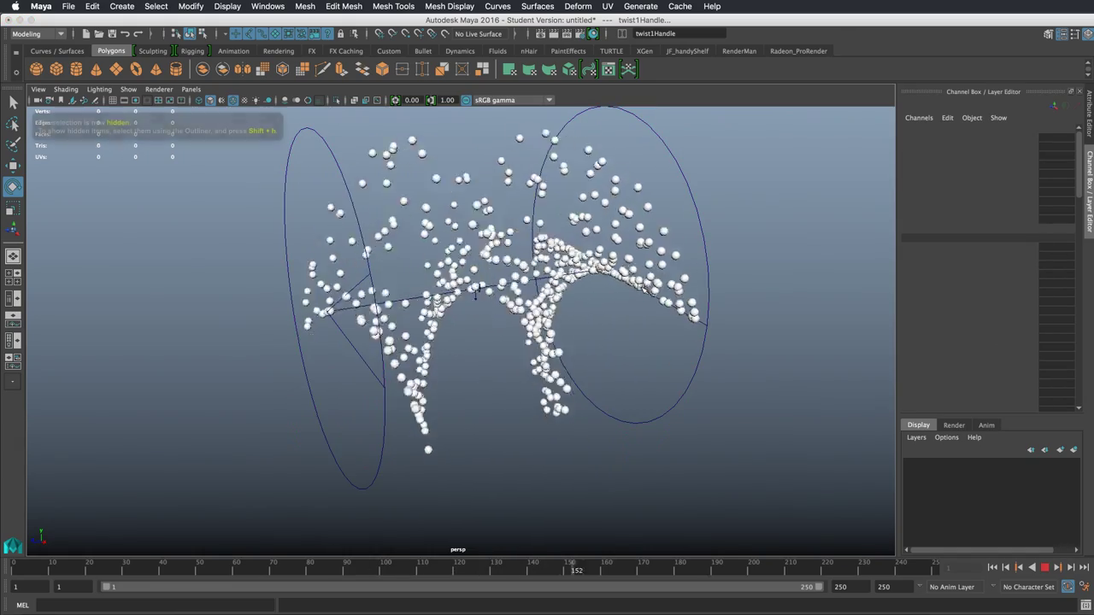
mouse_move(772, 264)
alt+mouse_down()
mouse_move(733, 281)
mouse_move(649, 278)
mouse_move(769, 264)
mouse_move(610, 256)
mouse_move(758, 262)
alt+mouse_up()
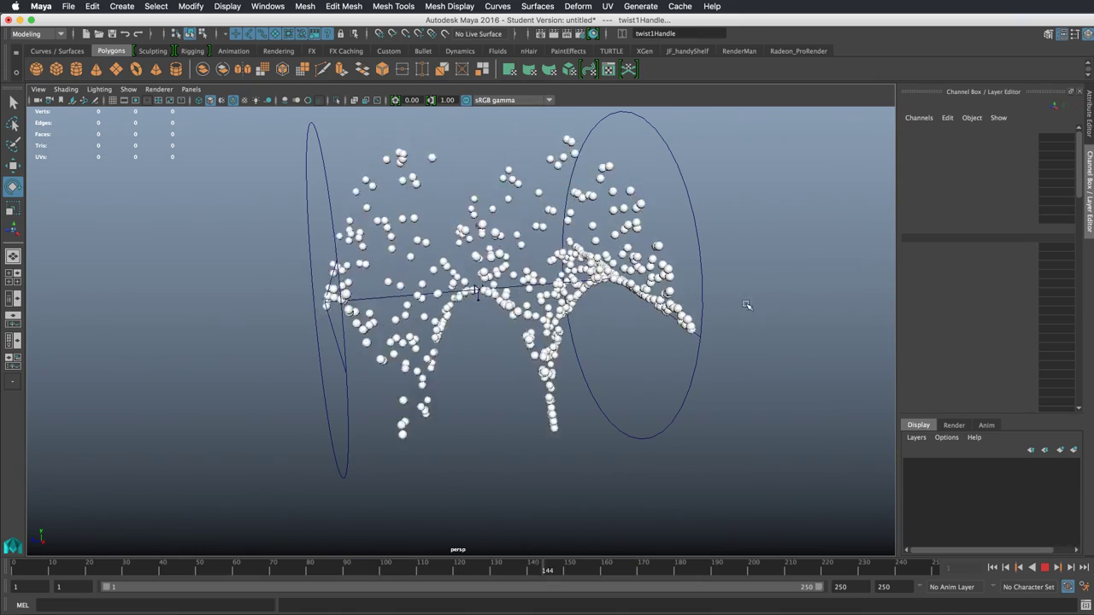
mouse_move(767, 263)
alt+mouse_down()
mouse_move(726, 288)
mouse_move(647, 295)
mouse_move(780, 272)
alt+mouse_up()
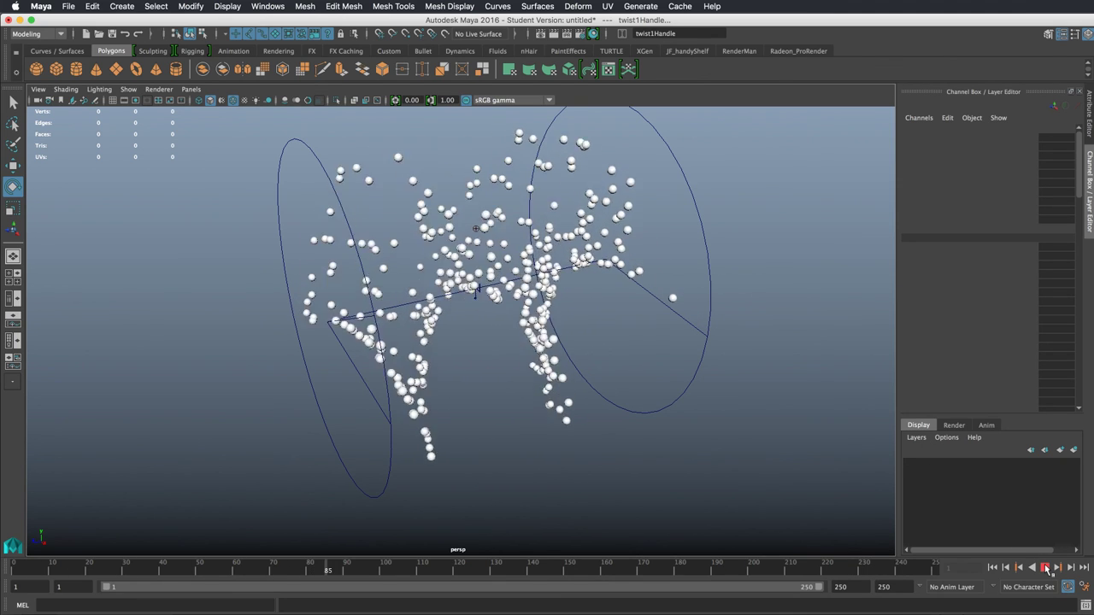
click(737, 344)
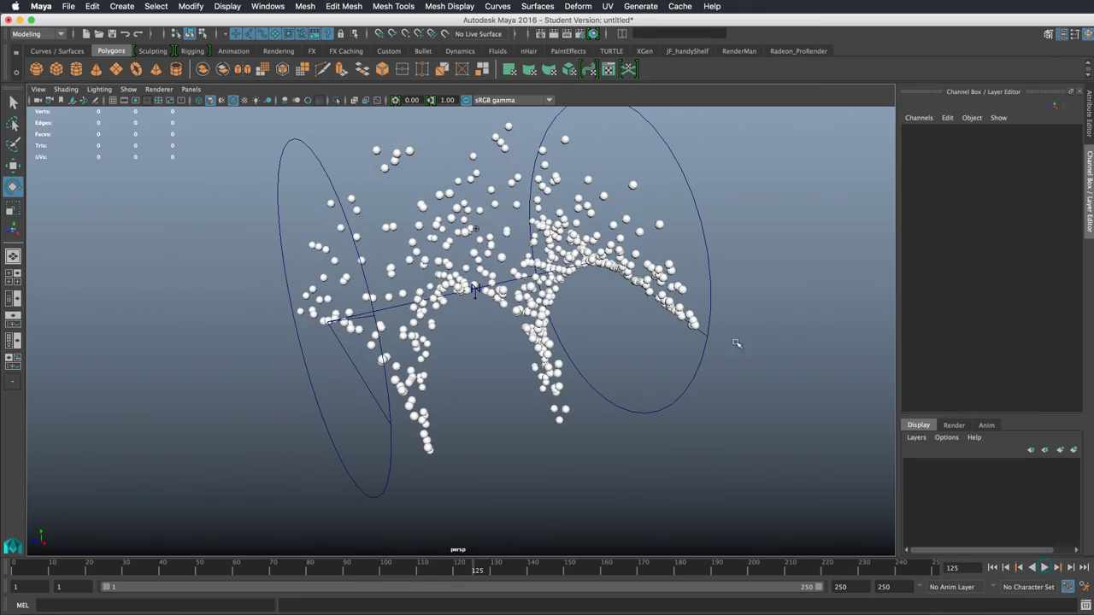
mouse_move(737, 344)
alt+mouse_down()
mouse_move(733, 298)
mouse_move(777, 342)
mouse_move(780, 316)
mouse_move(855, 354)
mouse_move(777, 334)
mouse_move(713, 335)
mouse_move(742, 334)
alt+mouse_up()
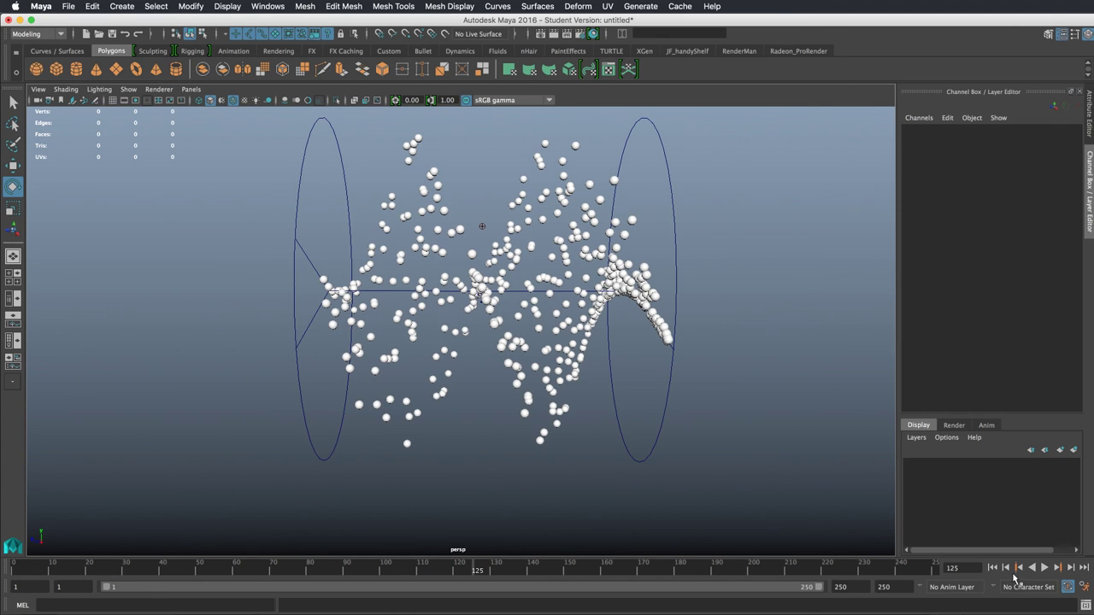
Set emitter1 Rate to 5000, replay, and orbit above the densely coated sheets
click(483, 225)
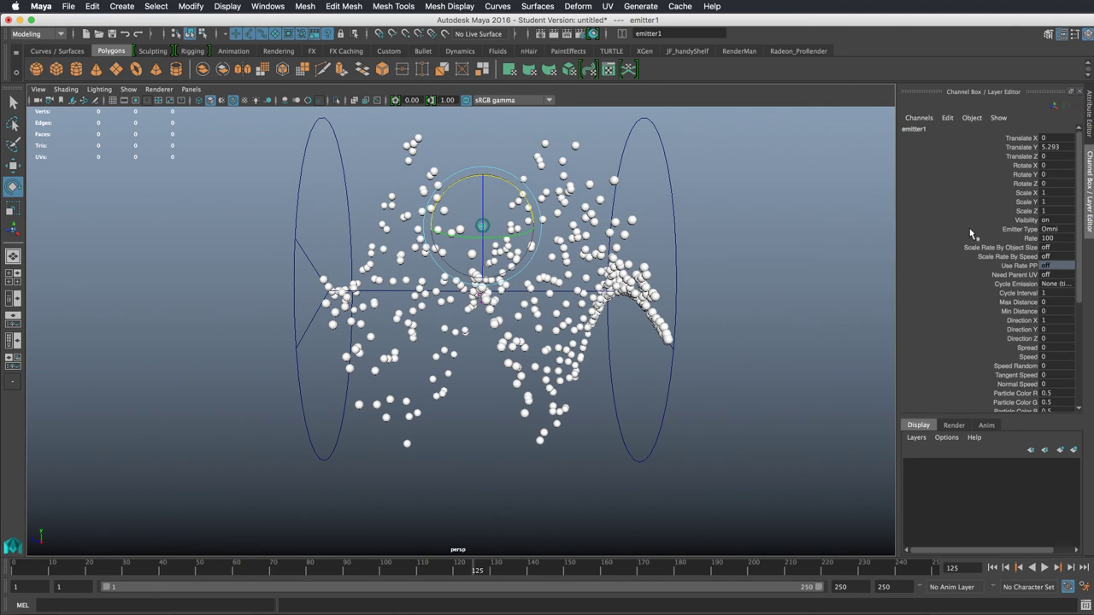
click(1084, 159)
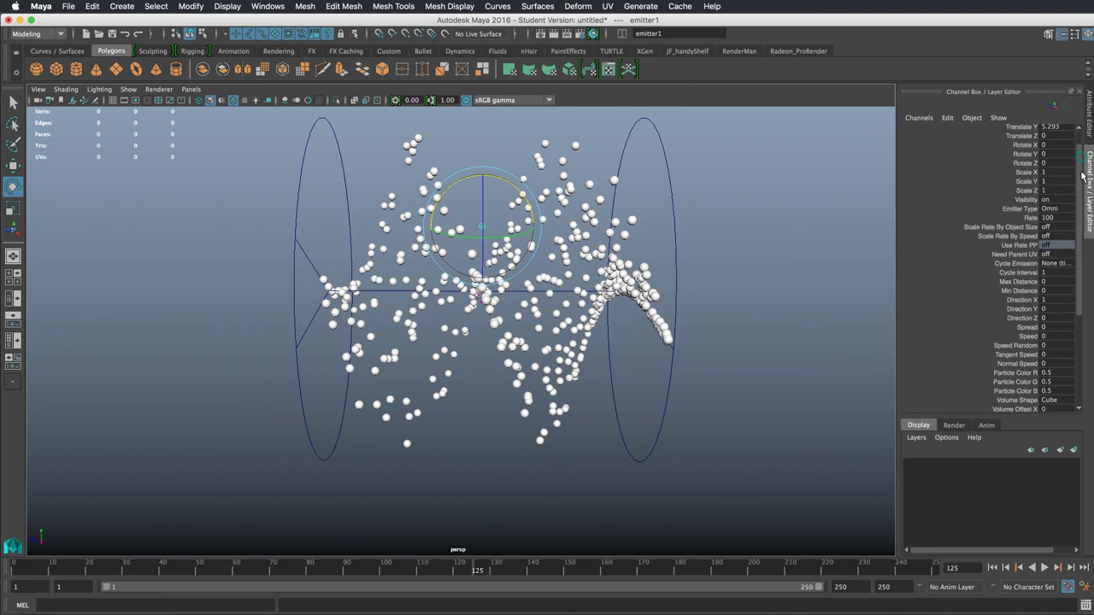
double_click(1062, 238)
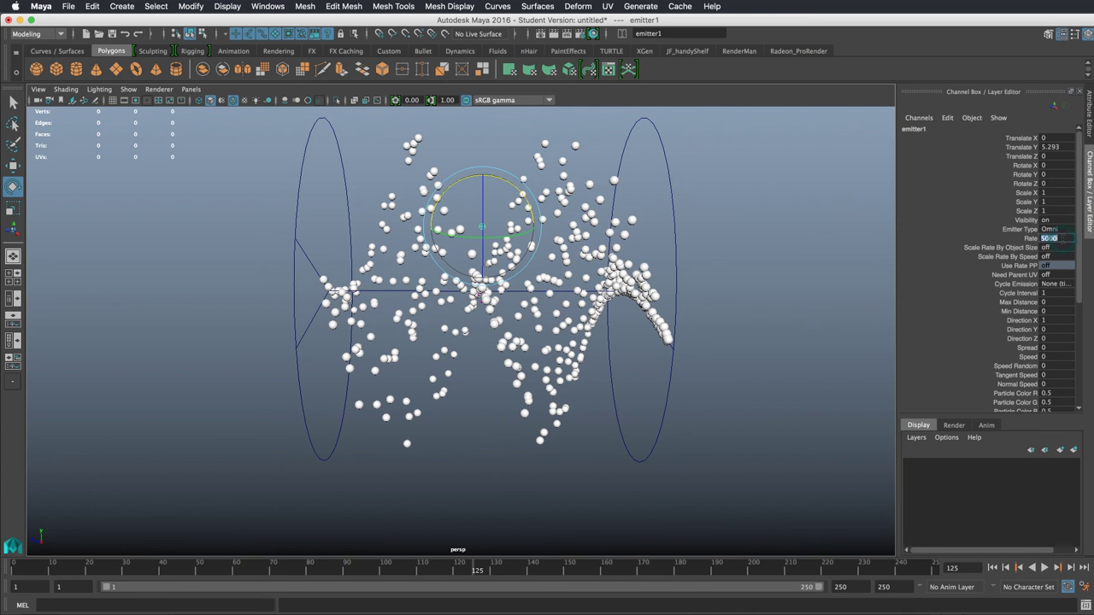
click(992, 567)
click(1044, 567)
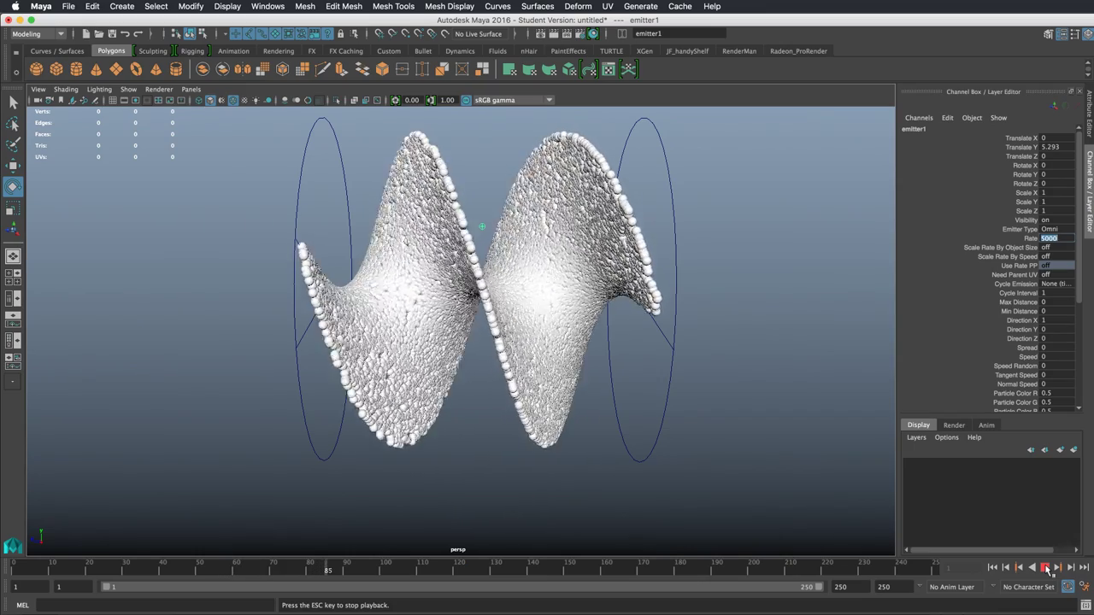
key(Escape)
alt+drag(717, 376, 806, 402)
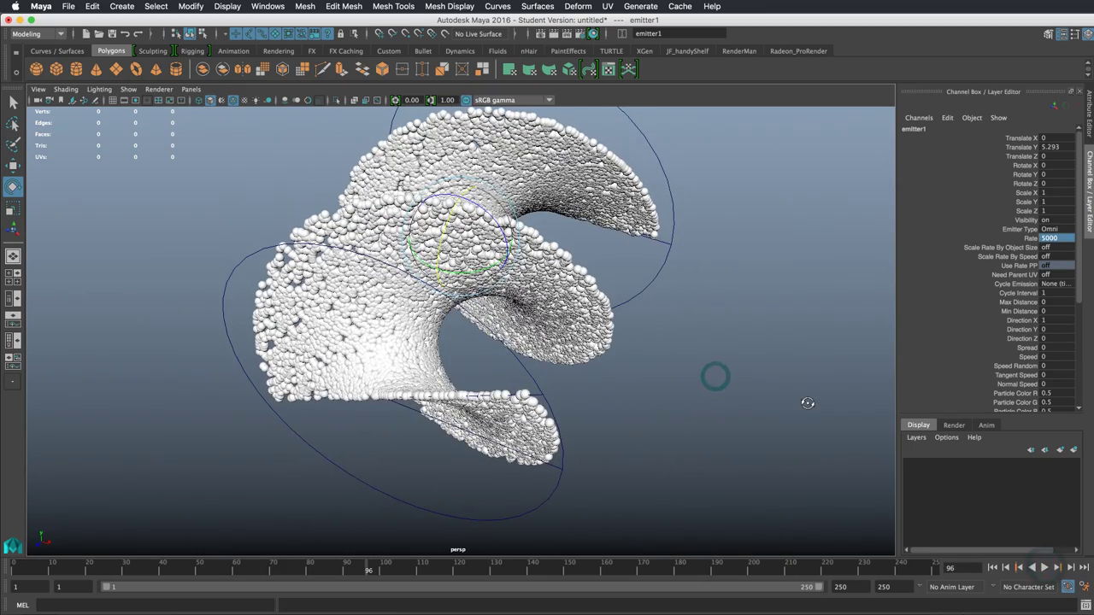